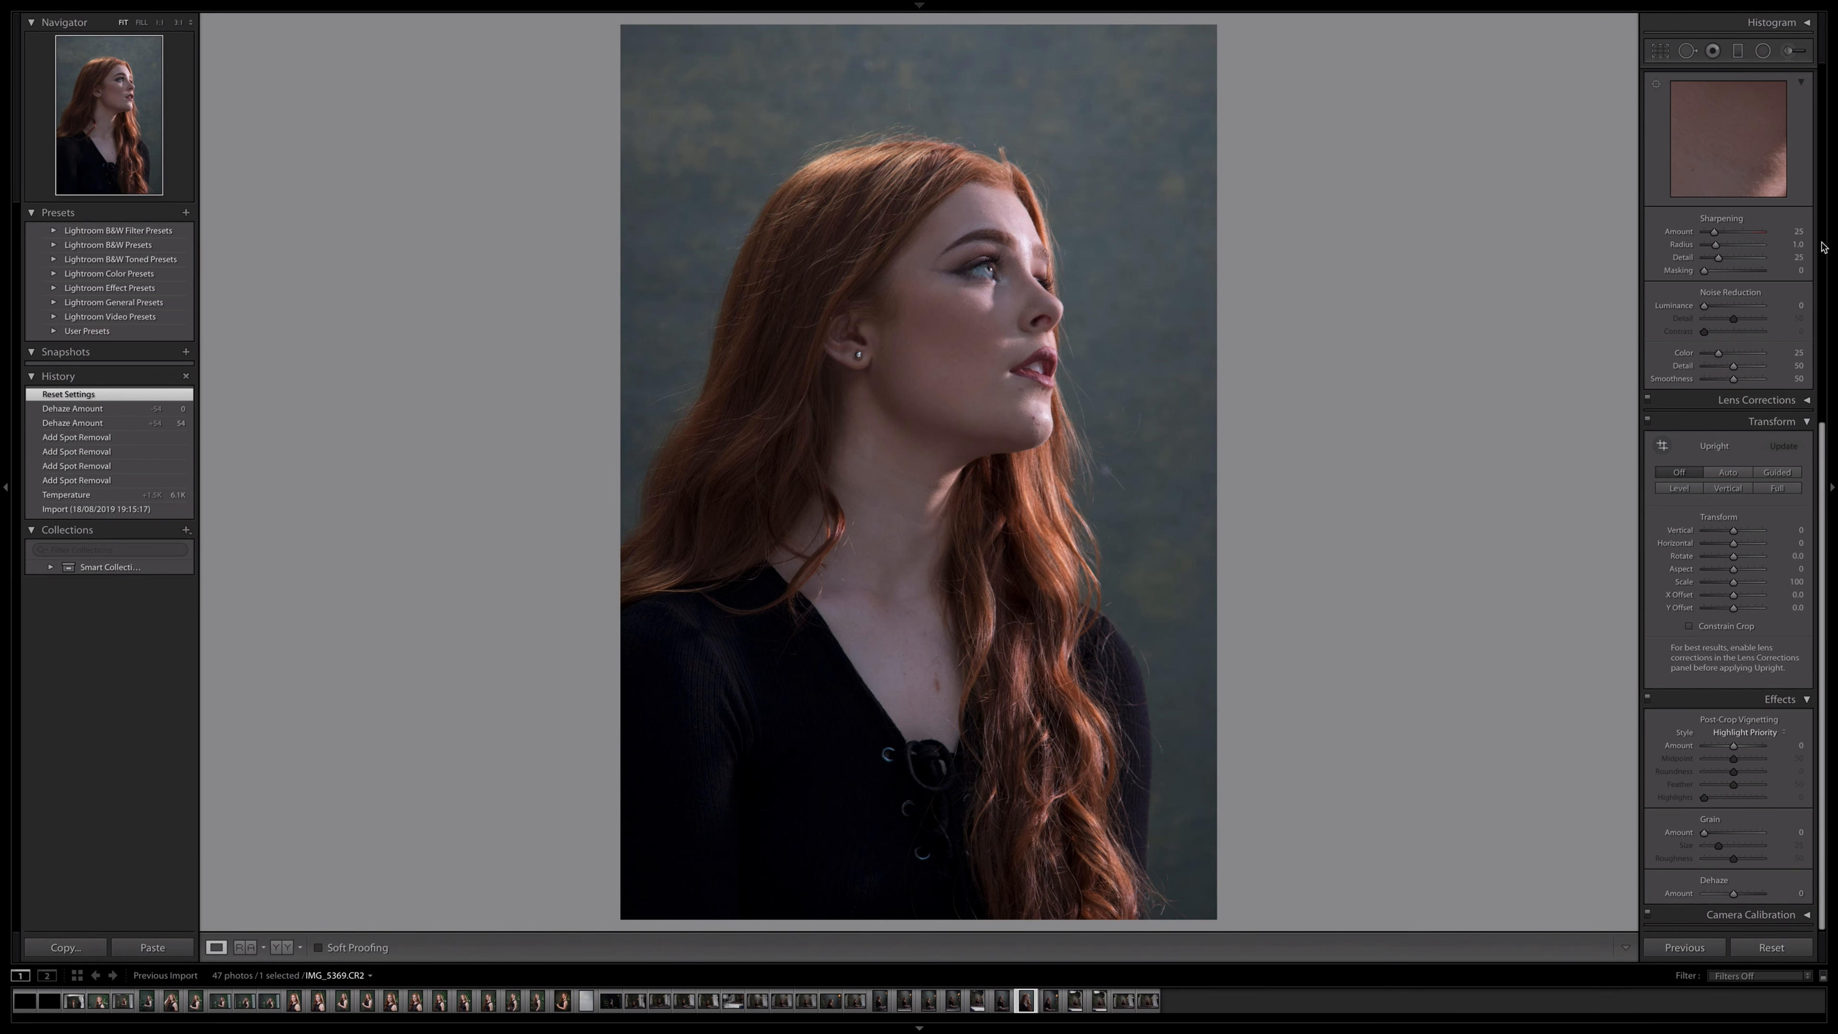
# Step: Warm the portrait's white balance to a temperature of about 7.2K and set Dehaze to +63
pyautogui.moveTo(1822, 445); pyautogui.dragTo(1818, 79)
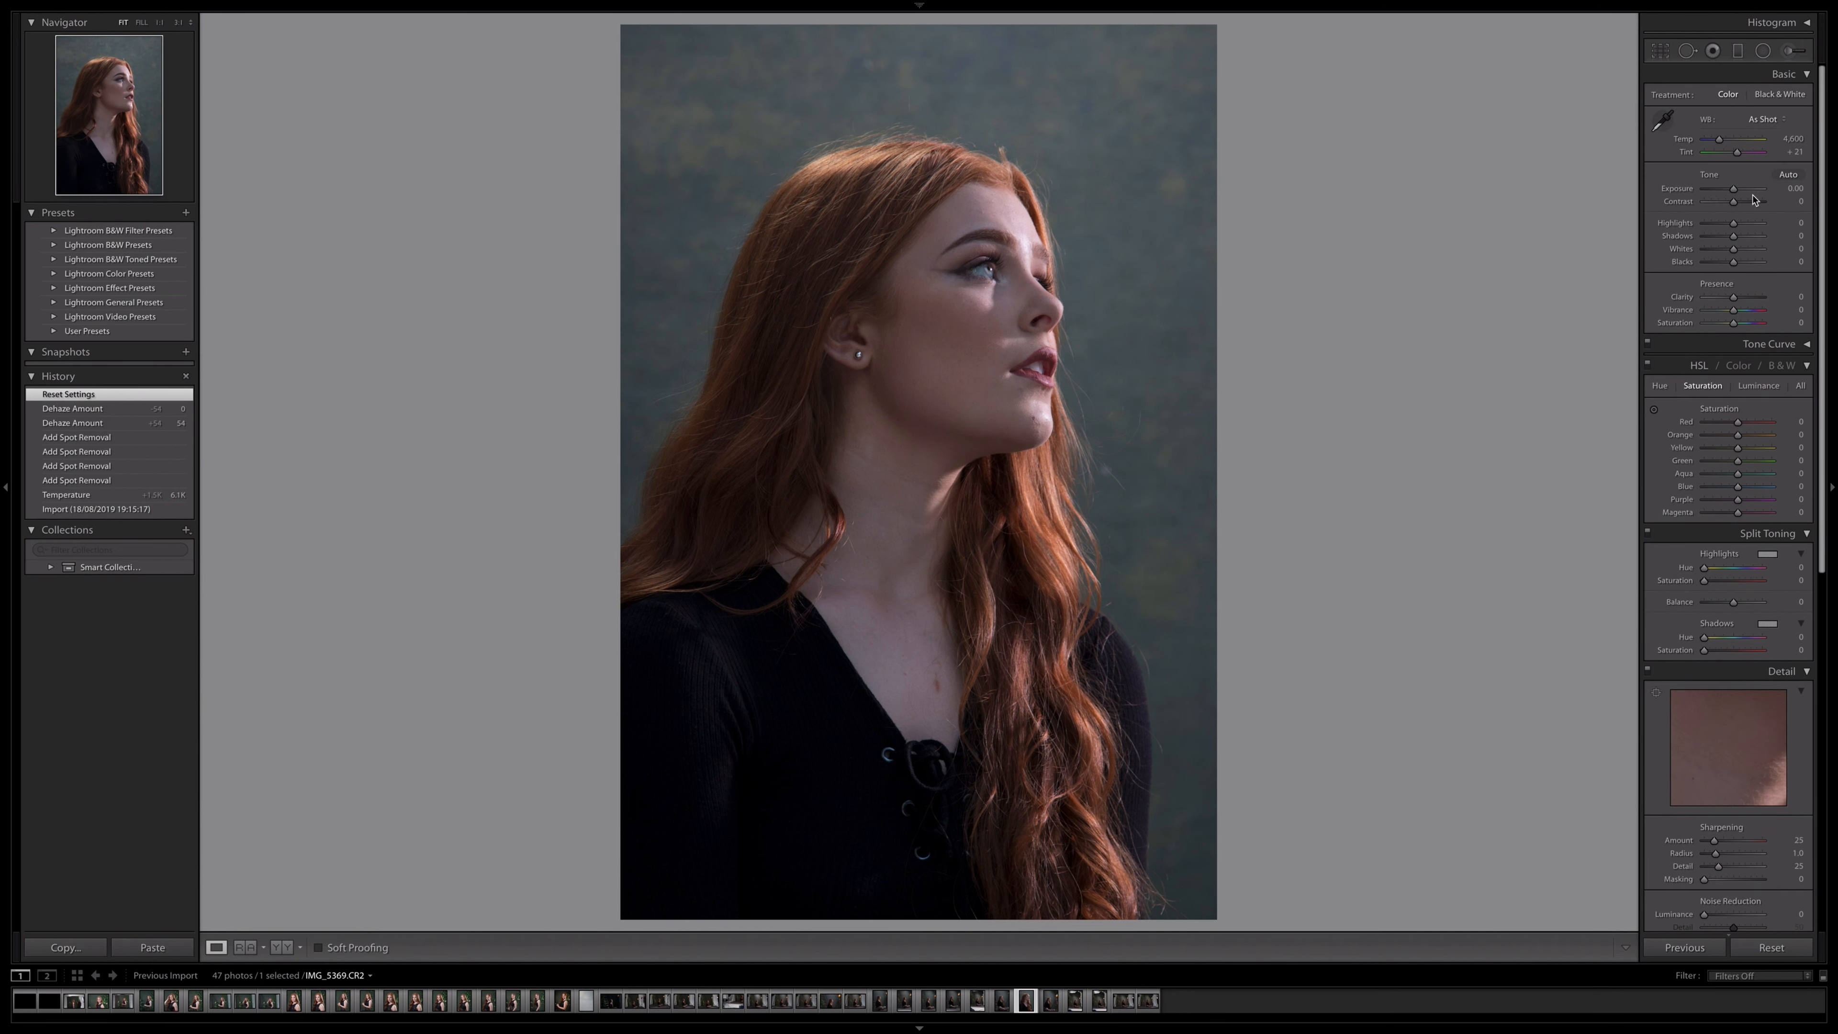
pyautogui.moveTo(1721, 138); pyautogui.dragTo(1735, 140)
pyautogui.scroll(-10, 1753, 663)
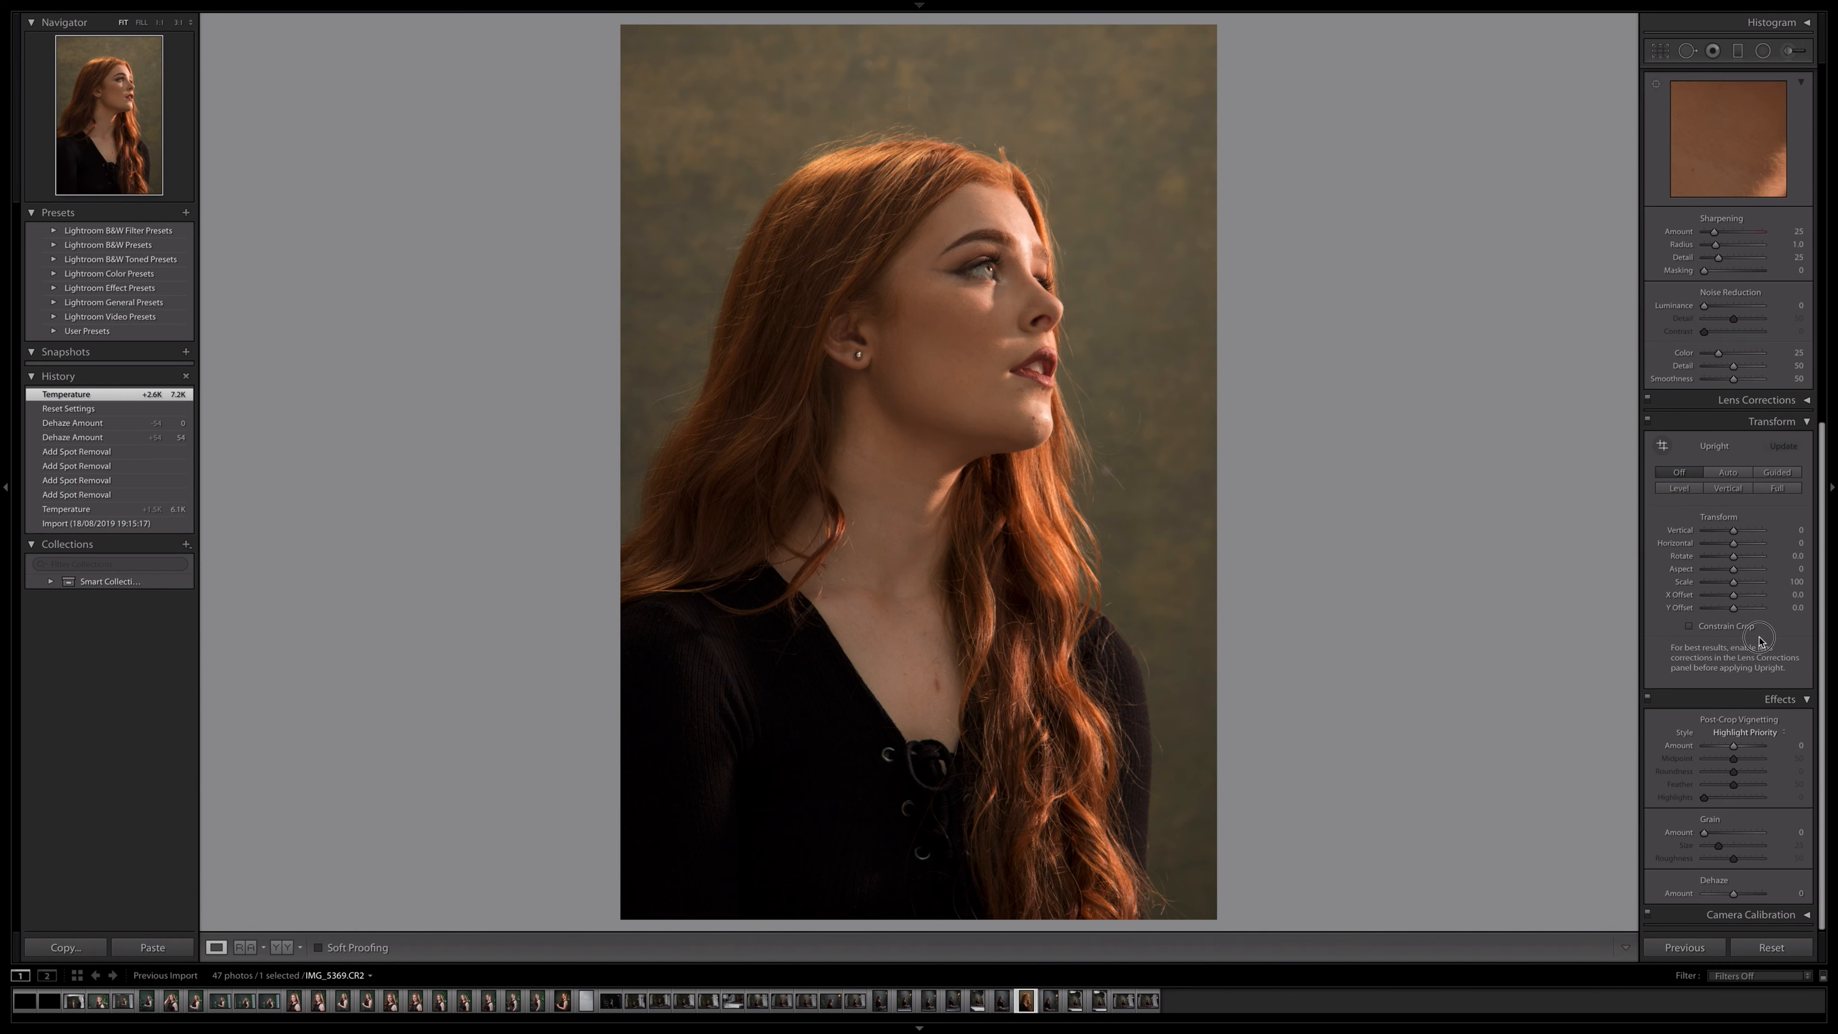
pyautogui.click(1733, 895)
pyautogui.moveTo(1824, 473); pyautogui.dragTo(1761, 745)
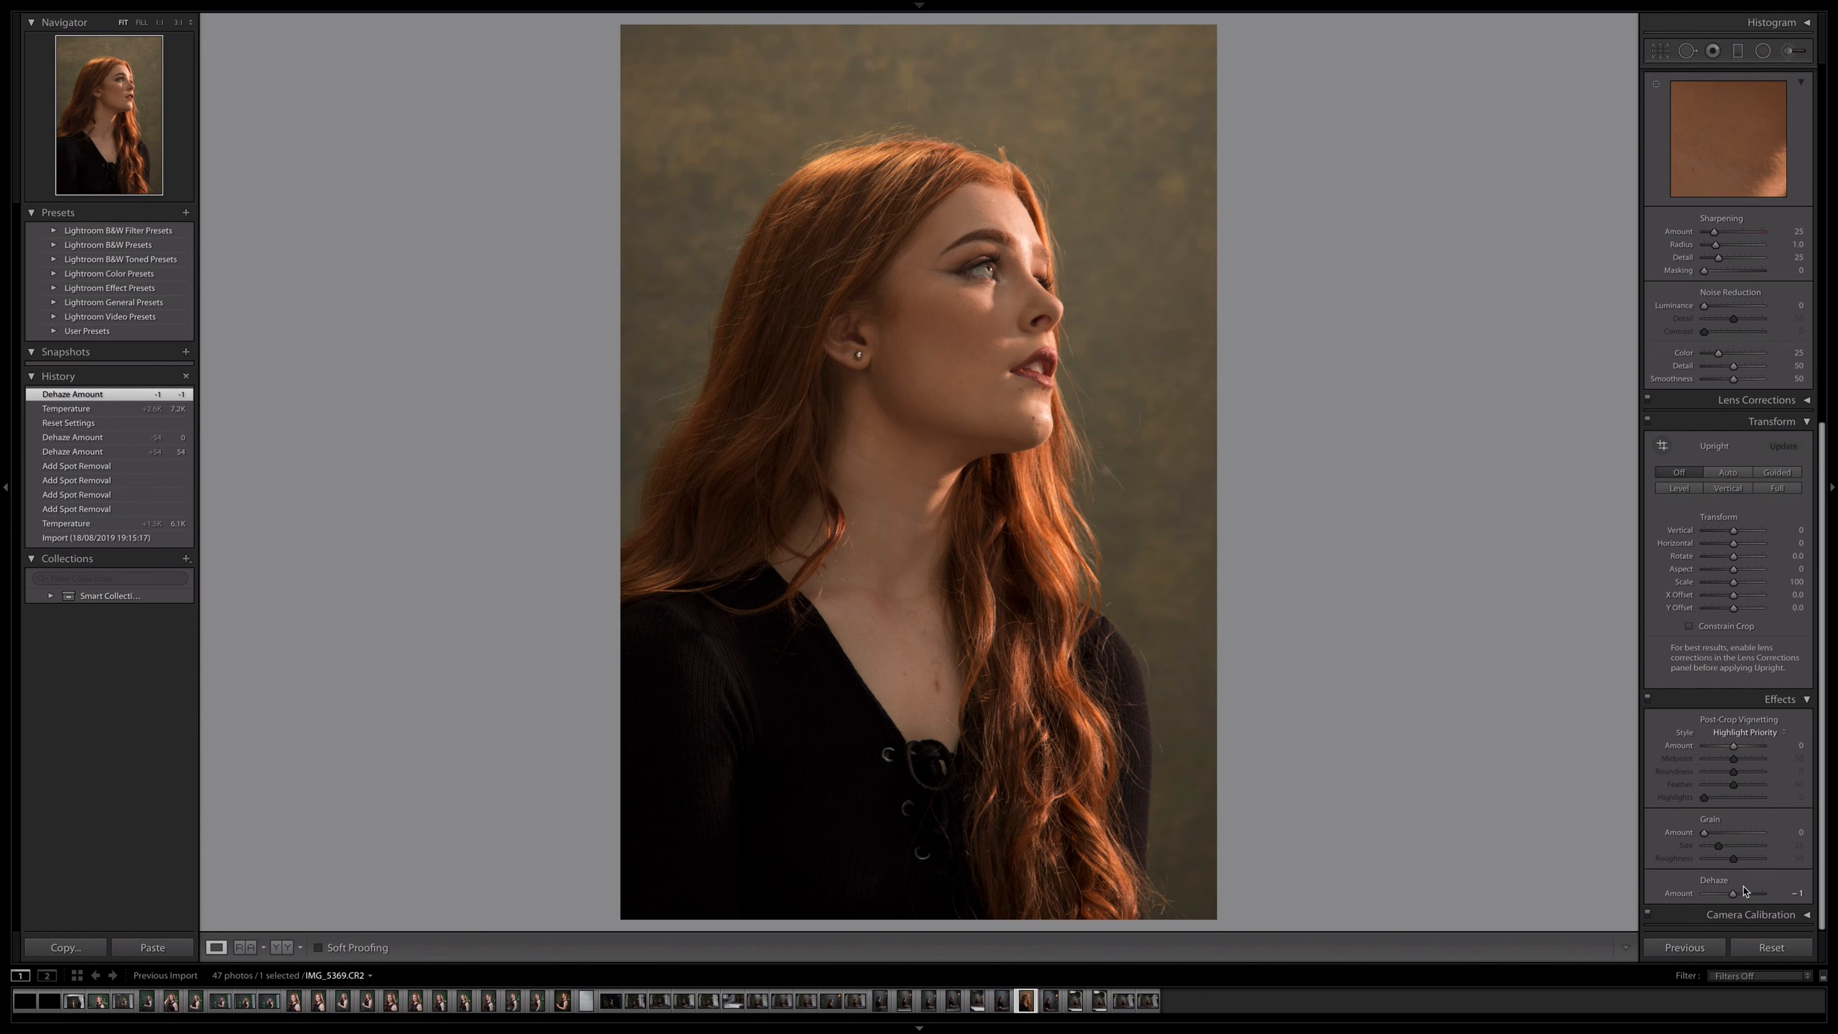
pyautogui.moveTo(1736, 896); pyautogui.dragTo(1754, 898)
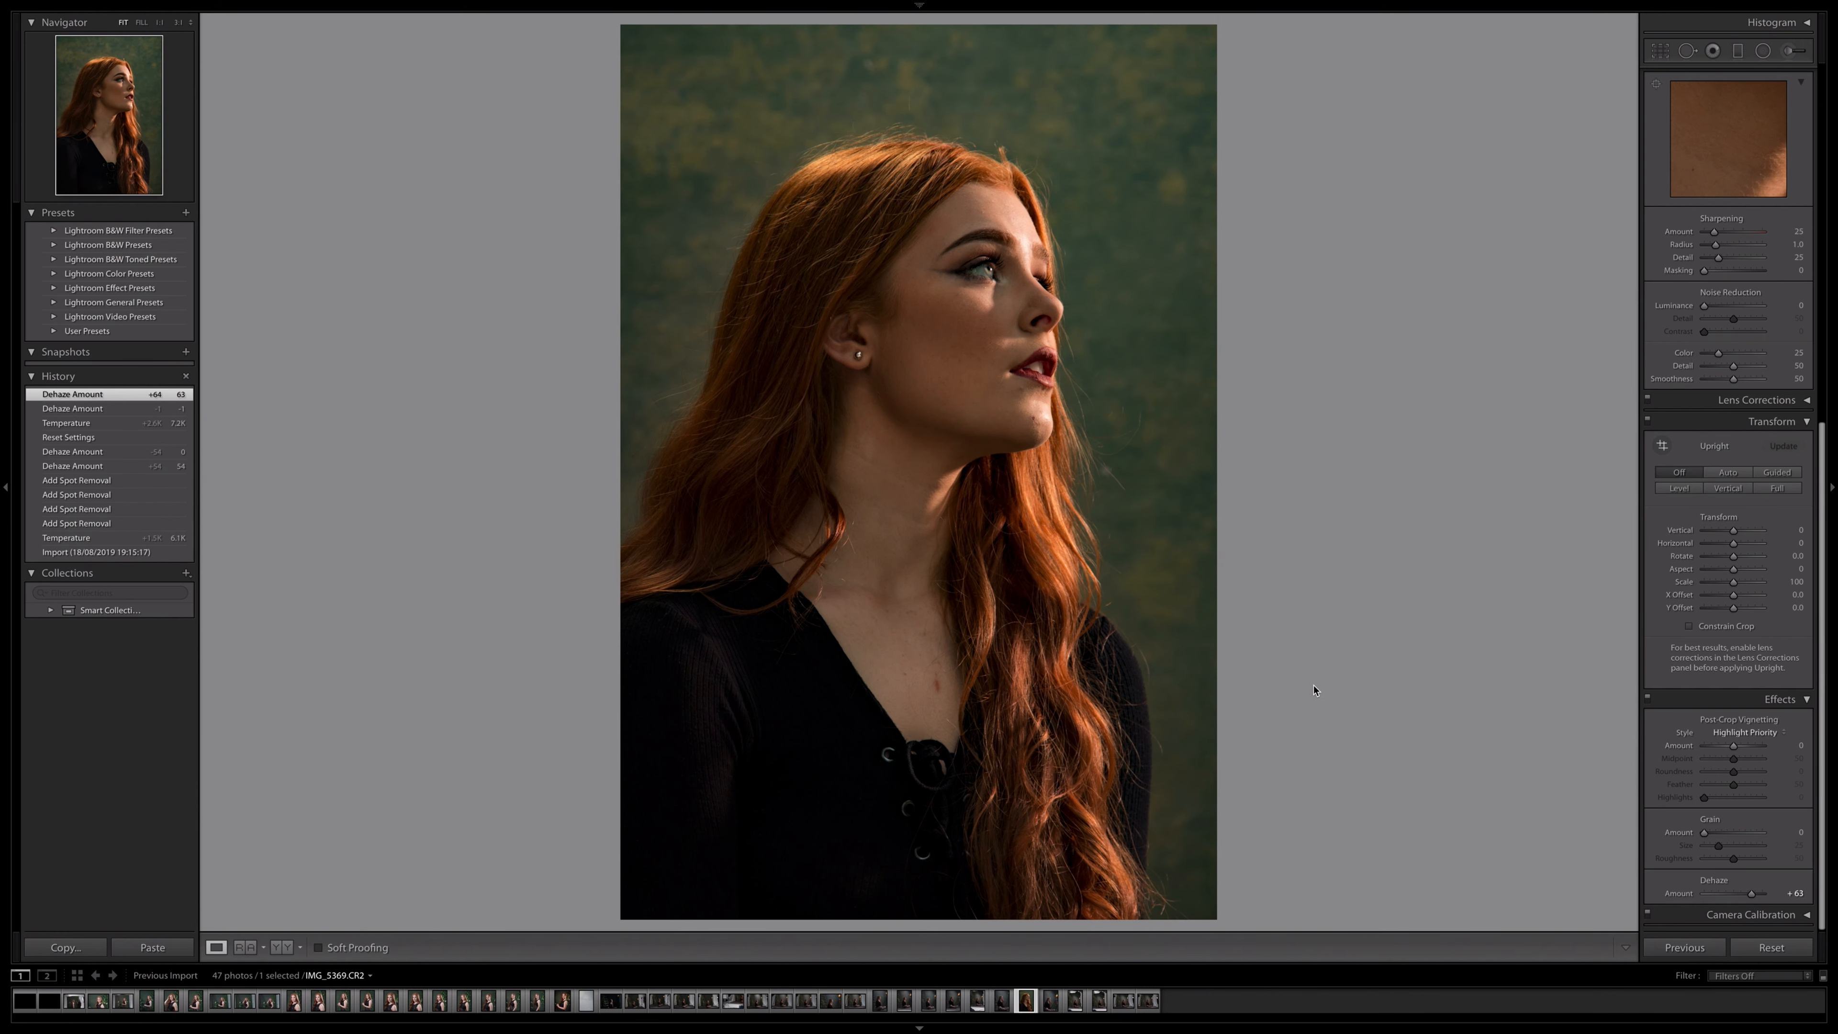
# Step: Heal the blemishes on the chest, collarbone and chin using Spot Removal in Heal mode
pyautogui.click(1686, 50)
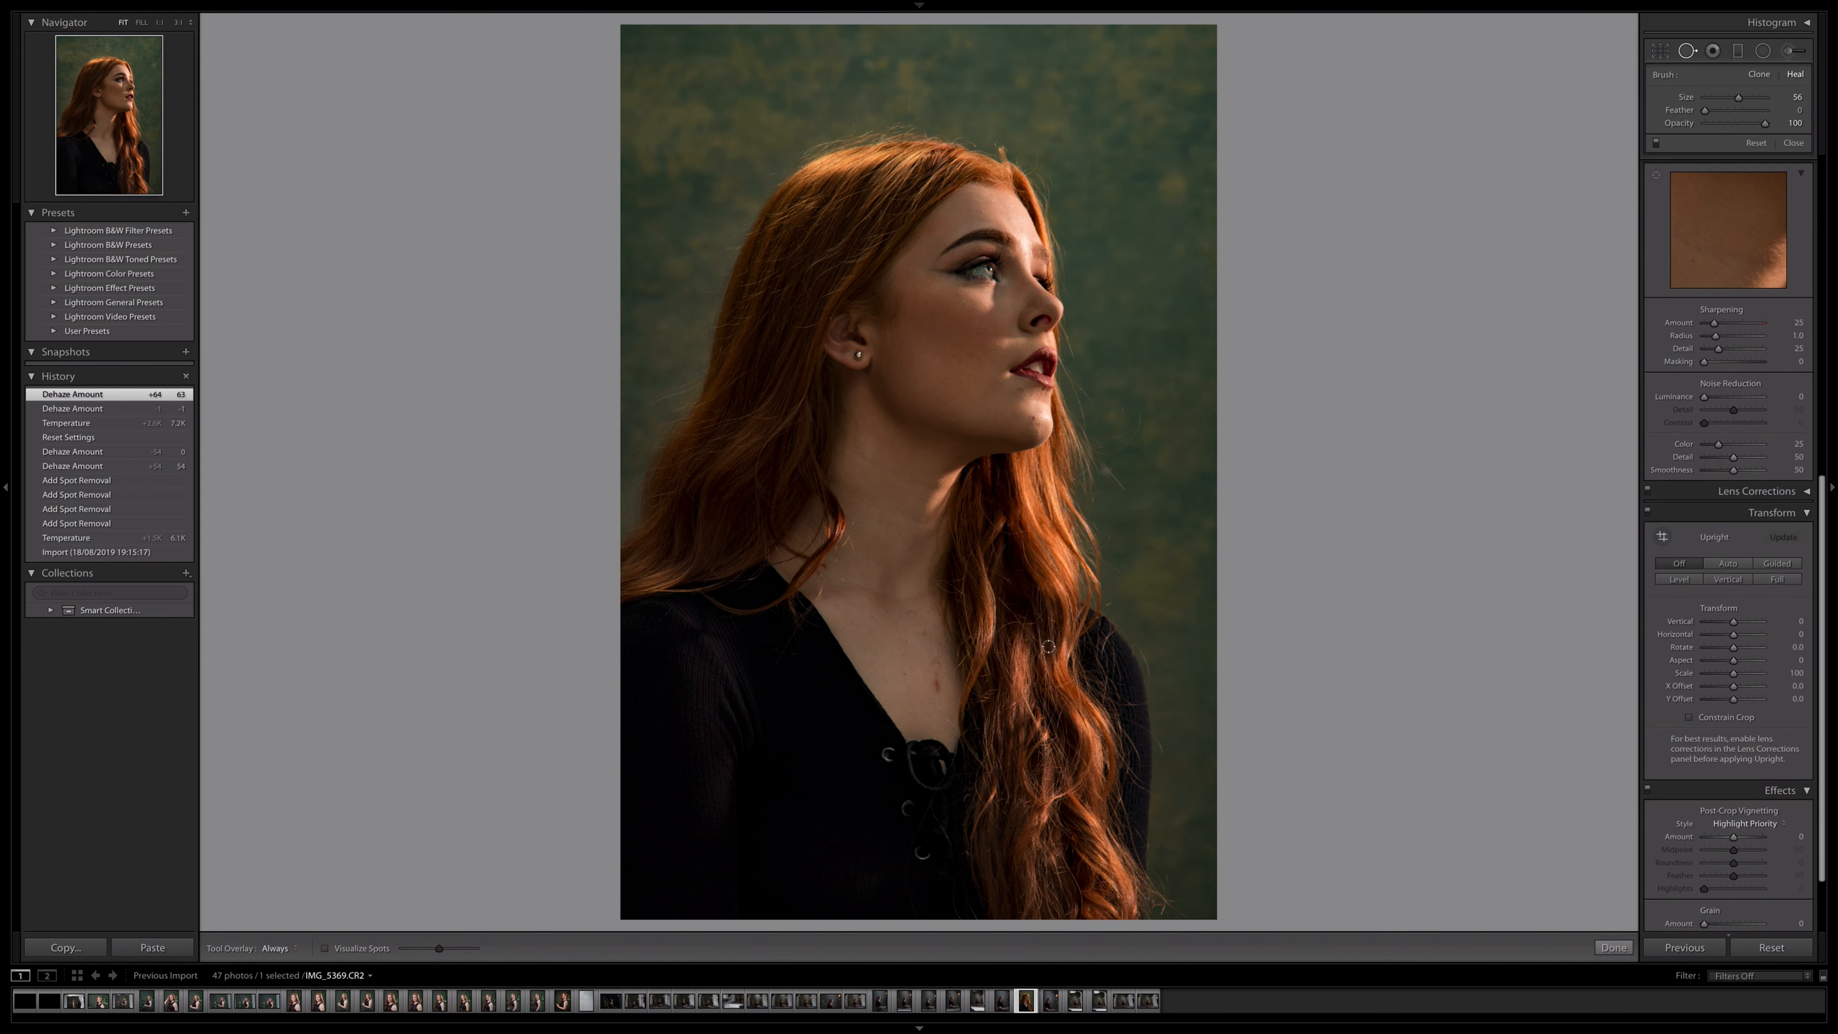
pyautogui.press('z')
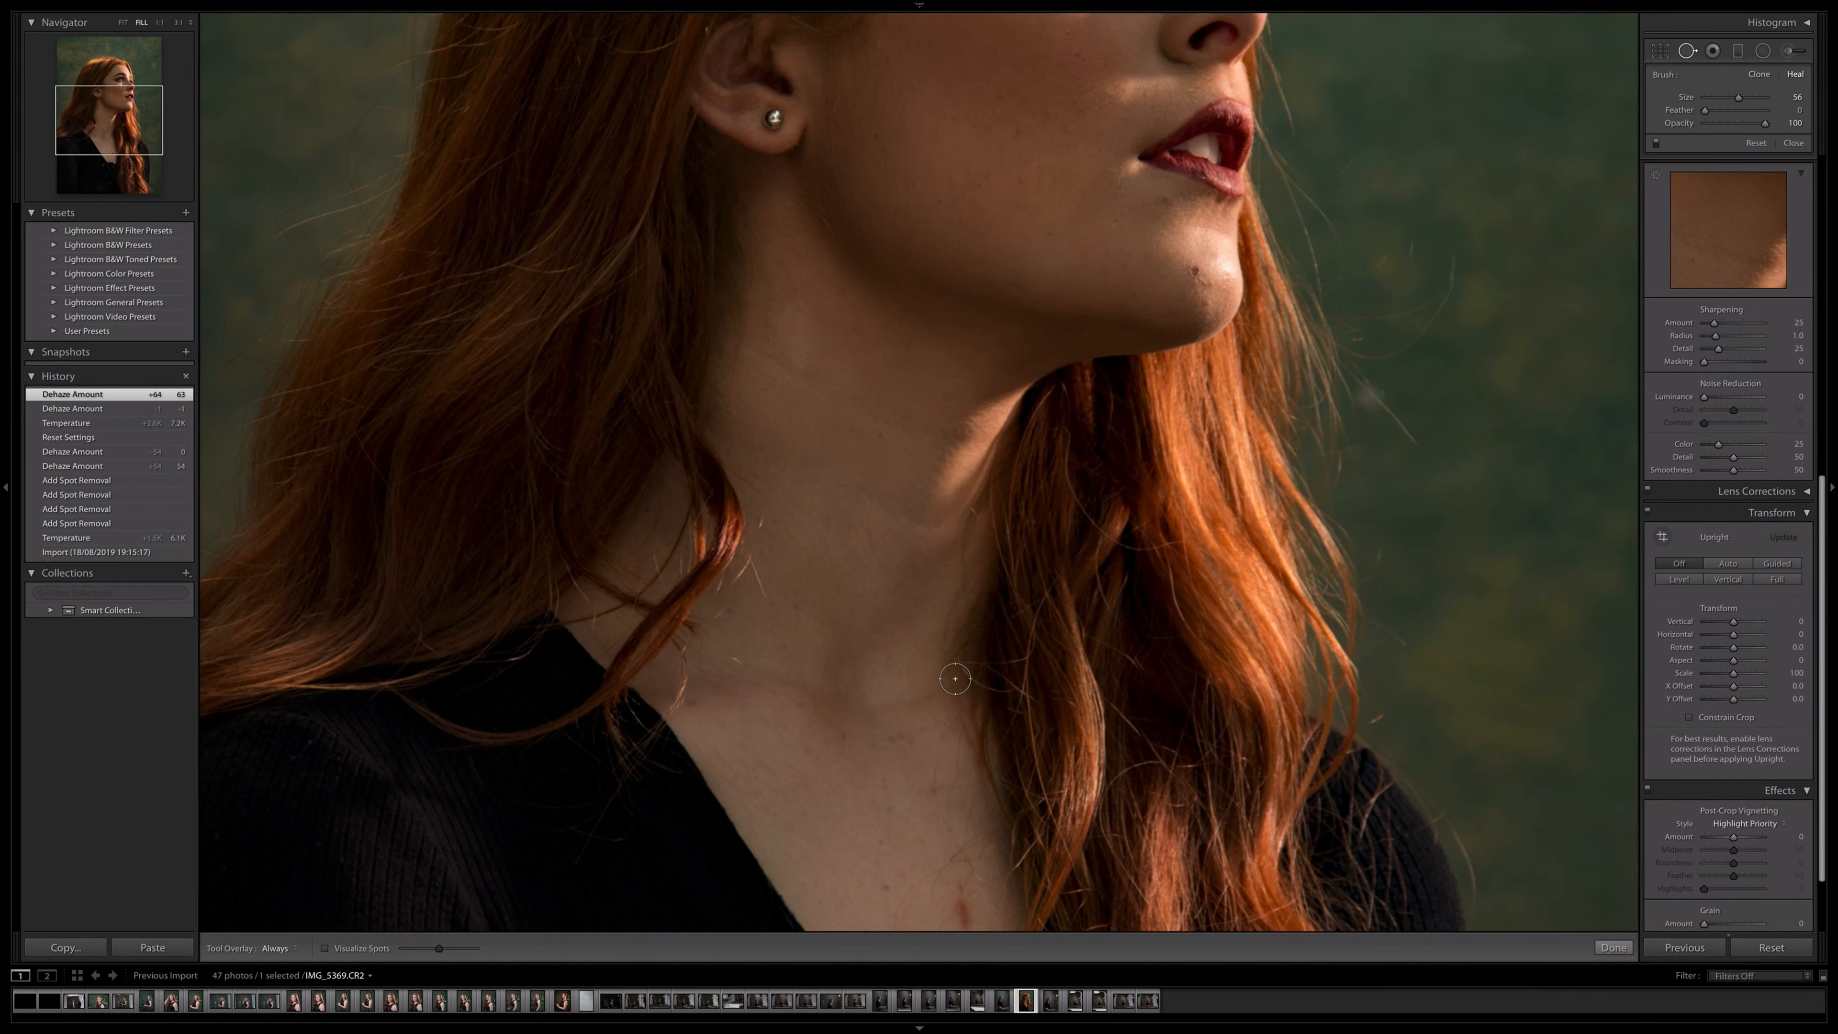
pyautogui.moveTo(960, 879)
pyautogui.mouseDown()
pyautogui.moveTo(959, 863)
pyautogui.moveTo(965, 885)
pyautogui.mouseUp()
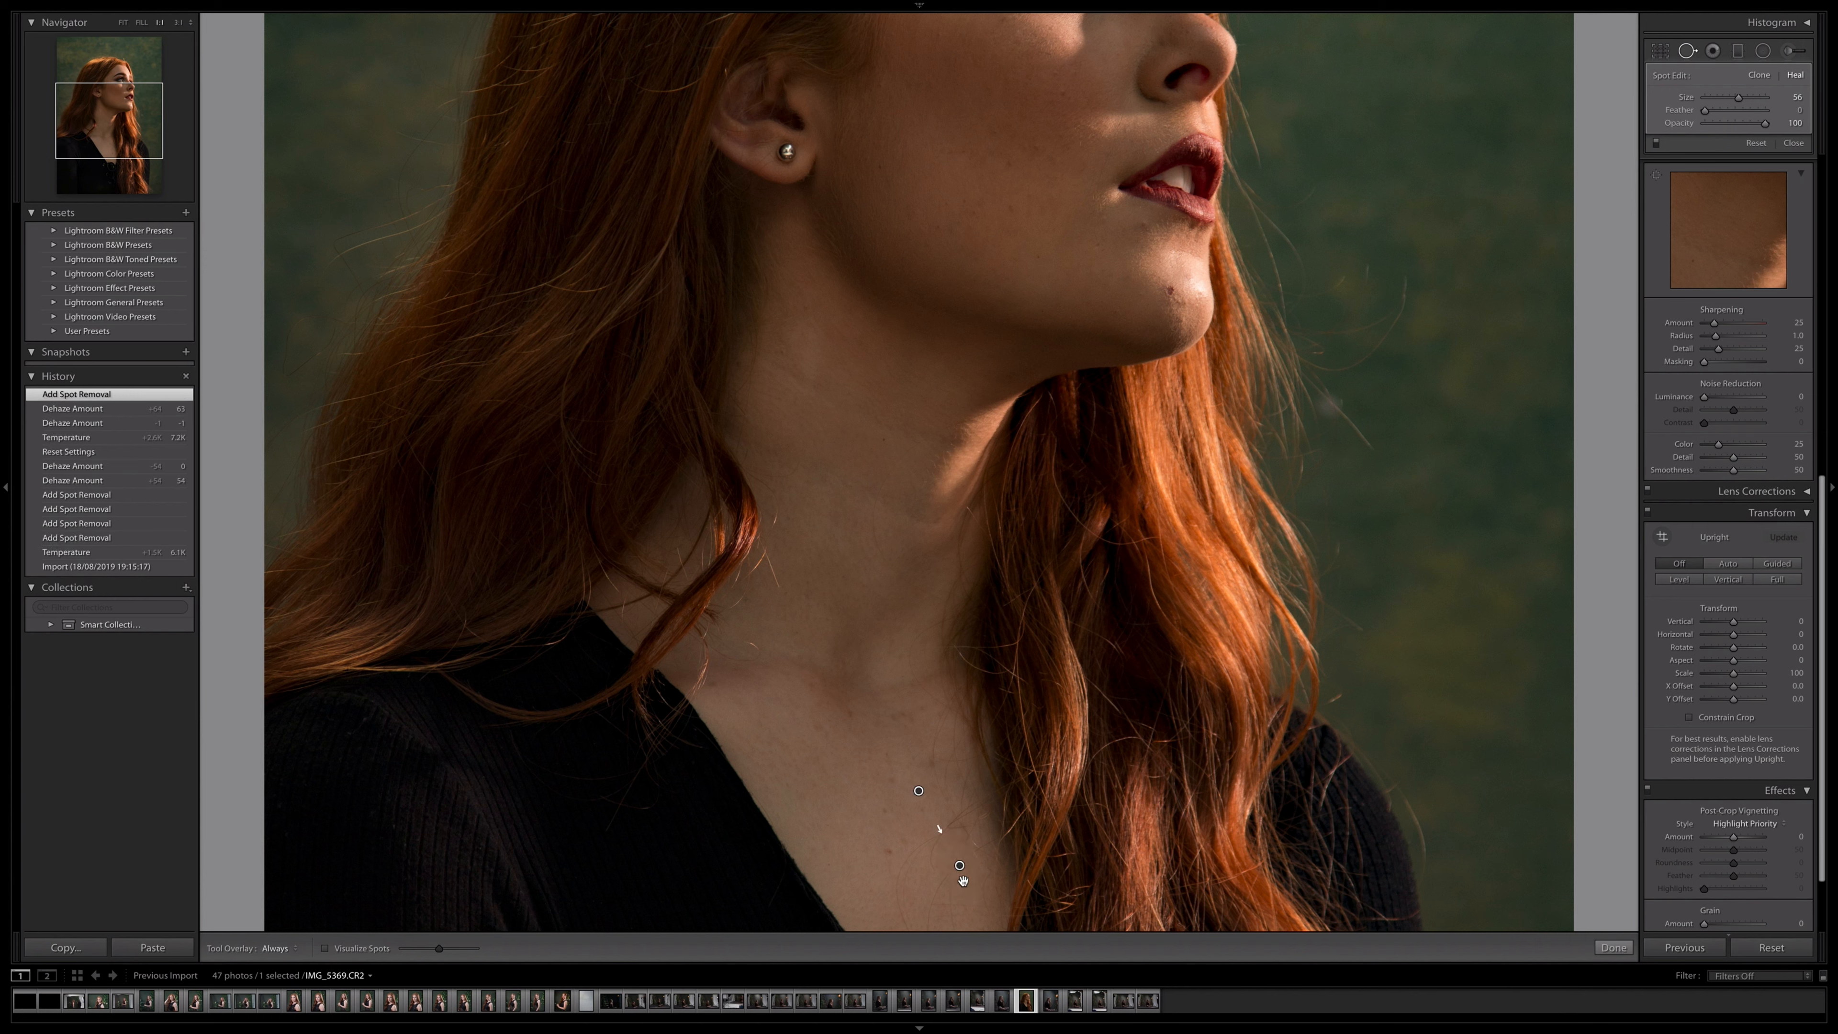
pyautogui.click(887, 850)
pyautogui.click(715, 684)
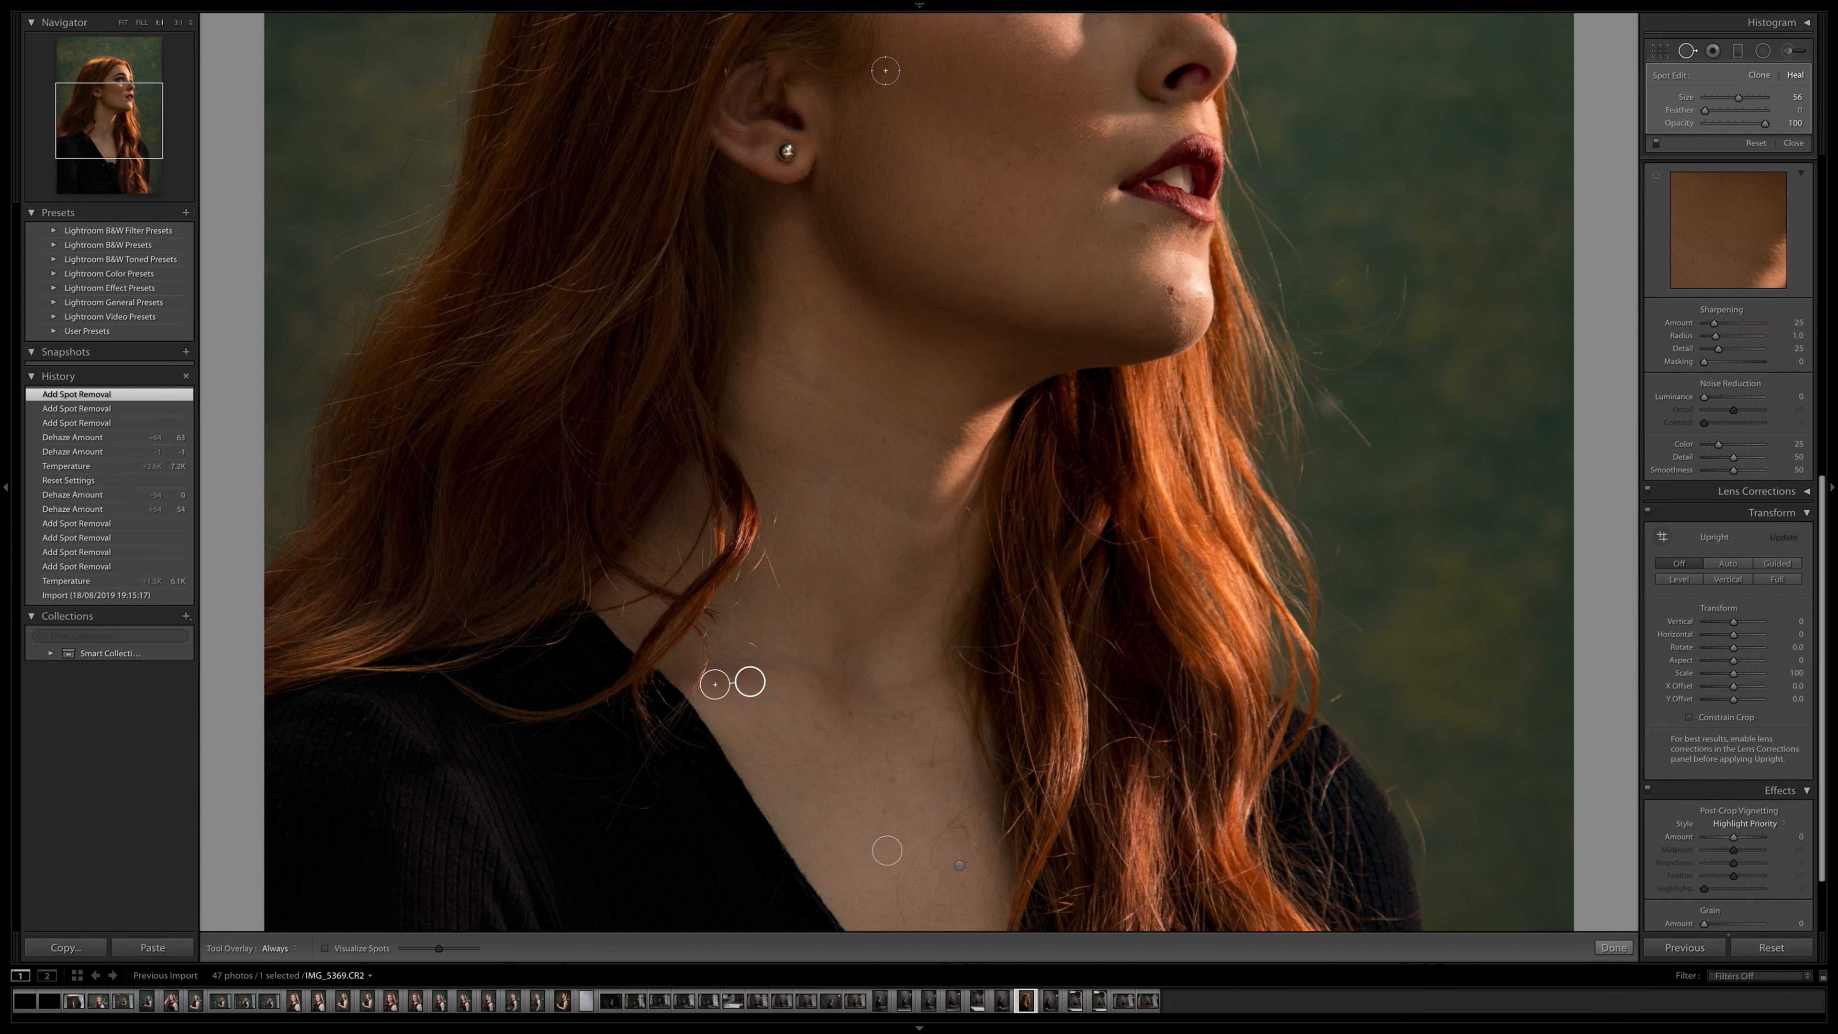
pyautogui.click(1169, 290)
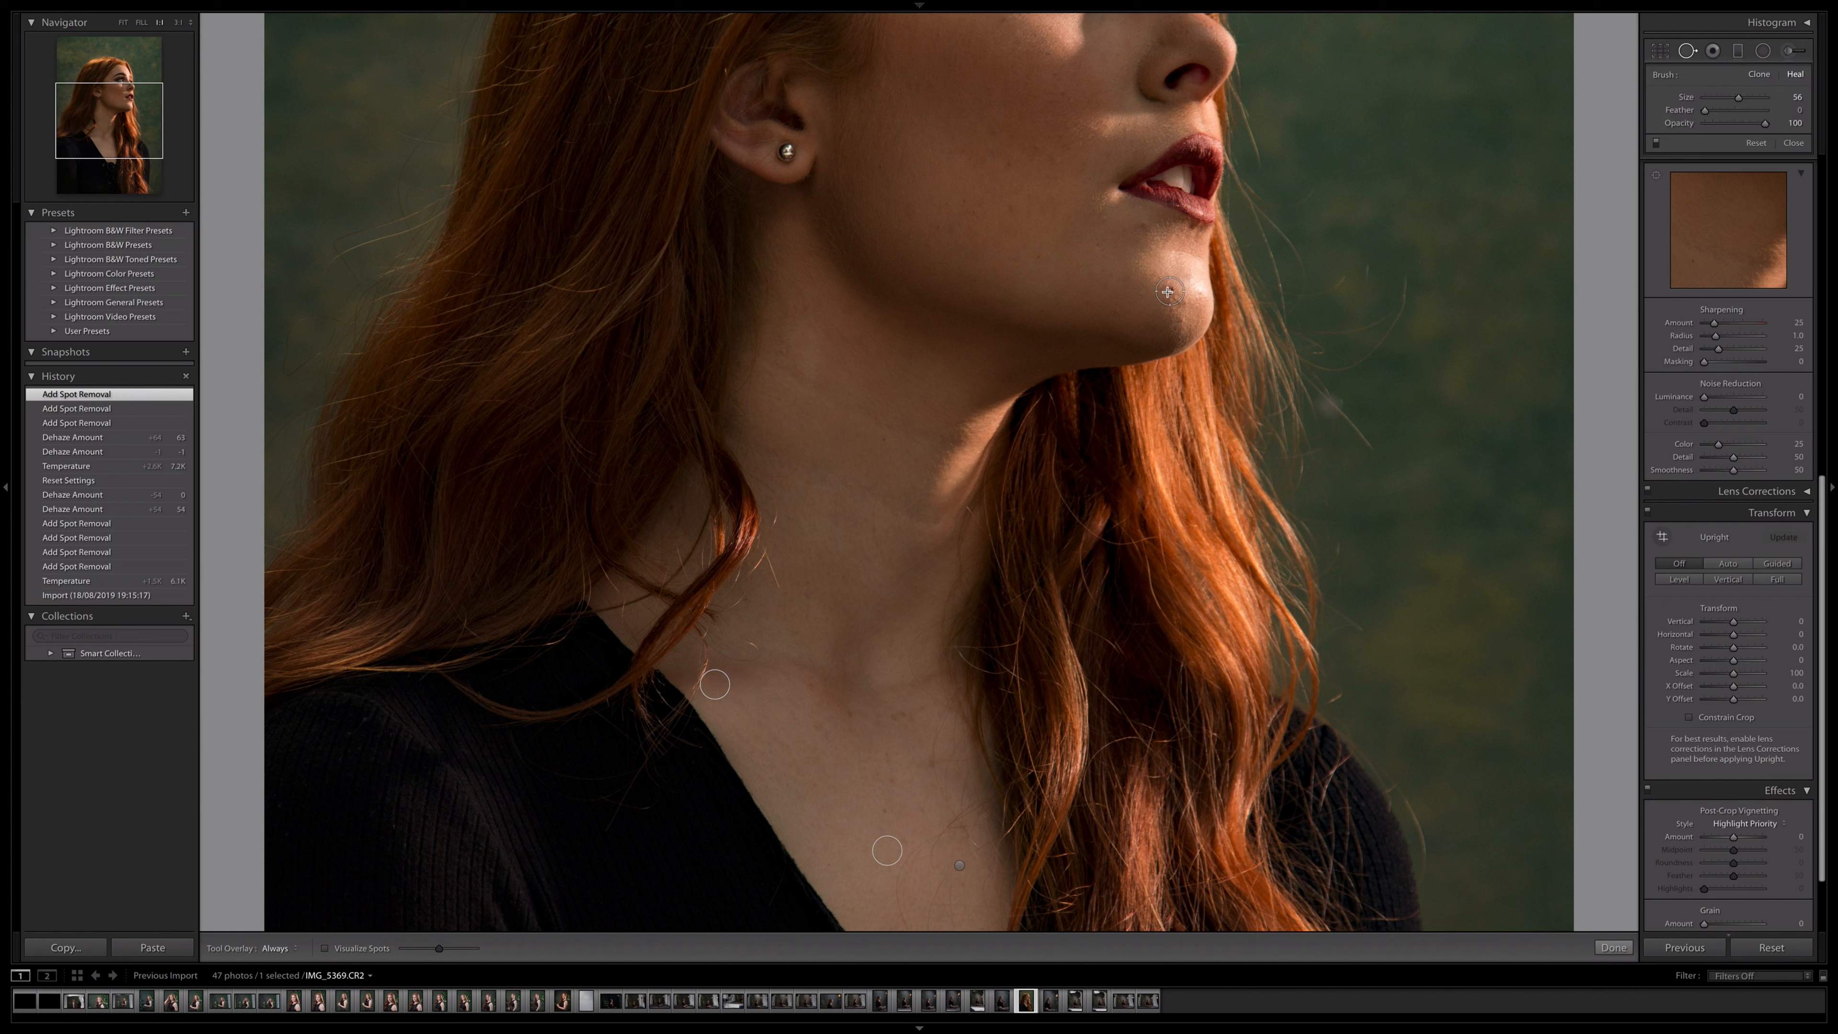
pyautogui.click(1141, 224)
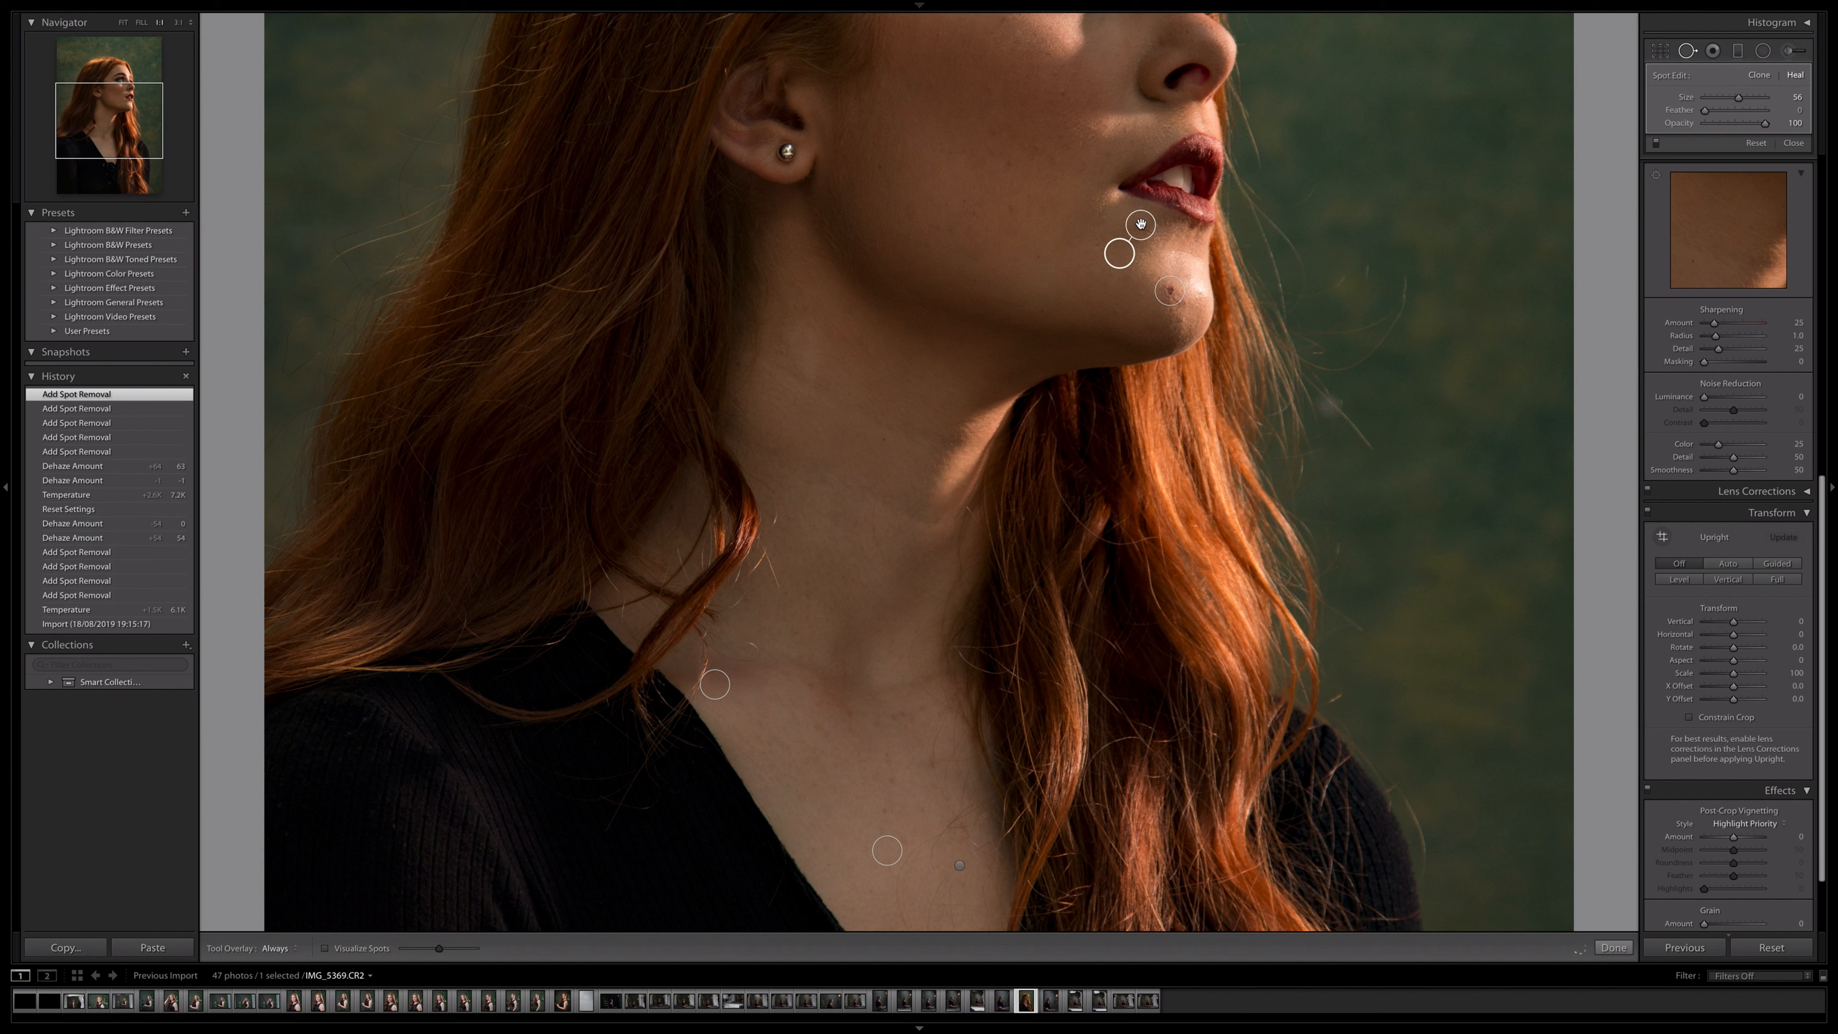
pyautogui.click(1138, 228)
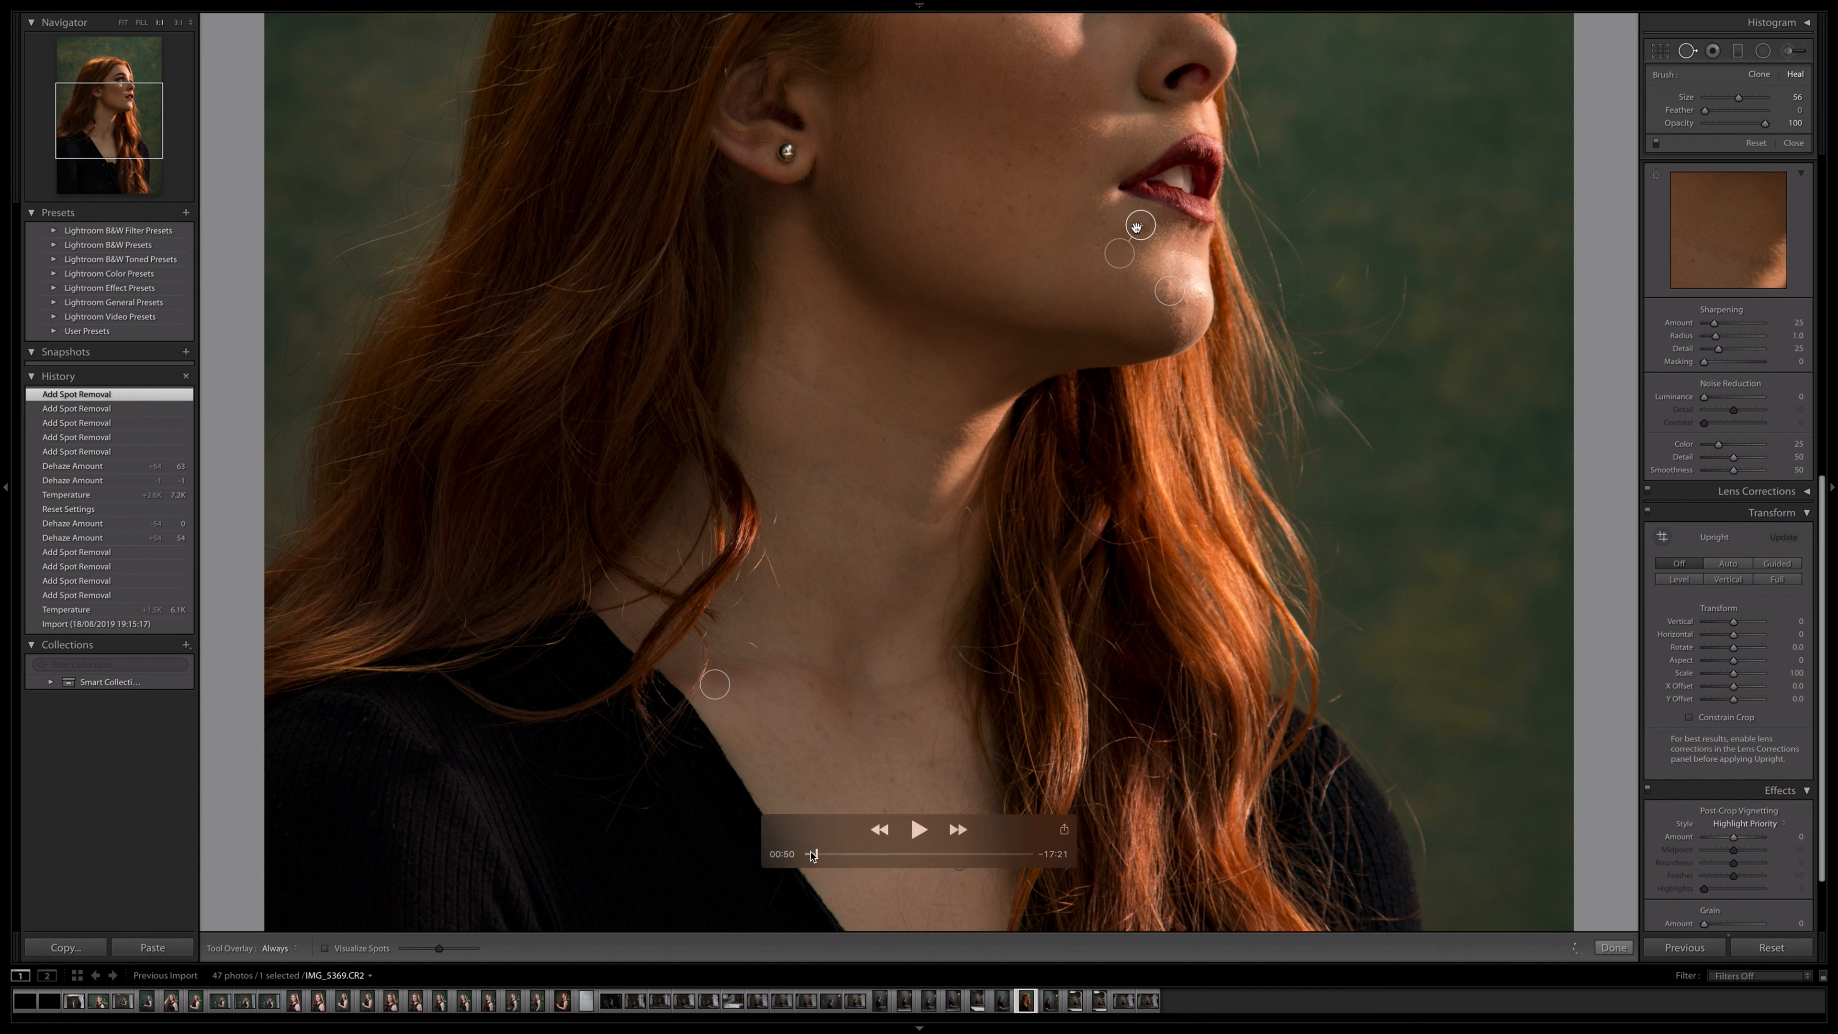
pyautogui.click(816, 854)
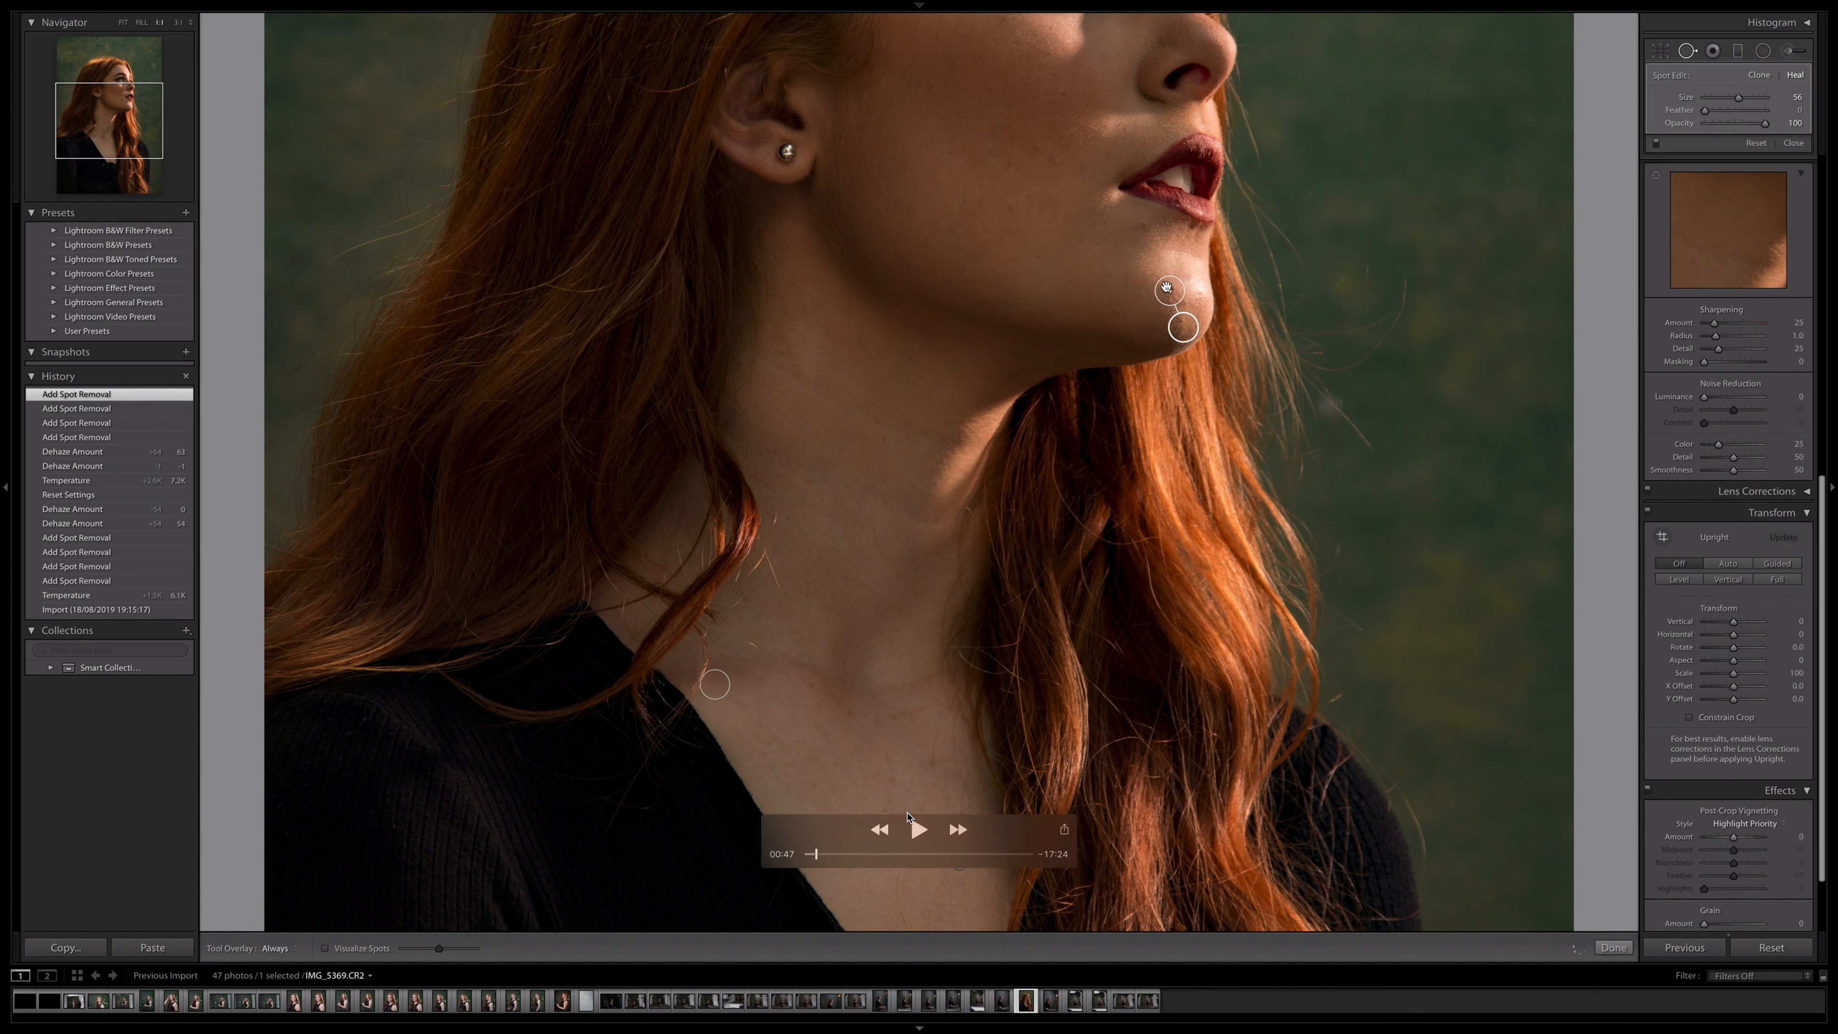
pyautogui.moveTo(824, 856); pyautogui.dragTo(810, 854)
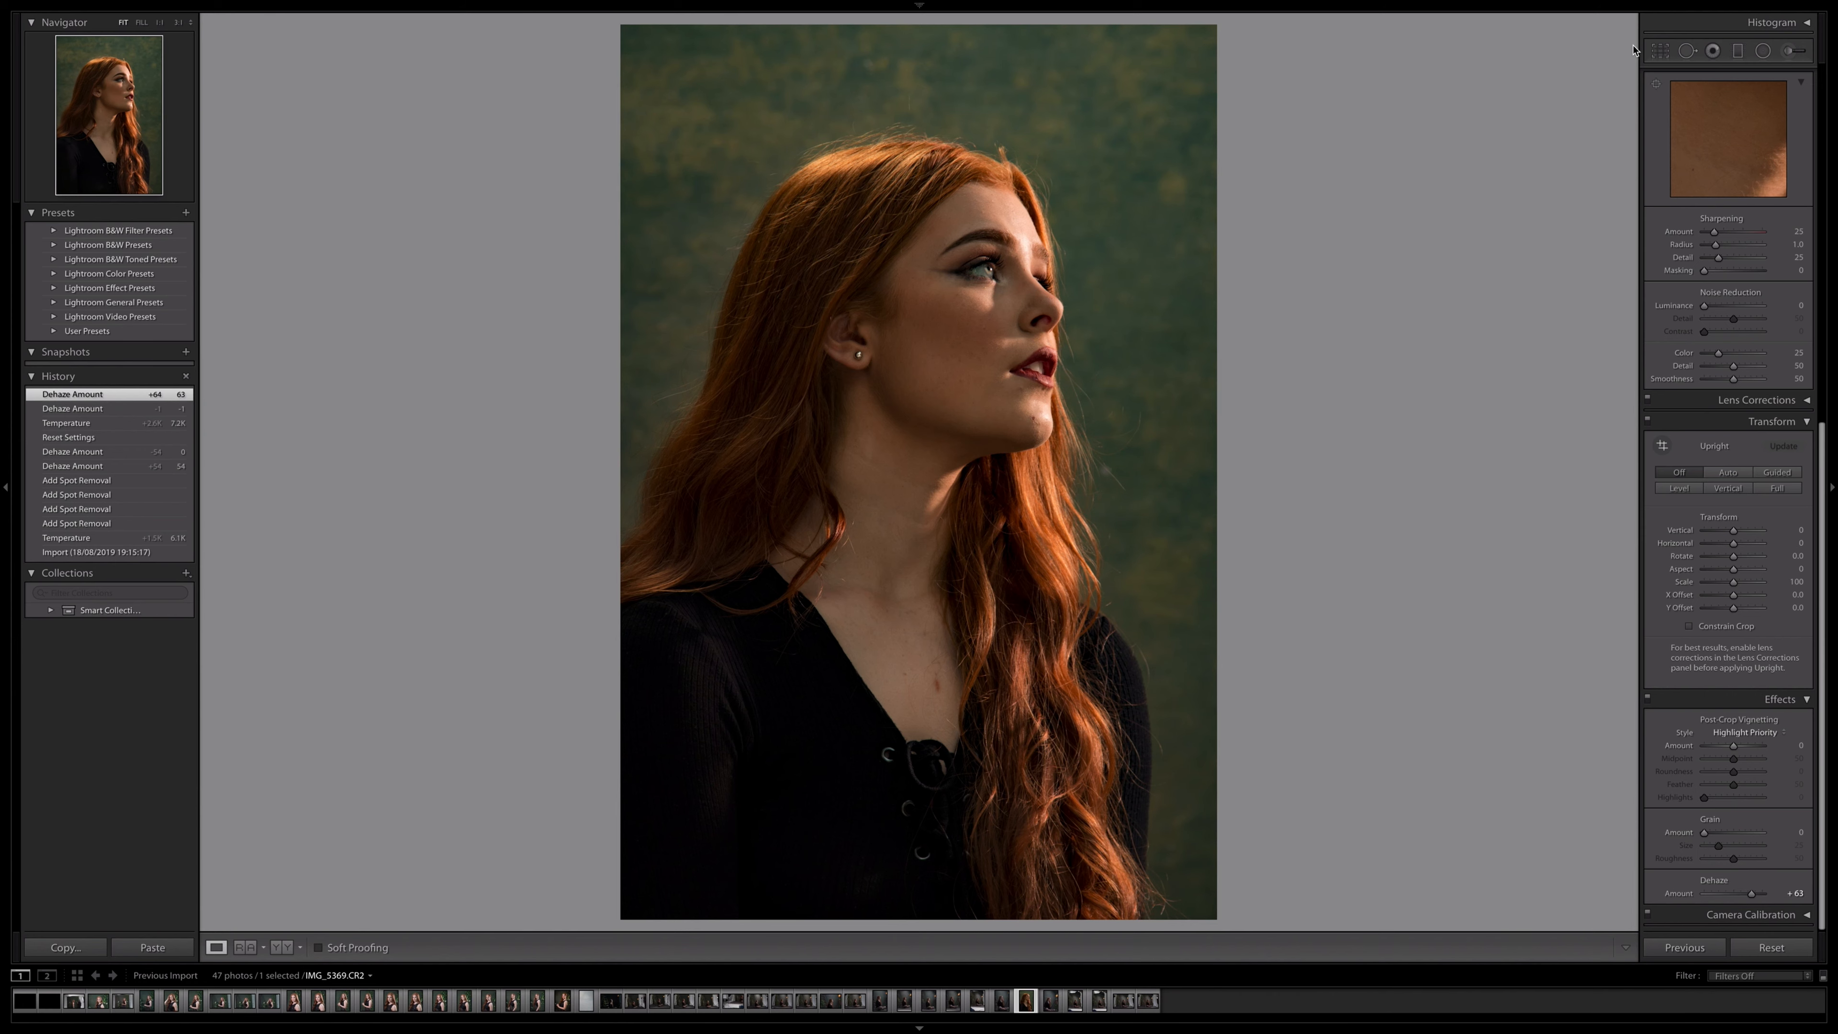
# Step: Heal the red mark and small spot on the chest, the collarbone, the chin and below the lower lip with Spot Removal
pyautogui.click(1687, 51)
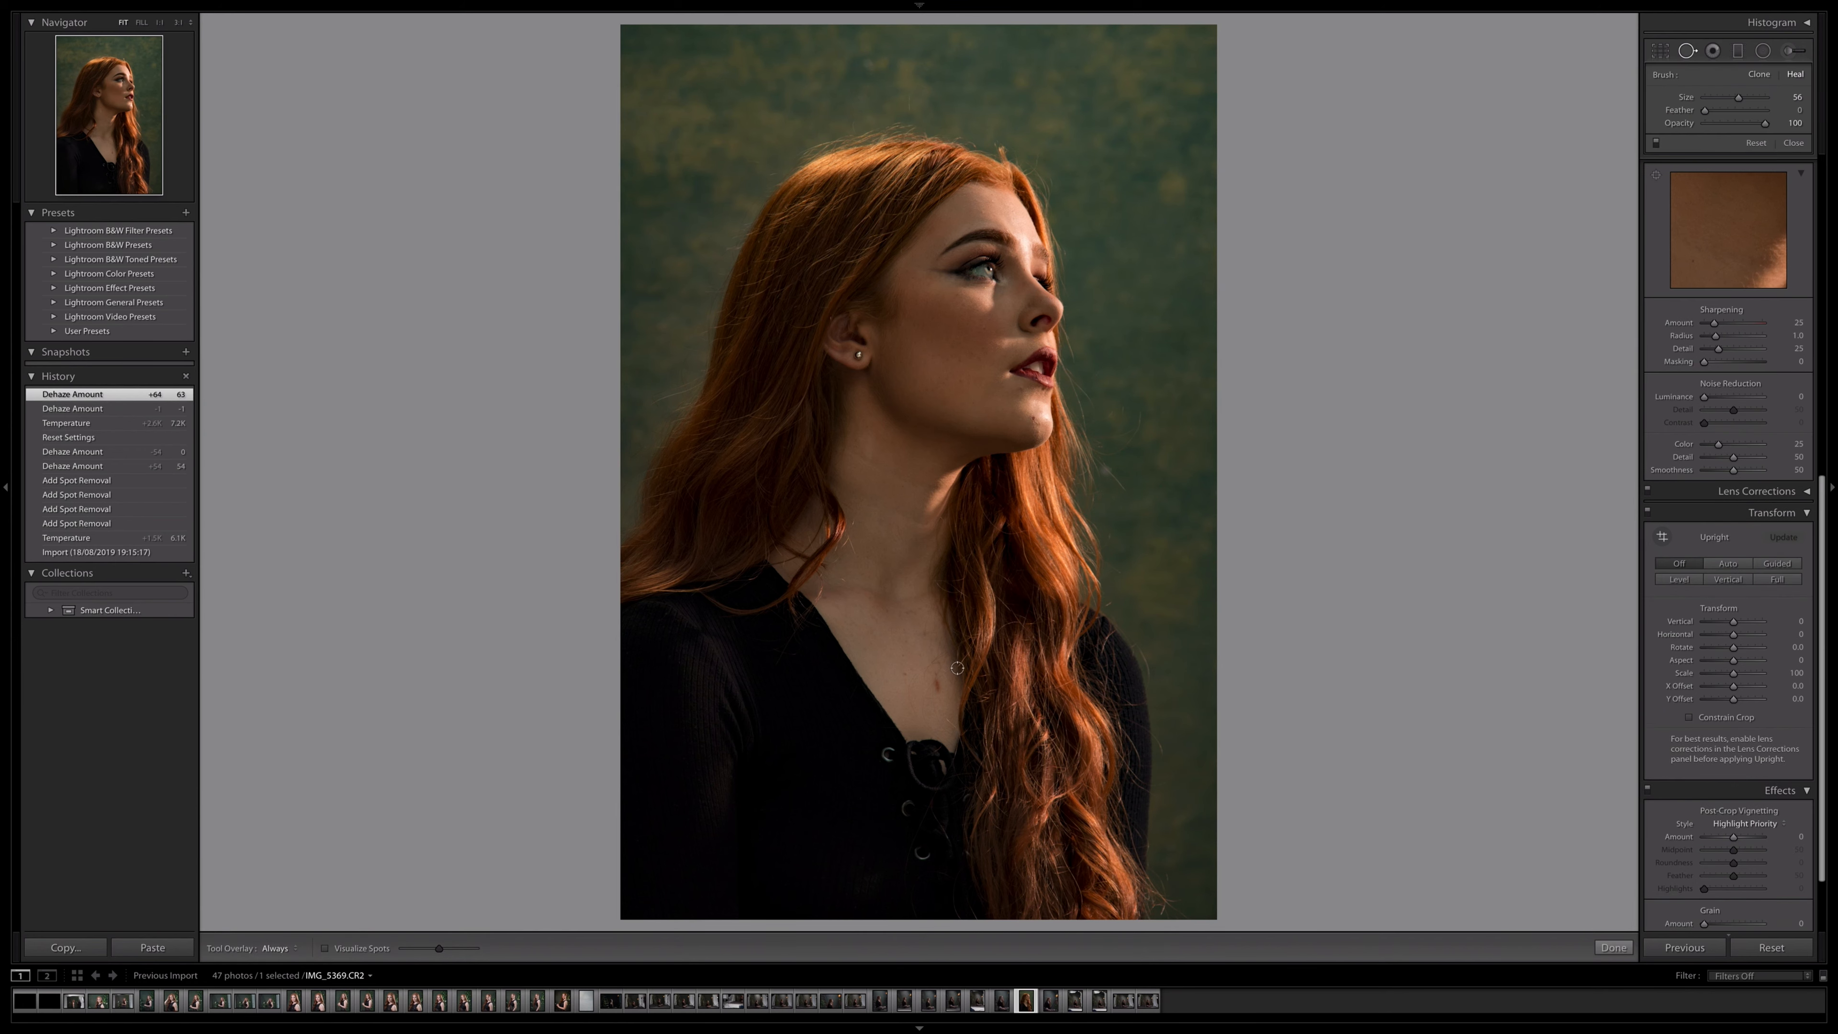
pyautogui.press('z')
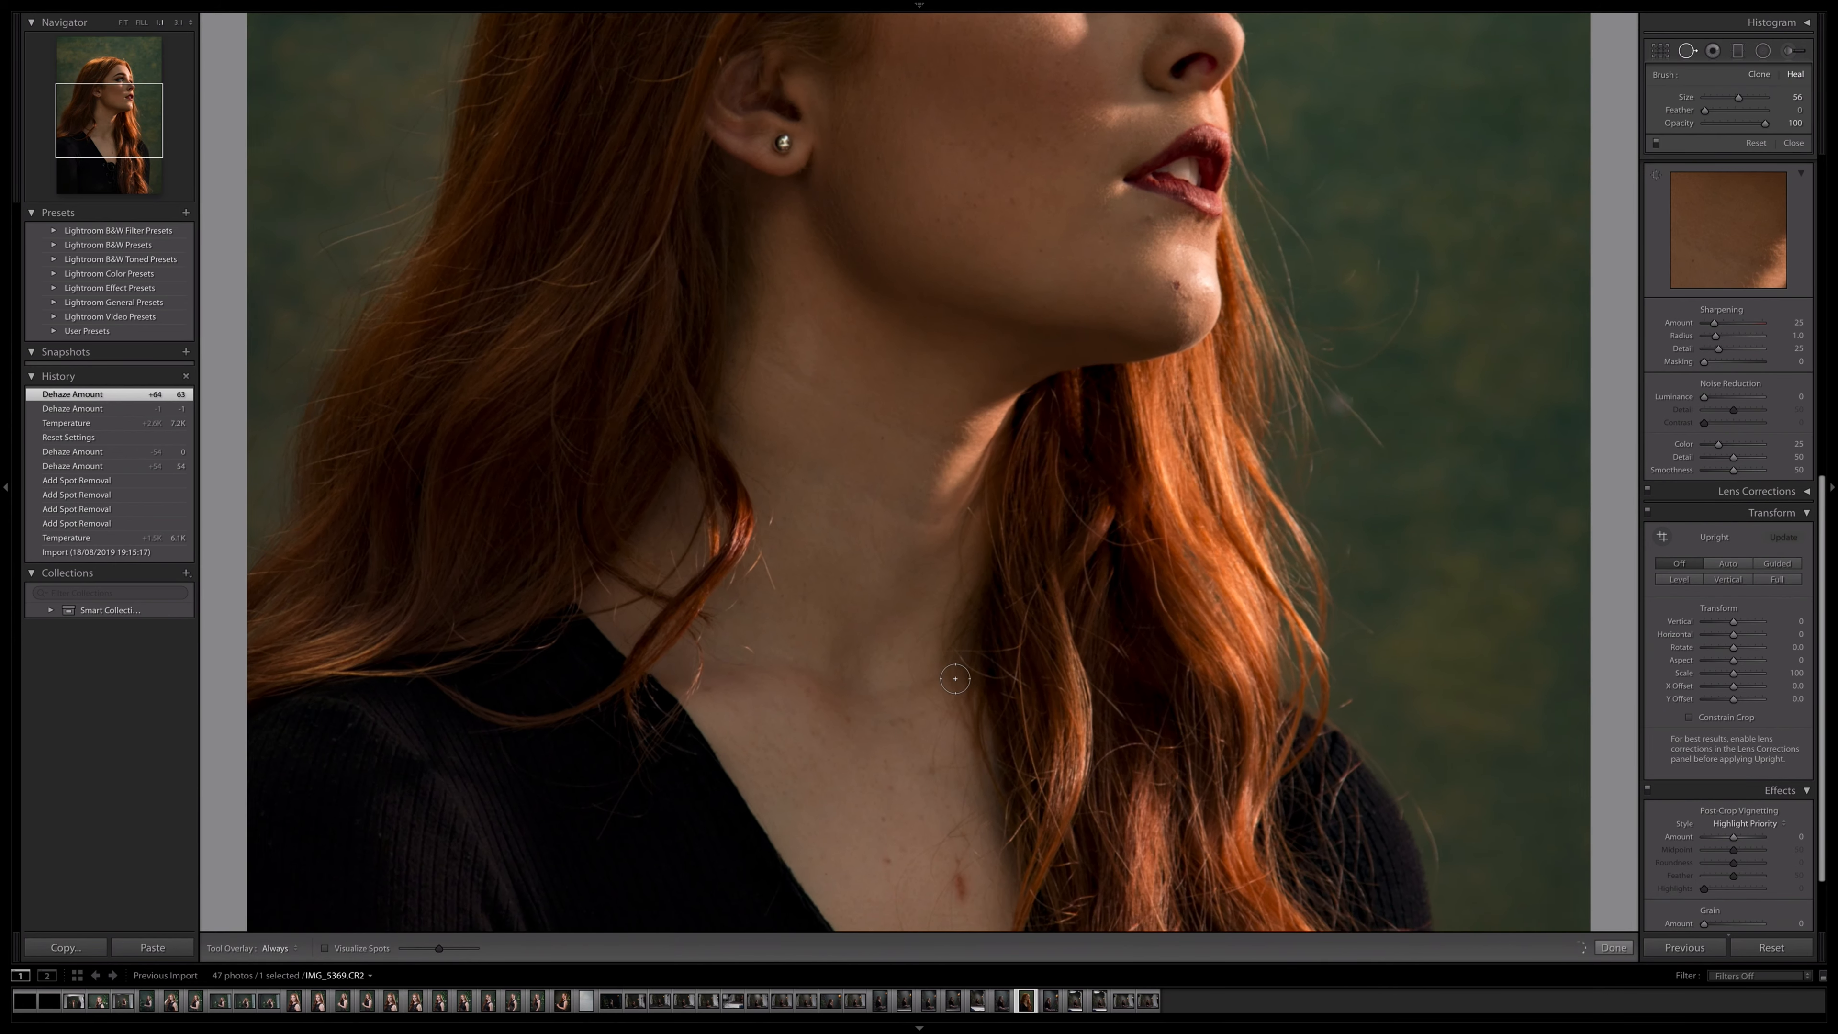
pyautogui.moveTo(960, 875)
pyautogui.mouseDown()
pyautogui.moveTo(954, 857)
pyautogui.moveTo(964, 887)
pyautogui.mouseUp()
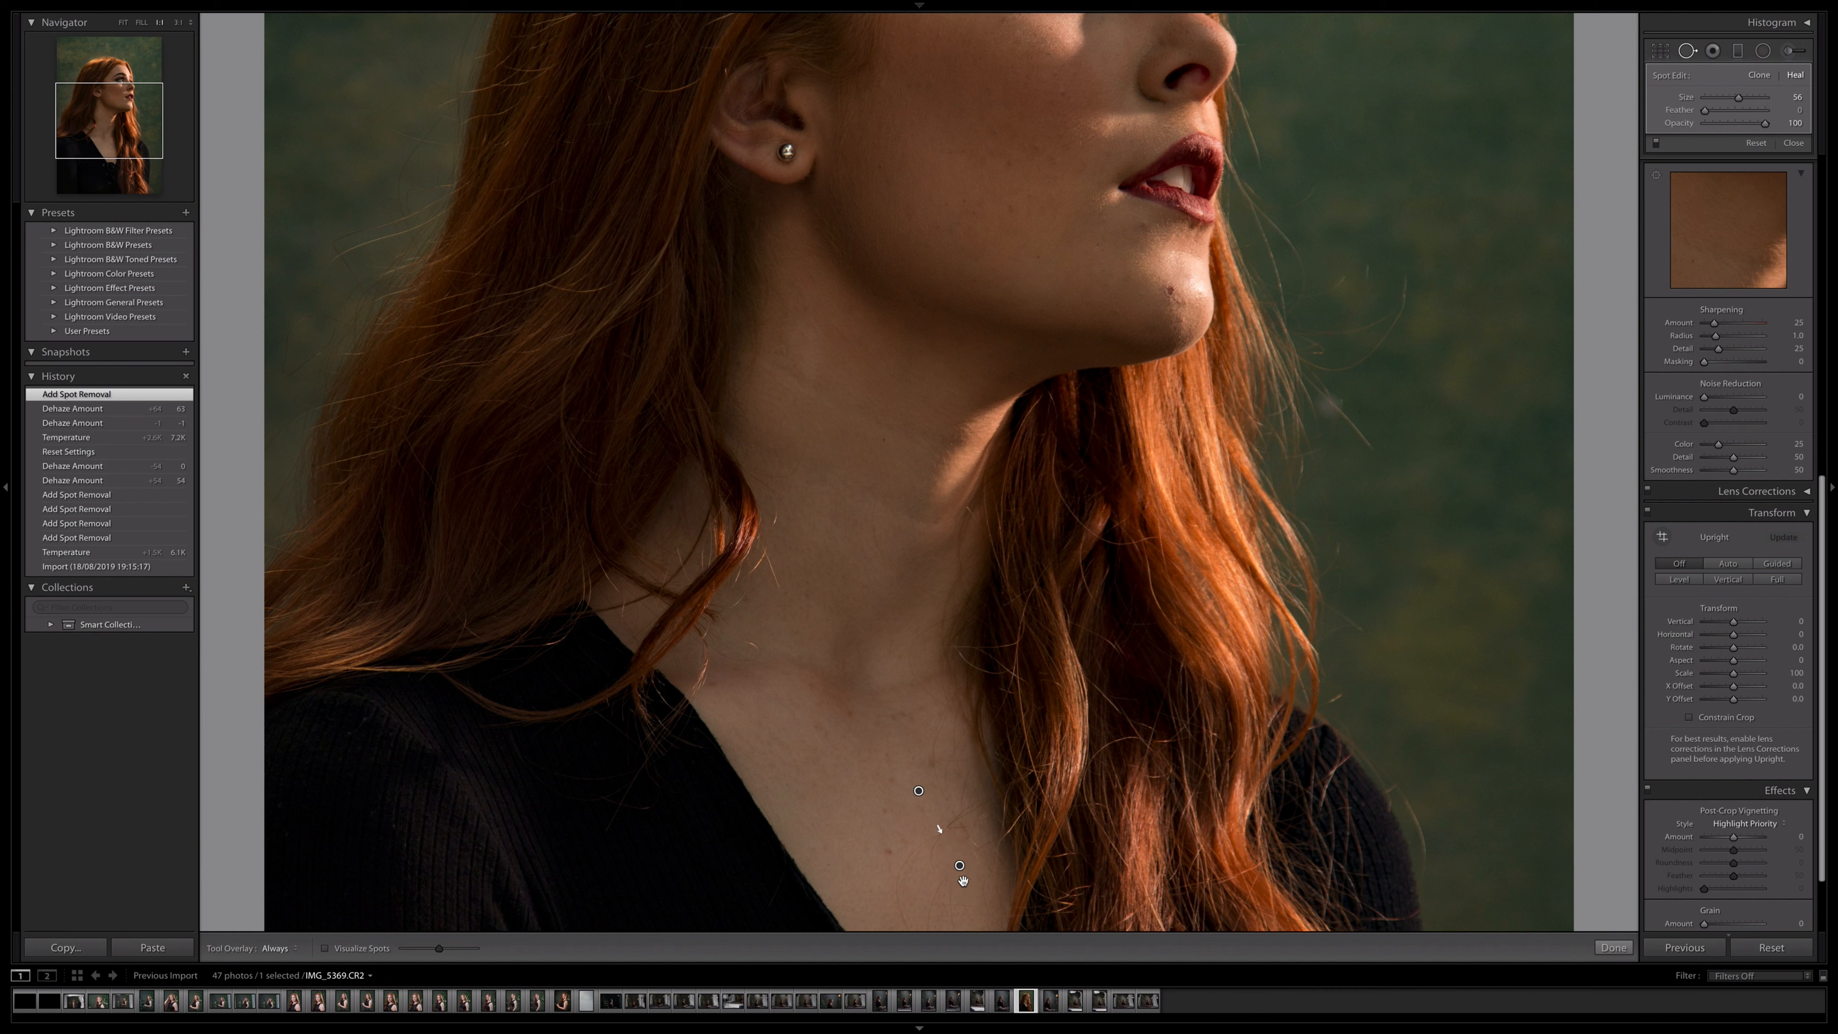
pyautogui.click(888, 849)
pyautogui.click(715, 684)
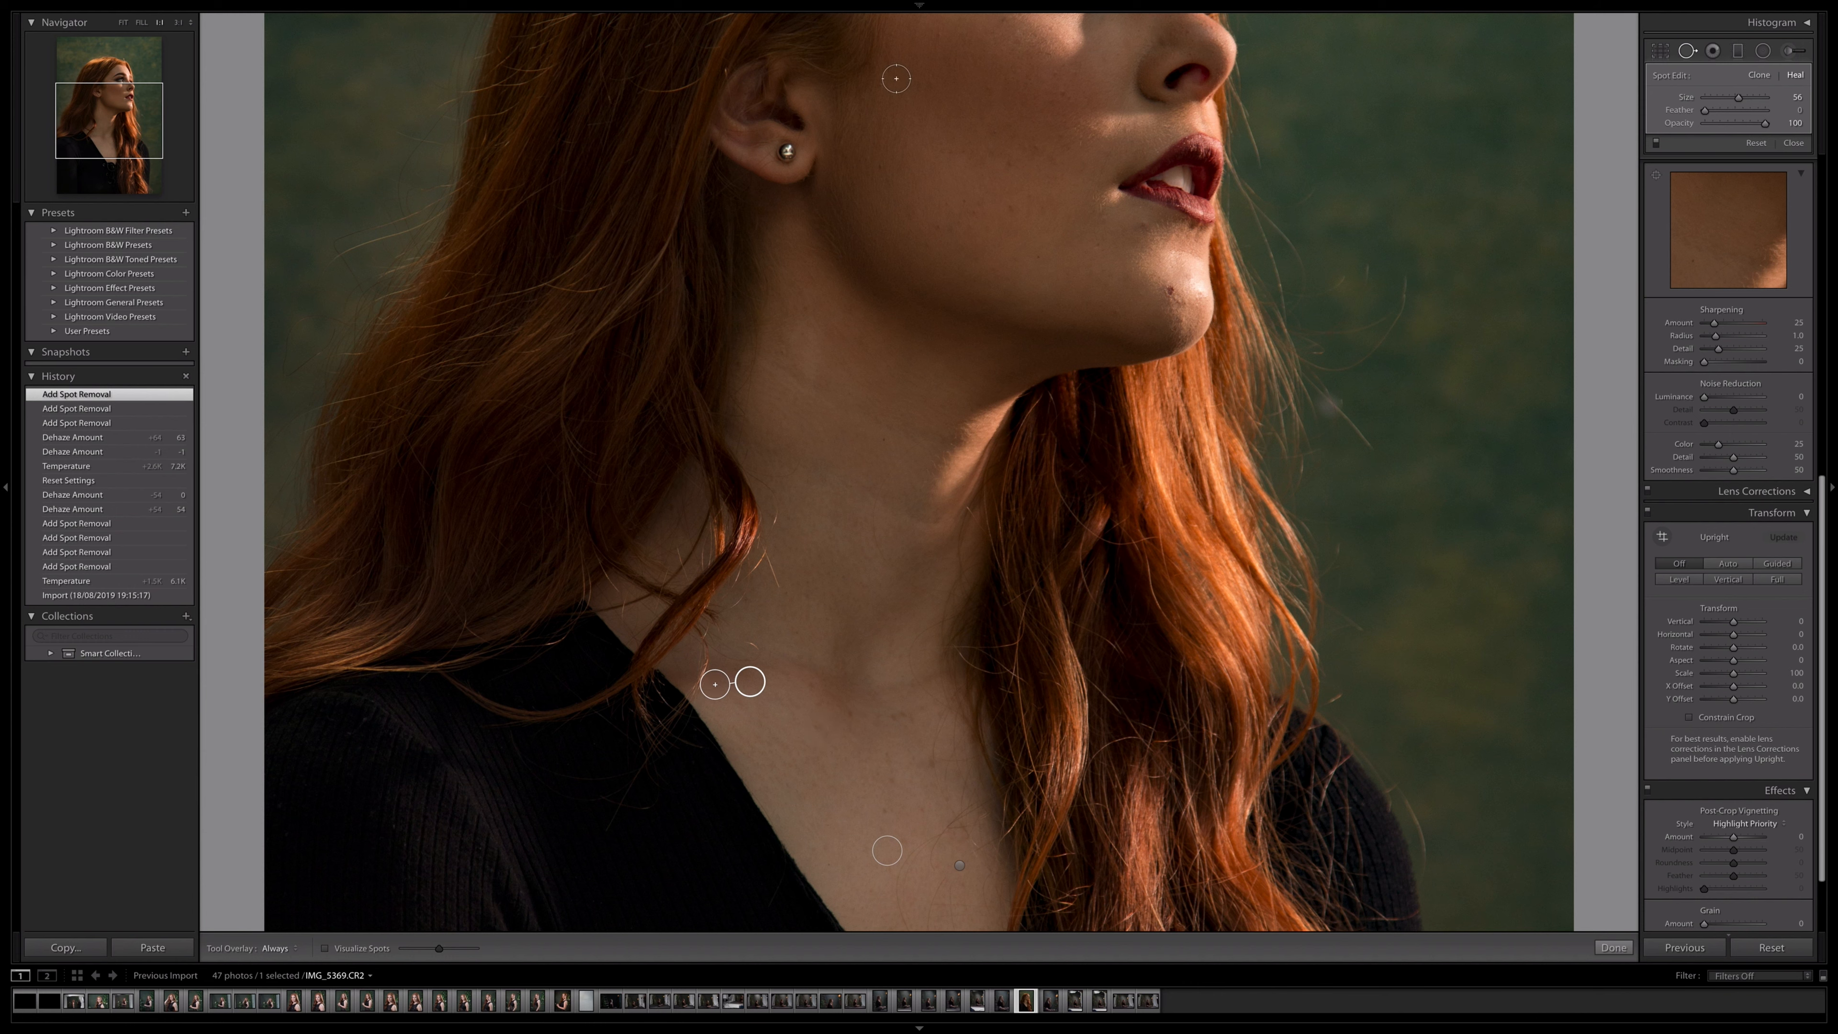
pyautogui.click(1169, 291)
pyautogui.click(1141, 225)
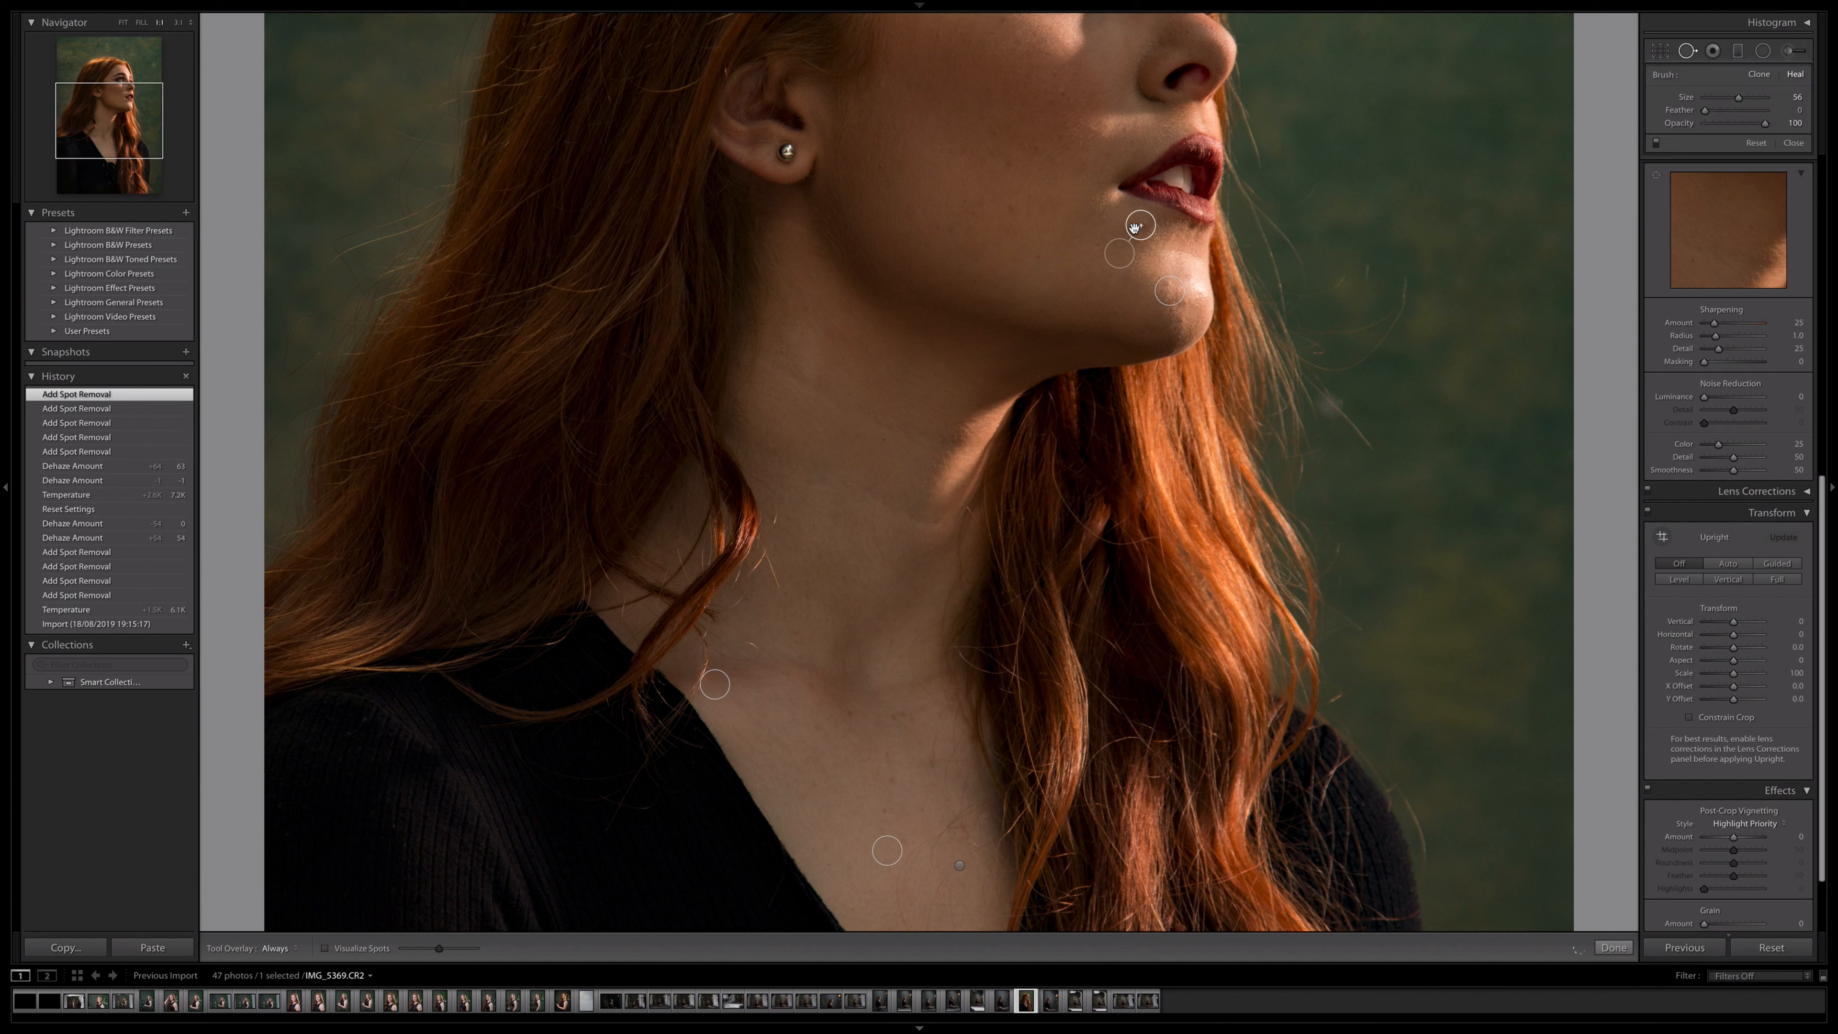
pyautogui.click(1792, 142)
# Step: Show the photo's histogram
pyautogui.moveTo(1358, 223); pyautogui.dragTo(1349, 546)
pyautogui.moveTo(1805, 22)
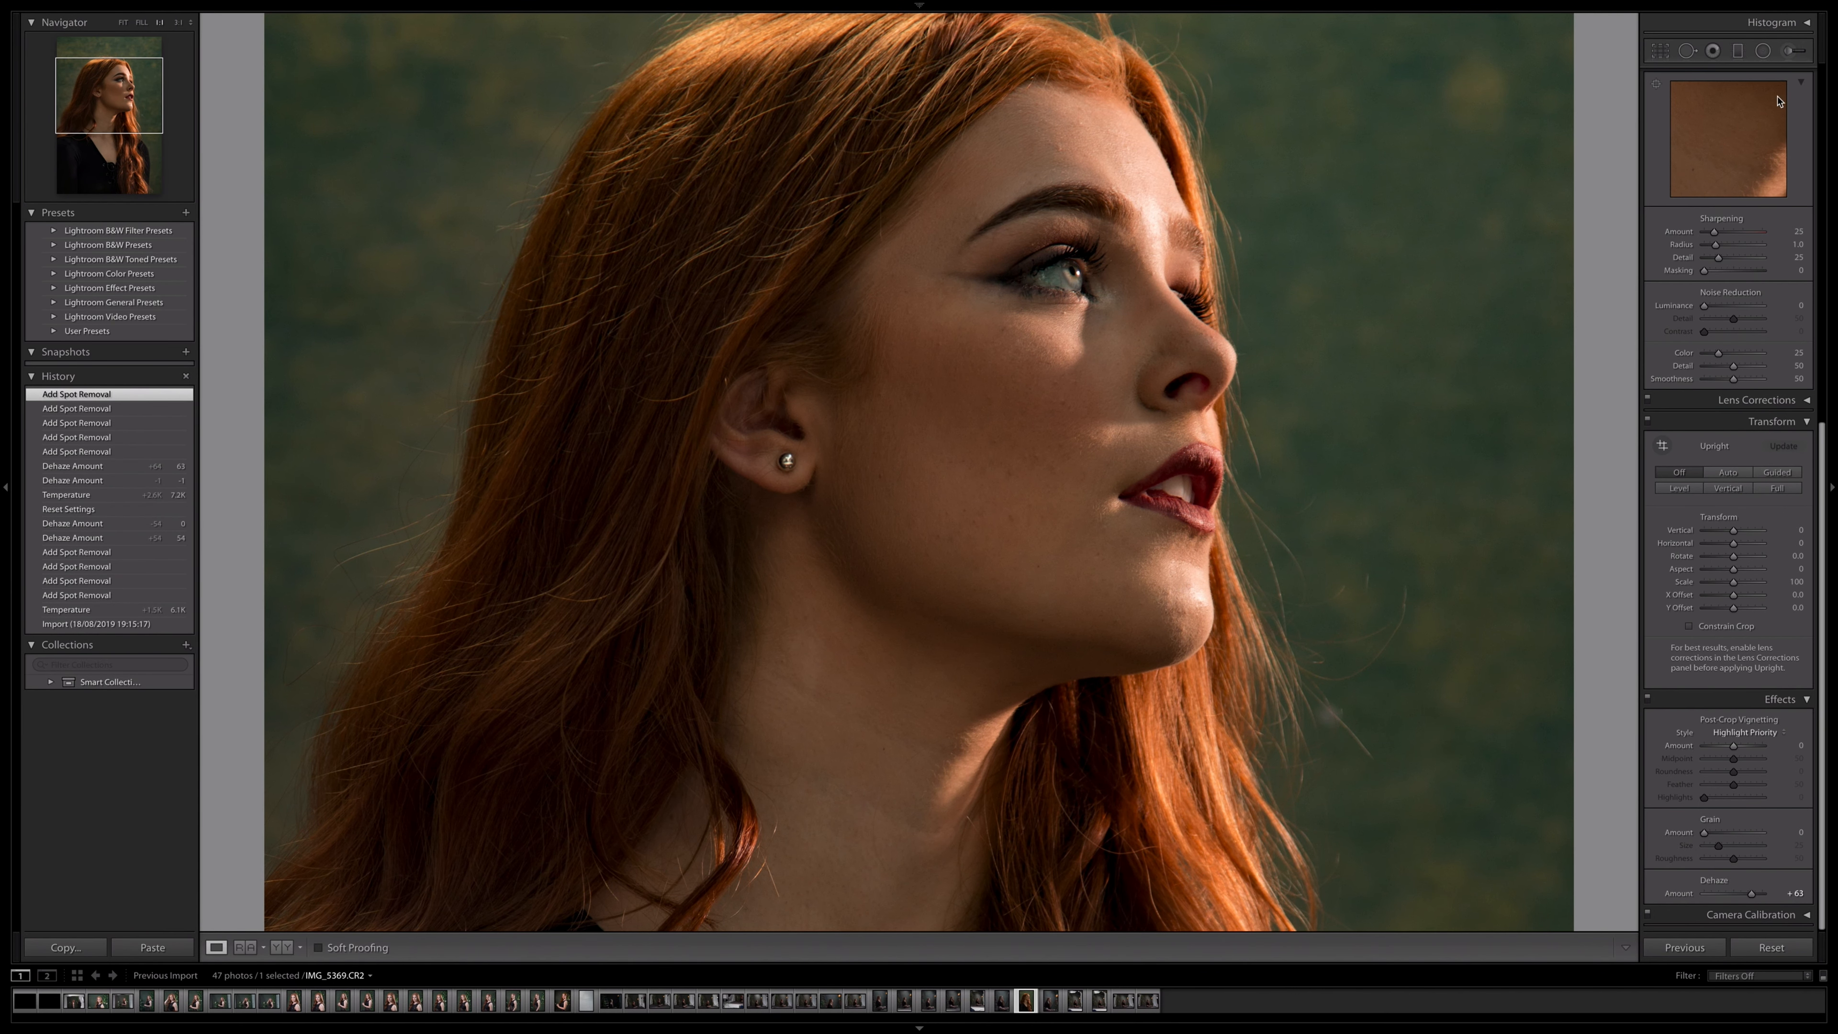
pyautogui.click(1796, 29)
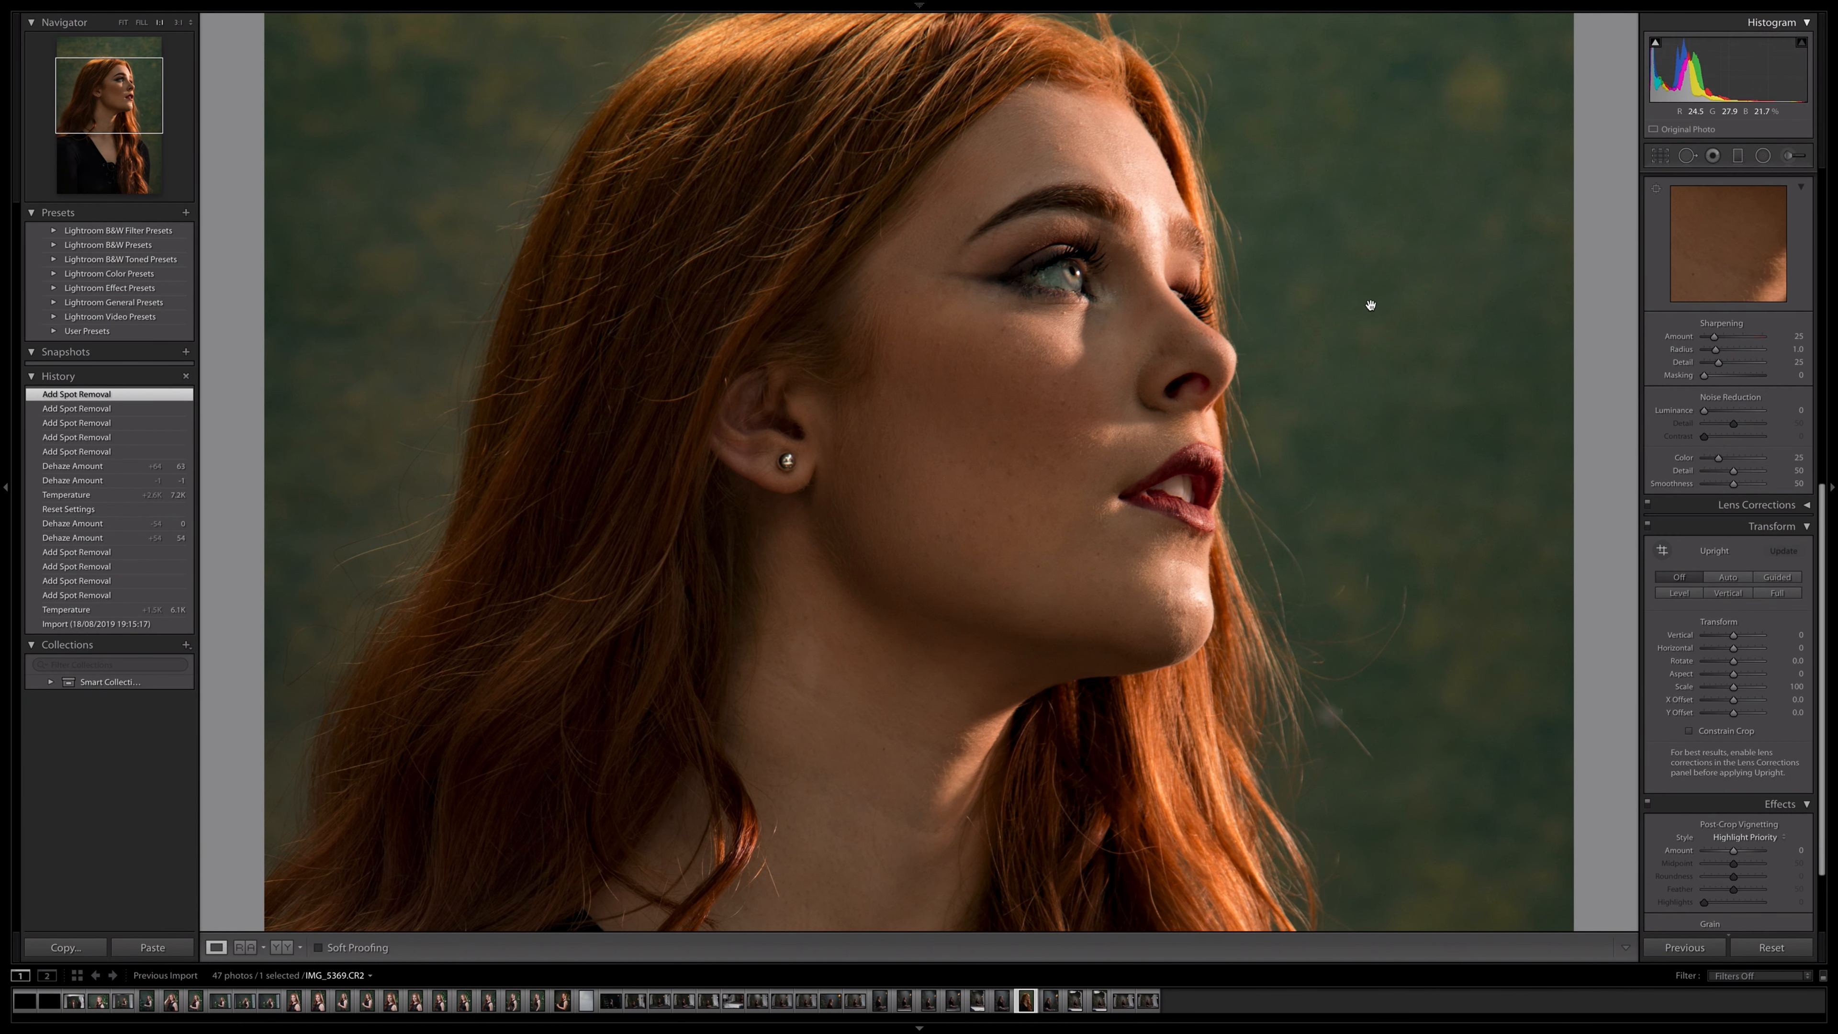
# Step: Heal the blemishes on the cheek below the eye and on the forehead with Spot Removal
pyautogui.moveTo(1432, 263); pyautogui.dragTo(1405, 333)
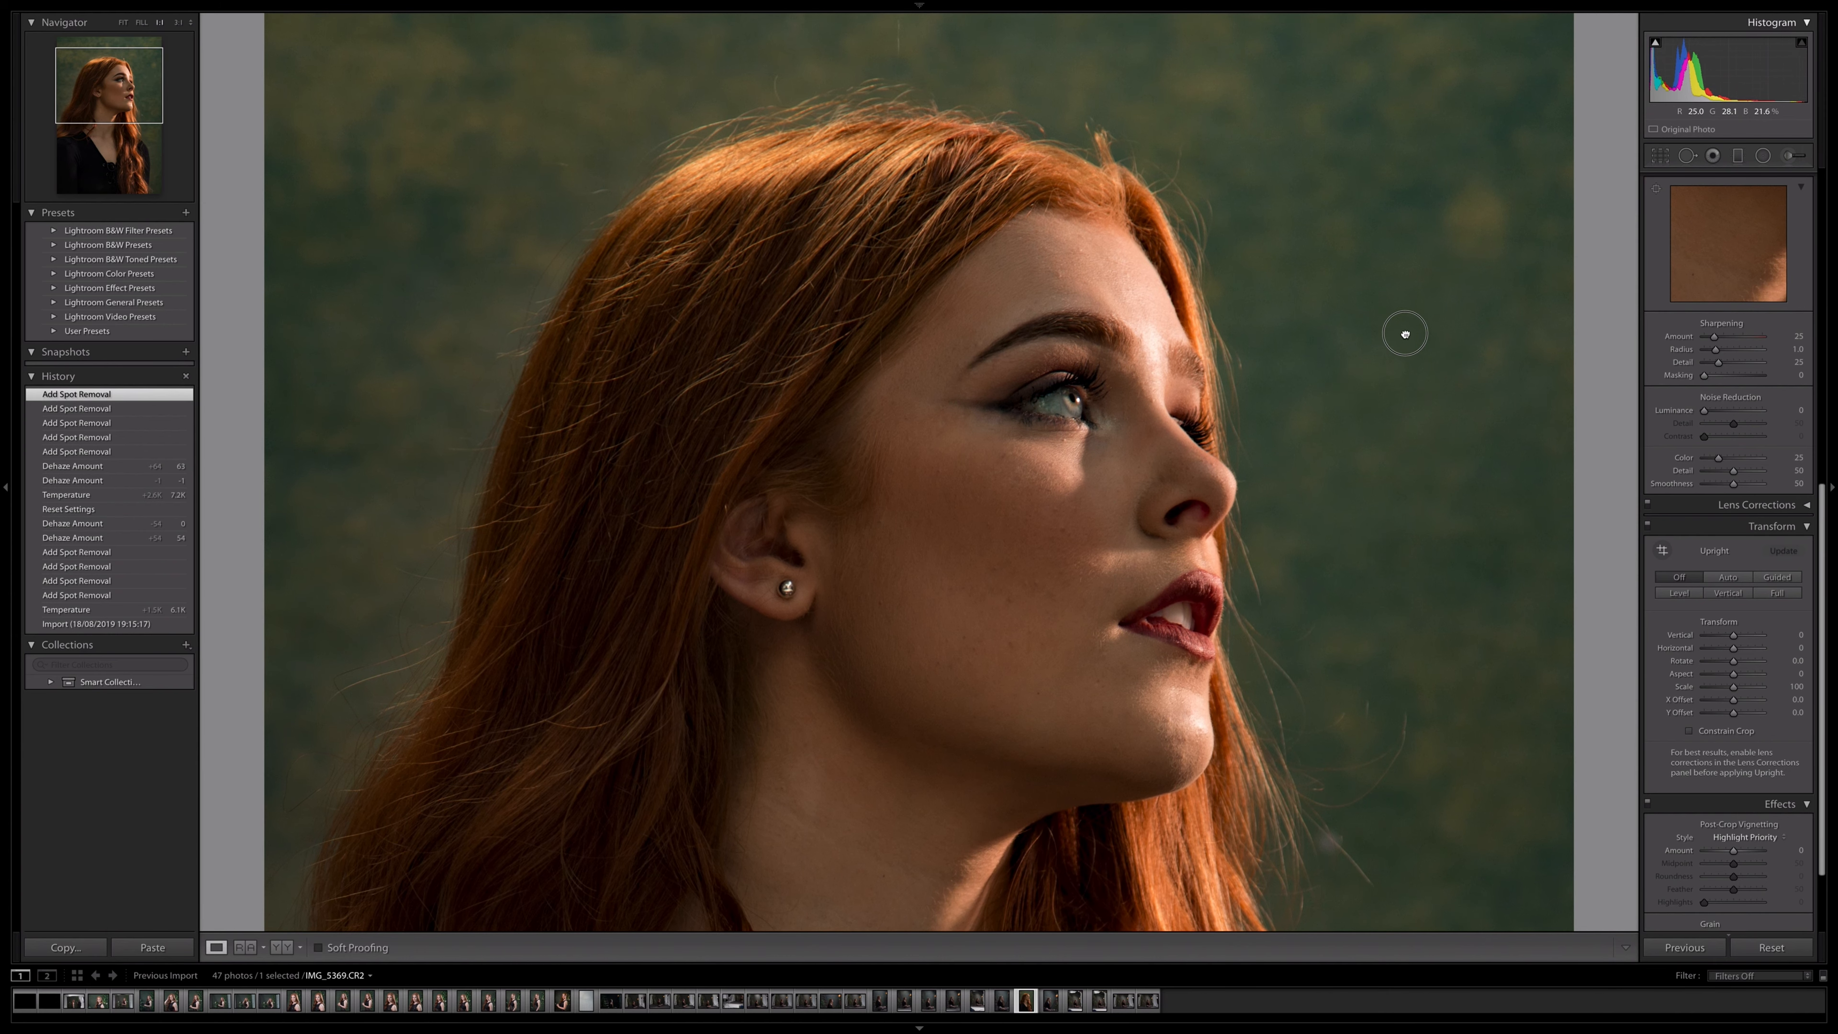
pyautogui.click(1687, 155)
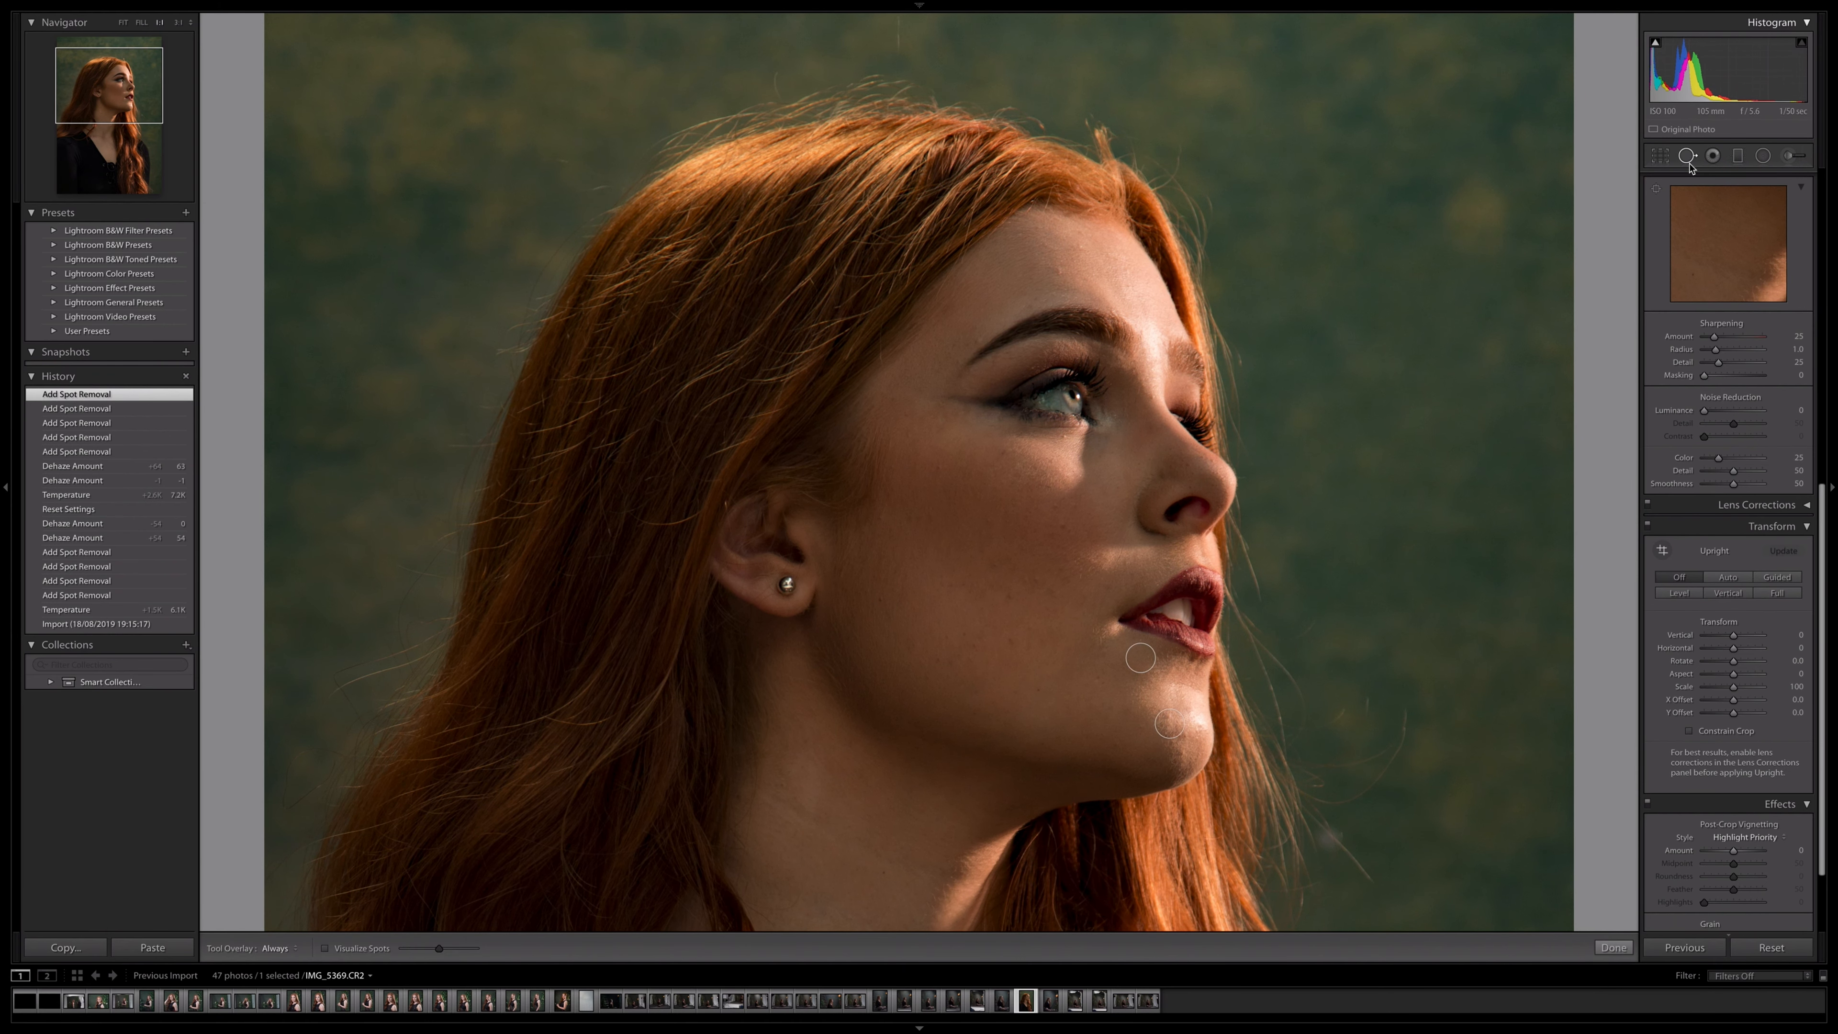
pyautogui.click(1060, 521)
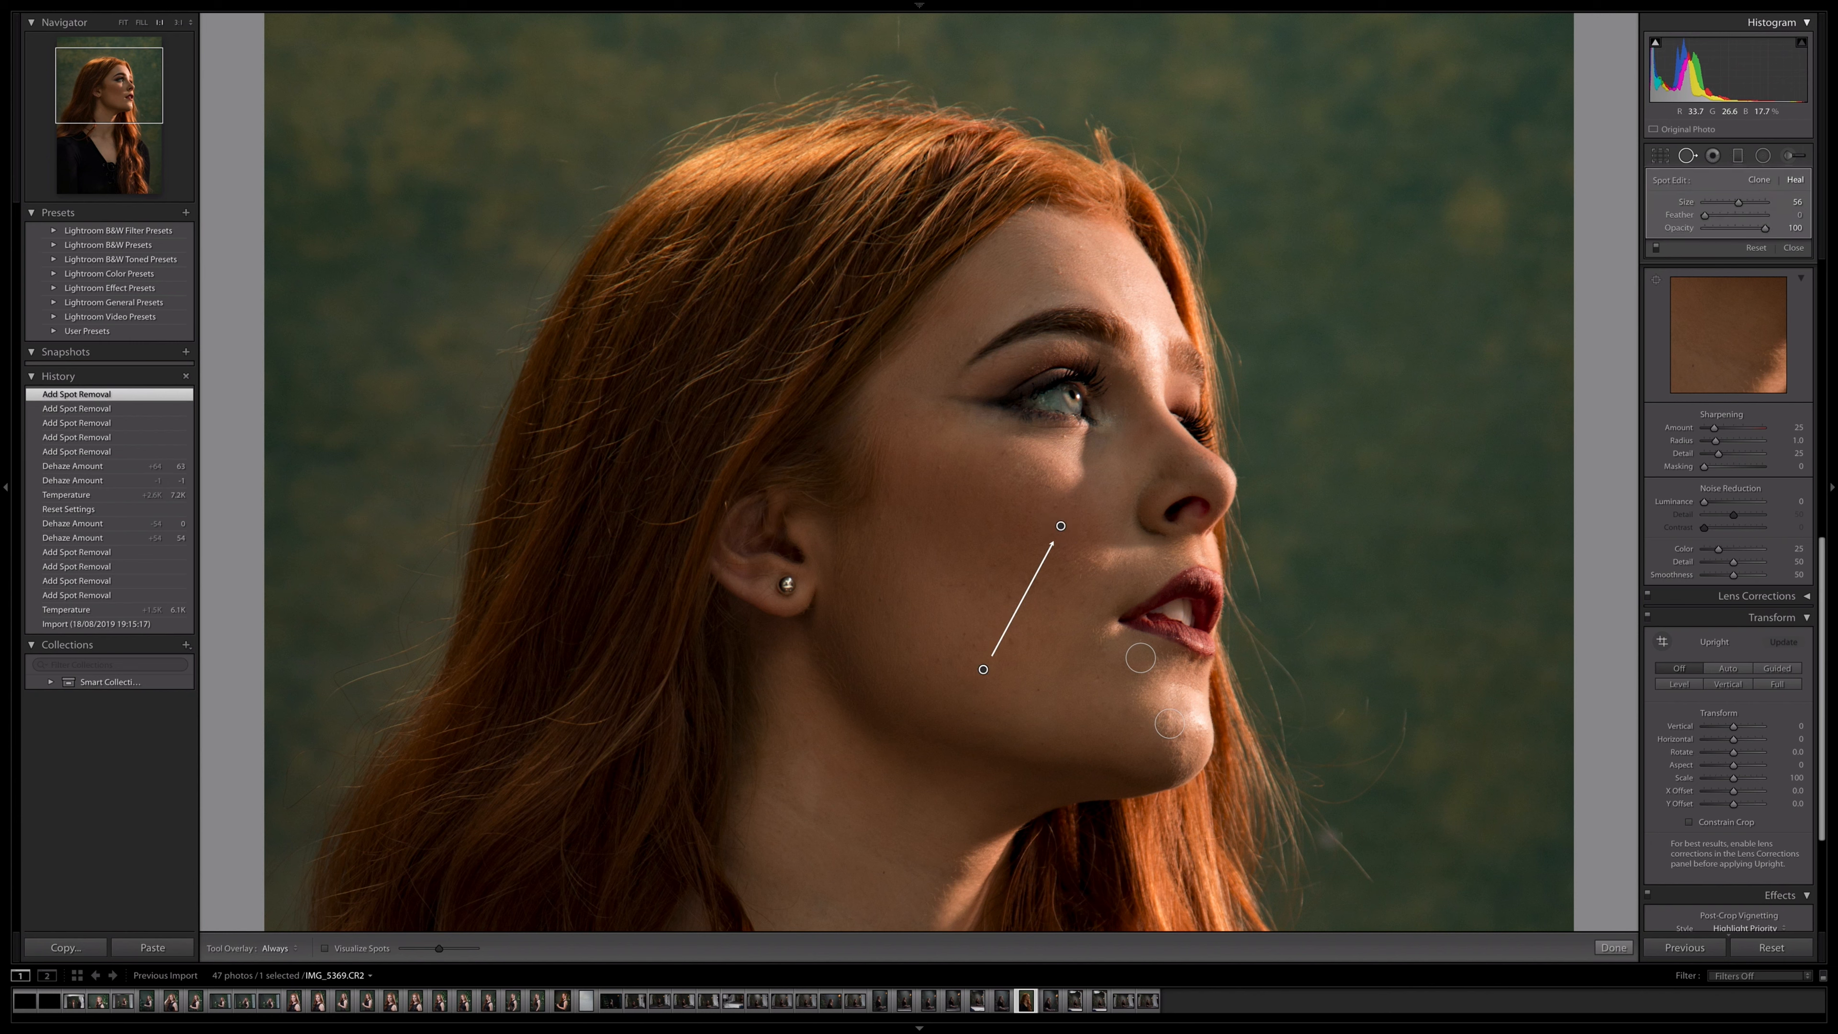
pyautogui.click(1072, 503)
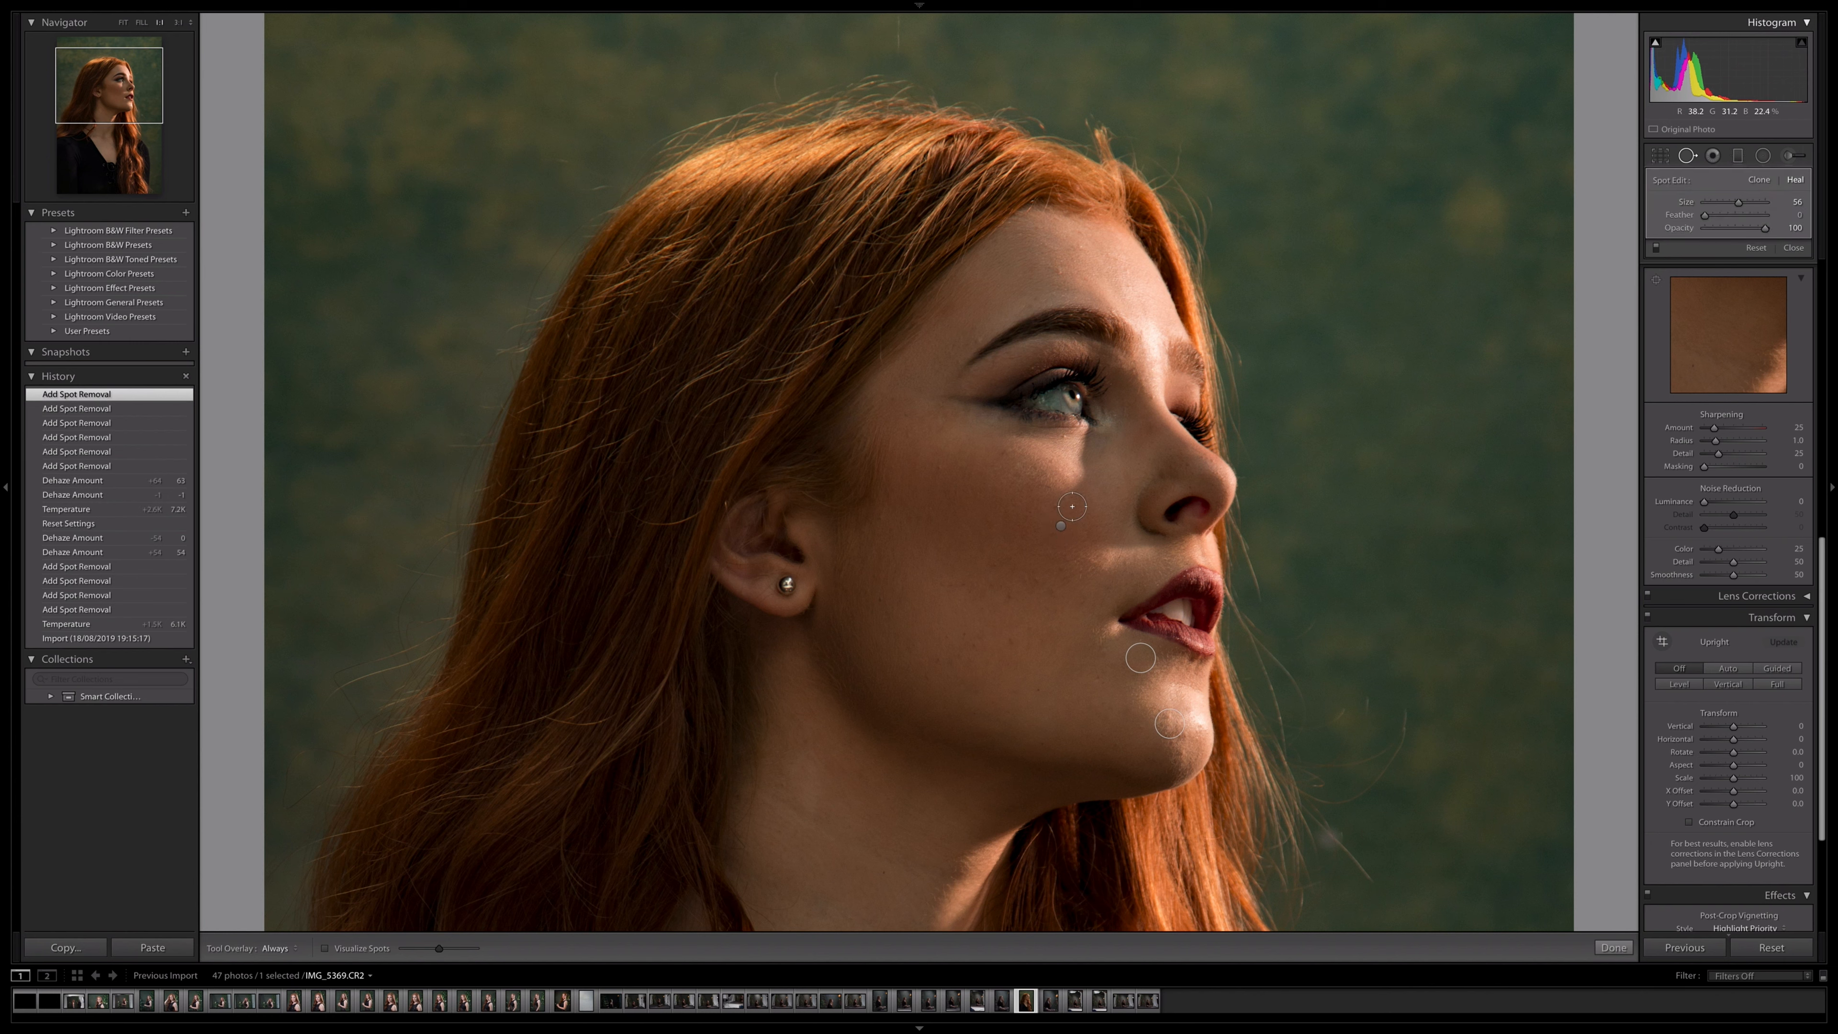
pyautogui.click(1058, 274)
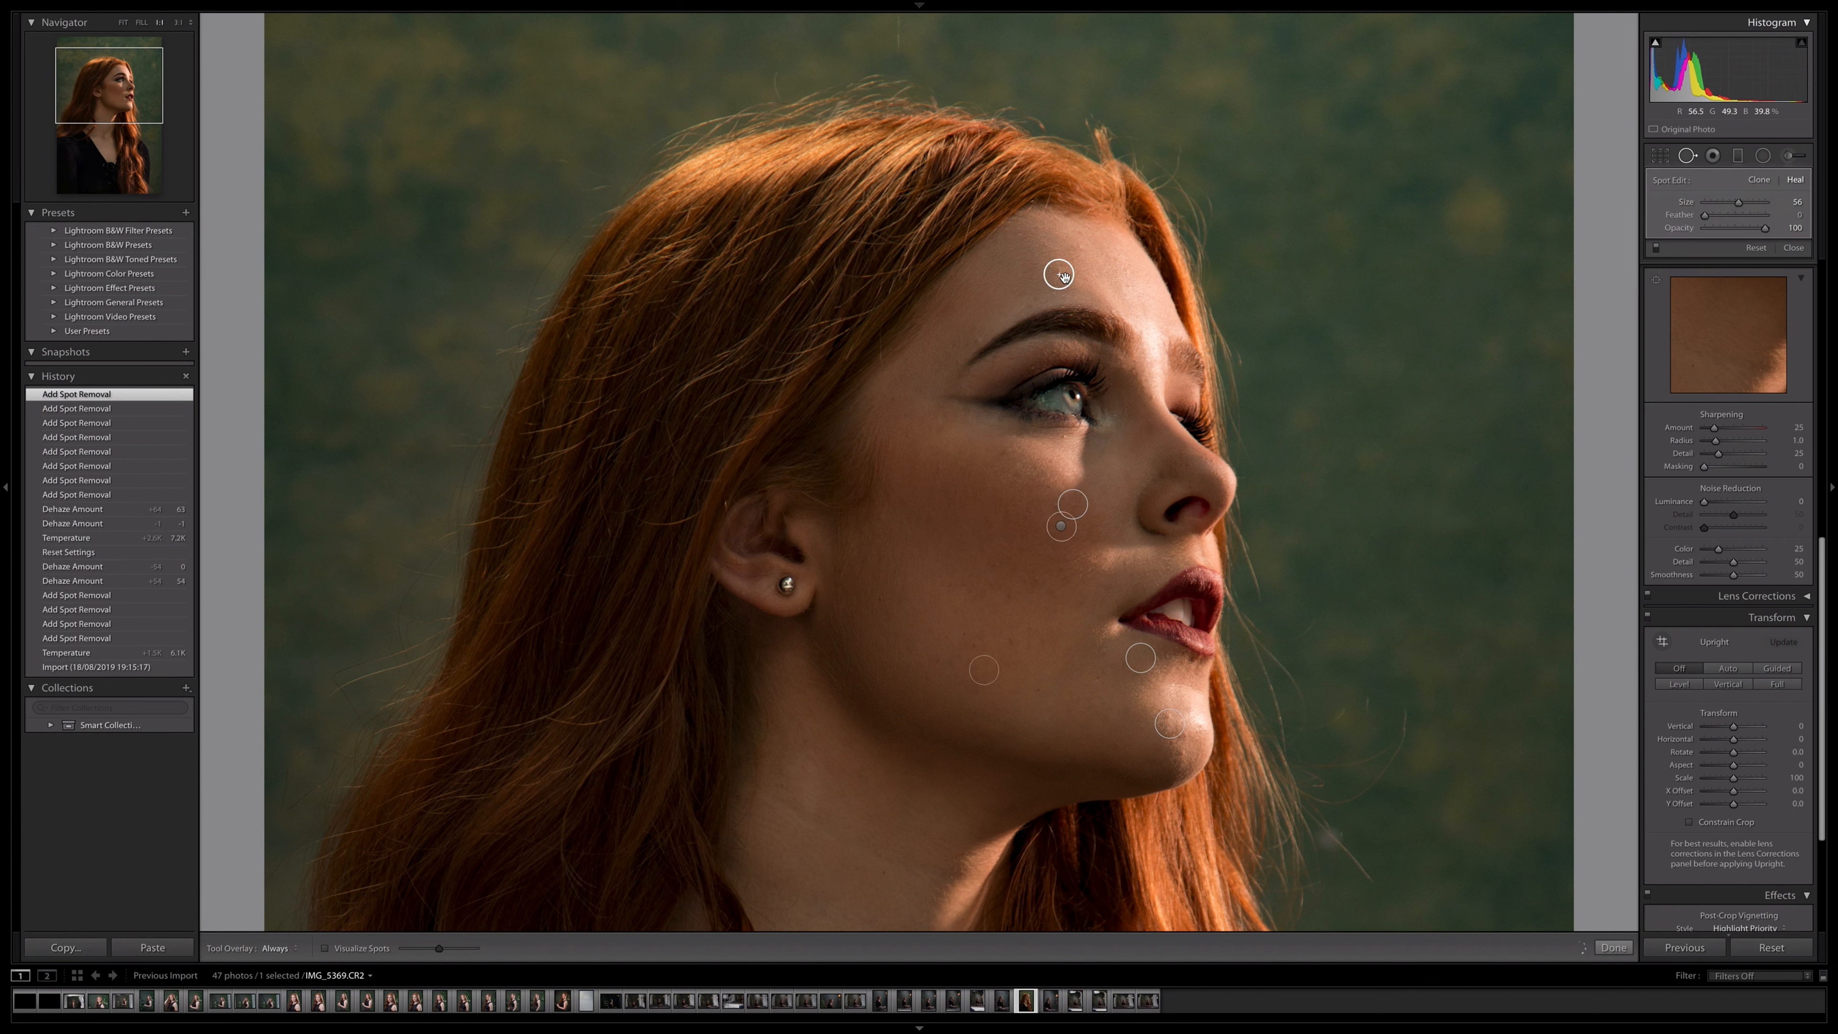
pyautogui.click(1075, 247)
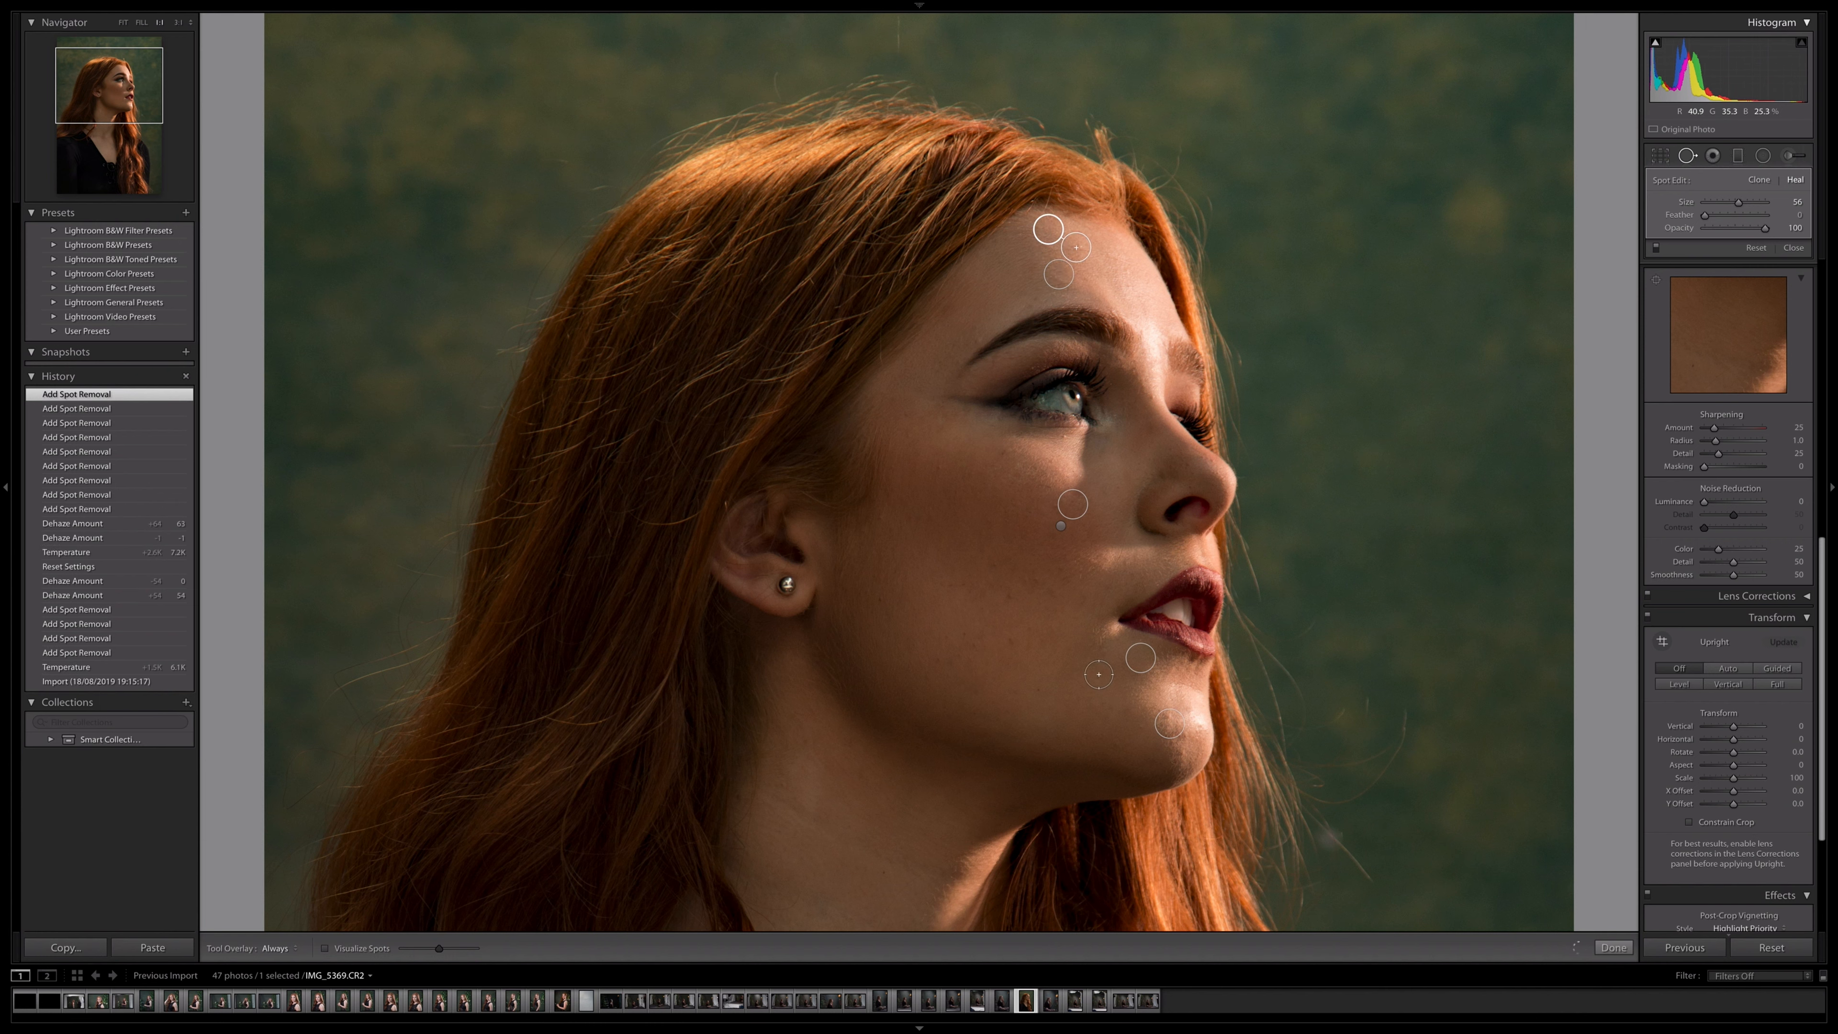
# Step: Heal two spots on the lower cheek, and undo the attempted spot removal above the corner of the mouth
pyautogui.click(1039, 693)
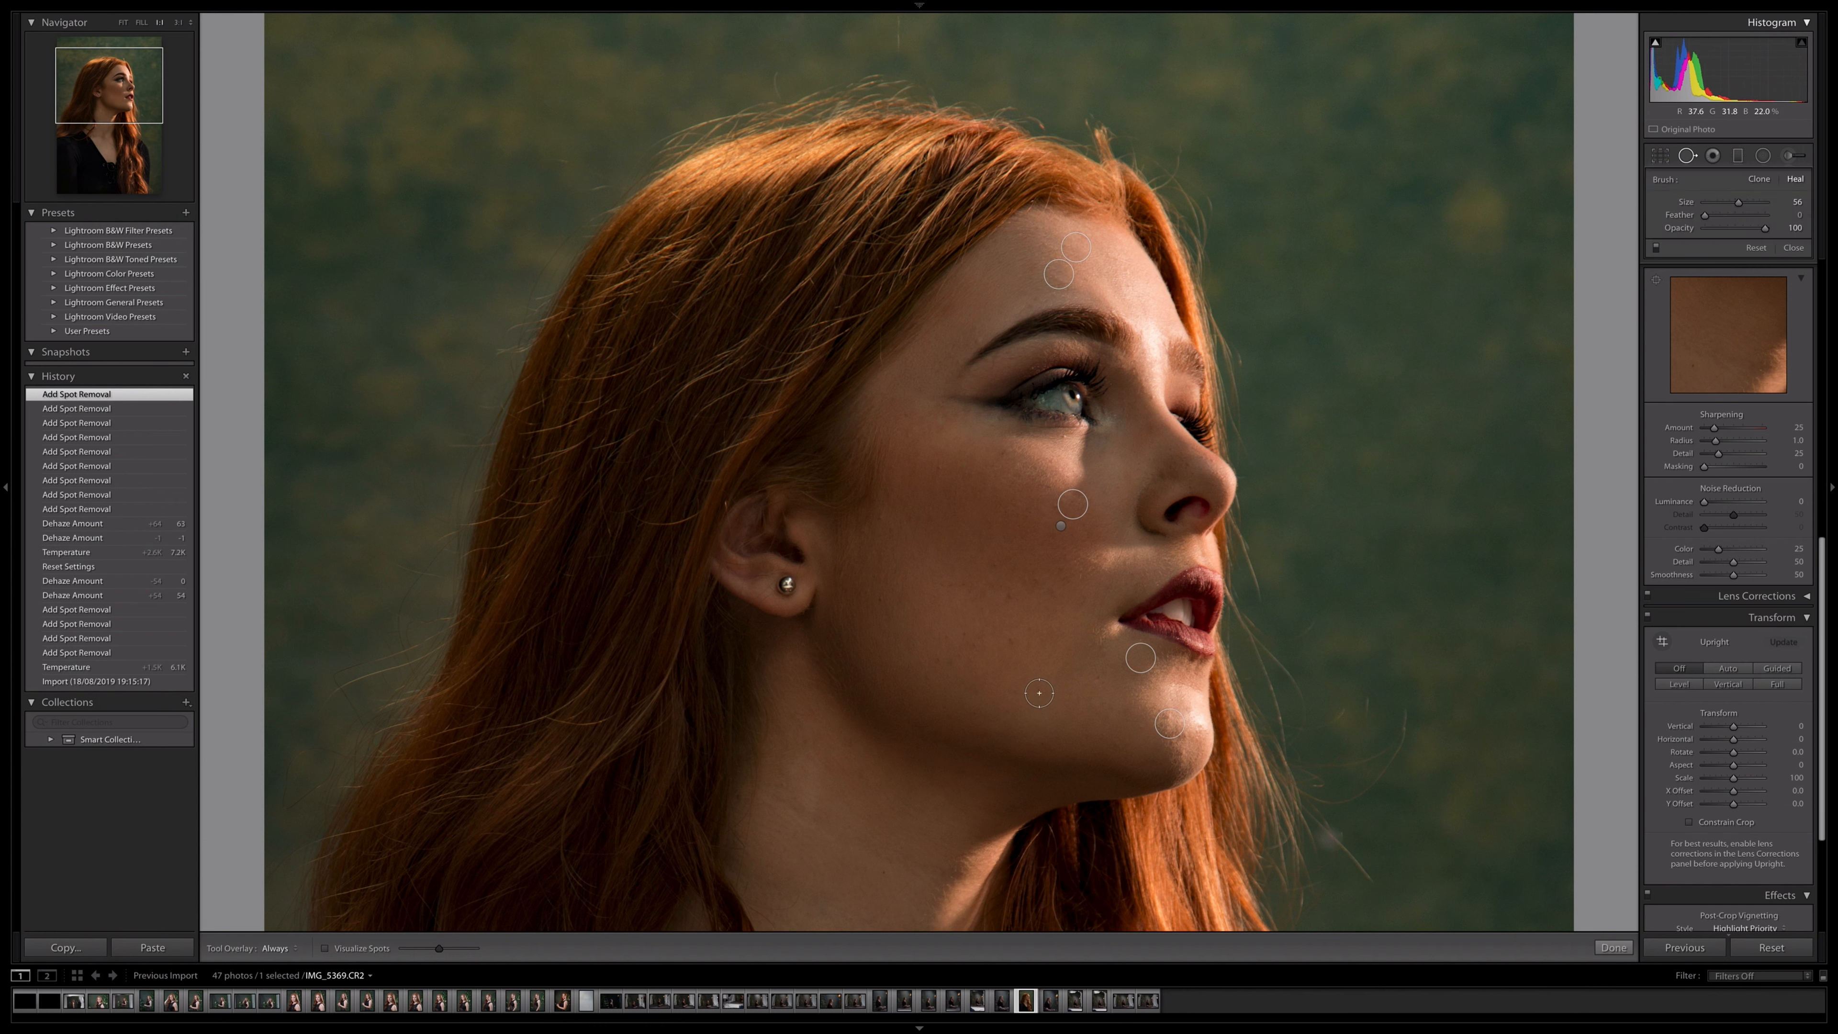
pyautogui.click(1011, 641)
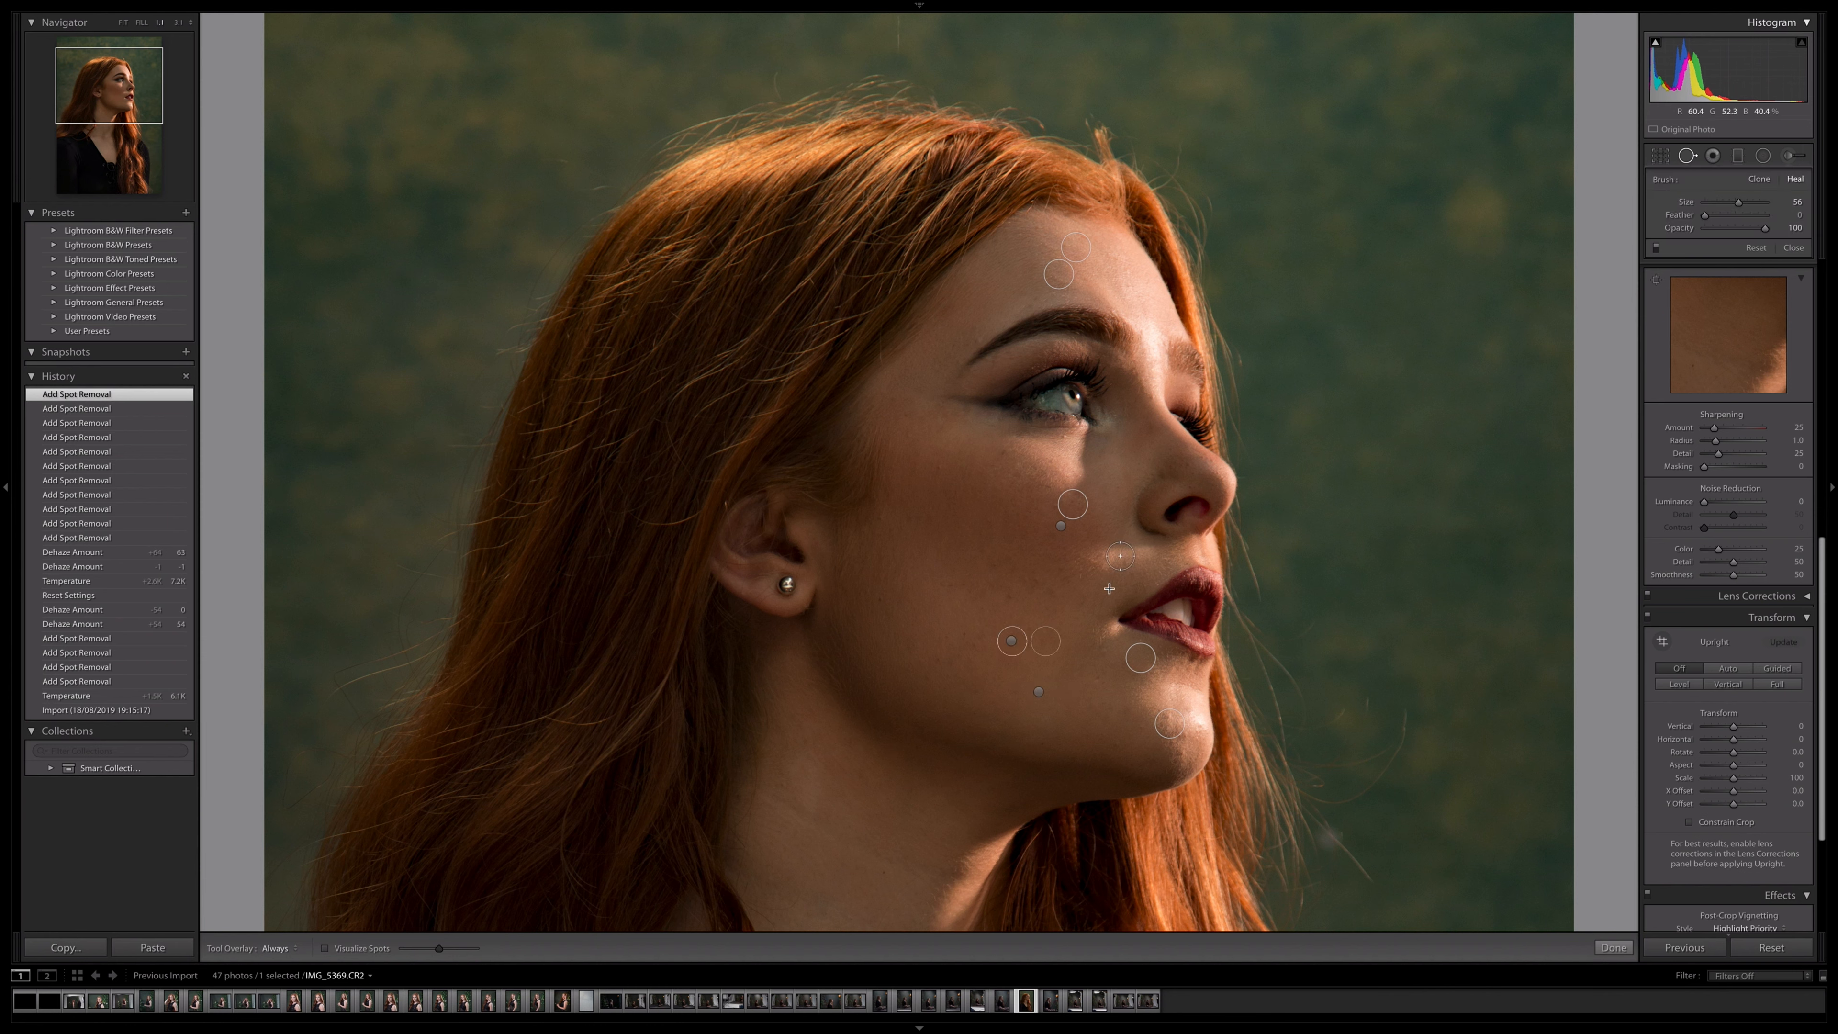
pyautogui.click(1120, 555)
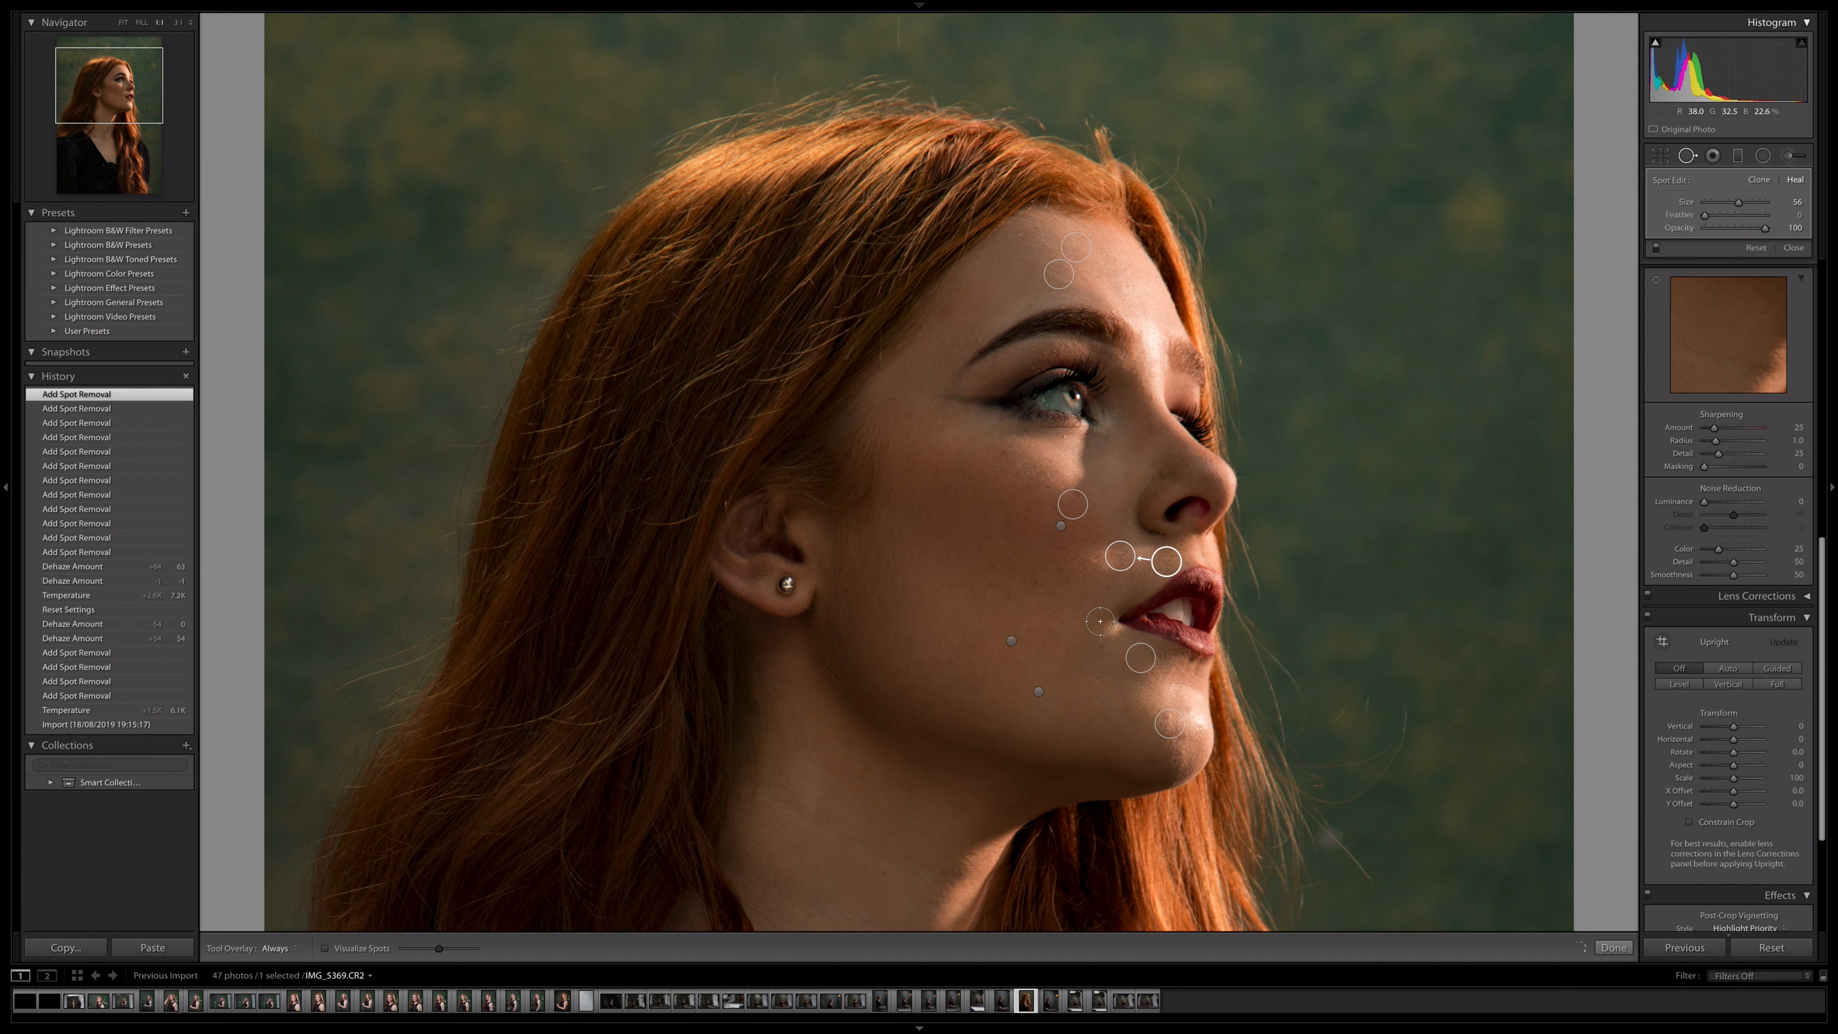
pyautogui.hotkey('ctrl', 'z')
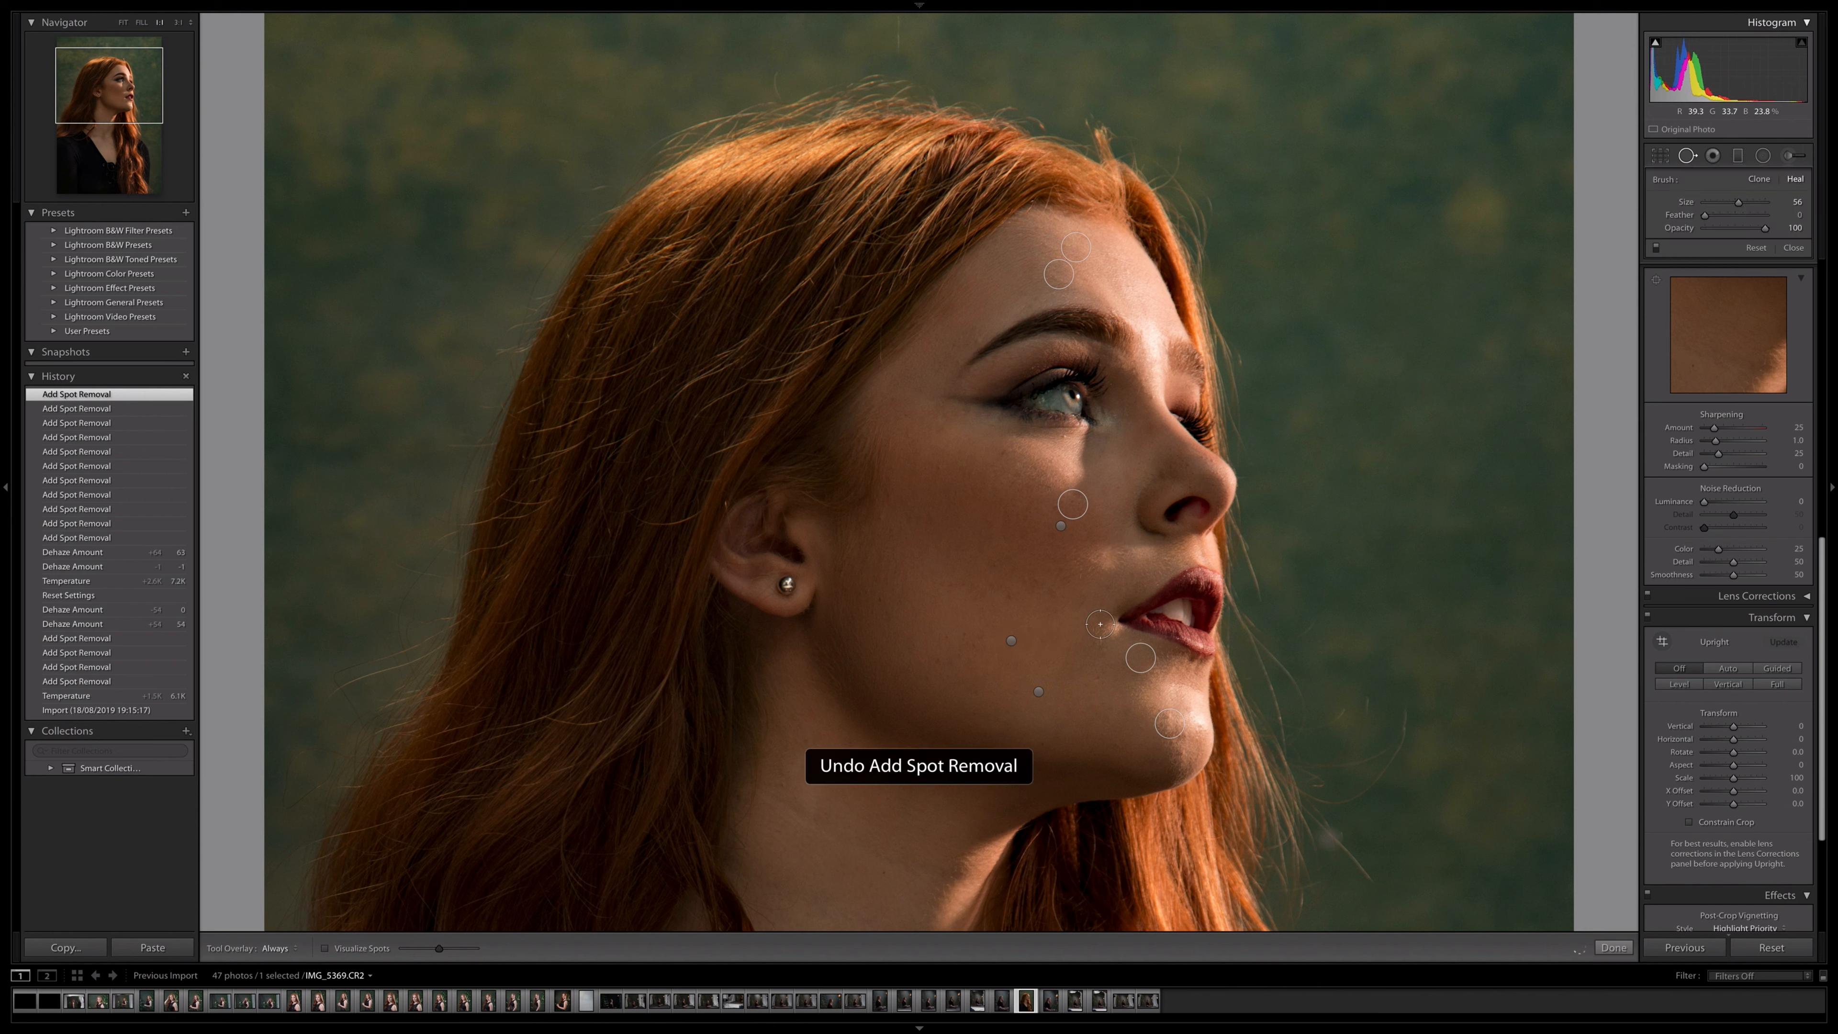
# Step: Heal the remaining spots near the ear, in the middle of the cheek and on the upper cheek, and close Spot Removal
pyautogui.click(883, 599)
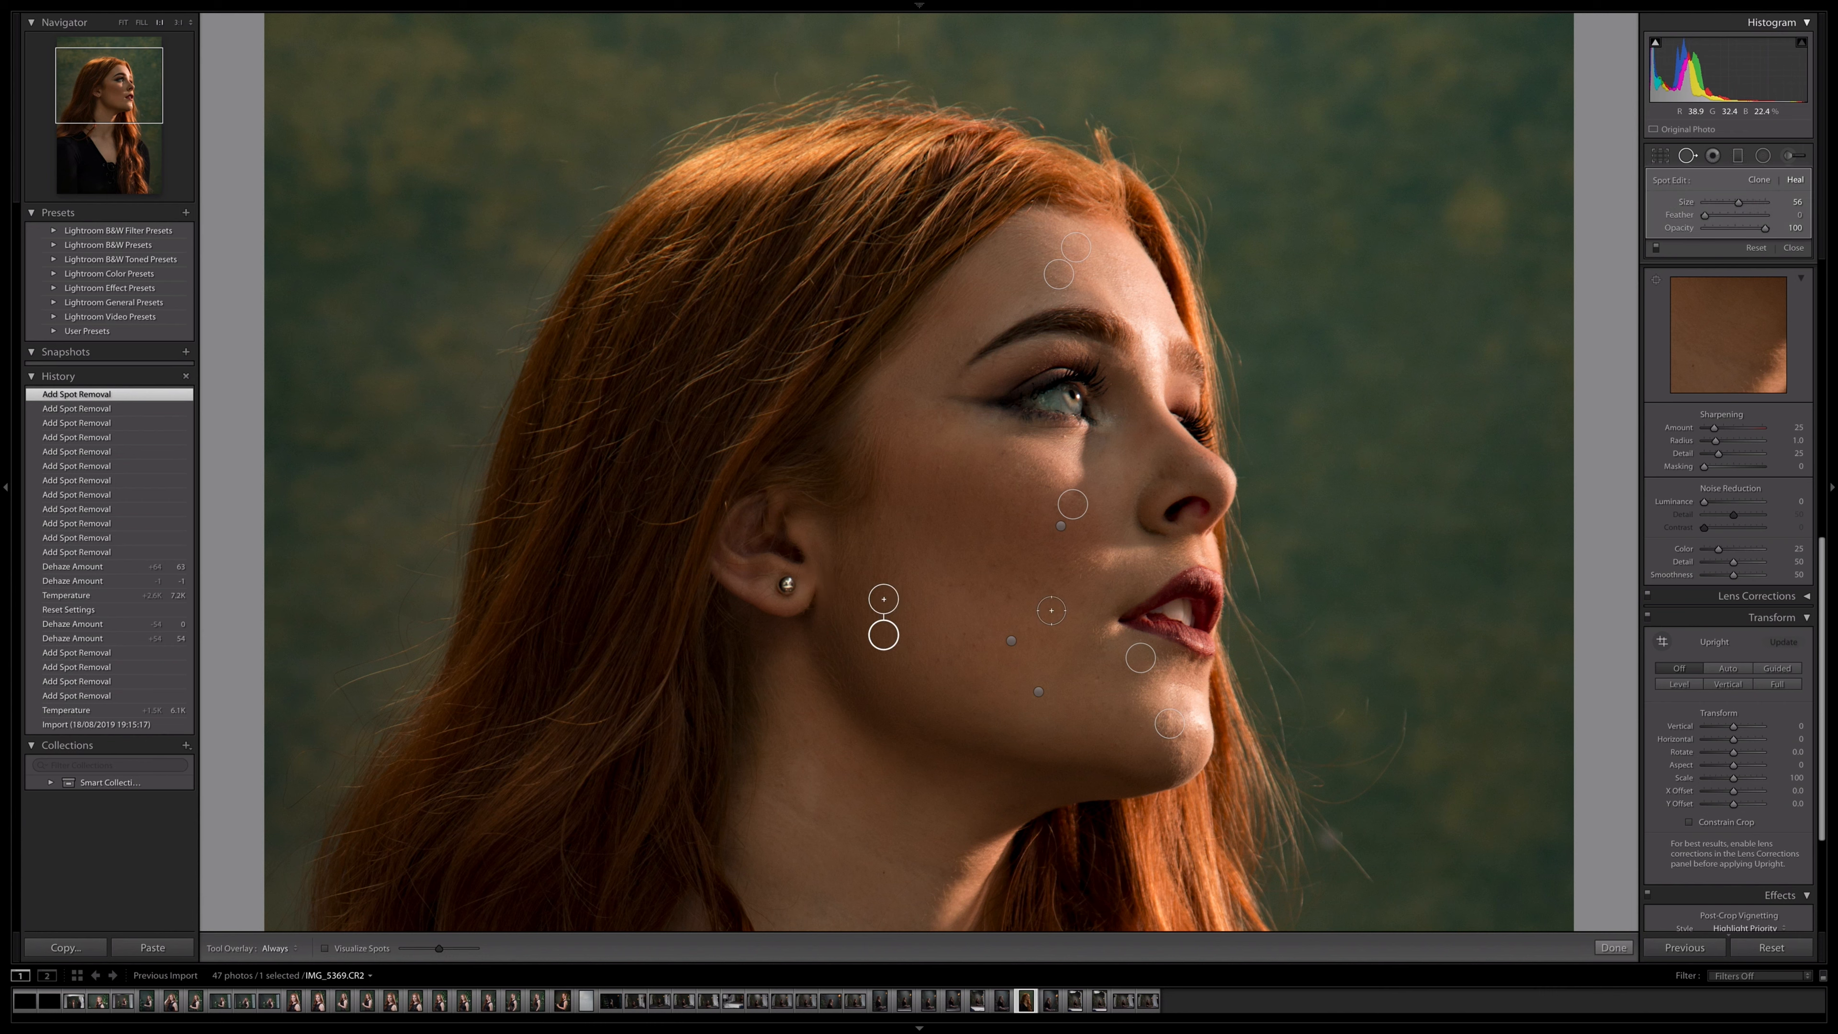
pyautogui.click(1037, 579)
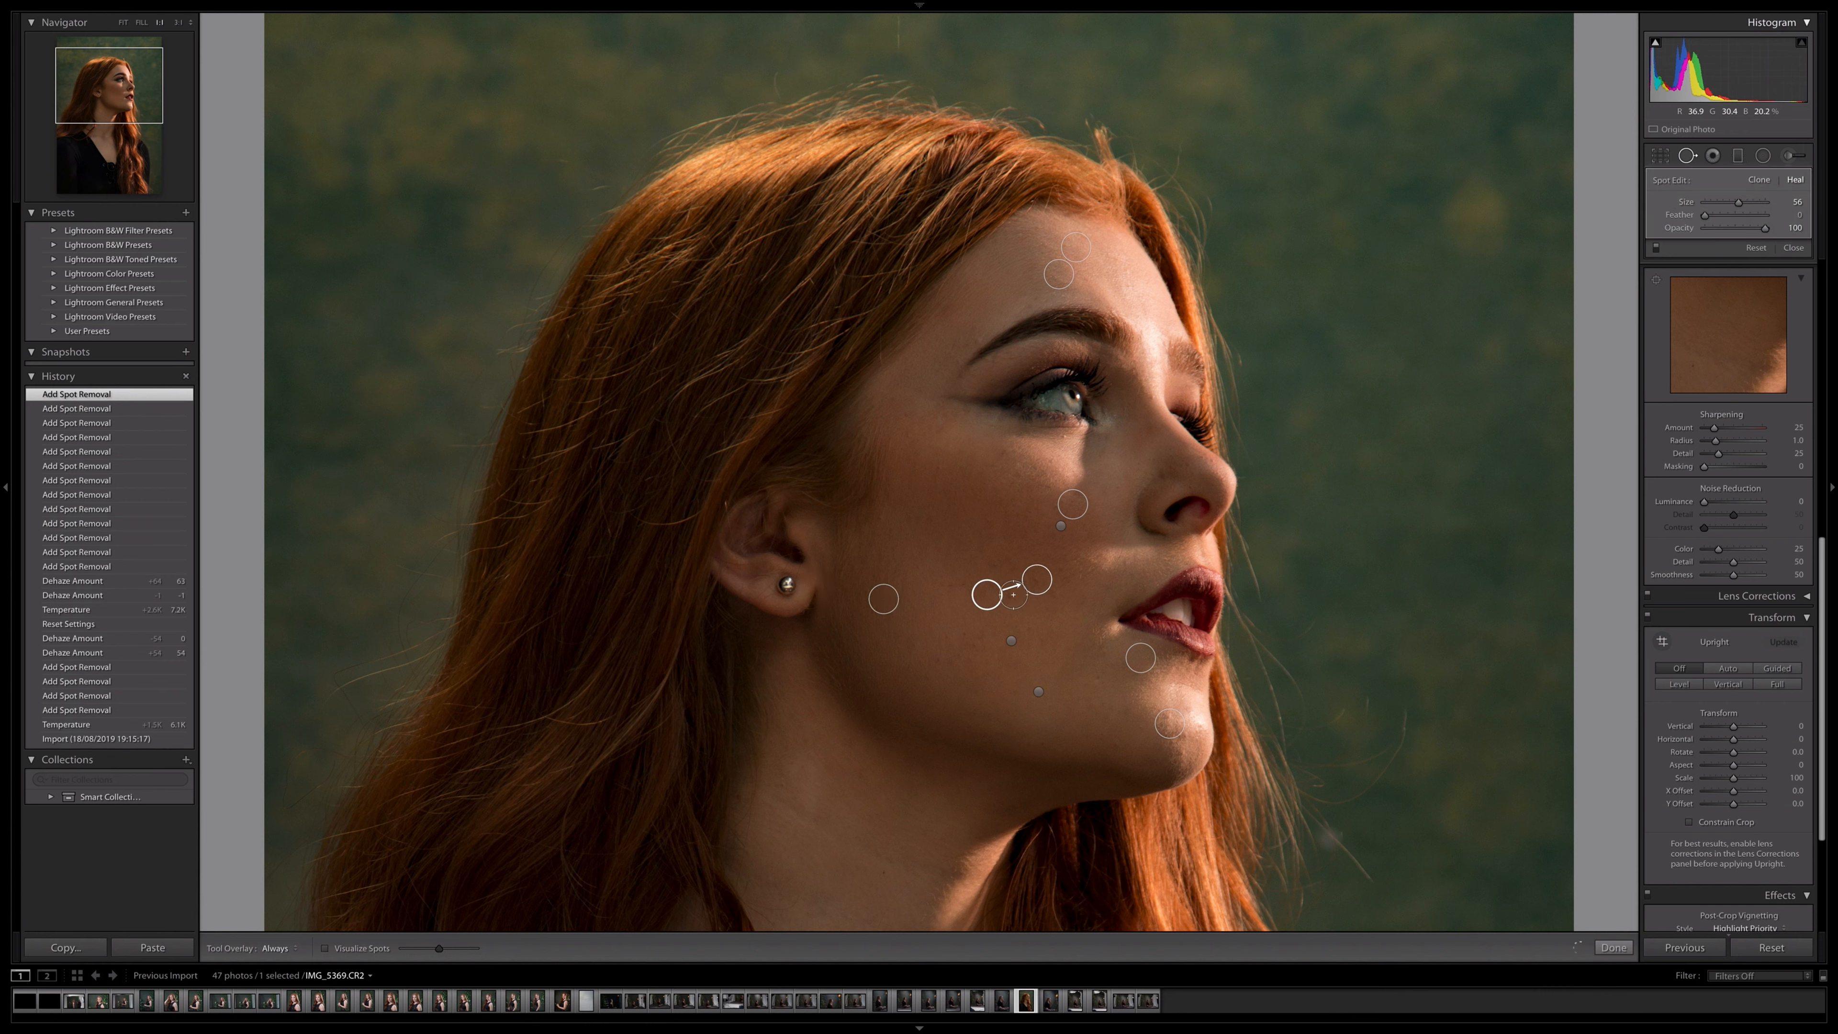
pyautogui.click(1013, 594)
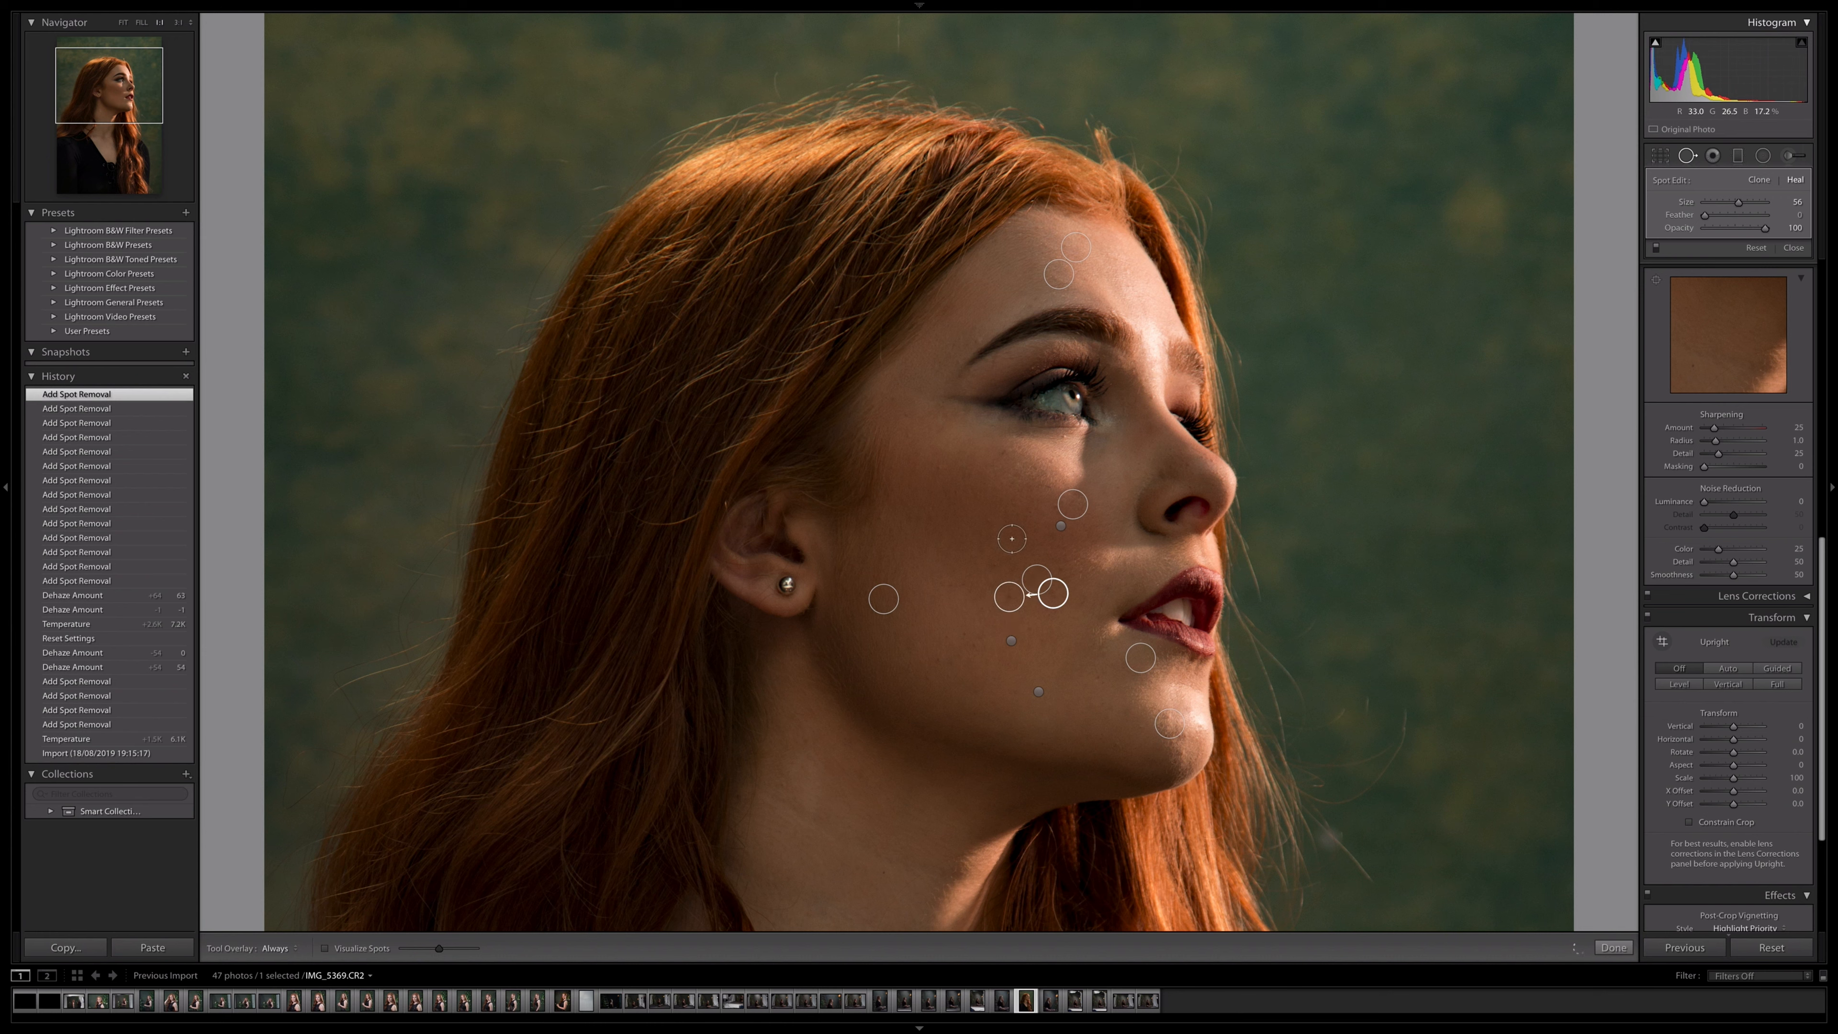
pyautogui.click(931, 468)
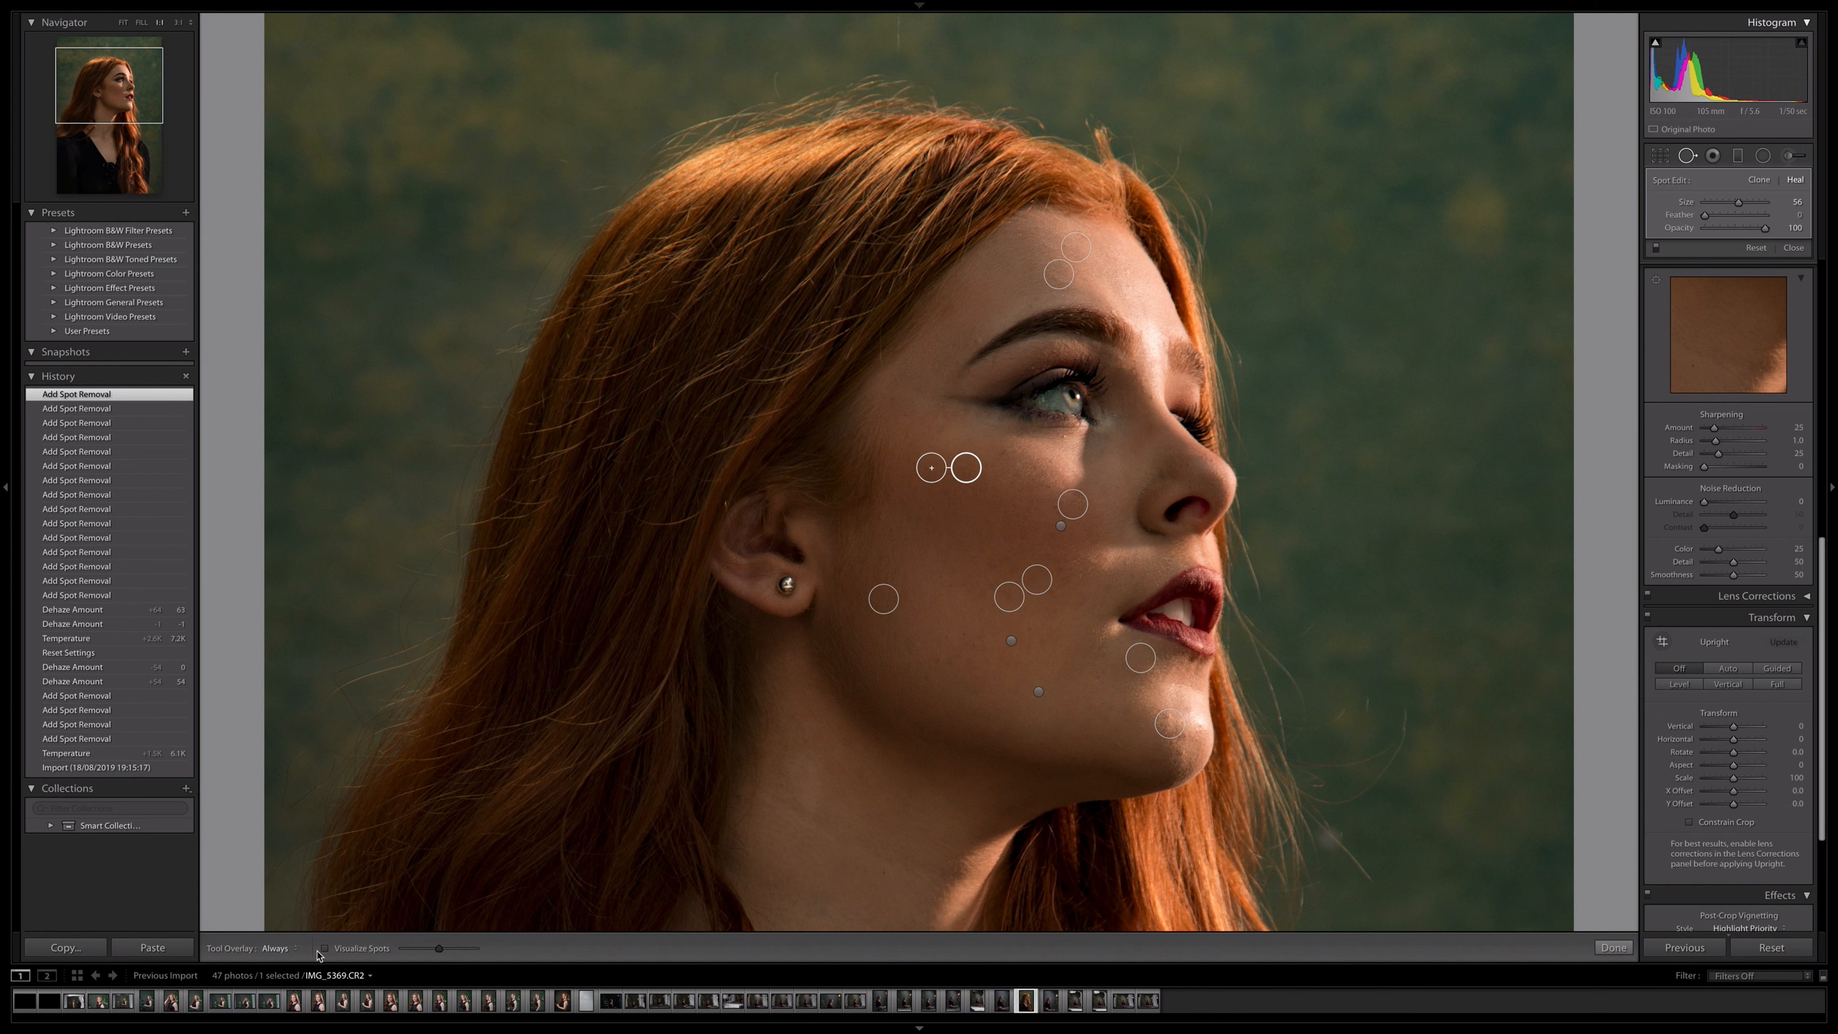
pyautogui.click(286, 948)
pyautogui.click(279, 935)
pyautogui.click(1792, 248)
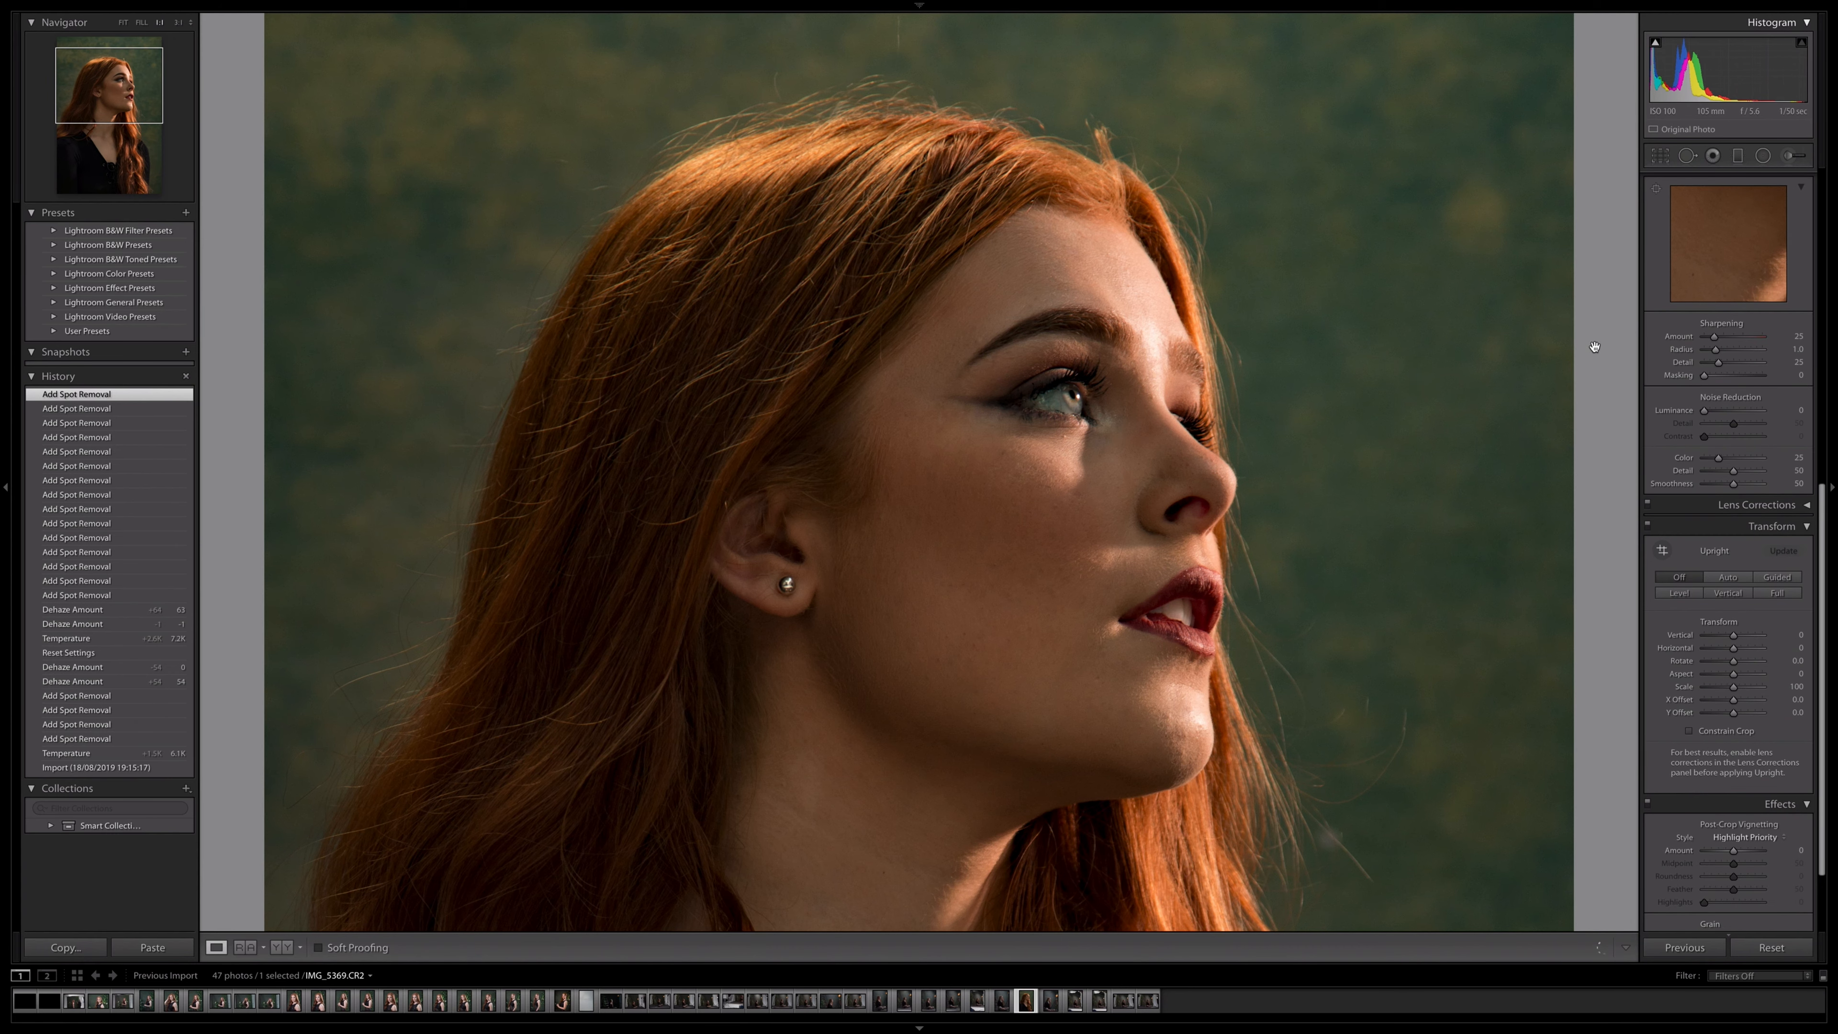
# Step: Add a radial filter over the iris of the near eye using the Burn (Darken) effect, leaving its mask not inverted
pyautogui.press('super+=')
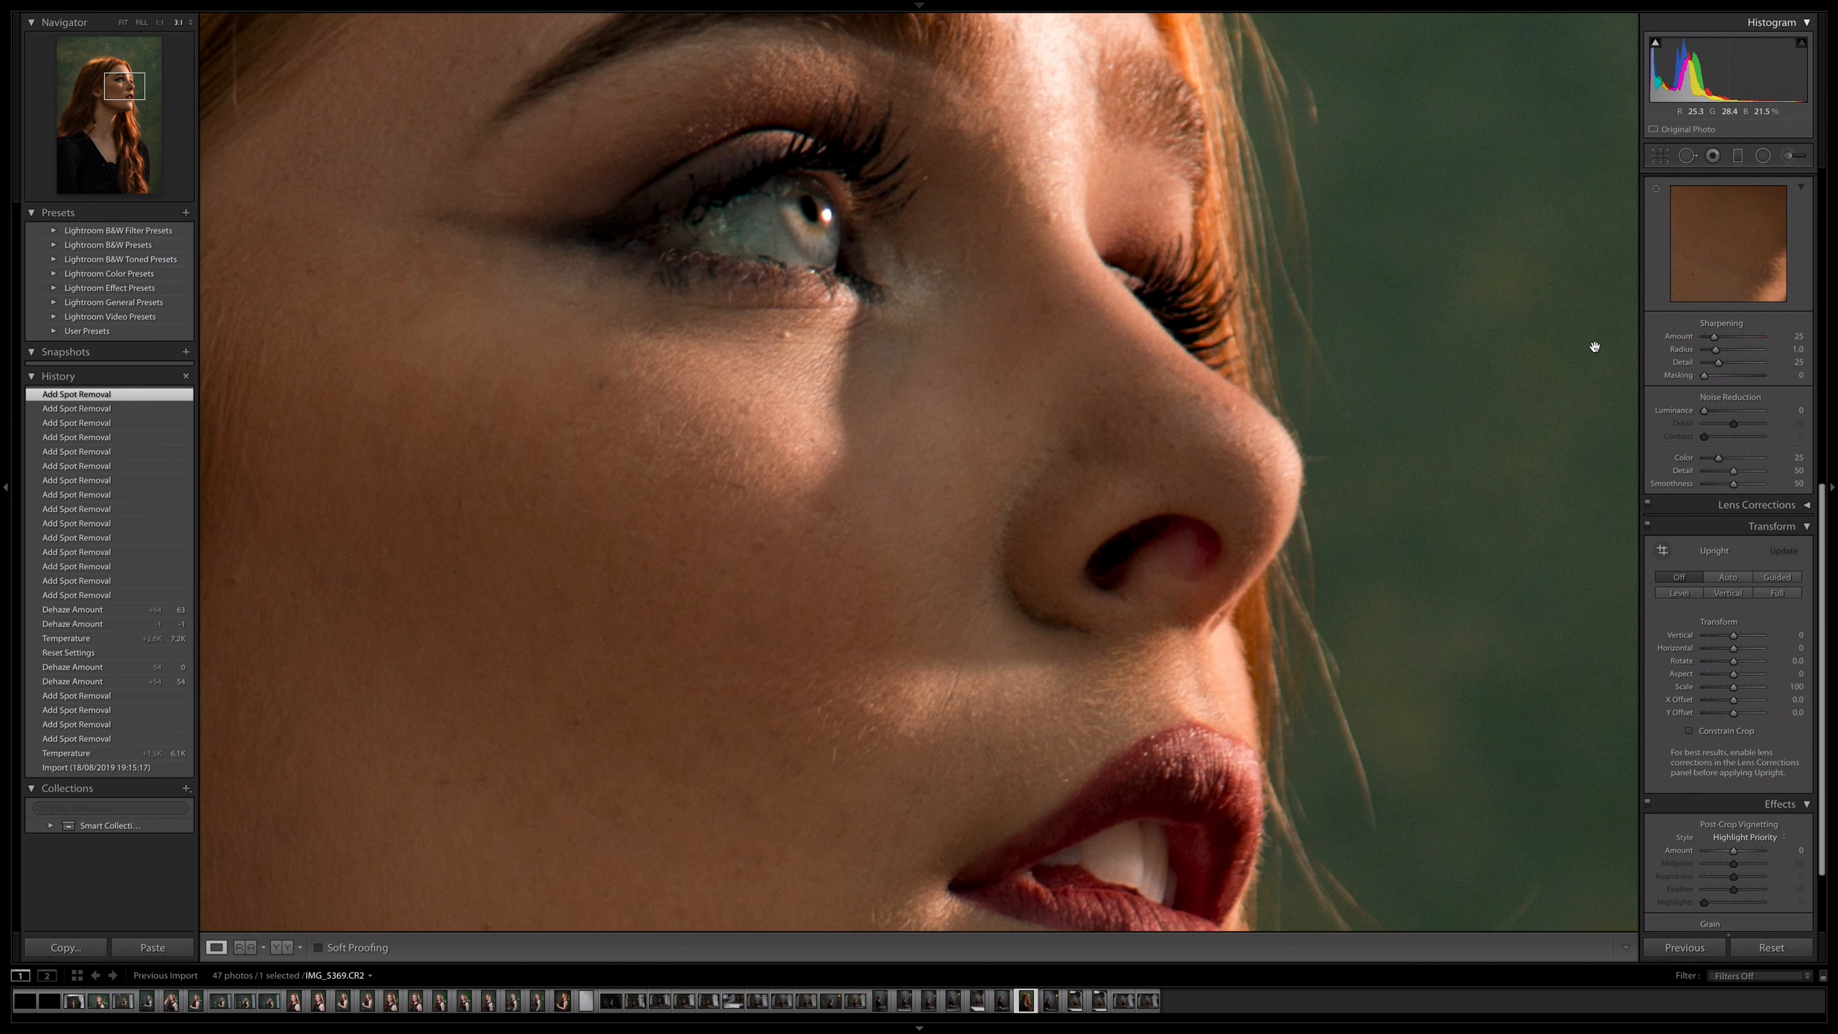
pyautogui.moveTo(1388, 370); pyautogui.dragTo(1432, 562)
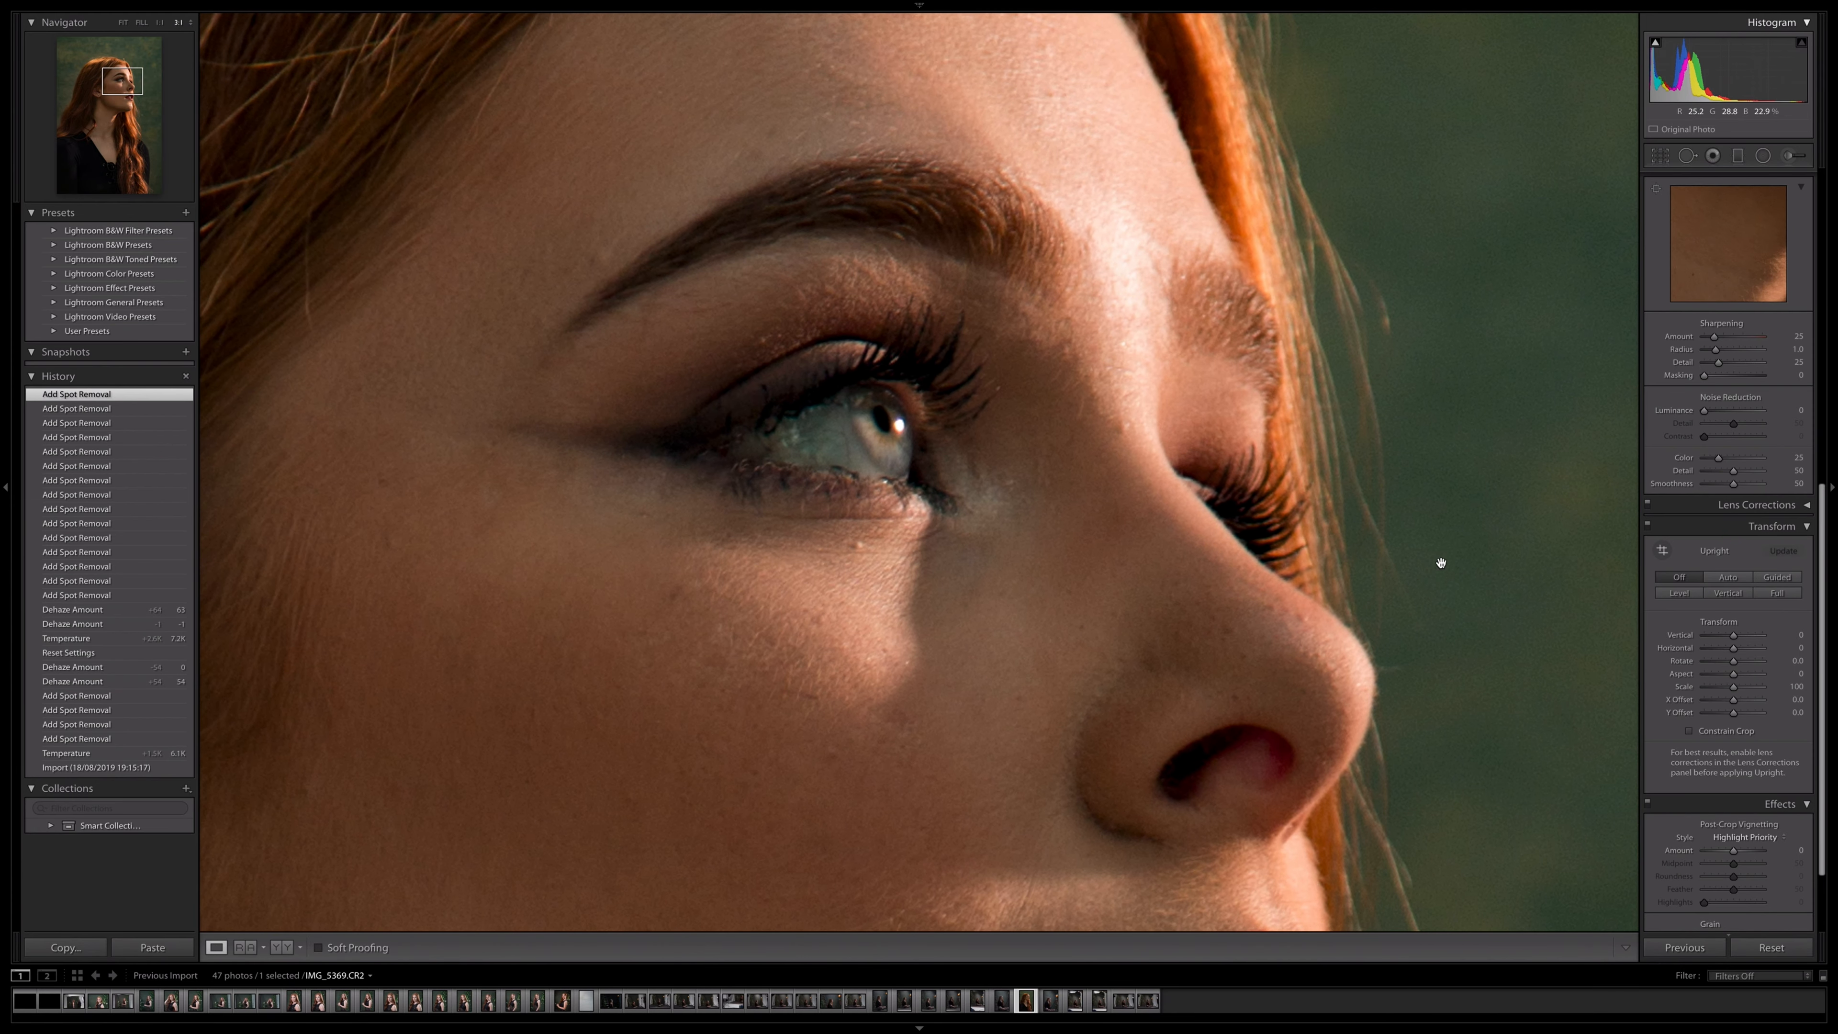
pyautogui.click(1764, 155)
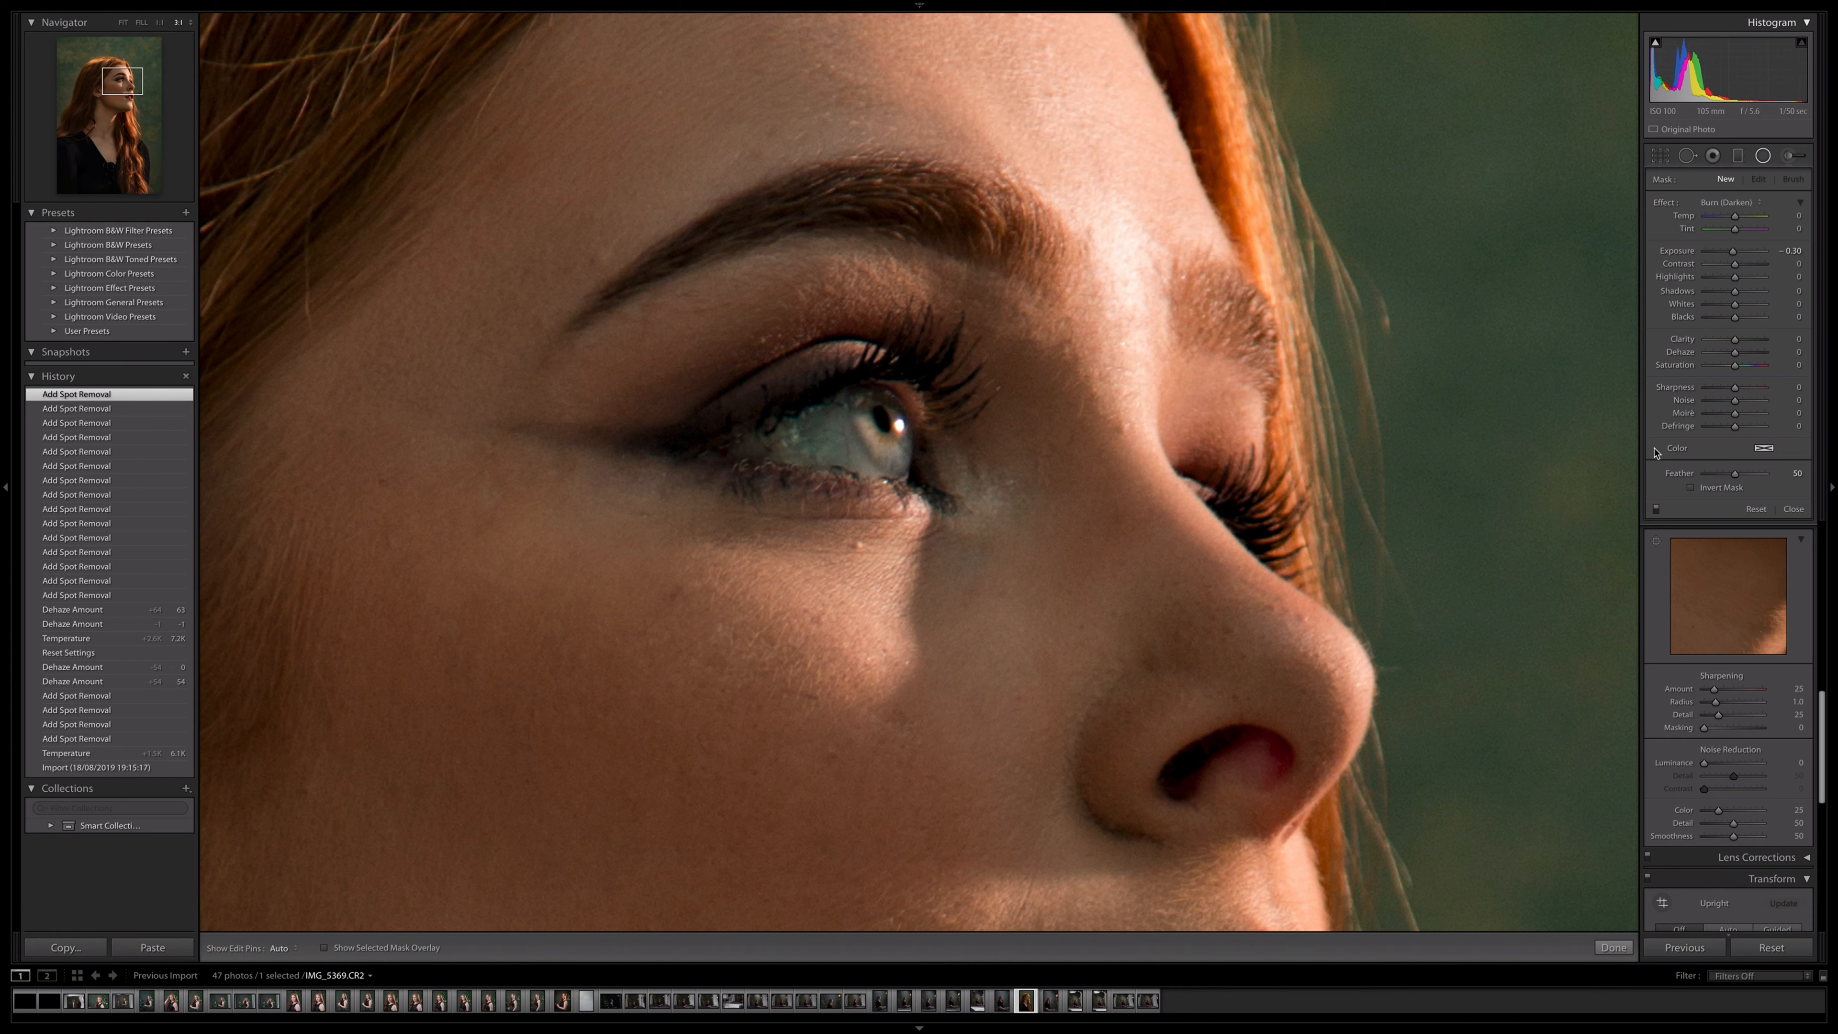
pyautogui.moveTo(843, 424); pyautogui.dragTo(891, 450)
pyautogui.click(1705, 488)
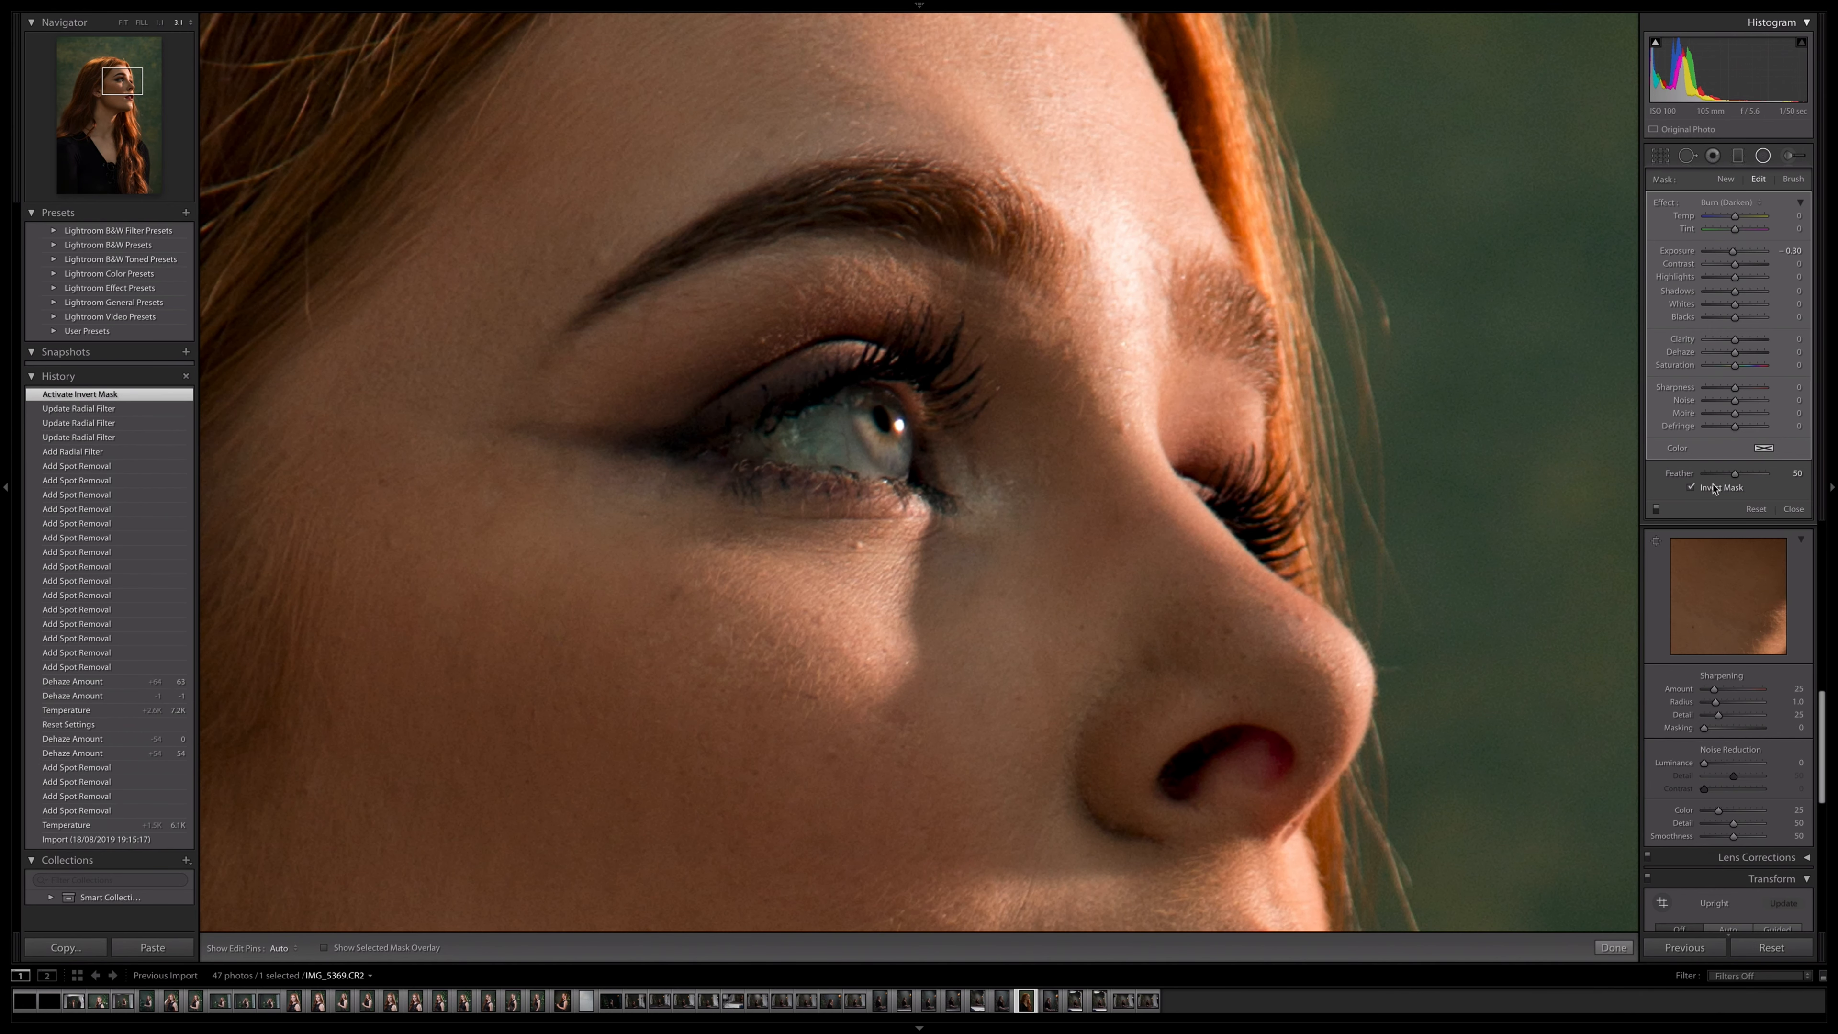
pyautogui.click(1715, 489)
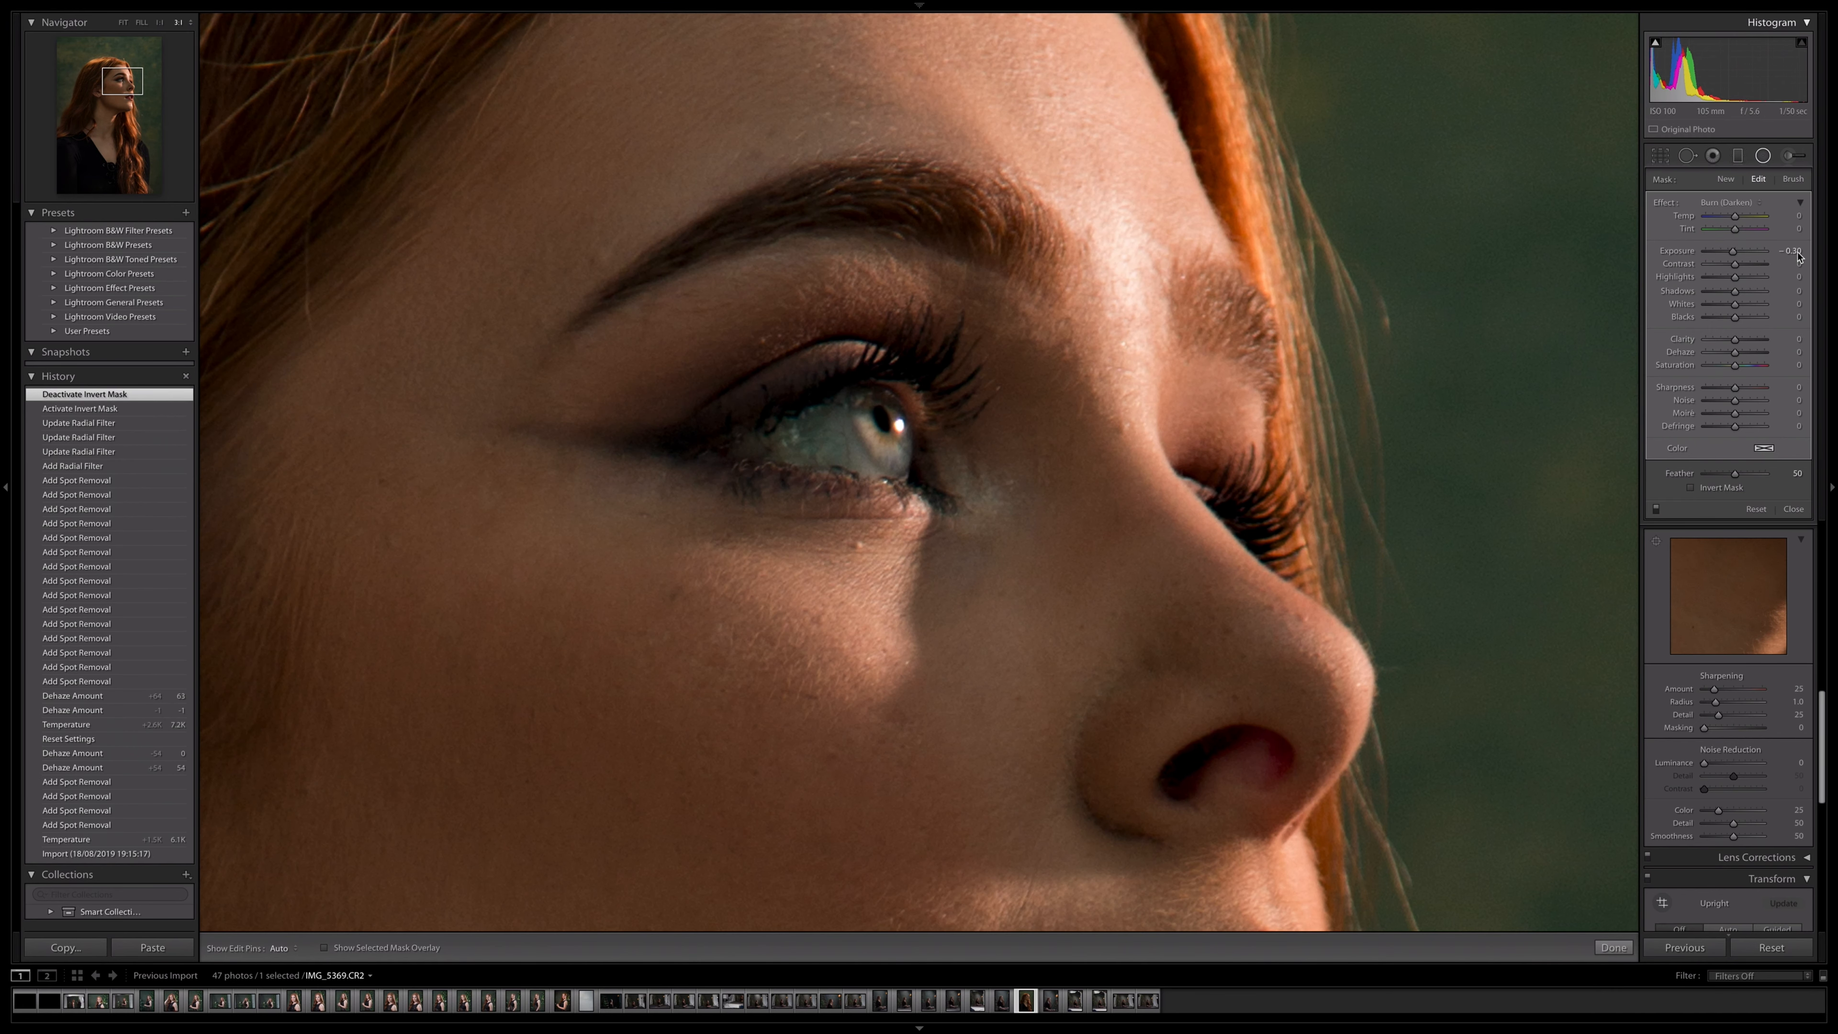
# Step: Set the iris filter's exposure to -4.00 and feather to 0, and invert its mask so it affects only the iris
pyautogui.click(1797, 253)
pyautogui.write('0')
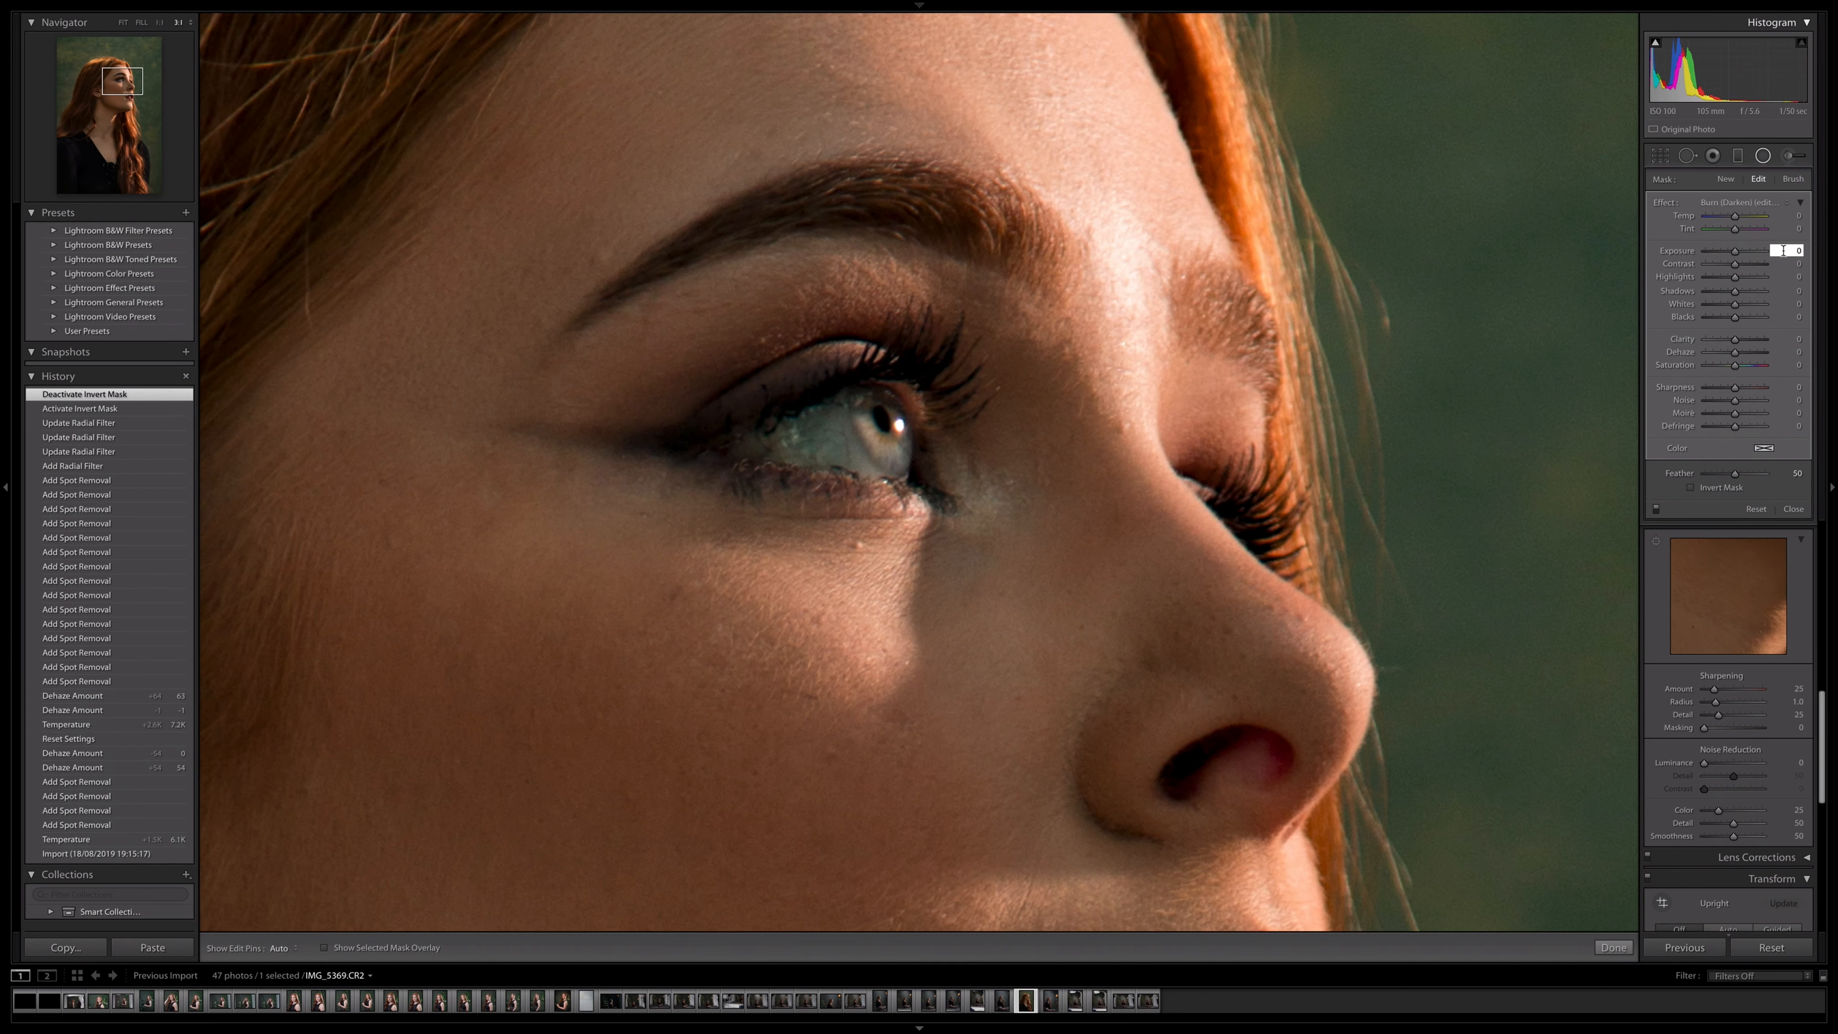
pyautogui.moveTo(1734, 251); pyautogui.dragTo(1667, 257)
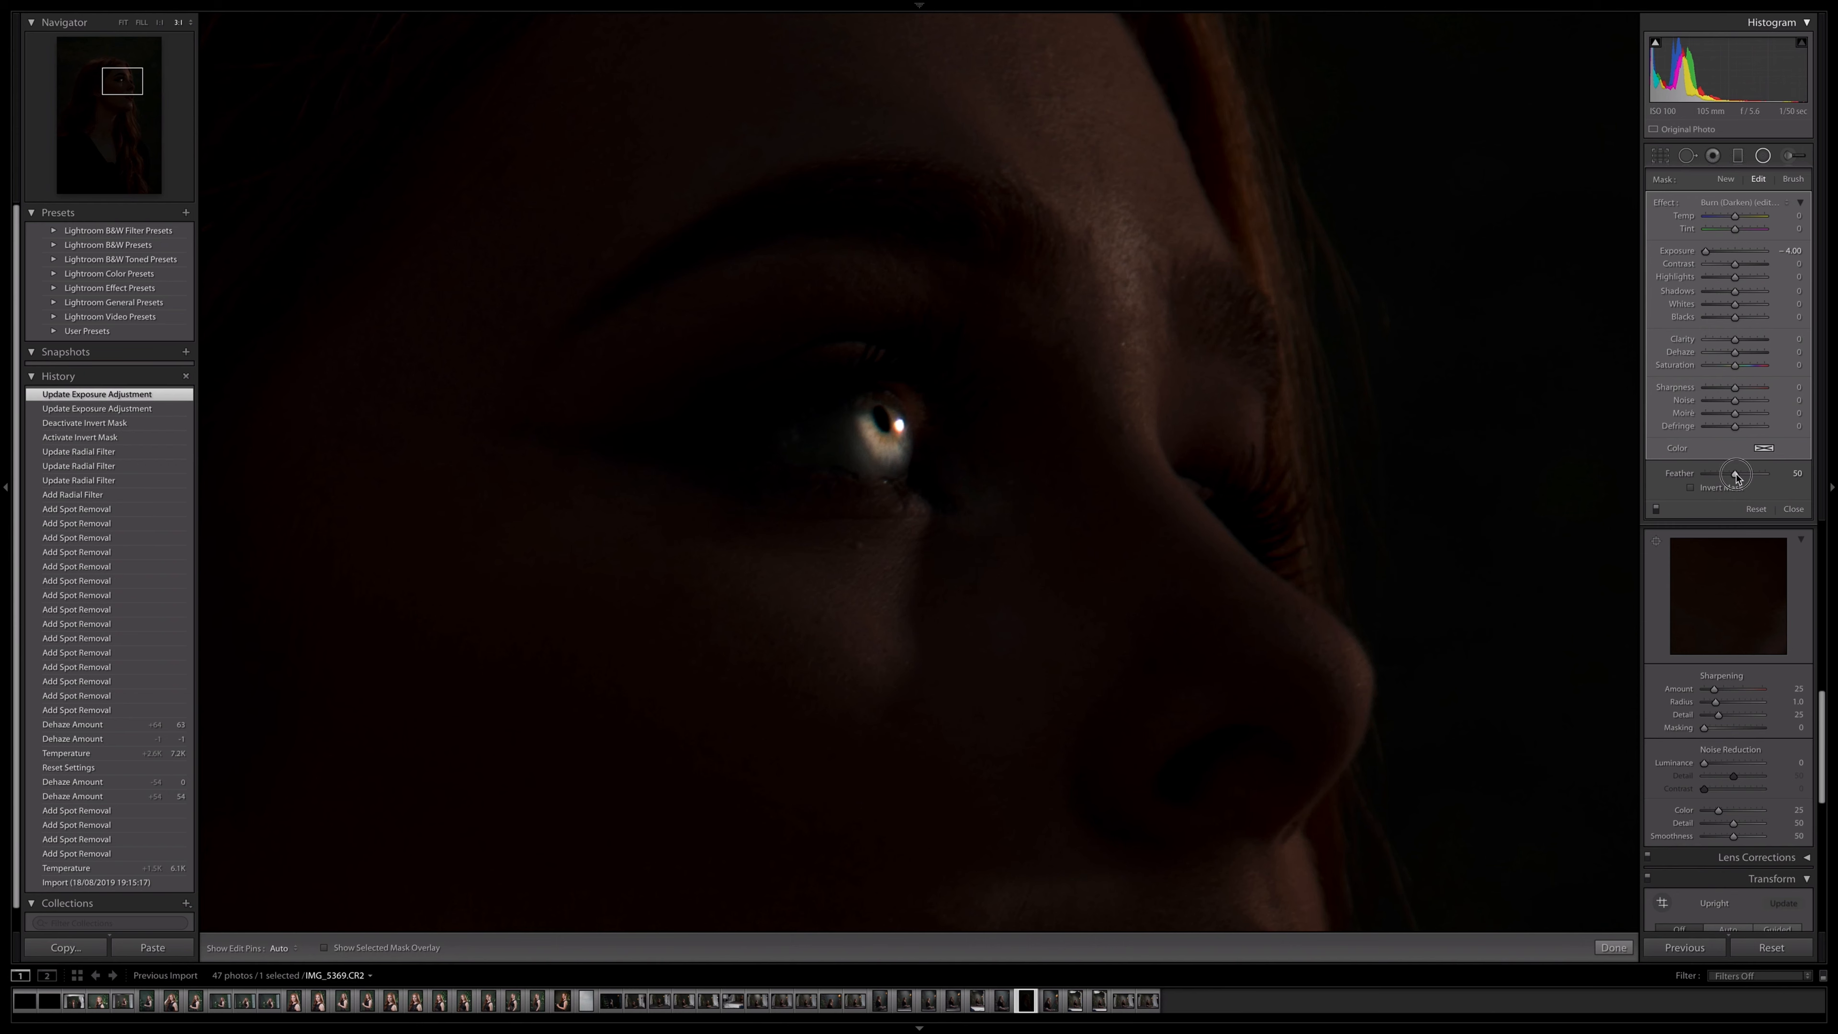
pyautogui.moveTo(1734, 473); pyautogui.dragTo(1626, 462)
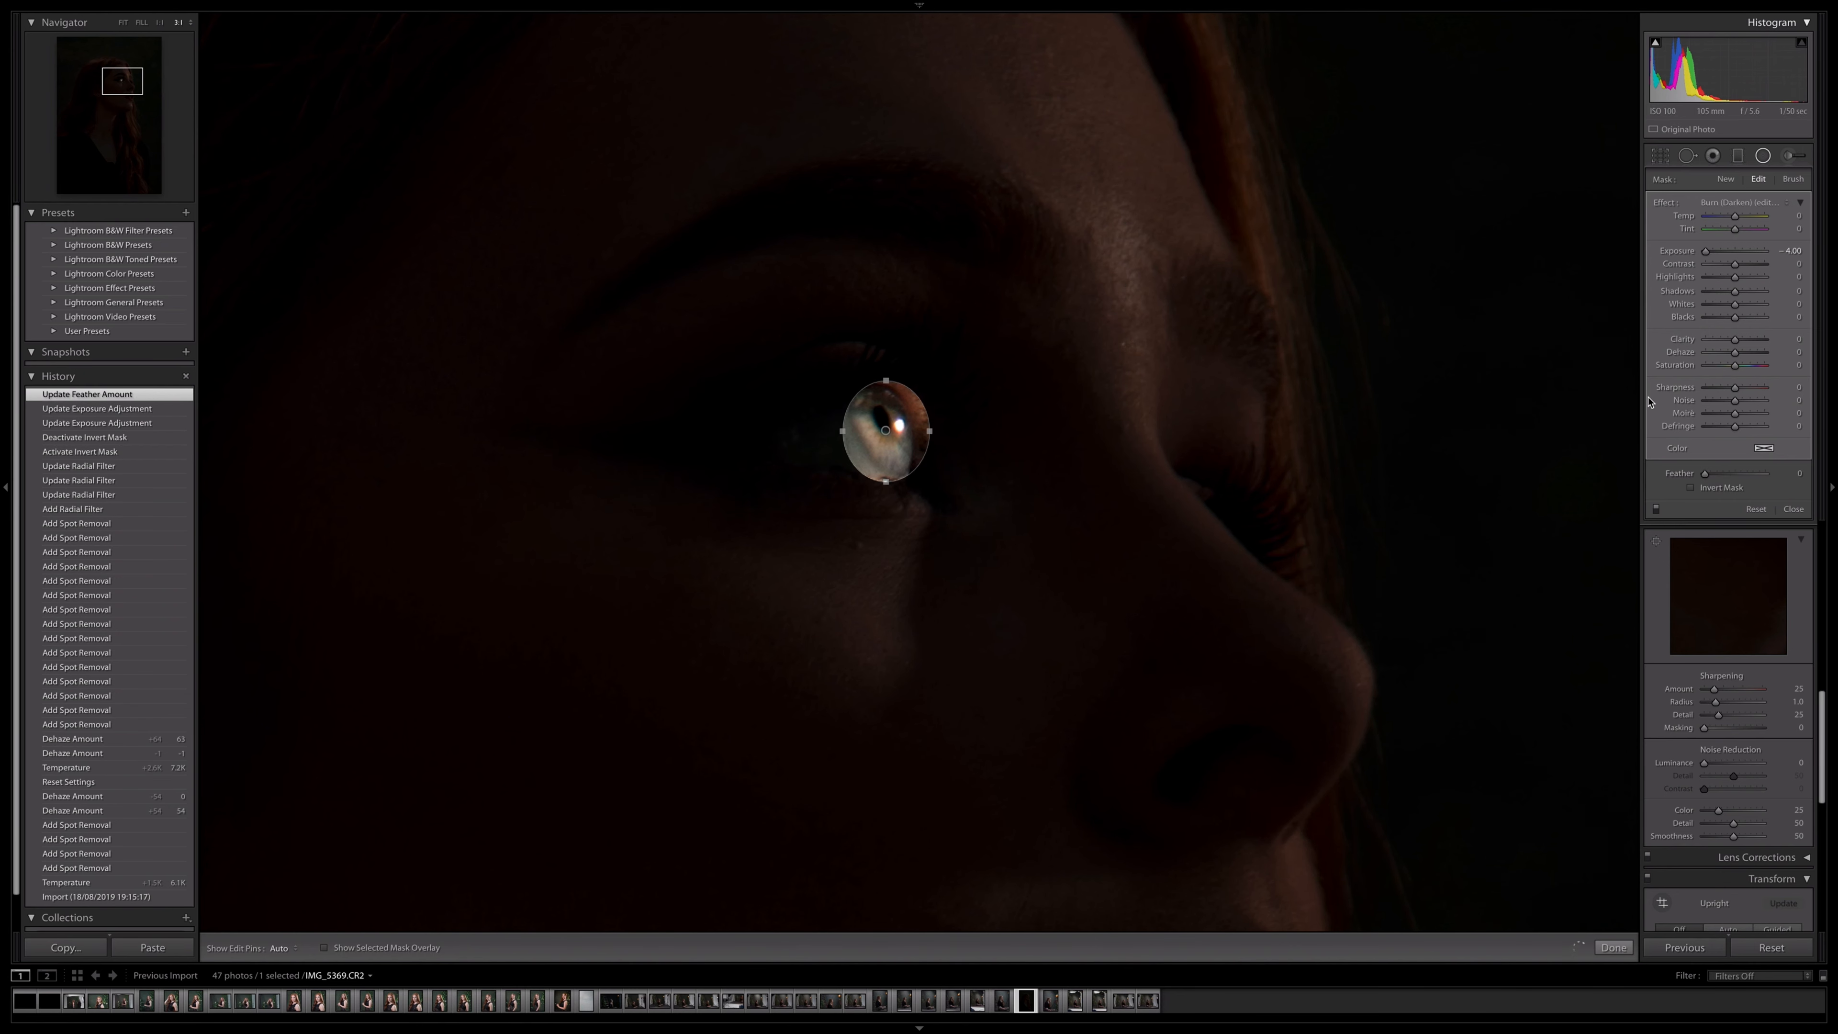
pyautogui.click(1723, 487)
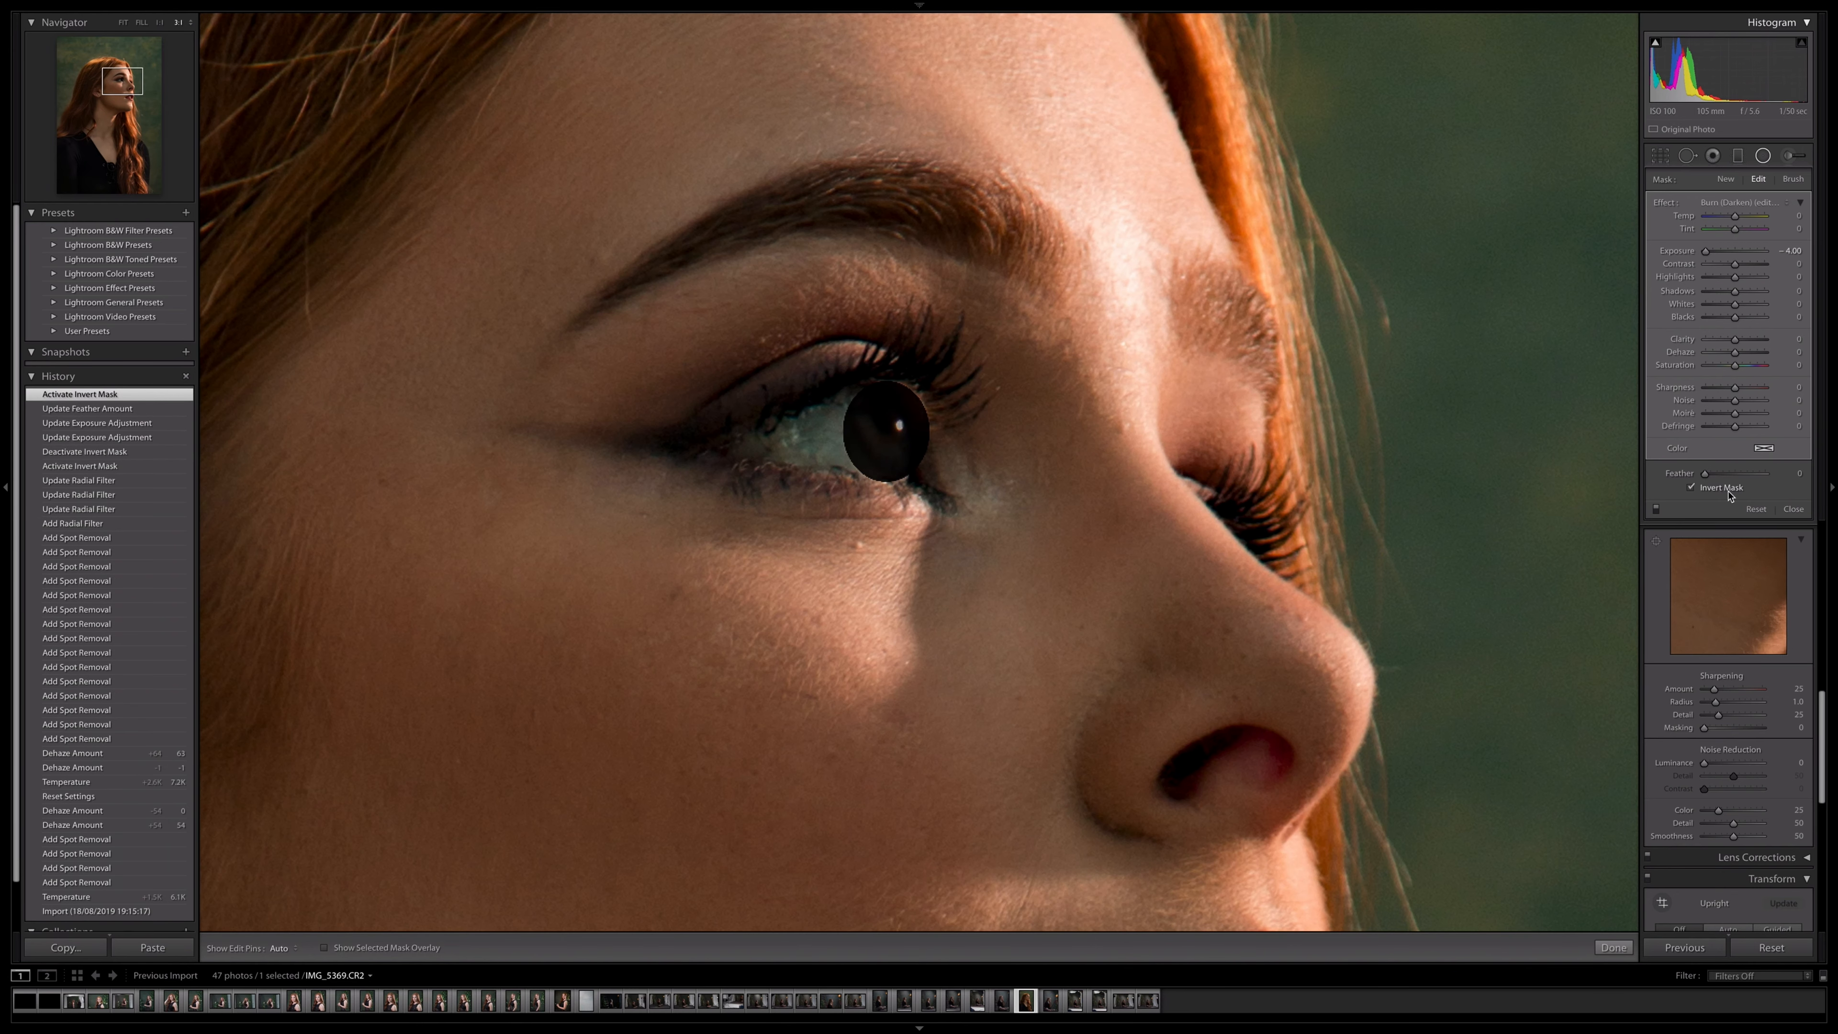
# Step: Reset the iris filter's exposure to 0, raise its saturation to 53 and cool its temperature to -34
pyautogui.click(1794, 251)
pyautogui.write('0')
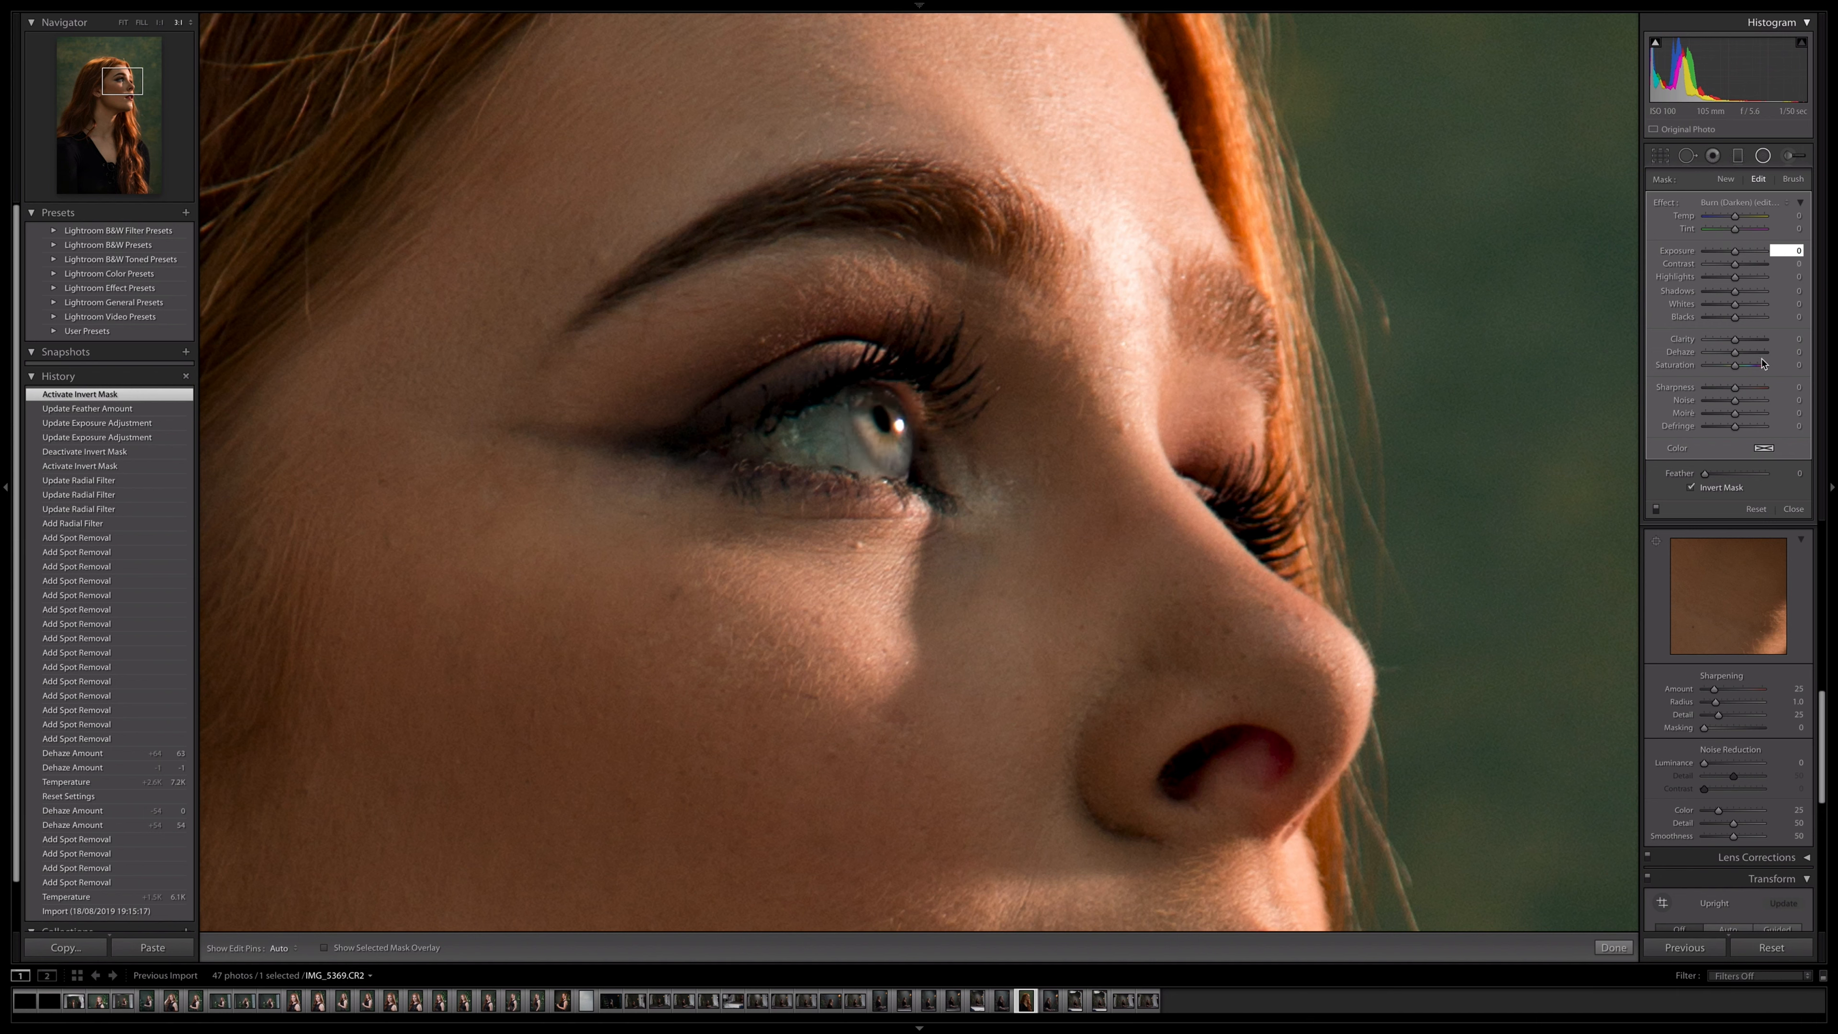
pyautogui.press('Return')
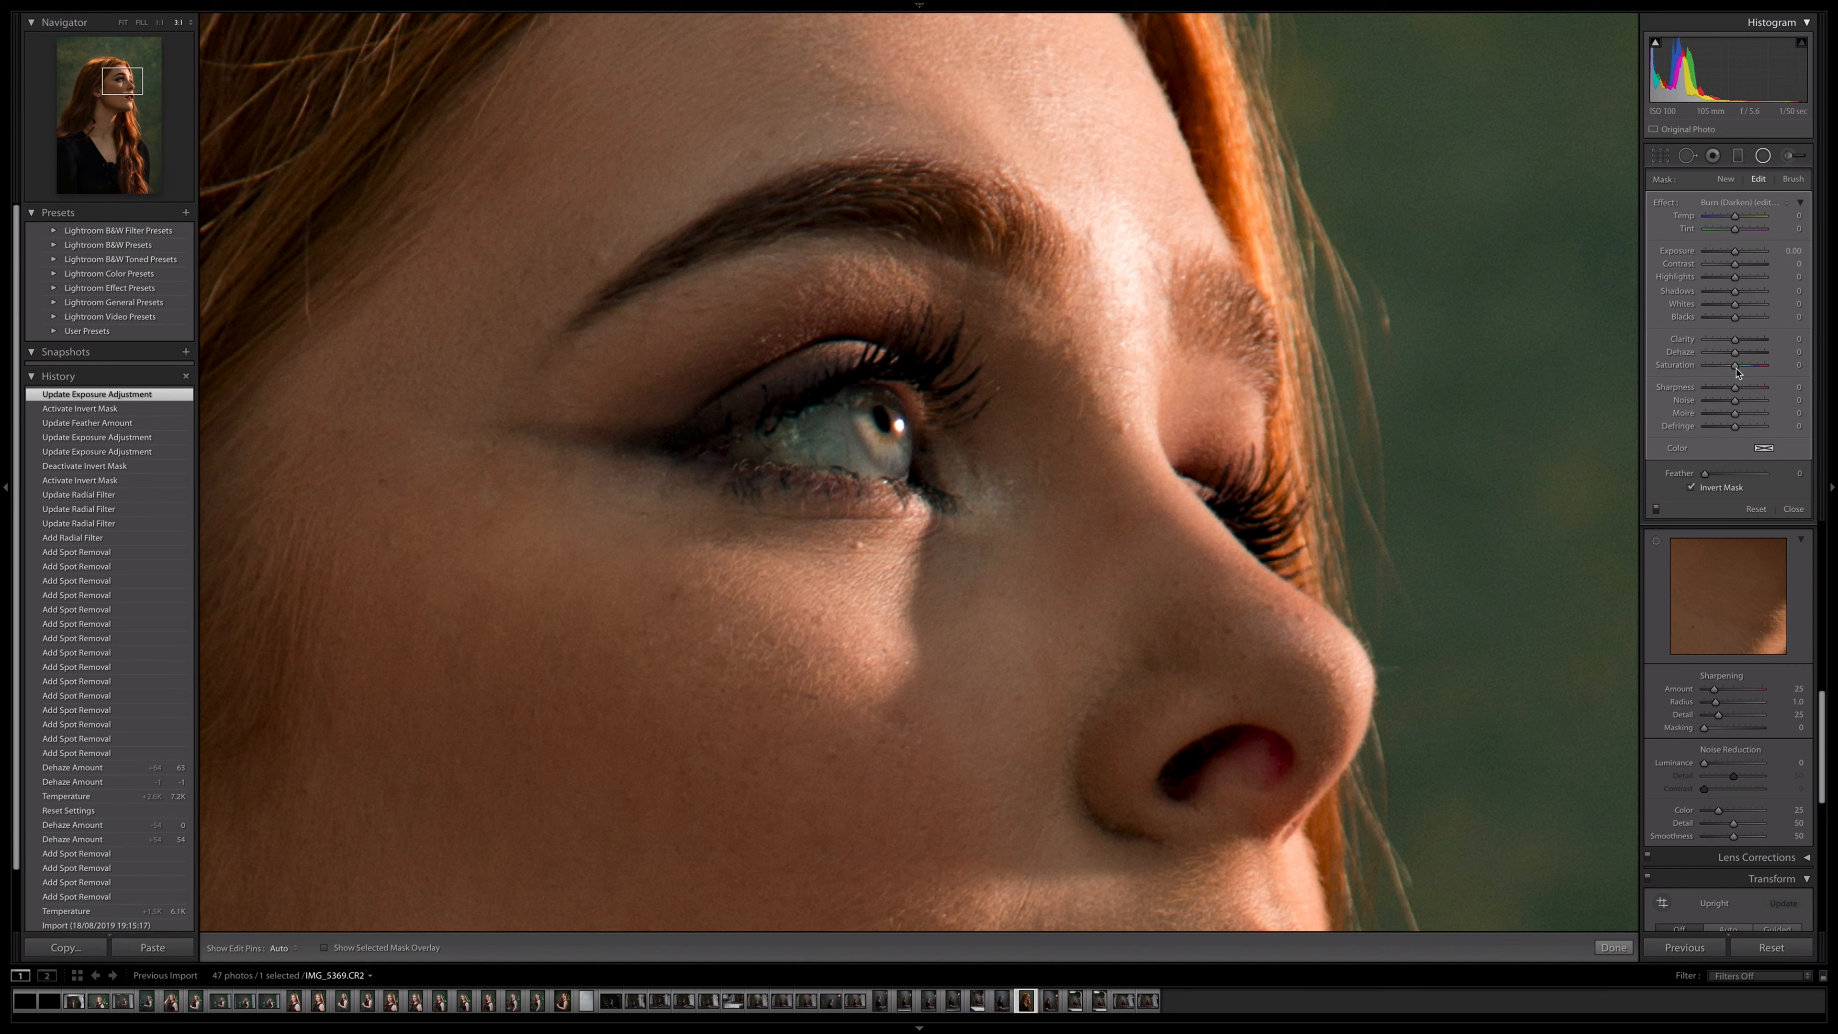
pyautogui.moveTo(1737, 370)
pyautogui.mouseDown()
pyautogui.moveTo(1774, 376)
pyautogui.moveTo(1748, 377)
pyautogui.mouseUp()
pyautogui.moveTo(1742, 216); pyautogui.dragTo(1724, 217)
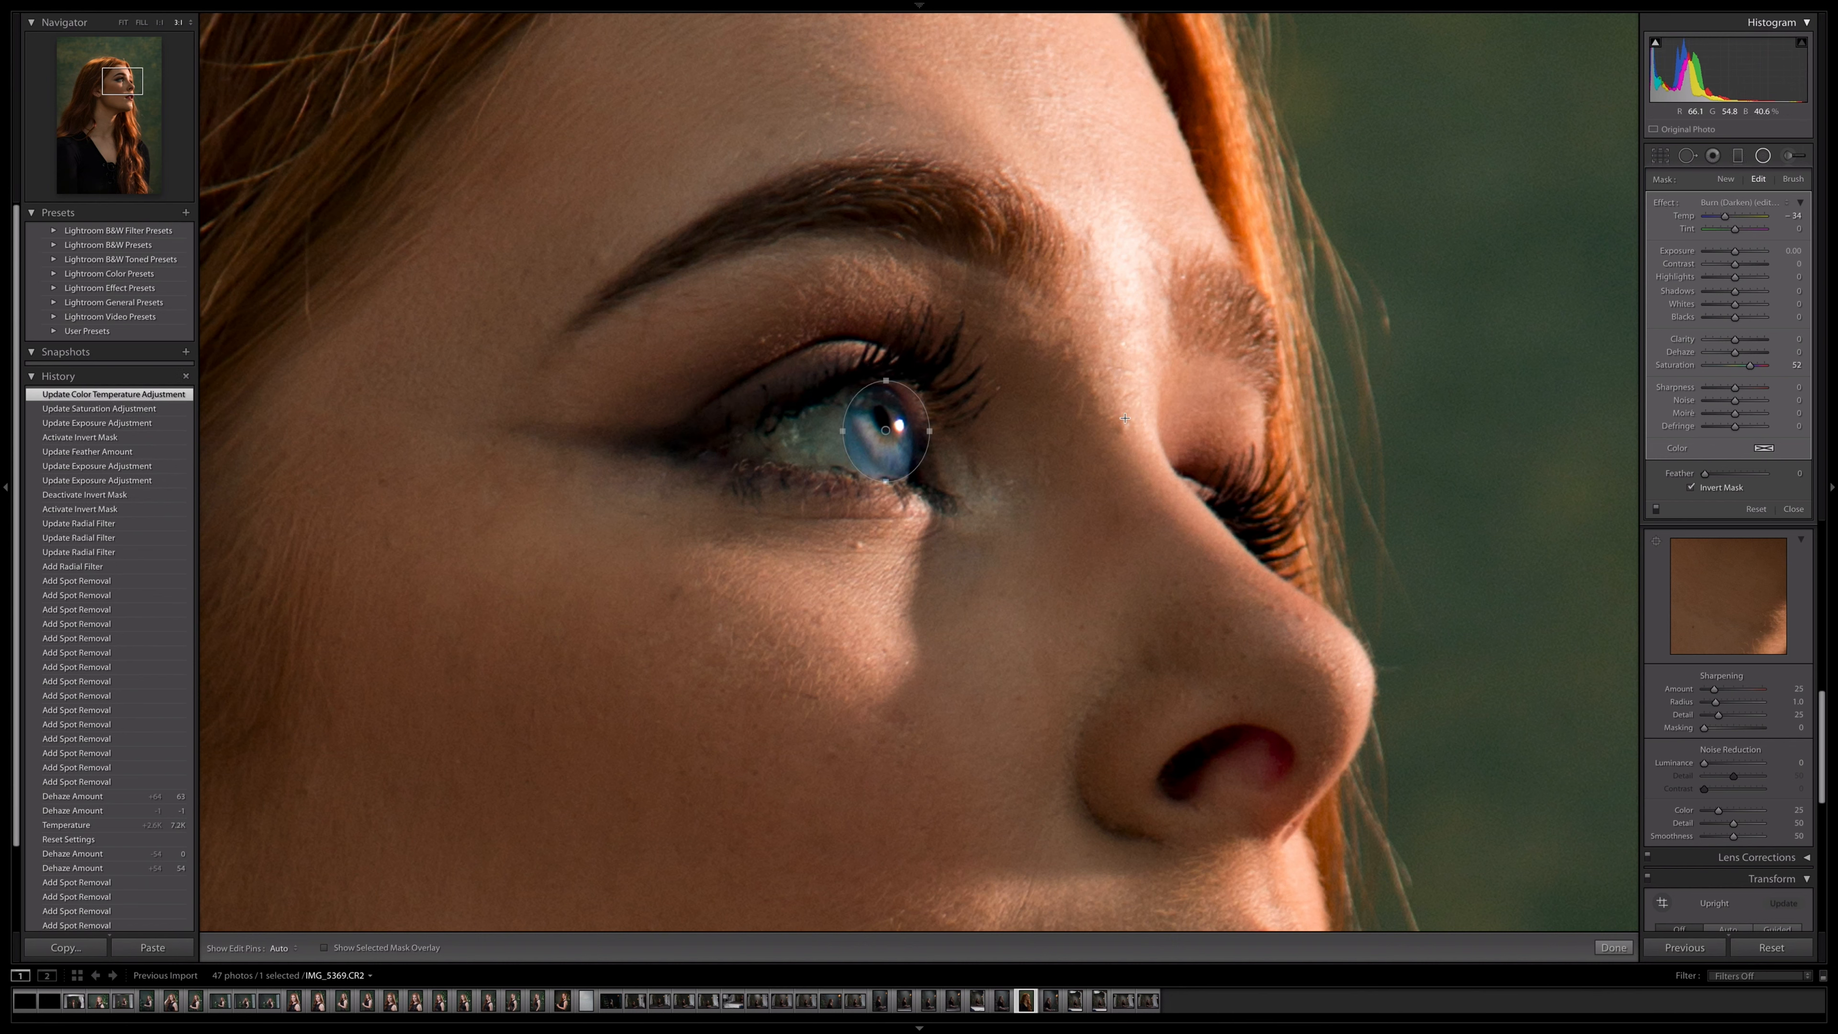
# Step: Set the iris filter's feather to 36, and resize, rotate and reposition its ellipse to fit the iris
pyautogui.moveTo(849, 430); pyautogui.dragTo(831, 431)
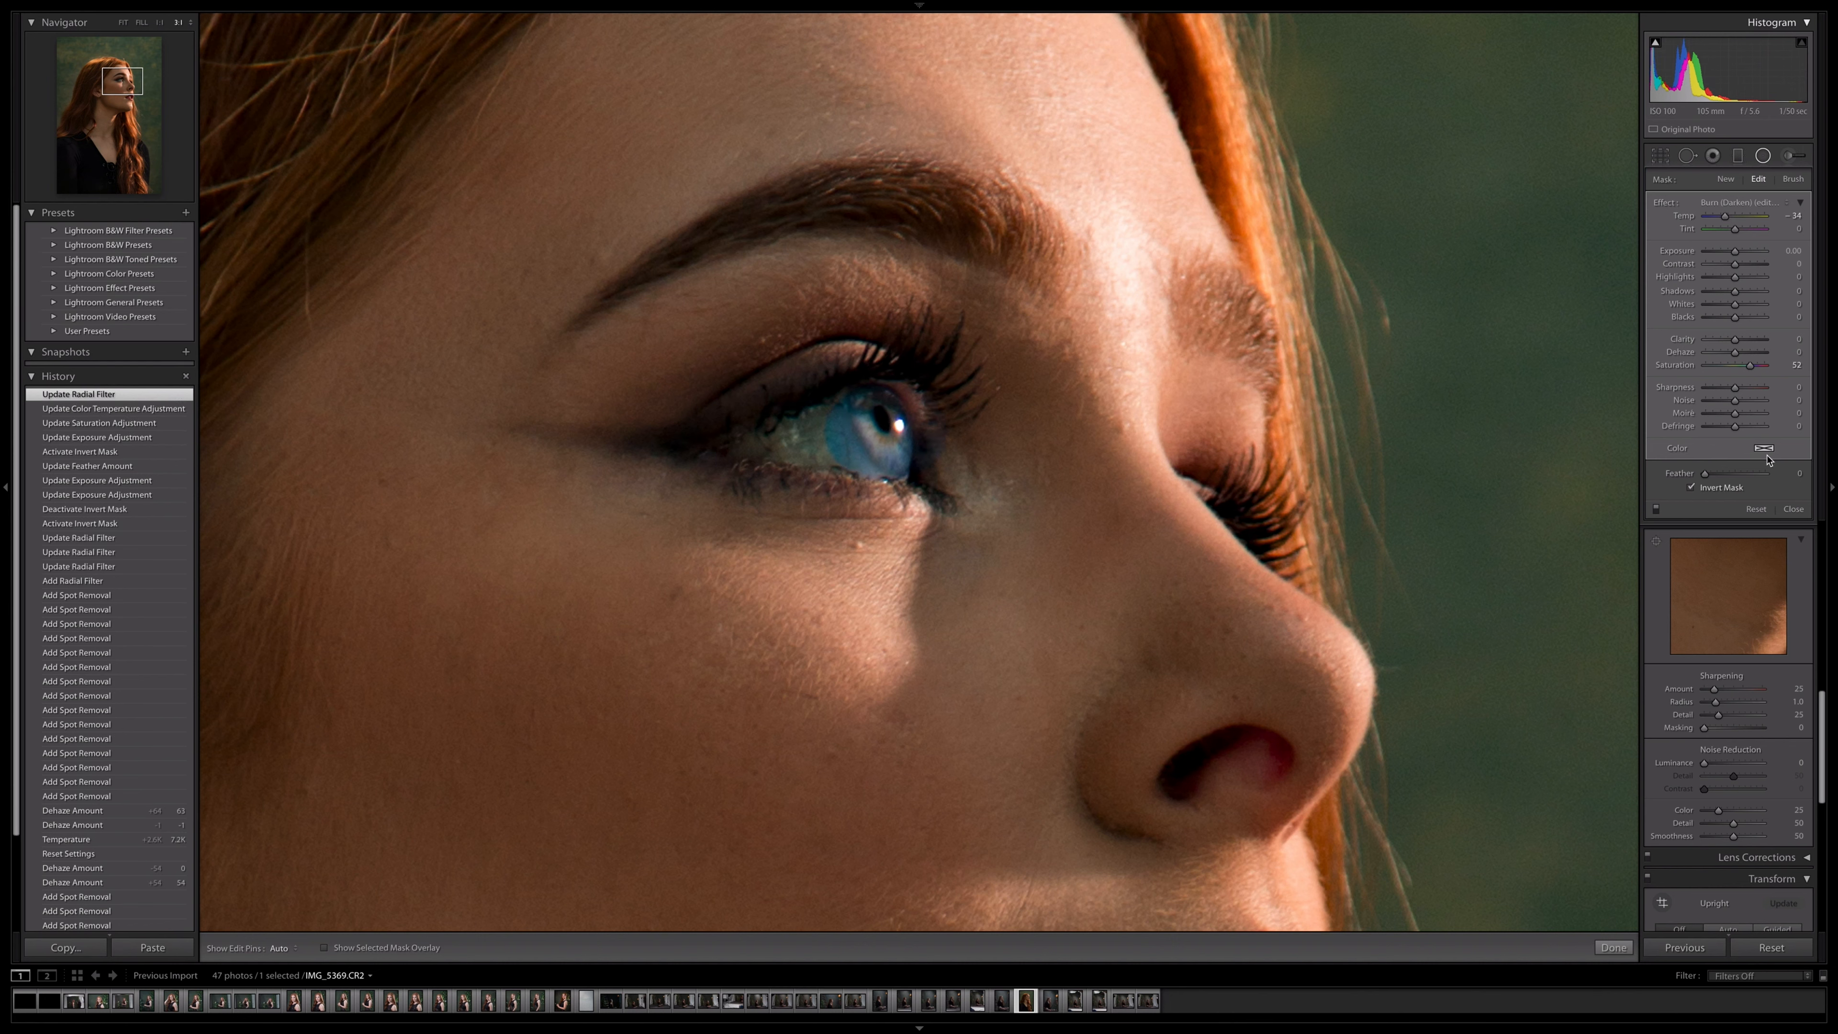
pyautogui.moveTo(1705, 473); pyautogui.dragTo(1729, 474)
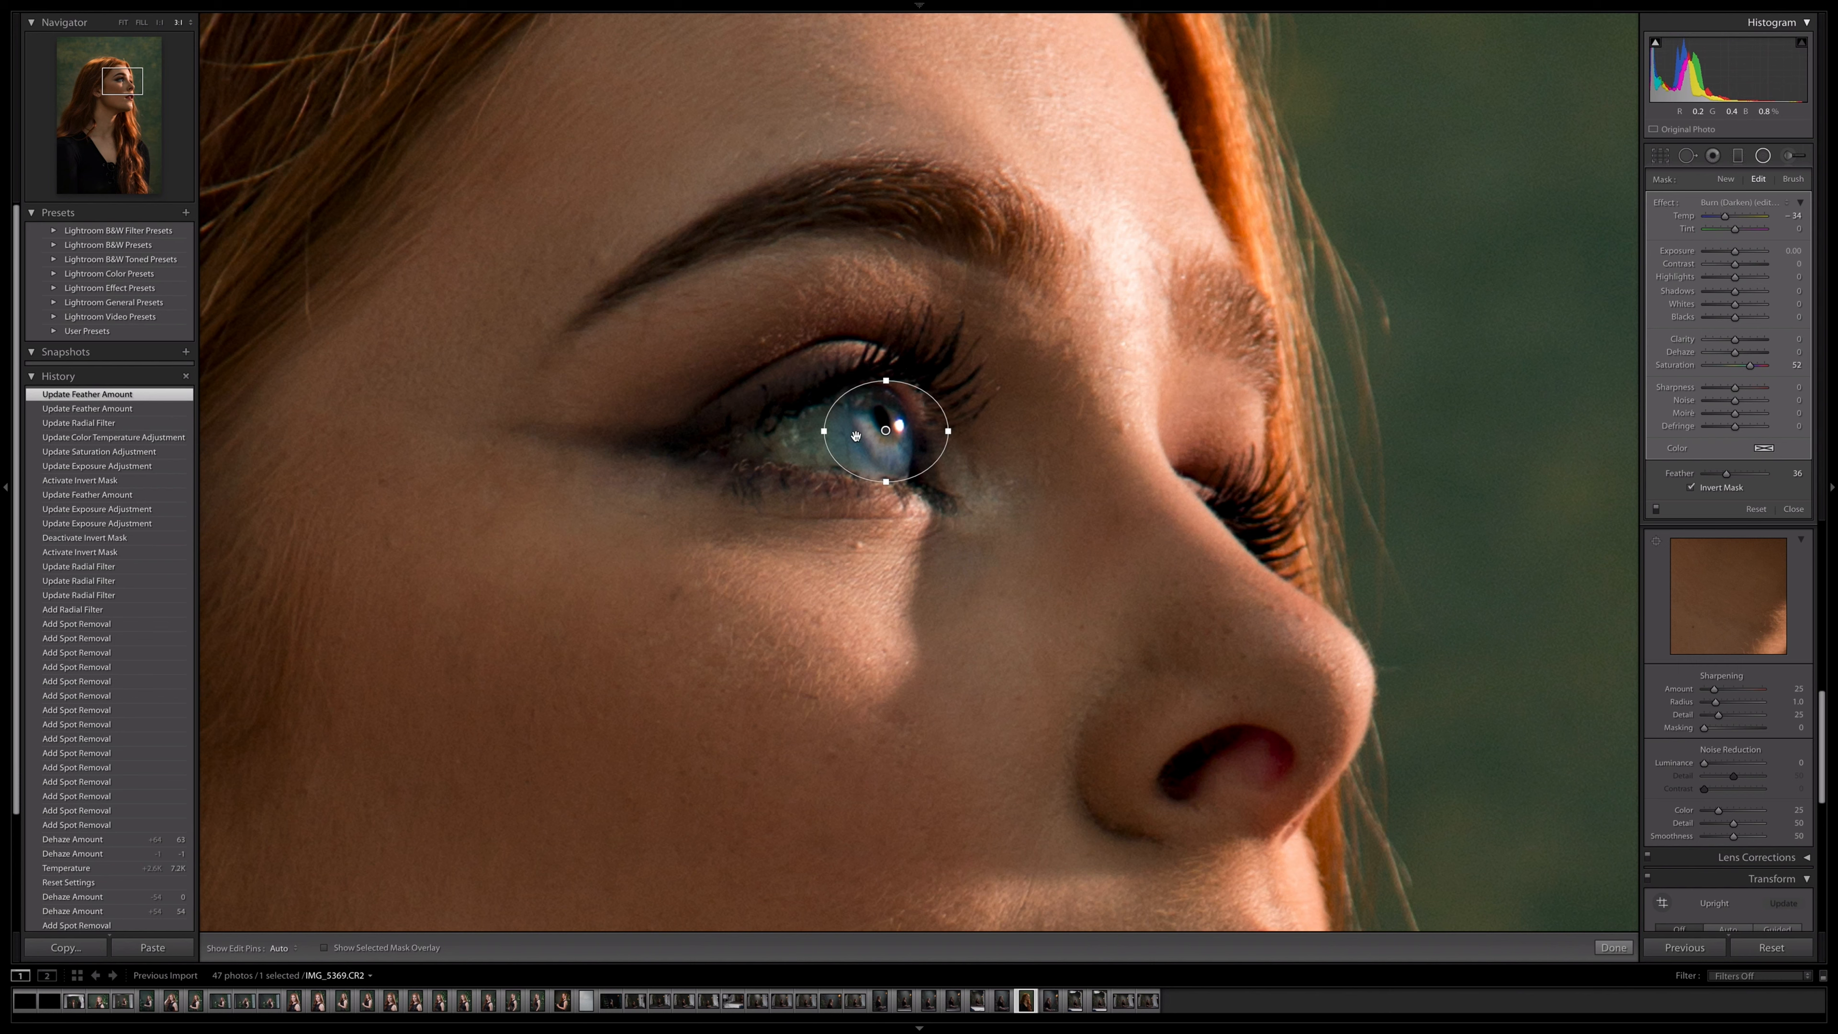
pyautogui.moveTo(826, 429); pyautogui.dragTo(843, 430)
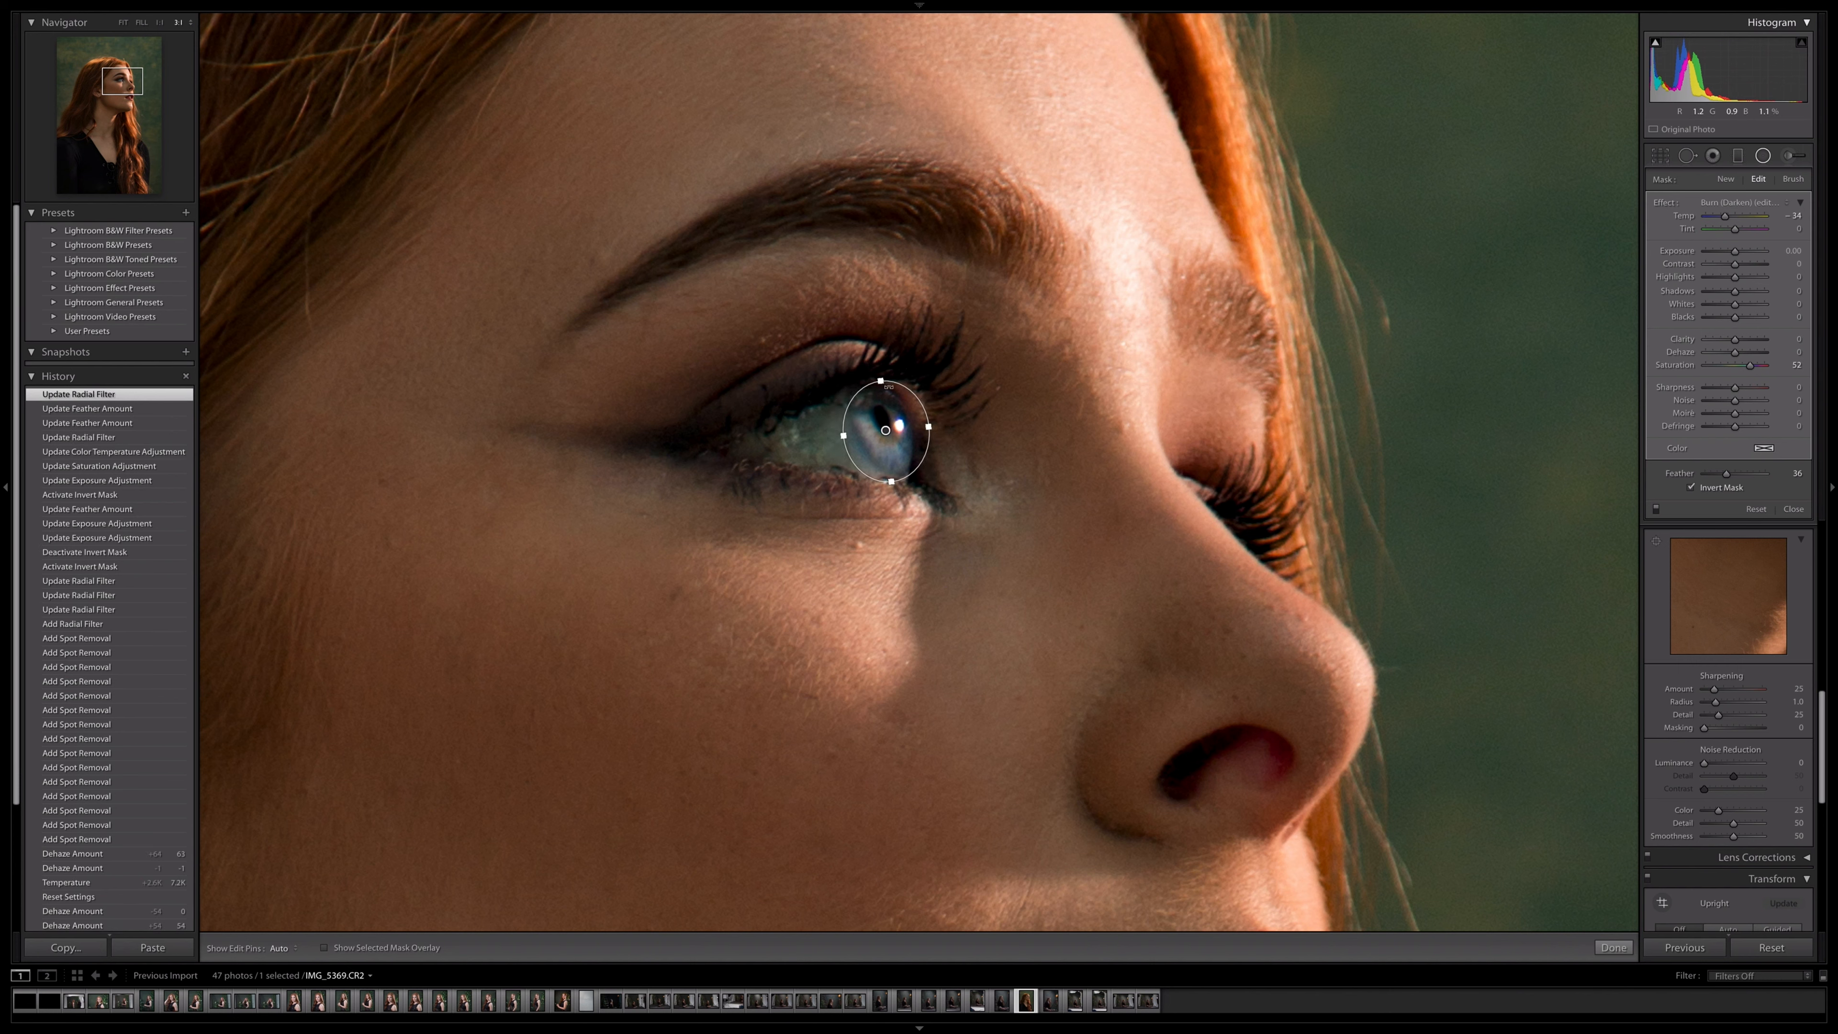
pyautogui.moveTo(895, 402)
pyautogui.mouseDown()
pyautogui.moveTo(928, 425)
pyautogui.moveTo(873, 362)
pyautogui.moveTo(886, 412)
pyautogui.mouseUp()
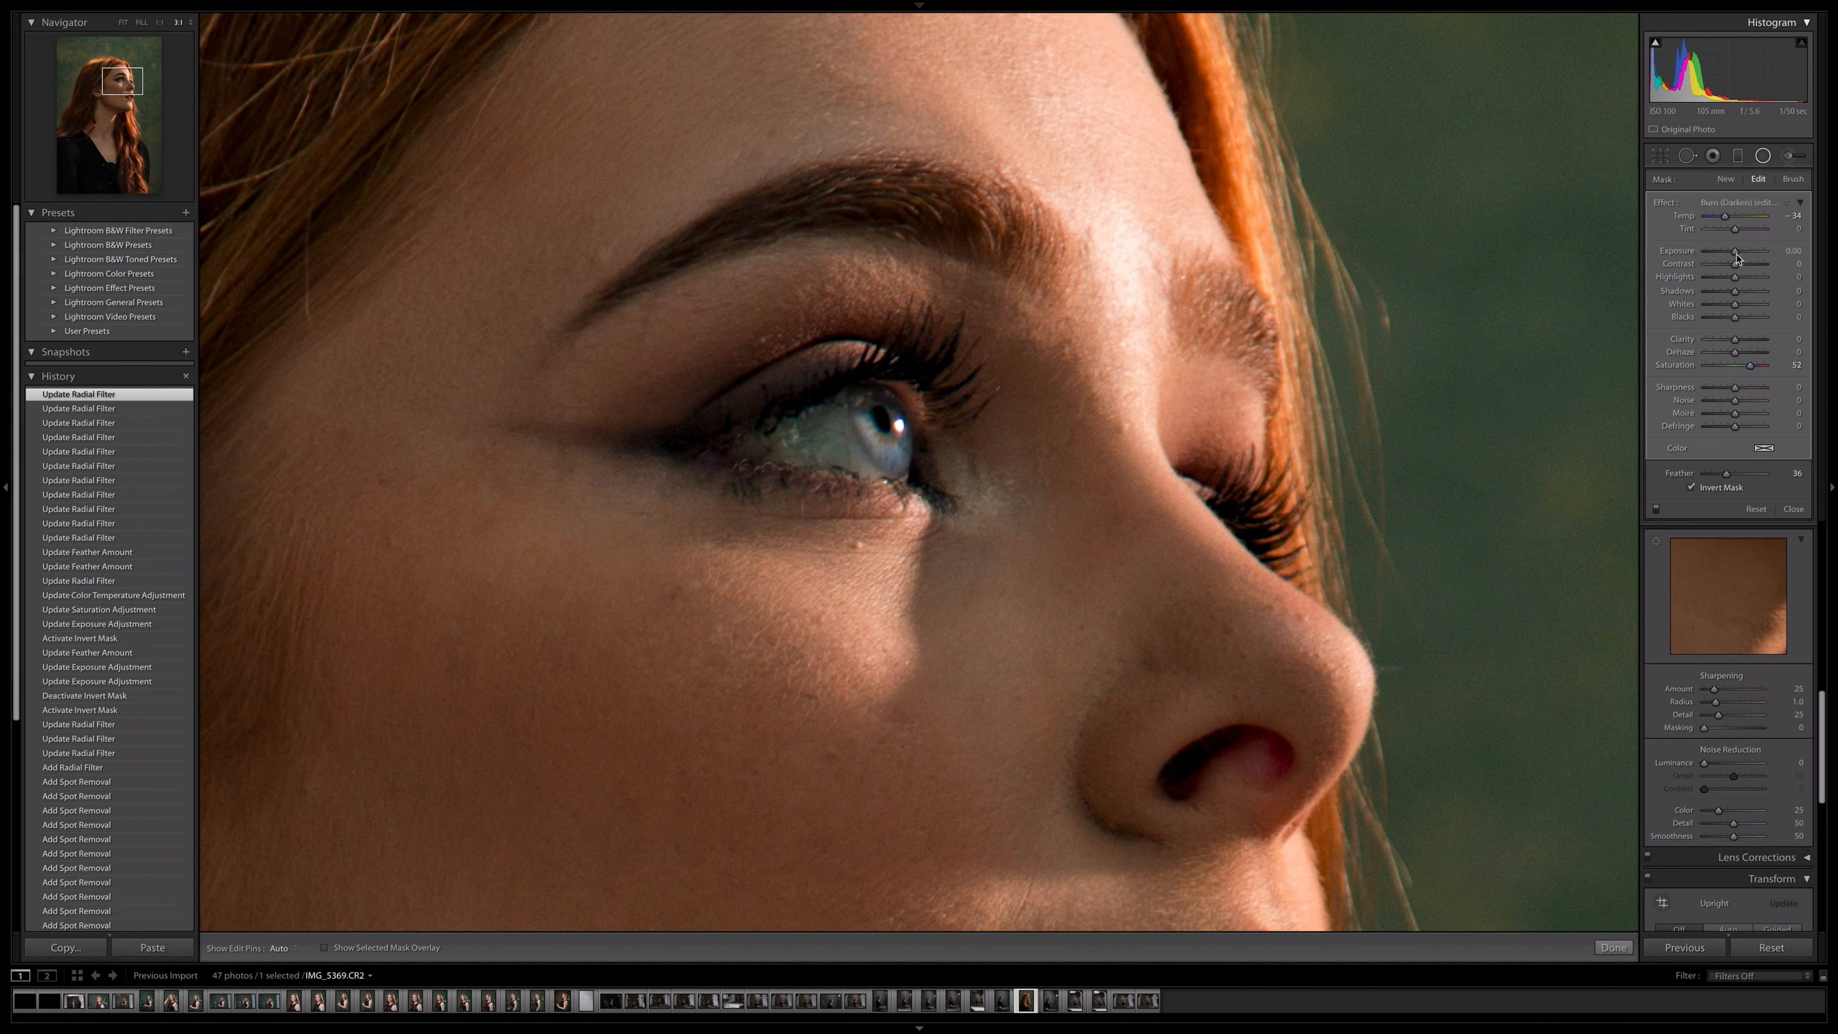
# Step: Set the iris filter's exposure to 0.69, saturation to 37 and temperature to -60
pyautogui.moveTo(1736, 257); pyautogui.dragTo(1740, 251)
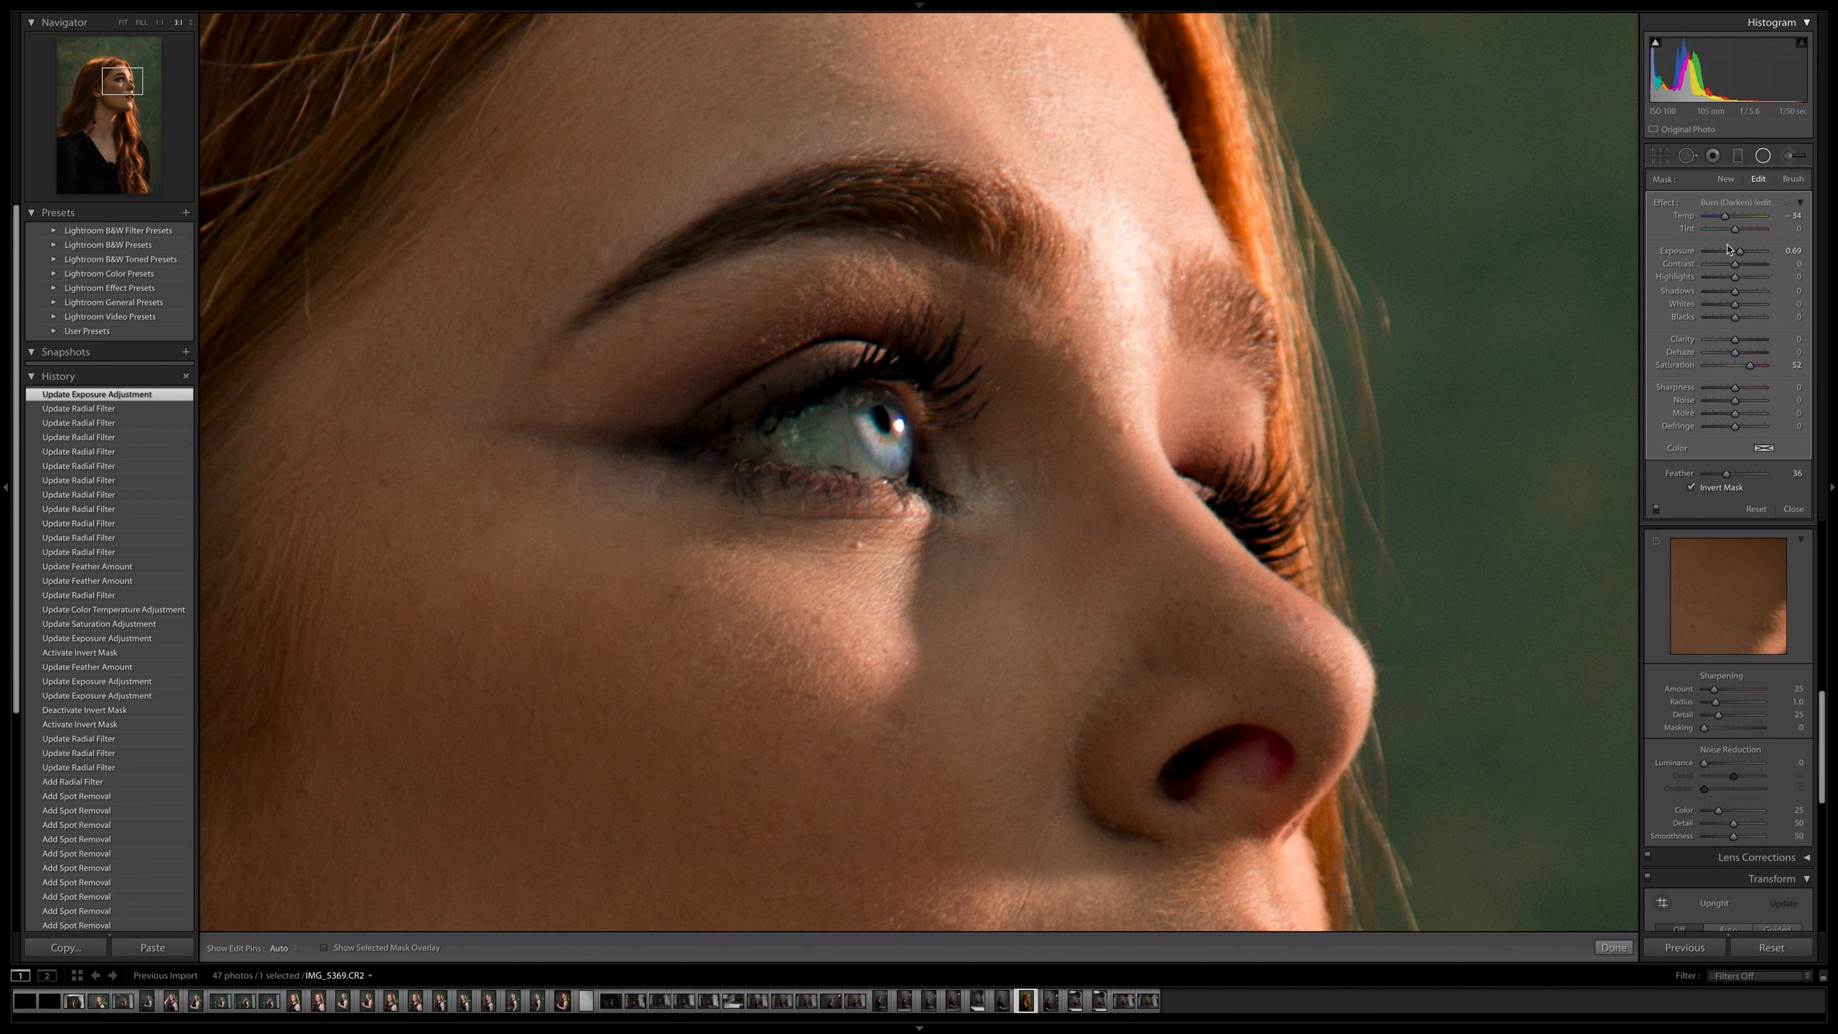
pyautogui.moveTo(1754, 371)
pyautogui.mouseDown()
pyautogui.moveTo(1798, 380)
pyautogui.moveTo(1749, 372)
pyautogui.mouseUp()
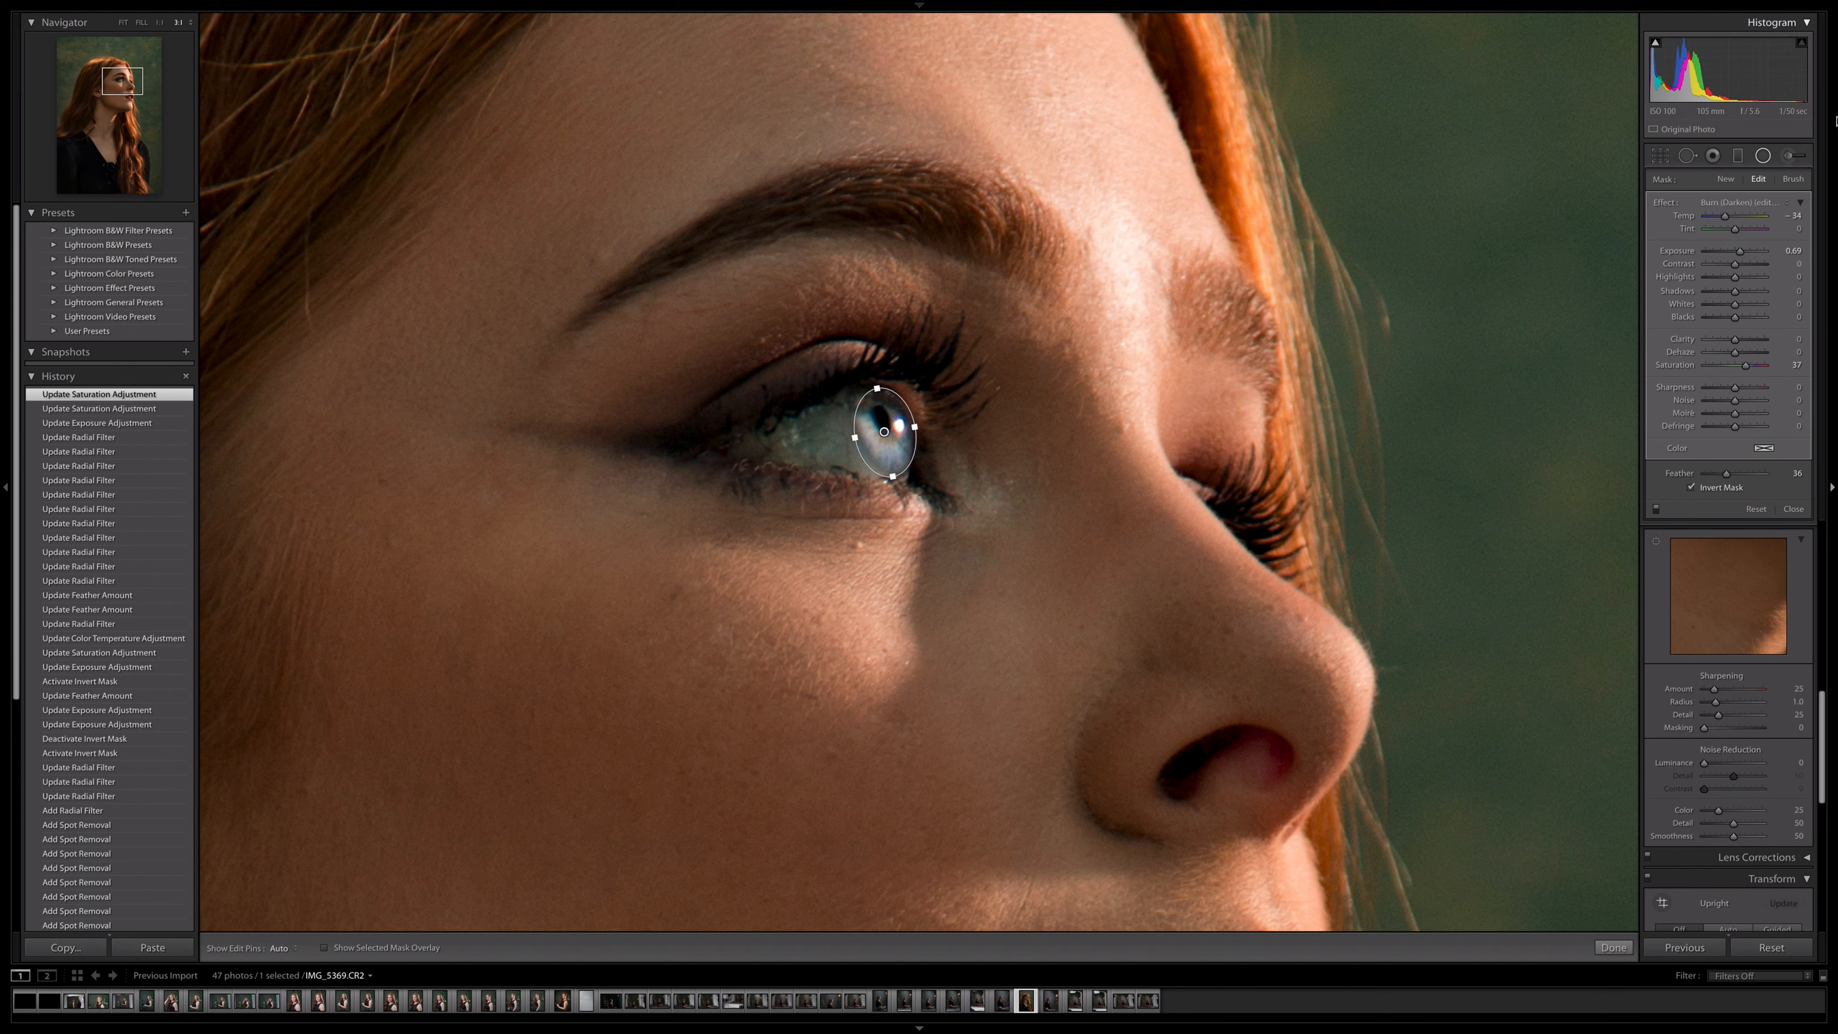
pyautogui.moveTo(1723, 218); pyautogui.dragTo(1724, 219)
pyautogui.moveTo(1718, 218); pyautogui.dragTo(1717, 217)
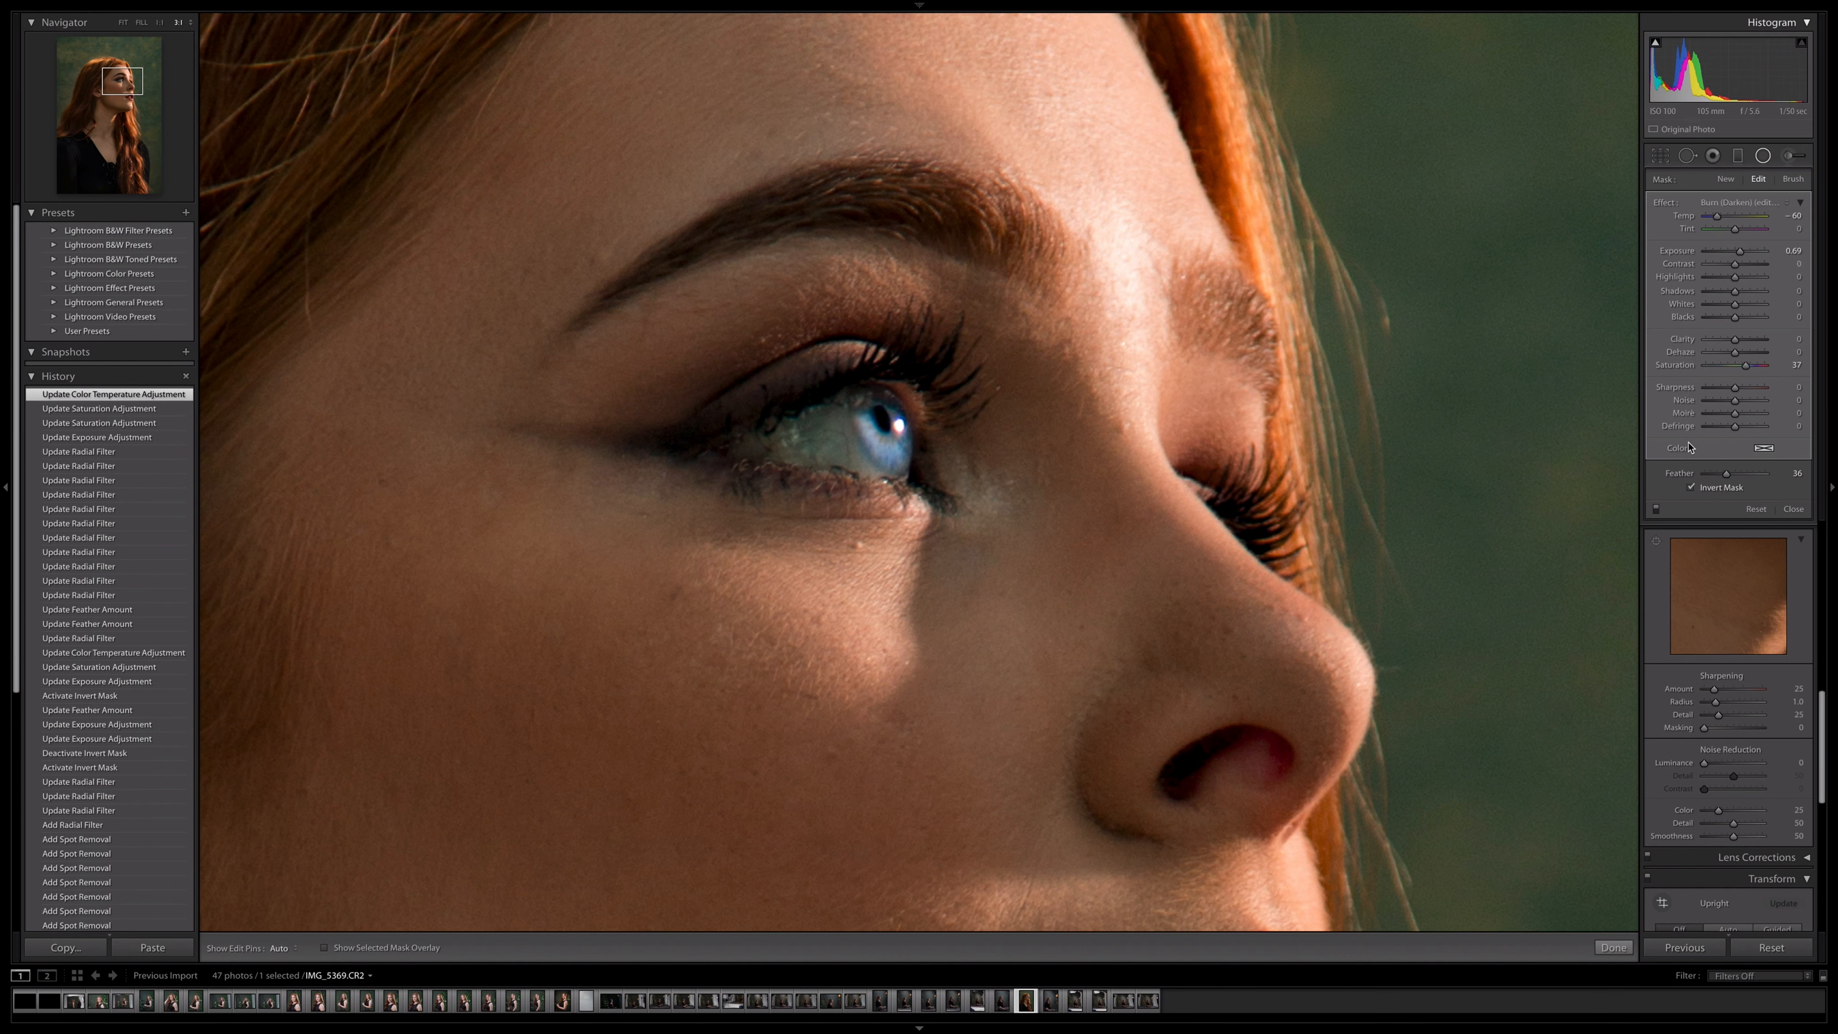
# Step: Compare the eye with the radial filters off and on, check the whole photo and close the Radial Filter
pyautogui.click(1658, 508)
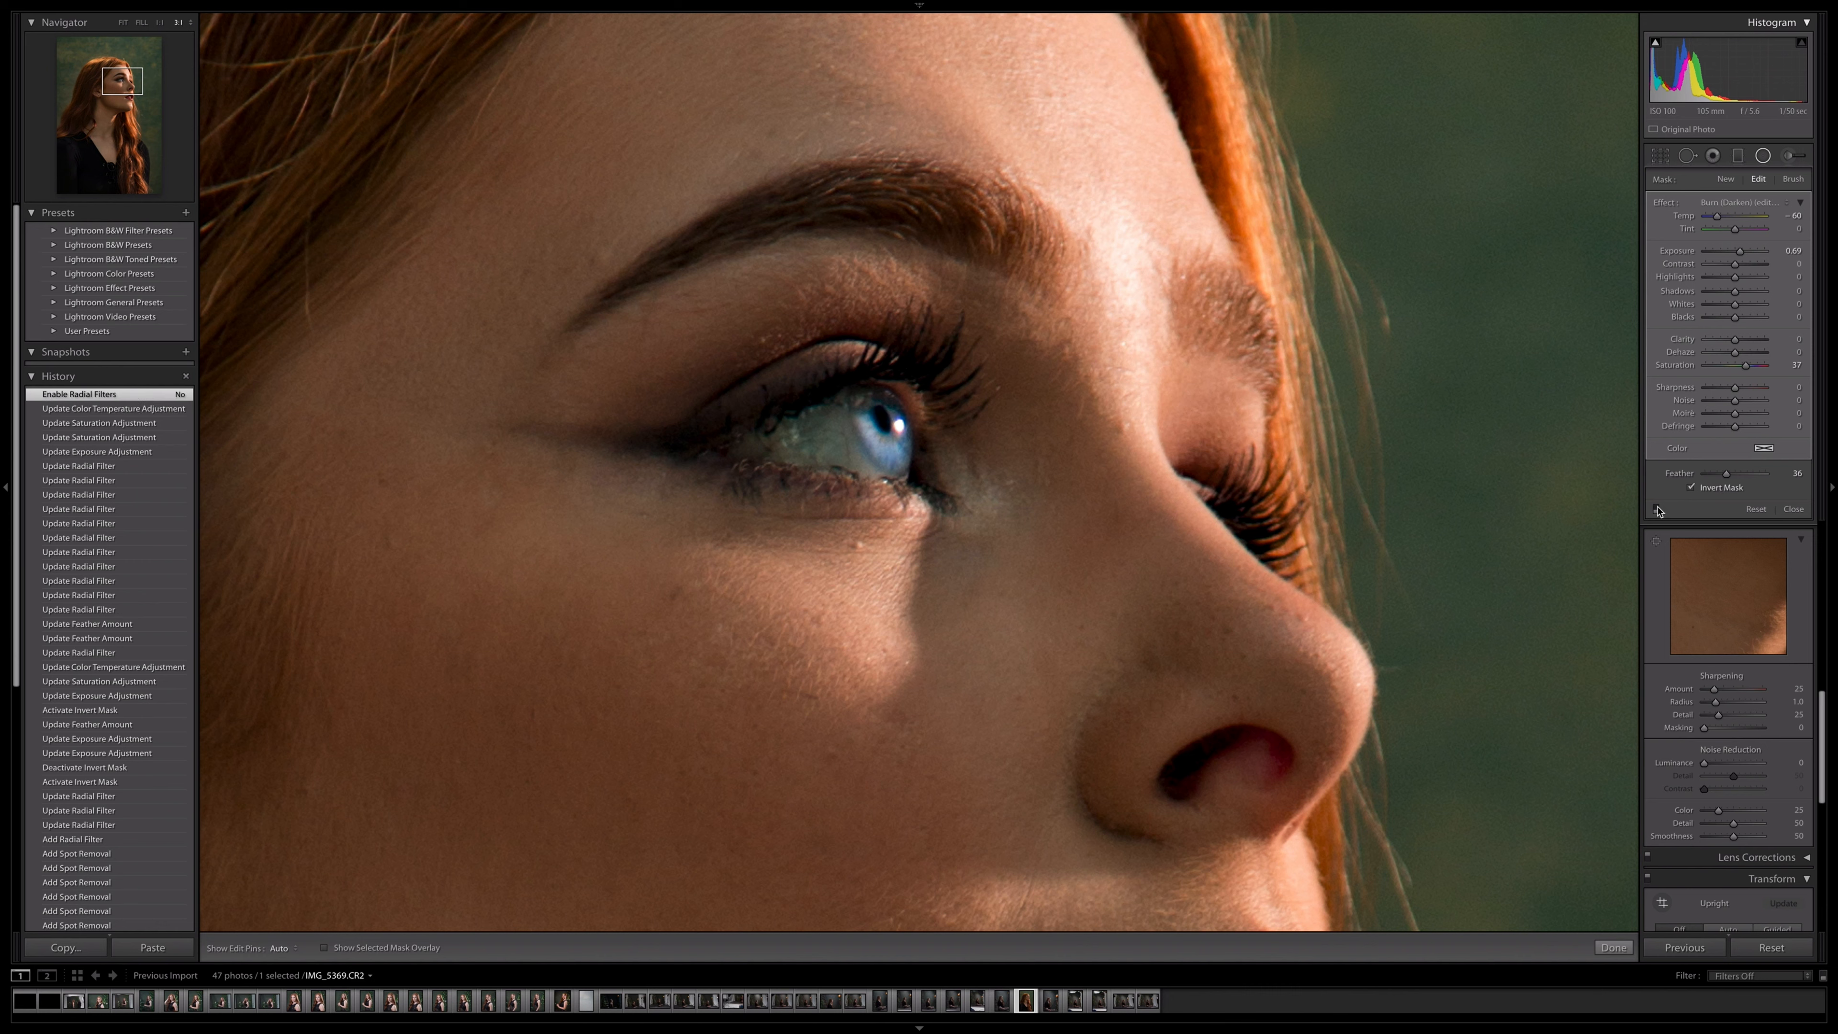
pyautogui.click(1657, 509)
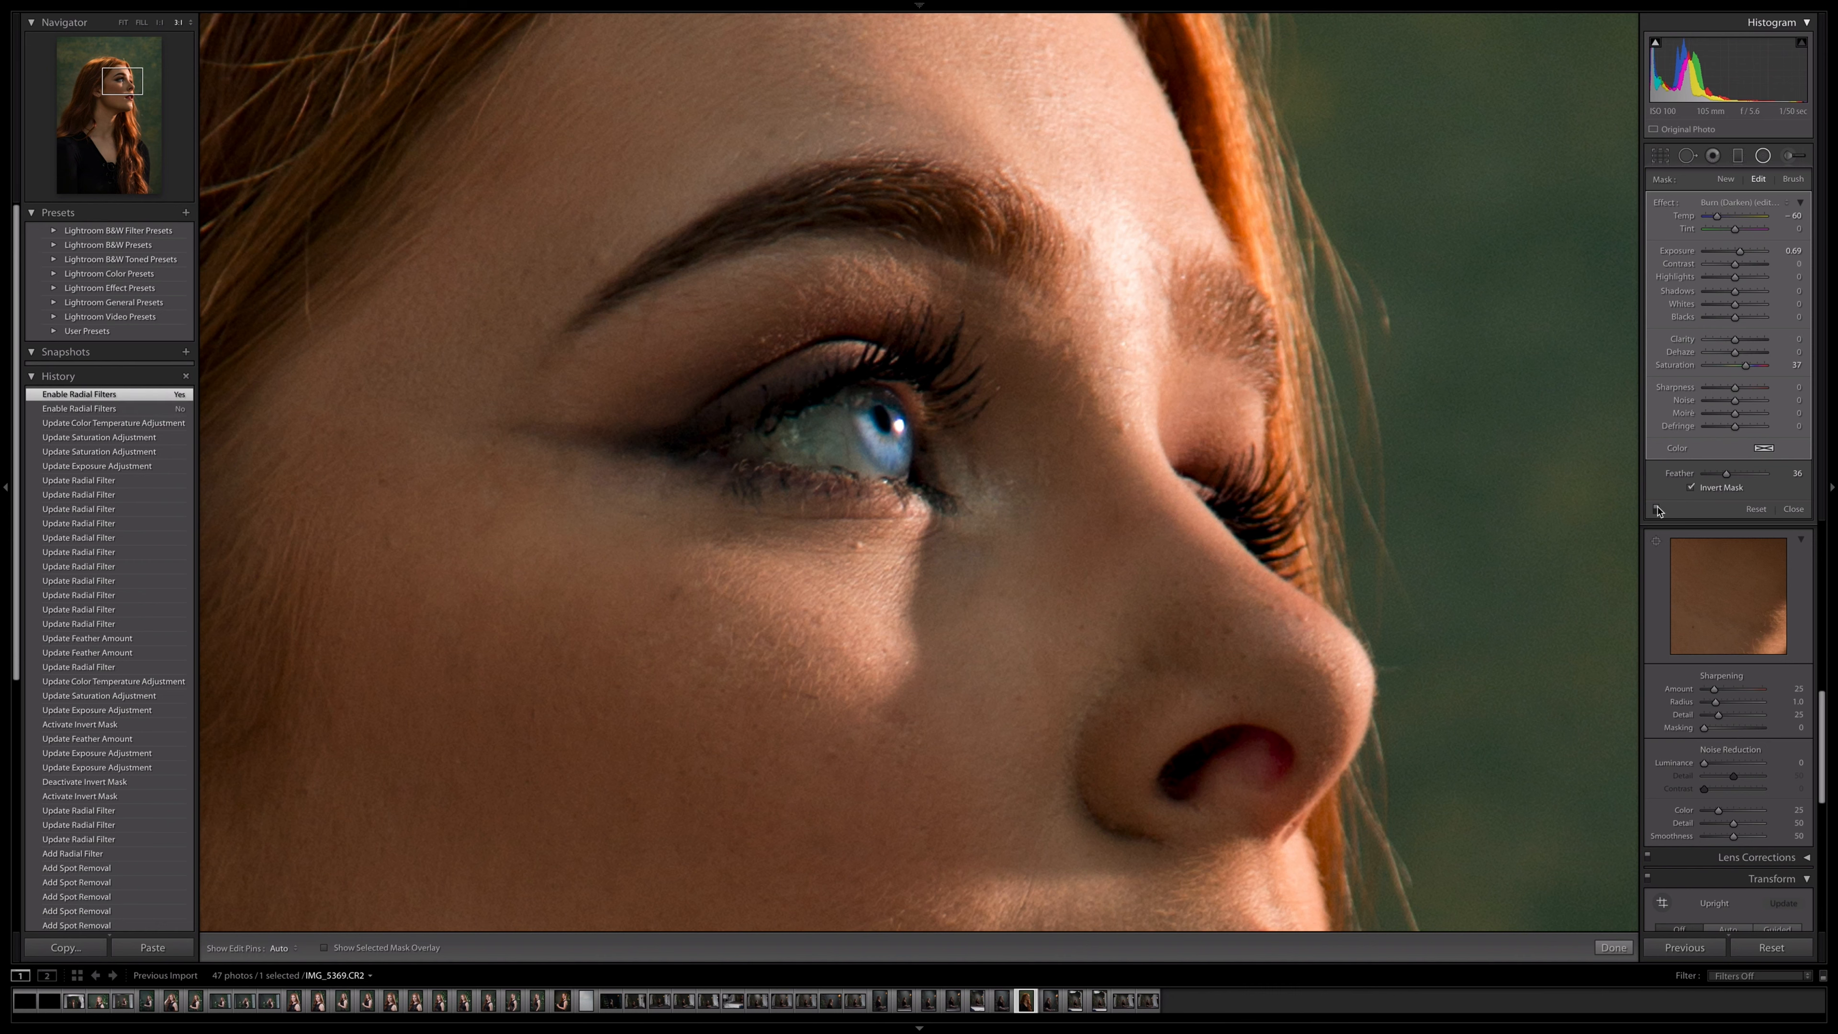
pyautogui.hotkey('ctrl', '0')
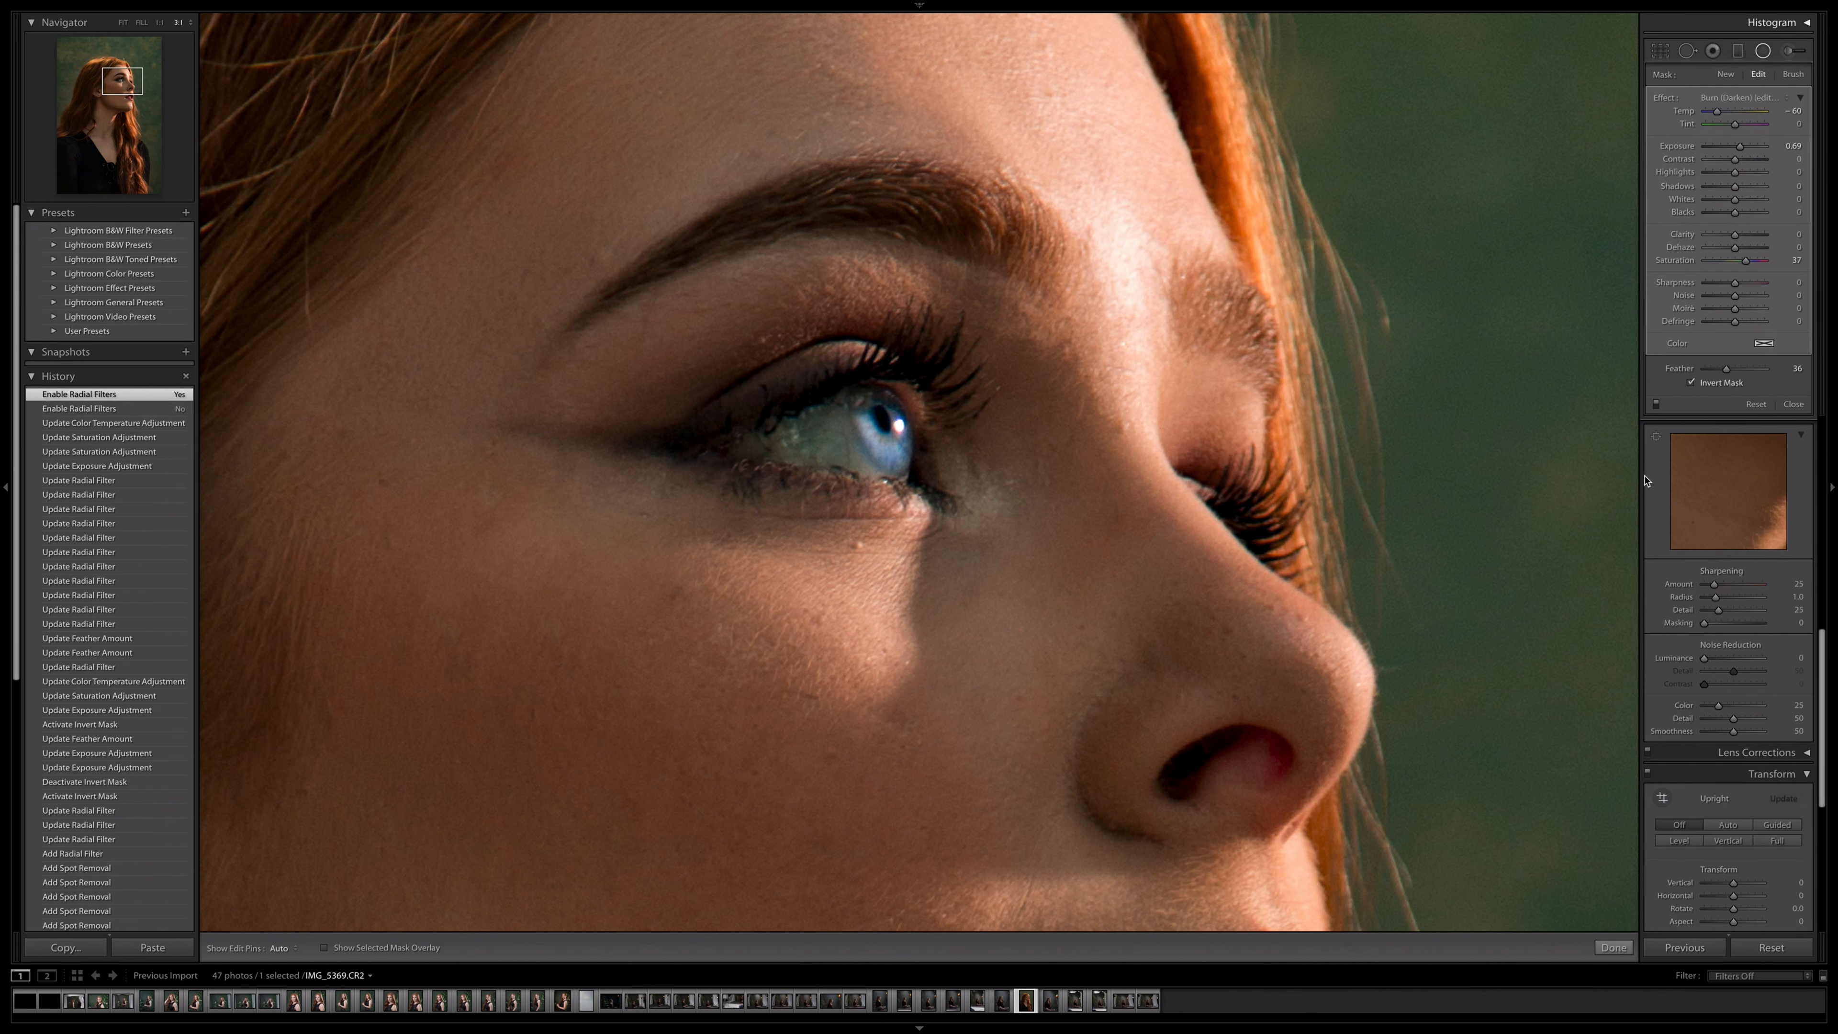
pyautogui.press('z')
pyautogui.hotkey('ctrl', '-')
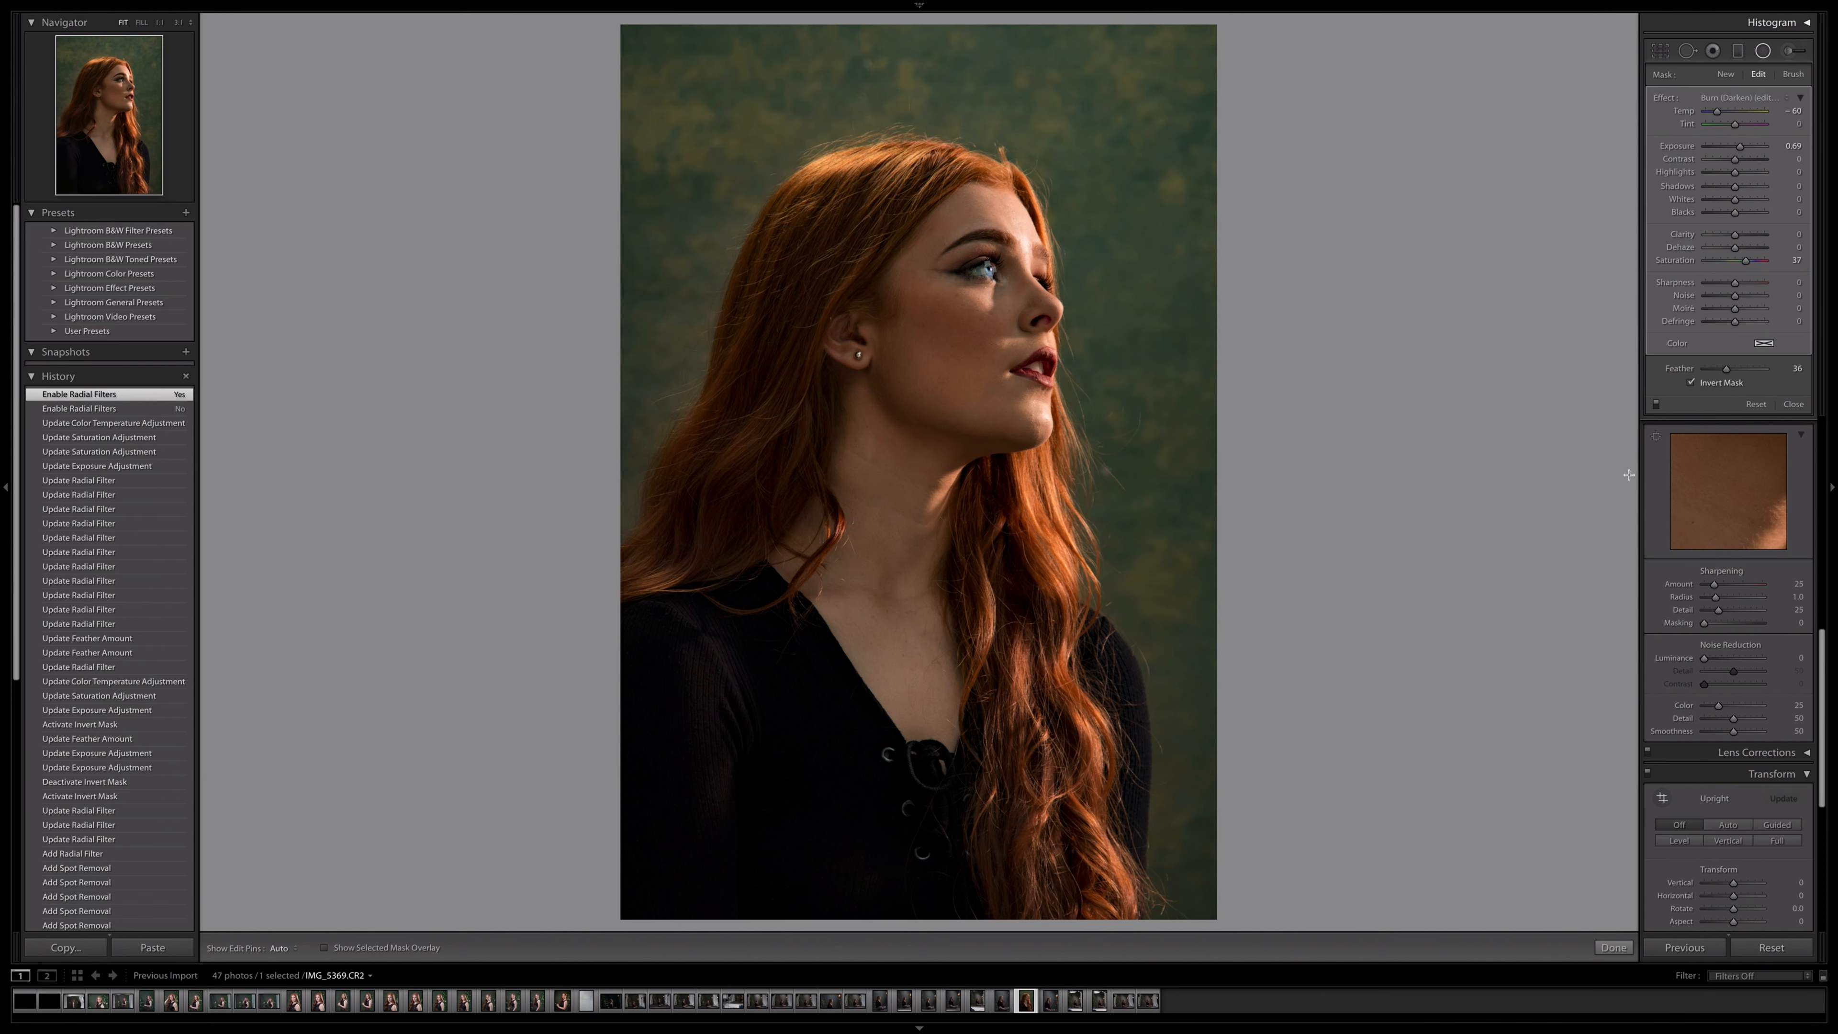
pyautogui.moveTo(1196, 384)
pyautogui.click(1799, 405)
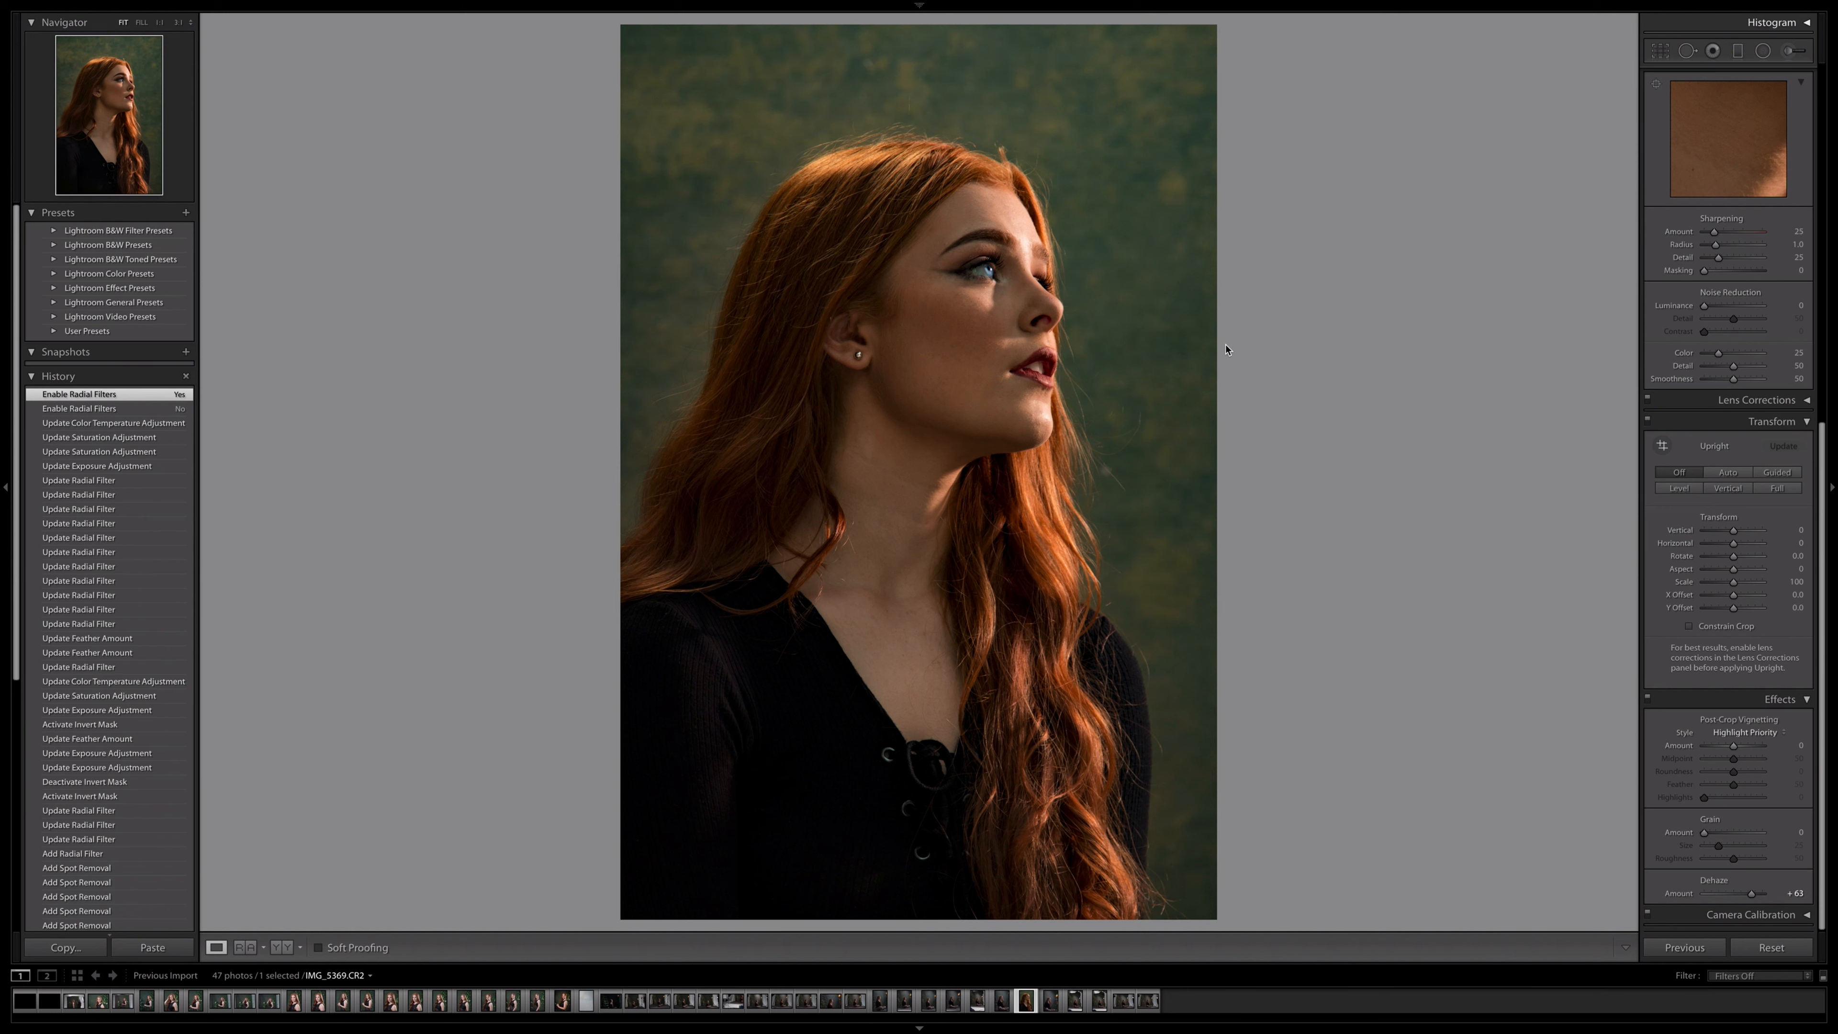
# Step: Add a new radial filter, place it over the top of the head and hair, and invert its mask
pyautogui.click(1164, 342)
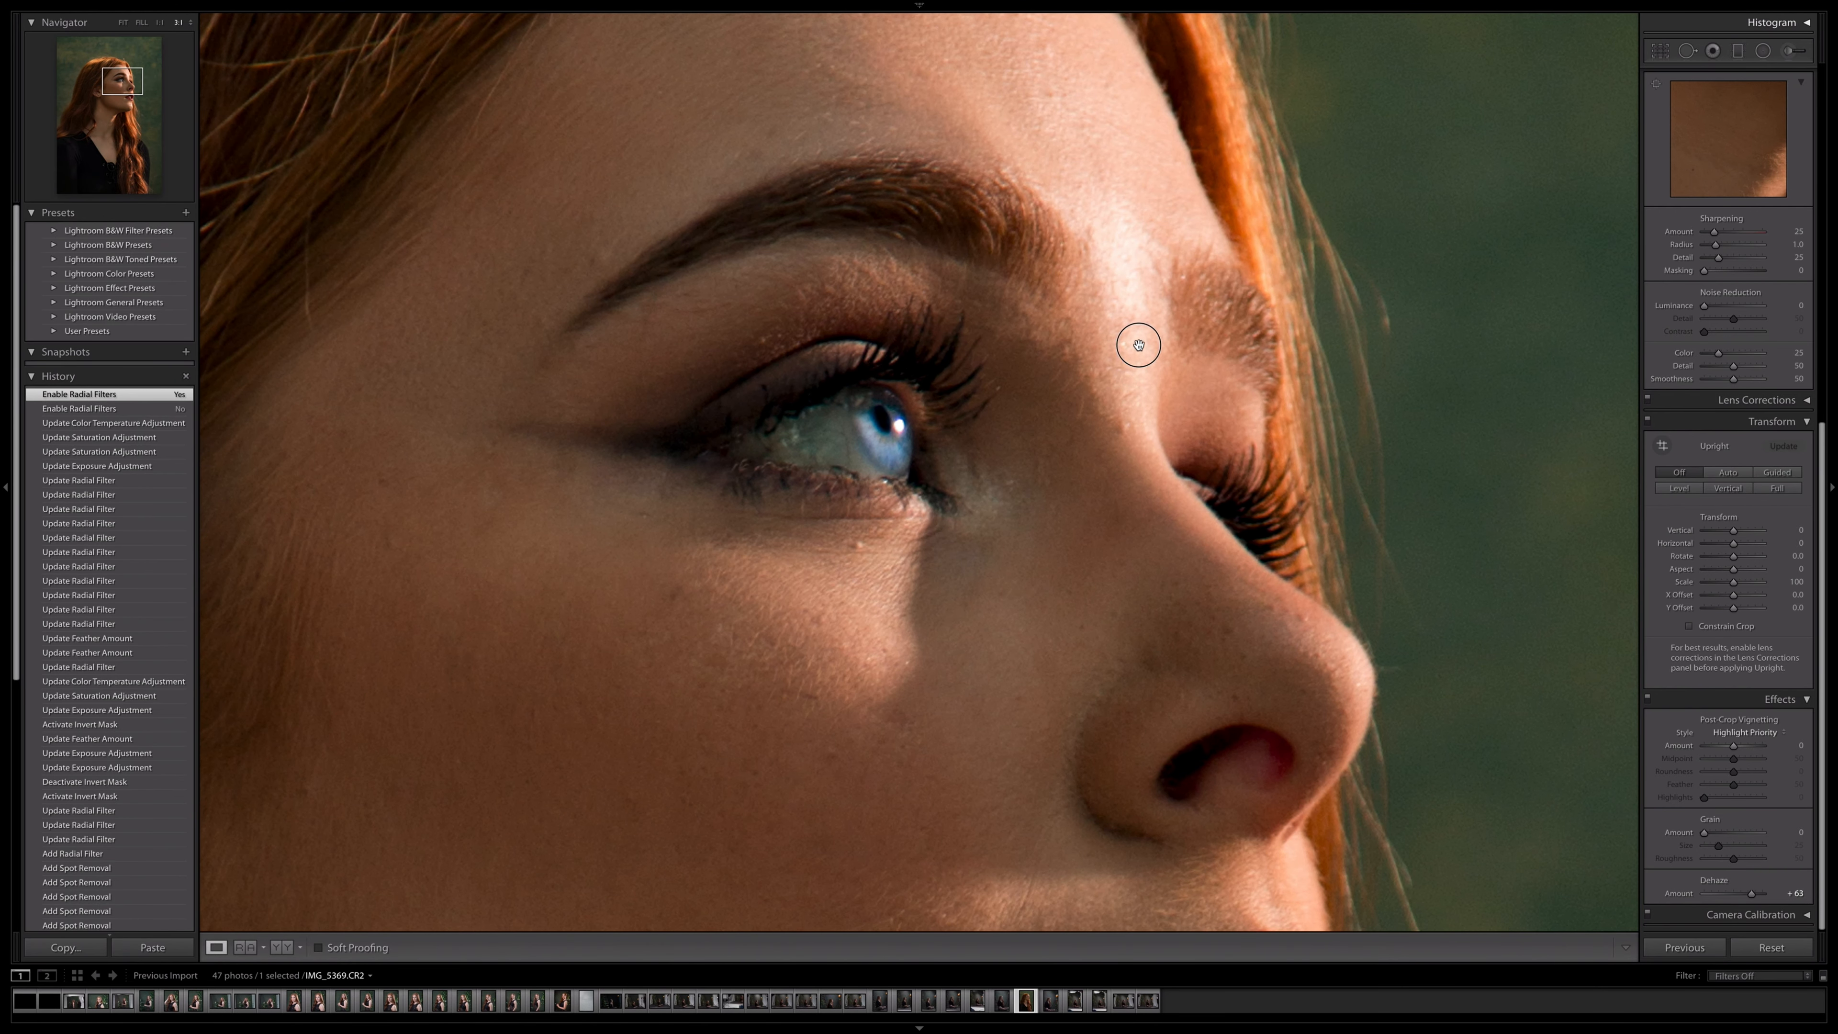
pyautogui.moveTo(1136, 345); pyautogui.dragTo(942, 713)
pyautogui.click(991, 372)
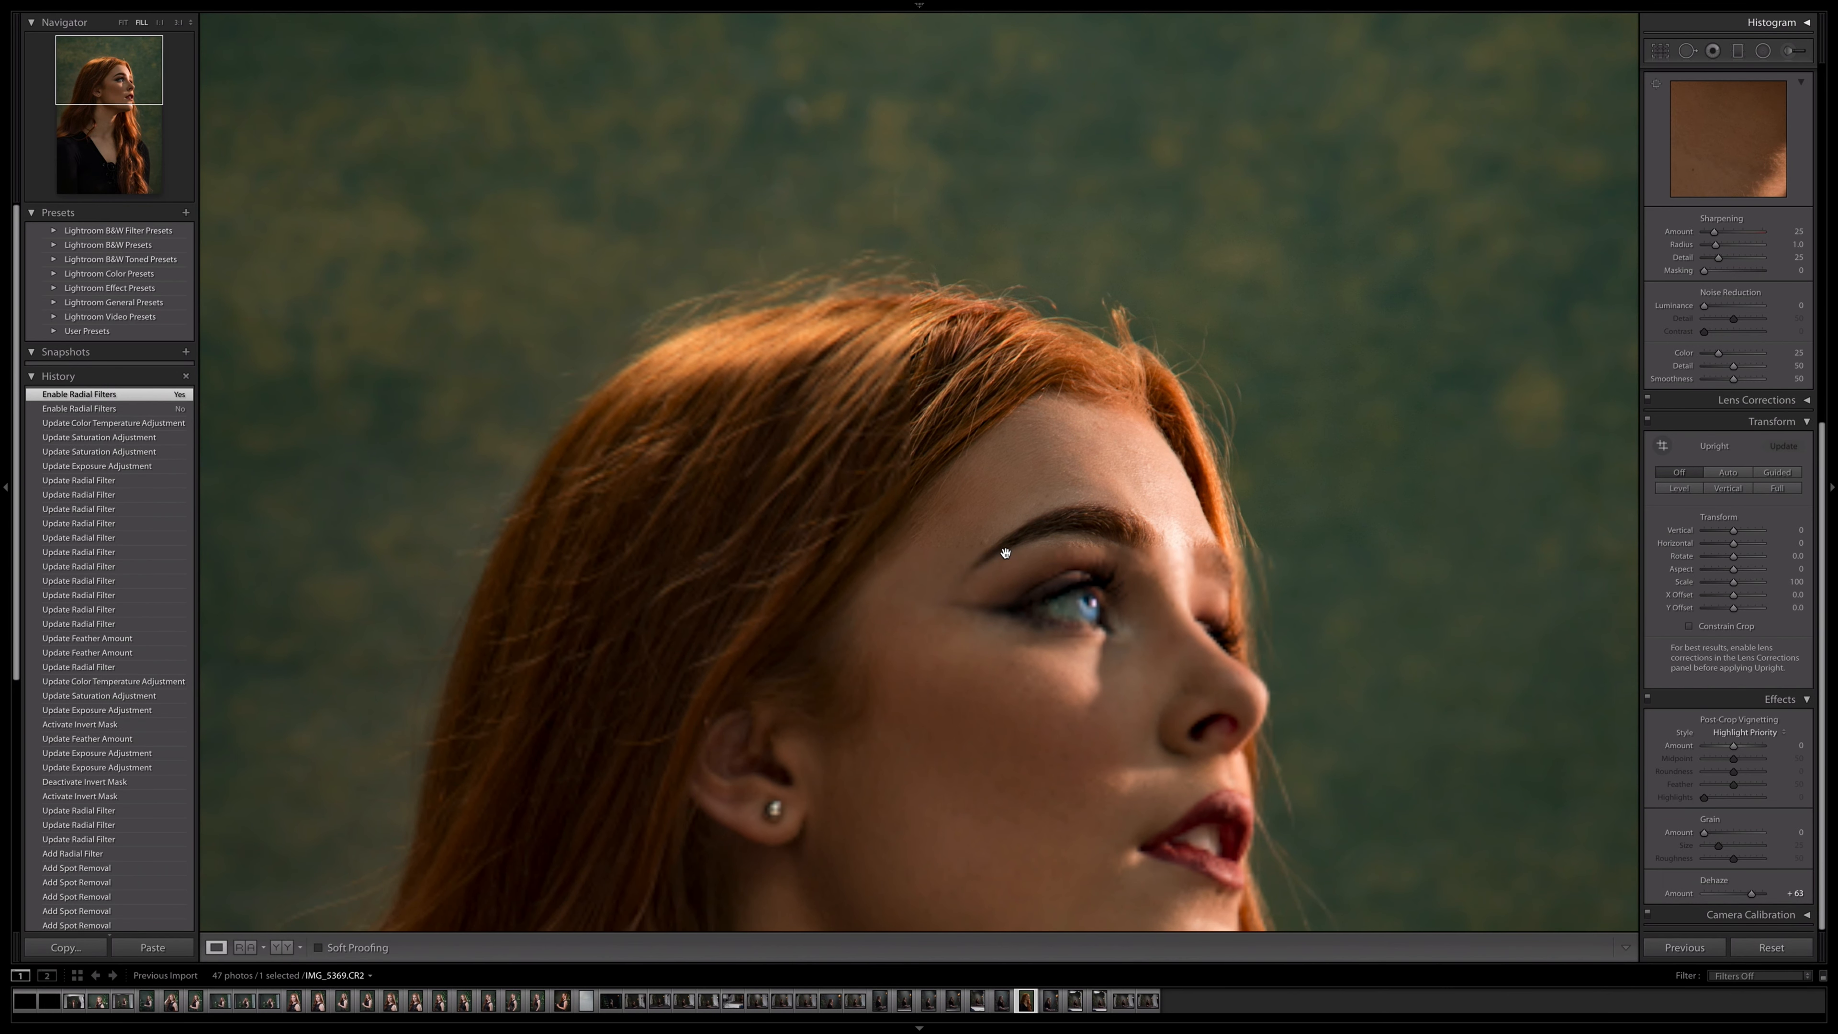
pyautogui.click(1782, 47)
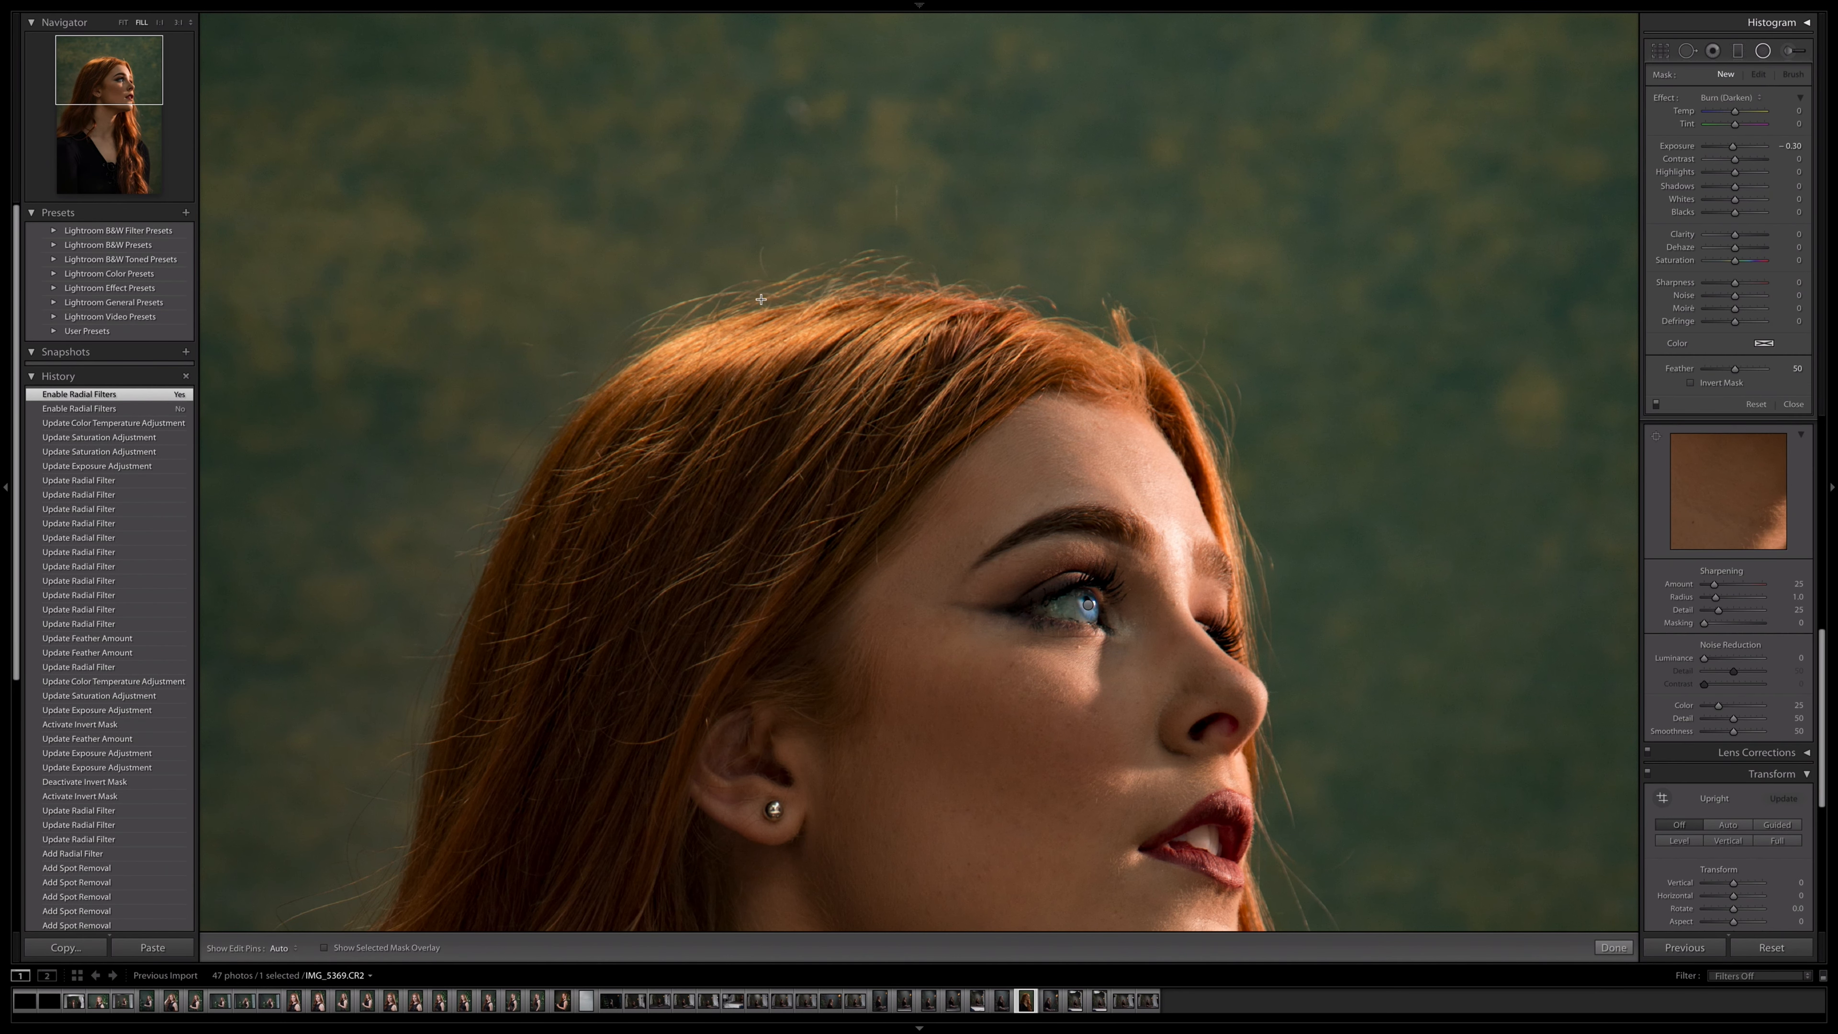
pyautogui.moveTo(707, 280)
pyautogui.mouseDown()
pyautogui.moveTo(1346, 554)
pyautogui.moveTo(1235, 498)
pyautogui.mouseUp()
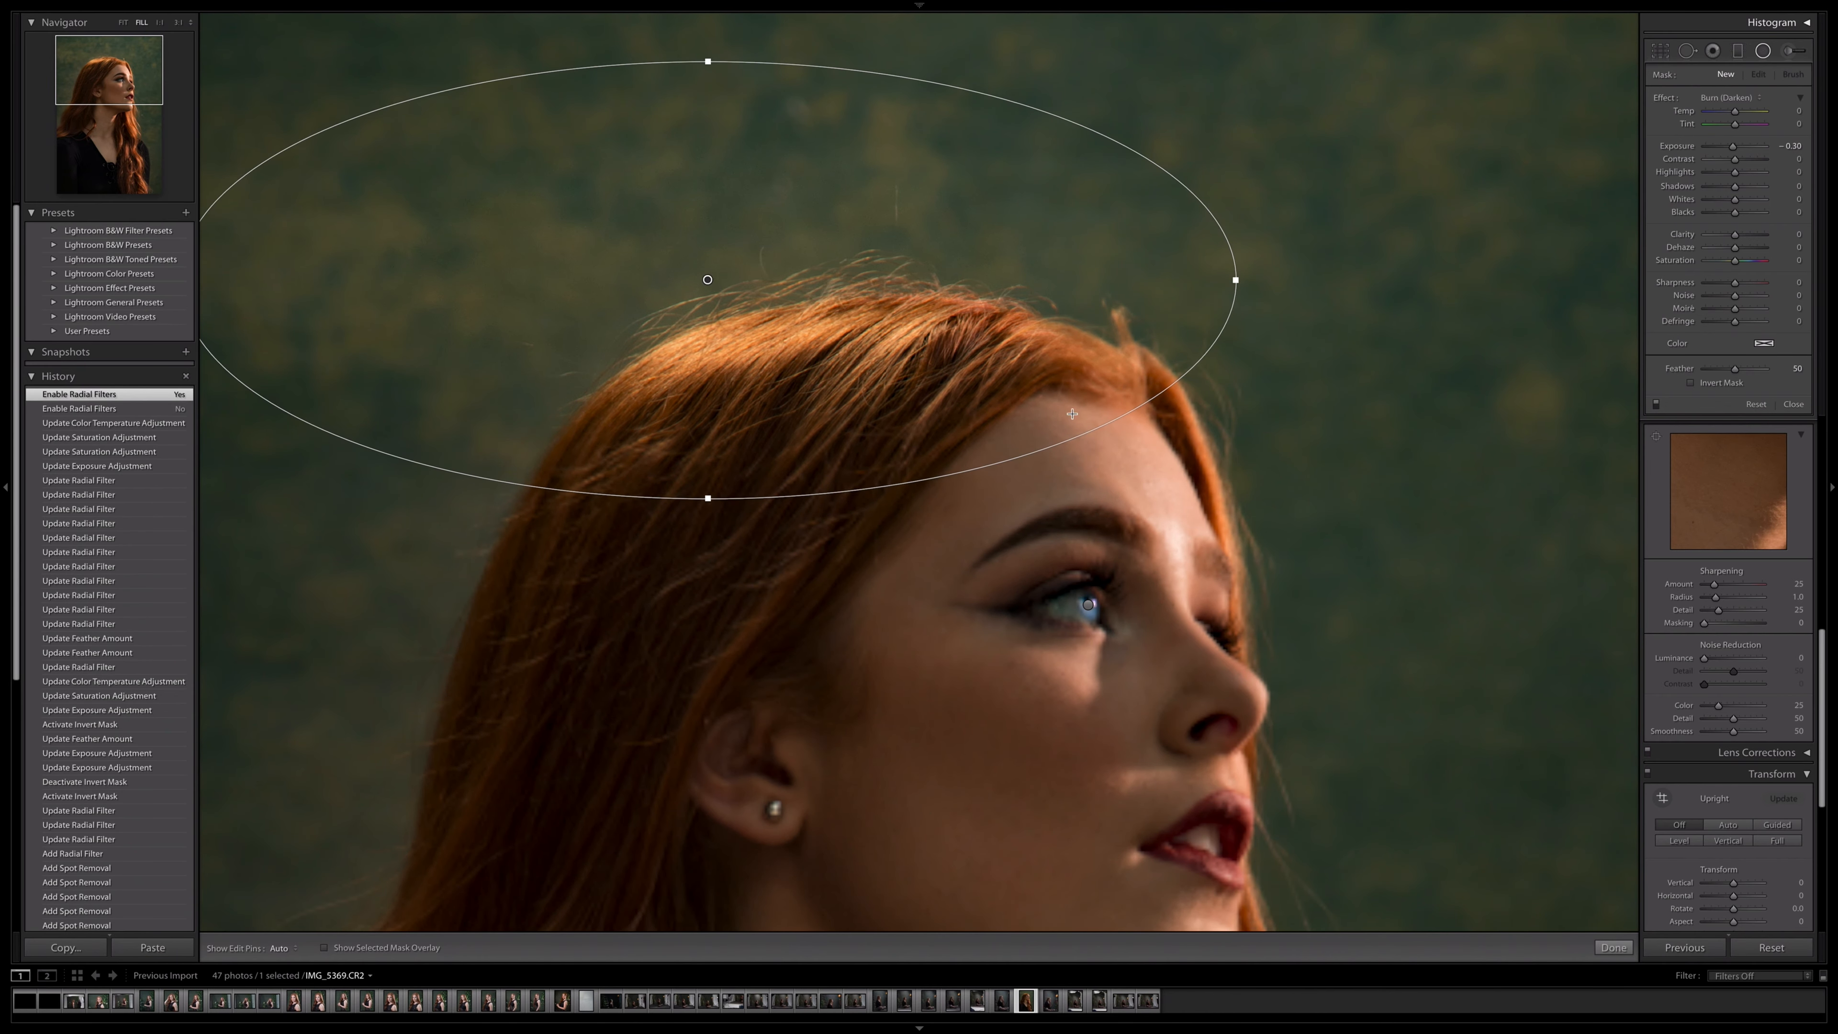
pyautogui.moveTo(994, 369); pyautogui.dragTo(1202, 466)
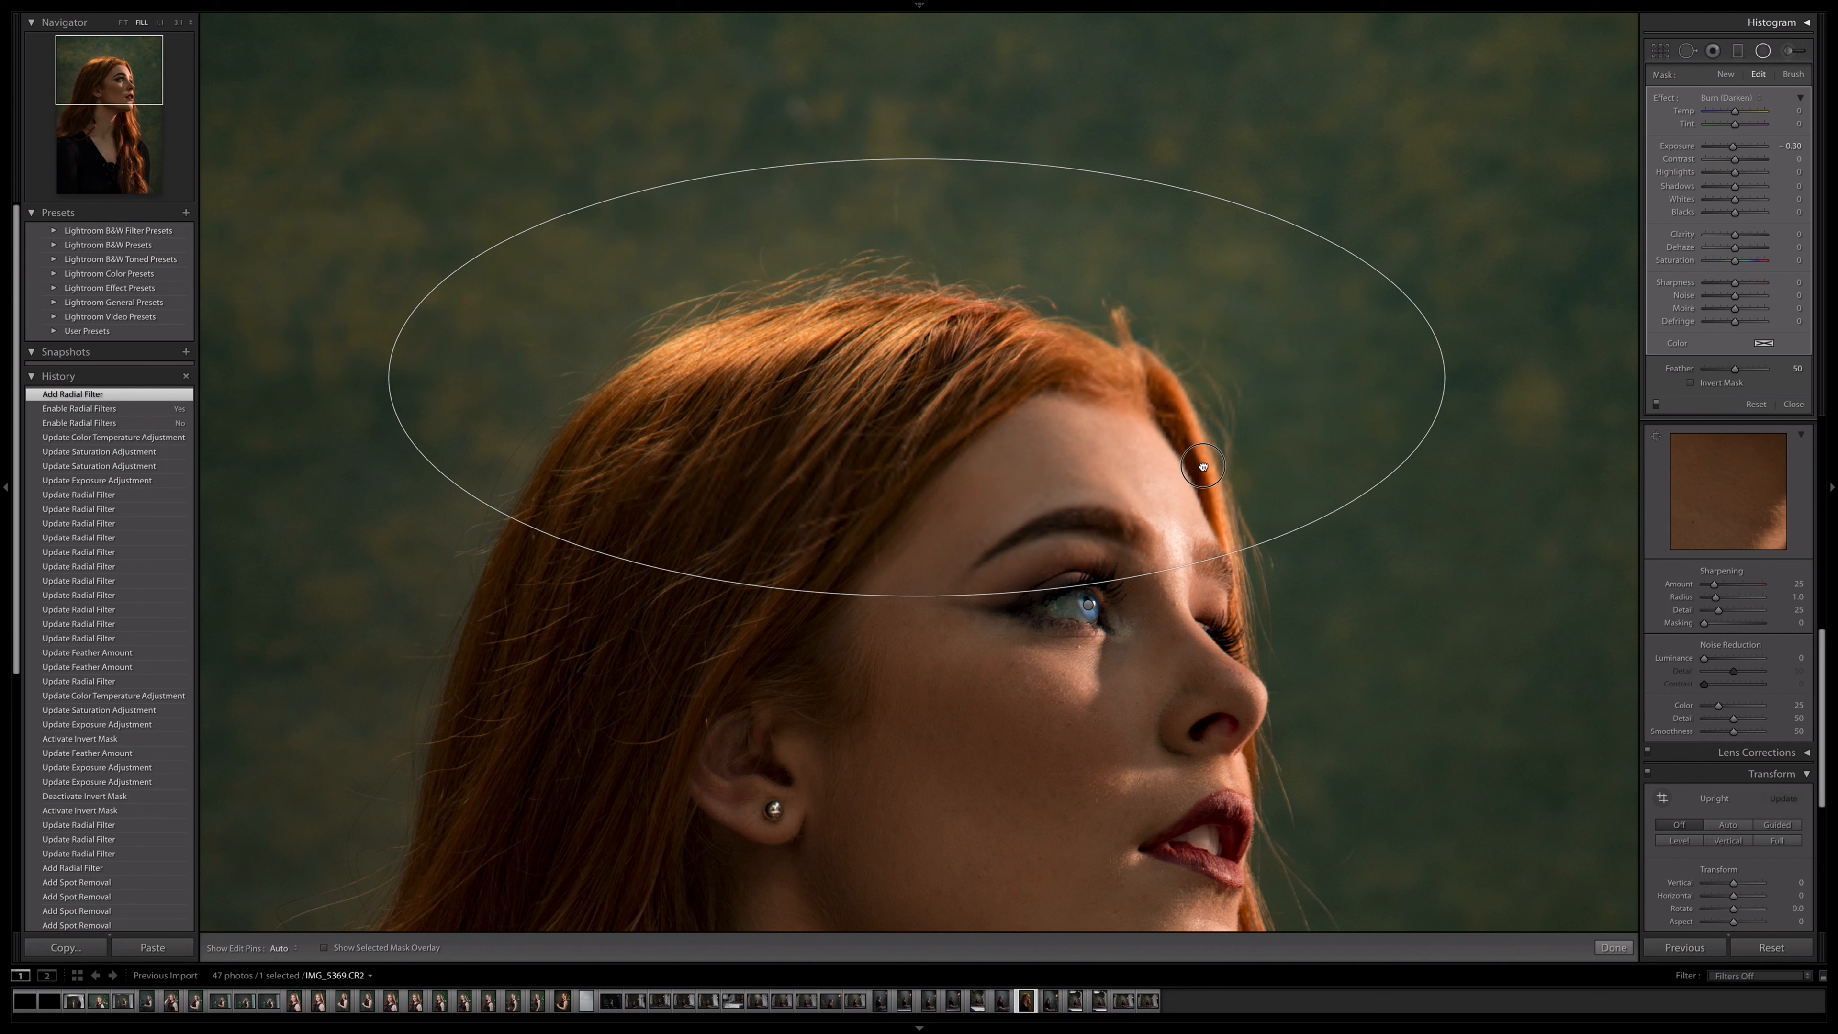
pyautogui.click(1203, 467)
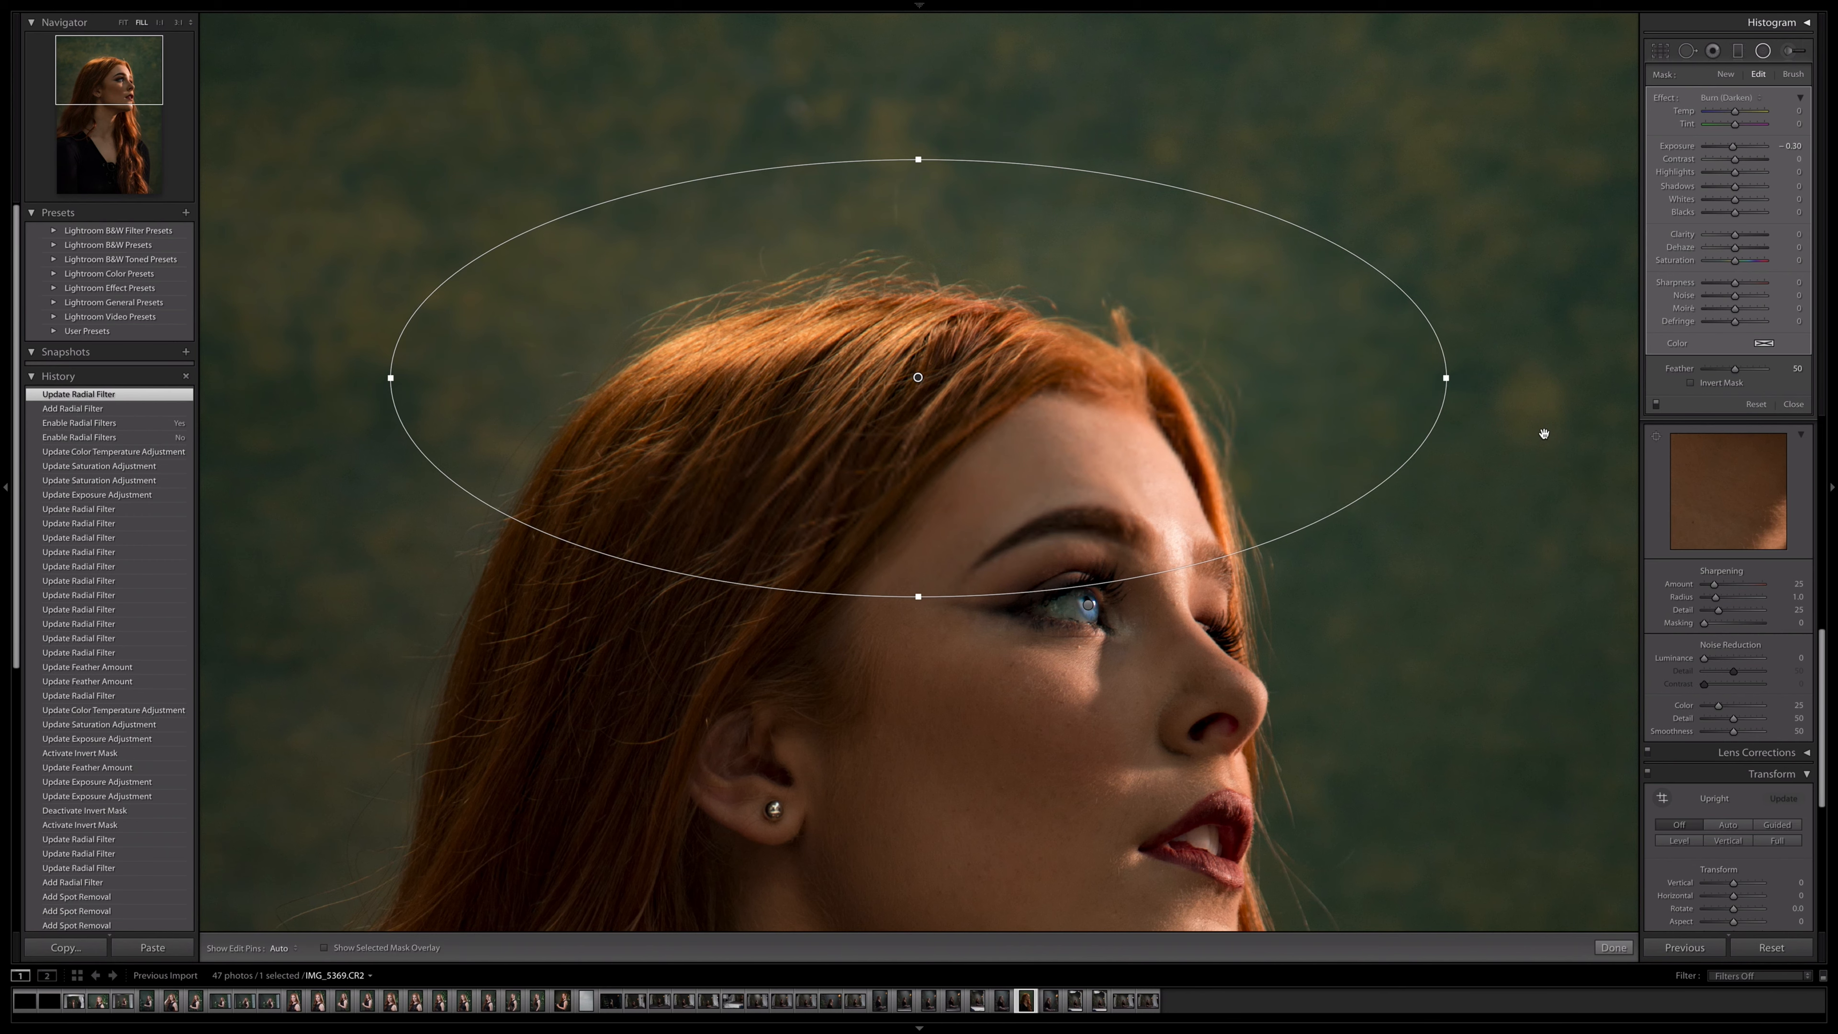
pyautogui.click(1692, 384)
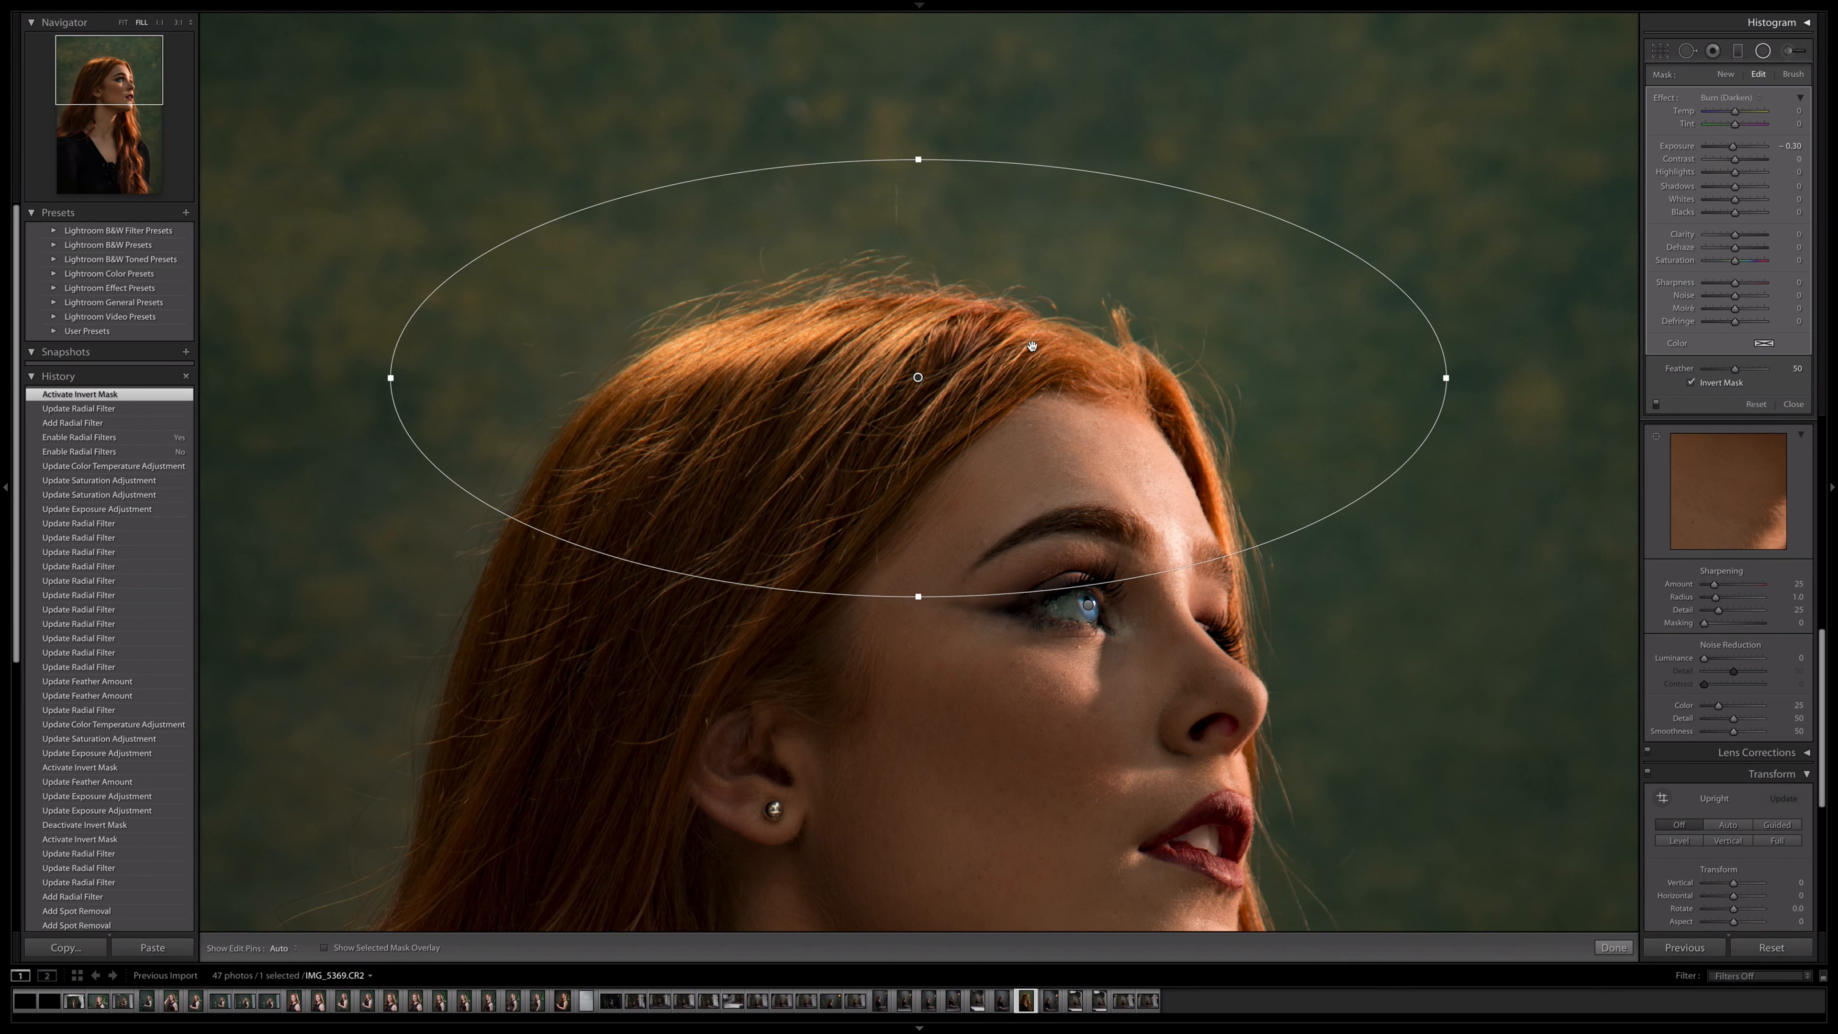
# Step: Narrow and flatten the hair filter's ellipse to fit the lit hair on the crown of the head
pyautogui.moveTo(1444, 378); pyautogui.dragTo(1376, 377)
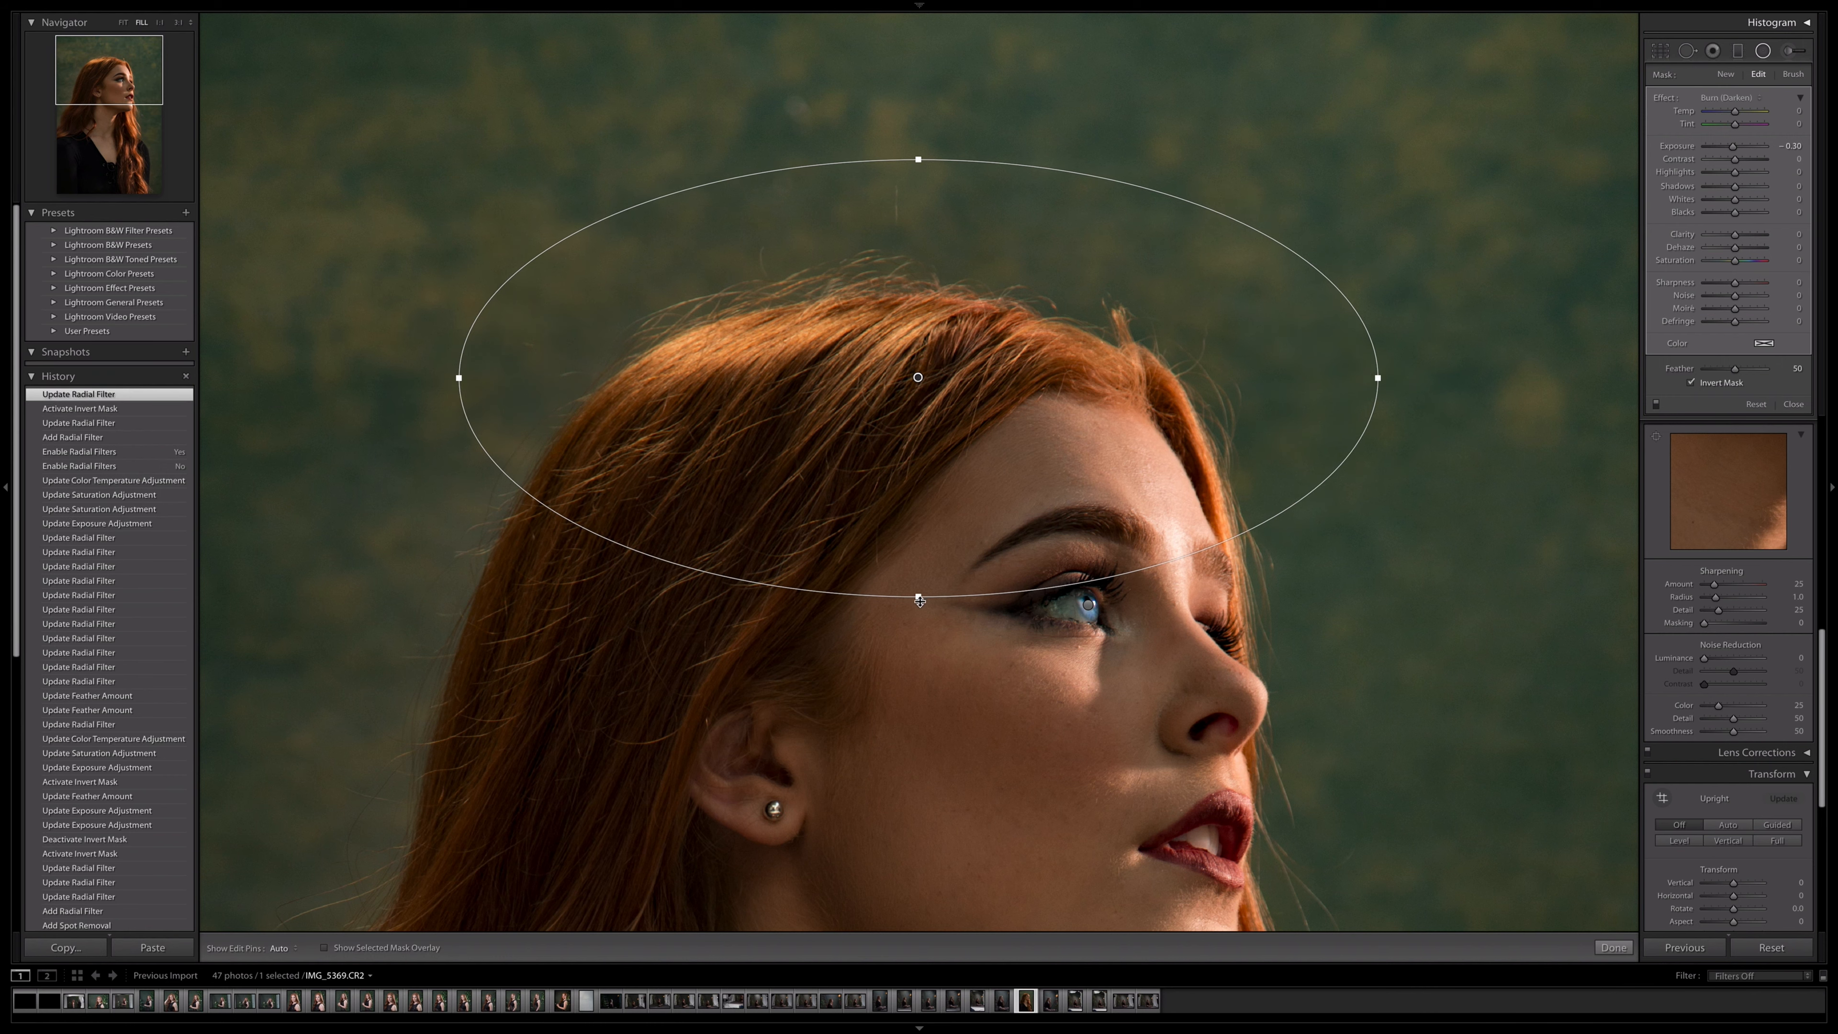
pyautogui.moveTo(919, 600); pyautogui.dragTo(917, 491)
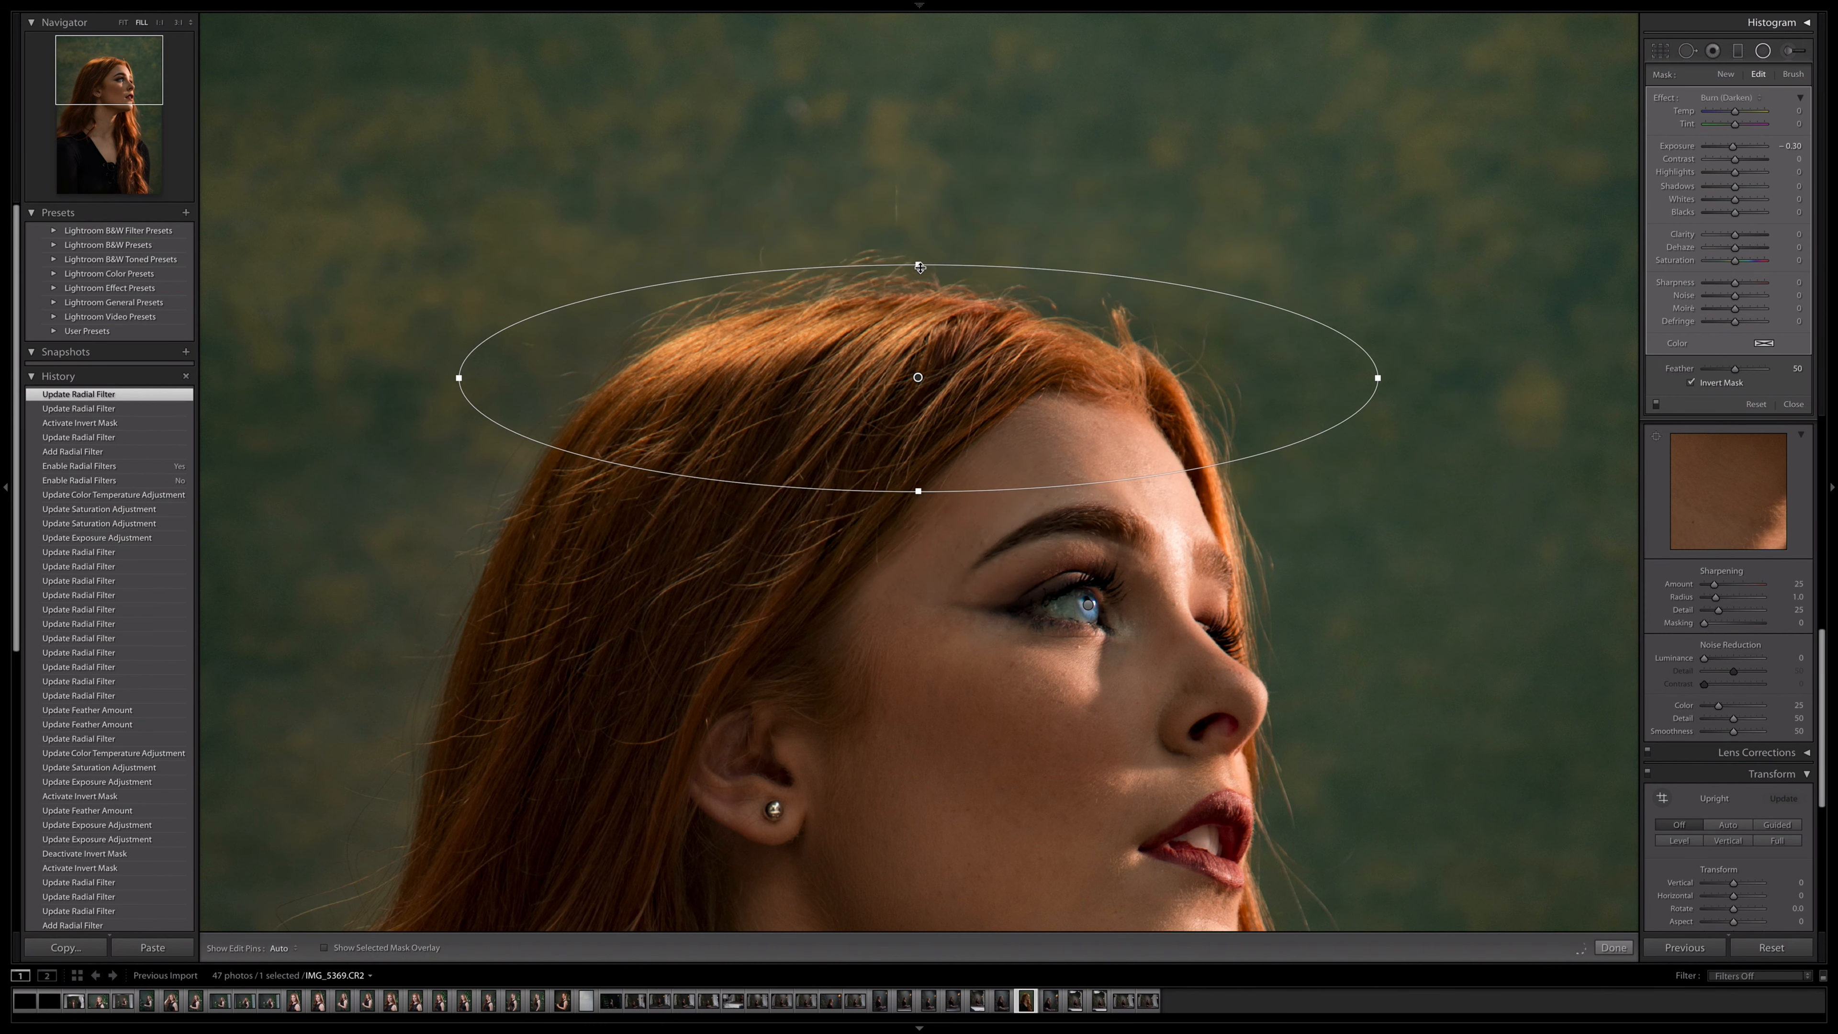
pyautogui.moveTo(919, 267); pyautogui.dragTo(918, 274)
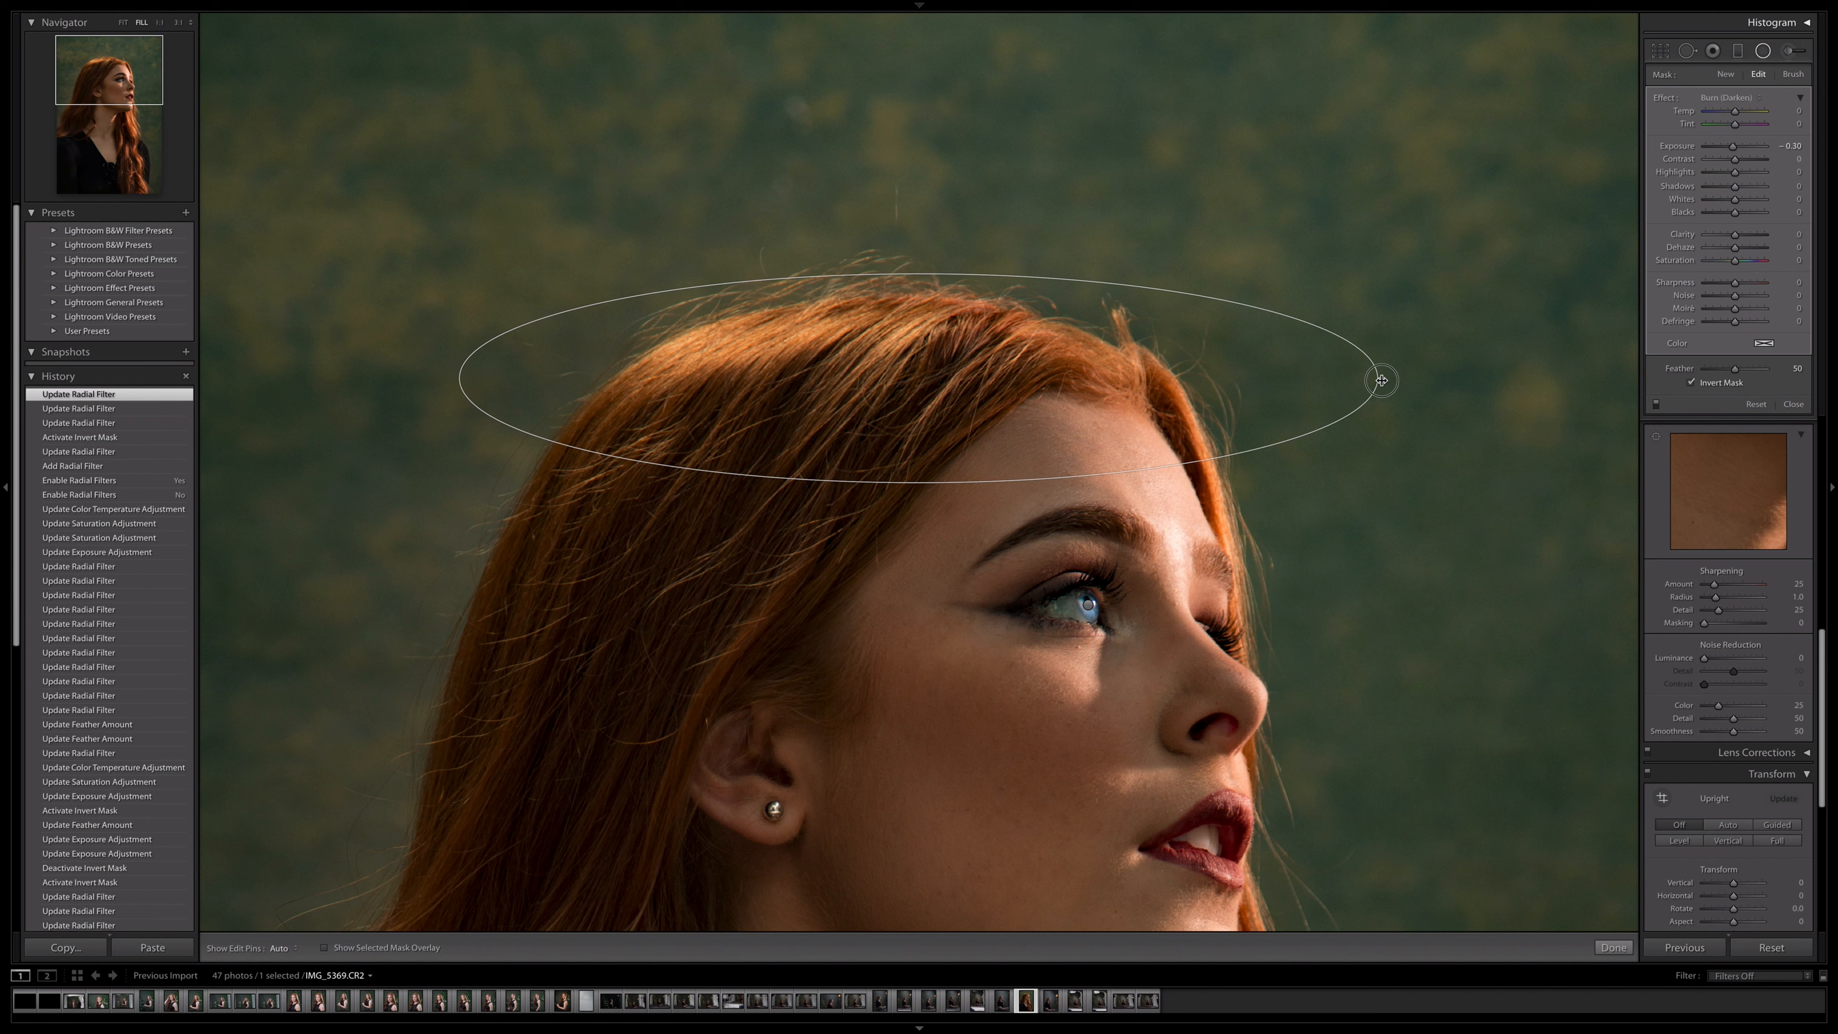
pyautogui.moveTo(1381, 380); pyautogui.dragTo(1140, 370)
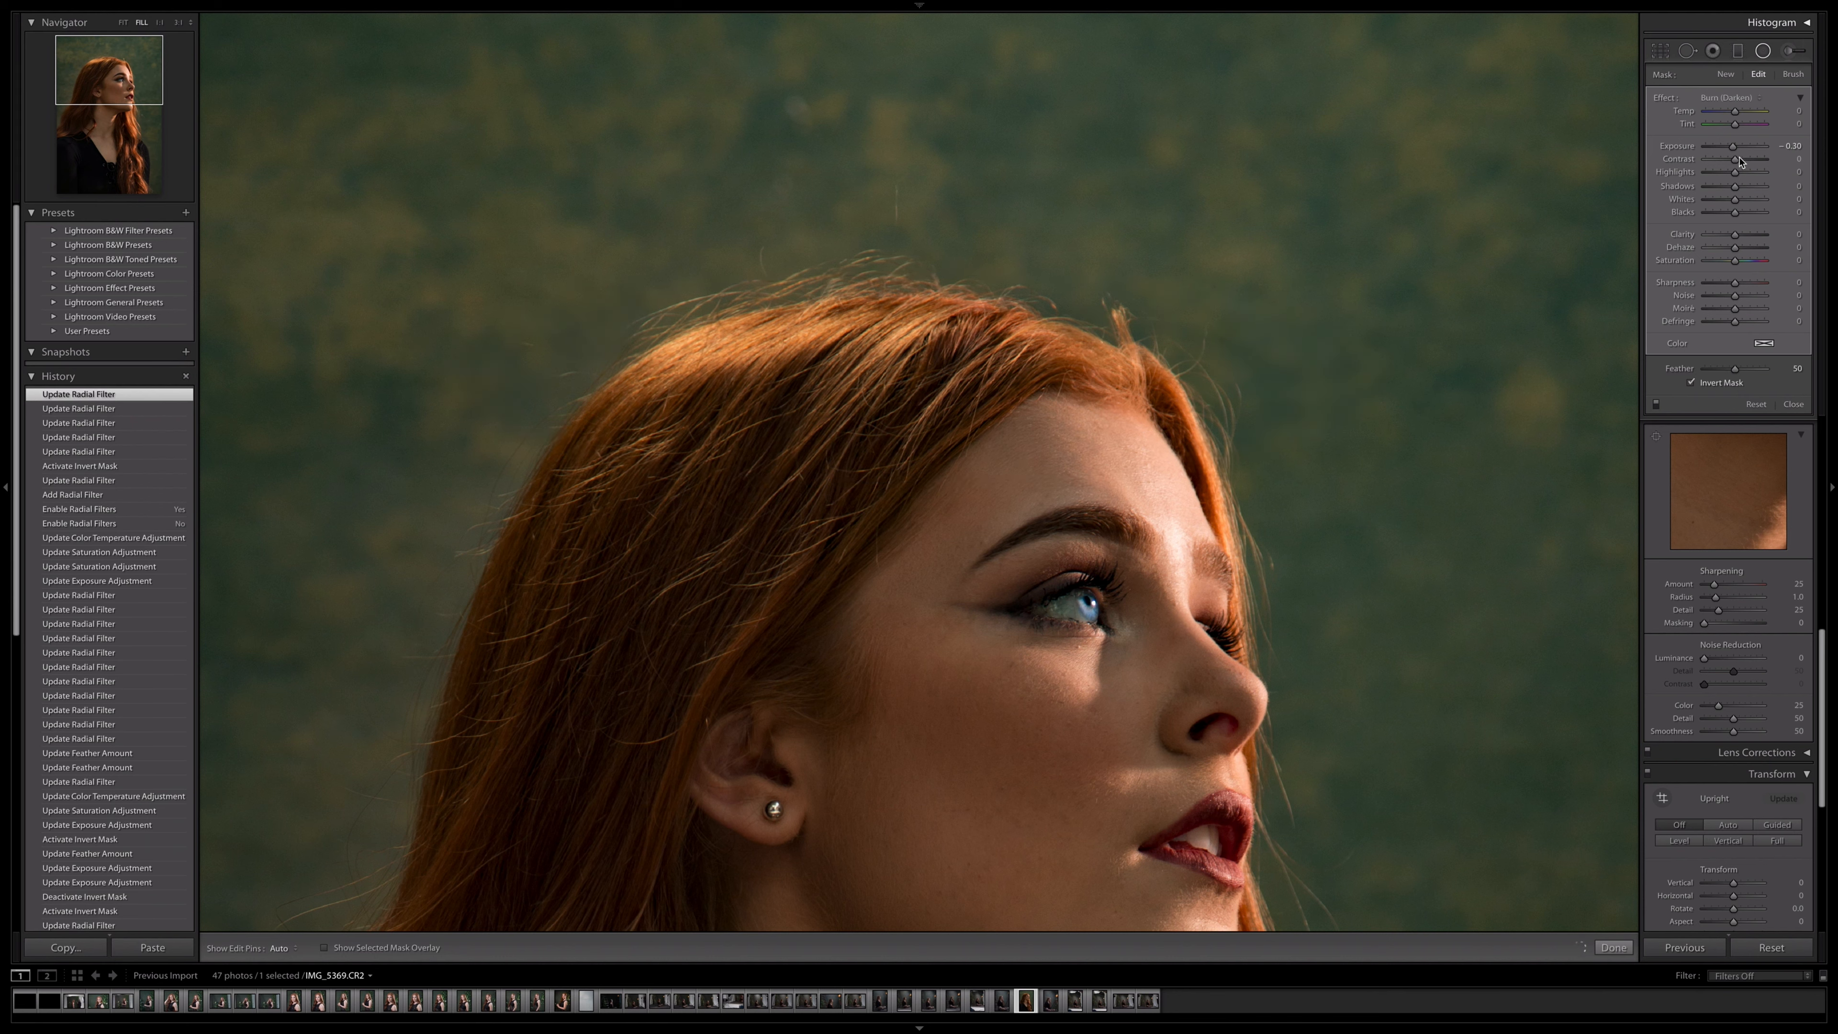
# Step: Lower the crown hair filter's whites to -100
pyautogui.moveTo(1734, 199); pyautogui.dragTo(1709, 202)
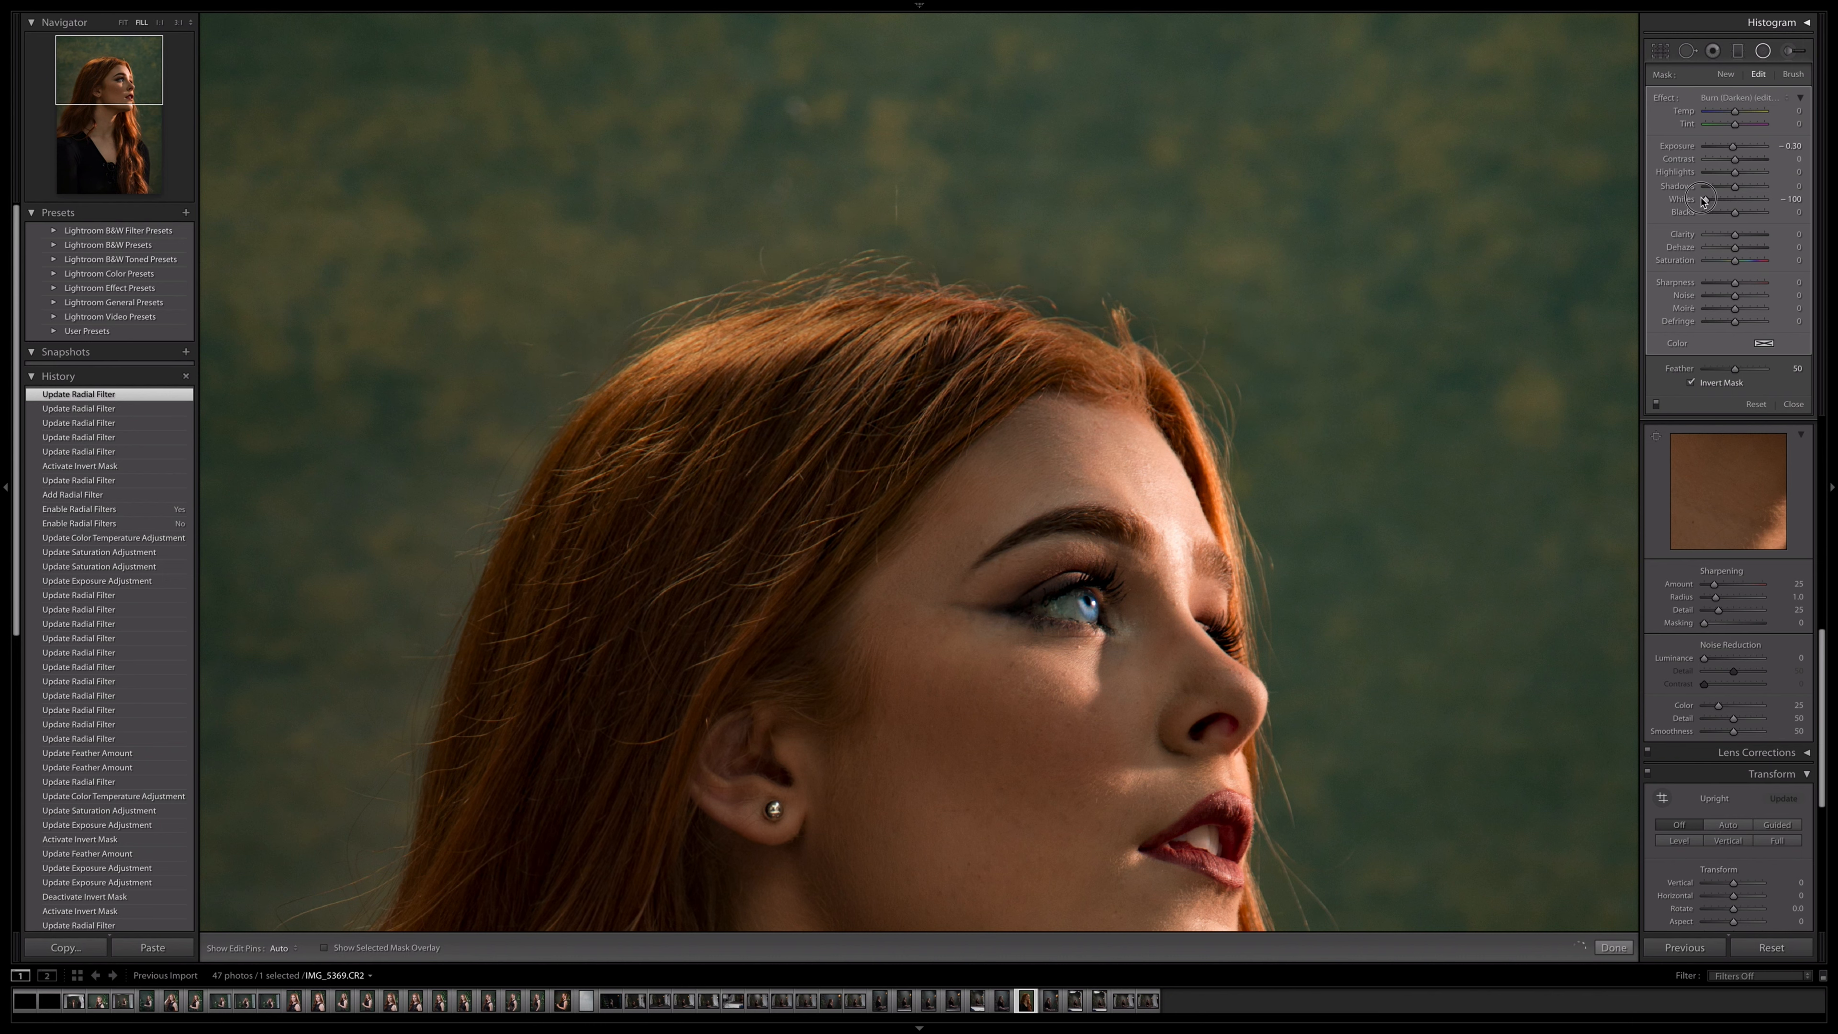
pyautogui.moveTo(1700, 201); pyautogui.dragTo(1696, 197)
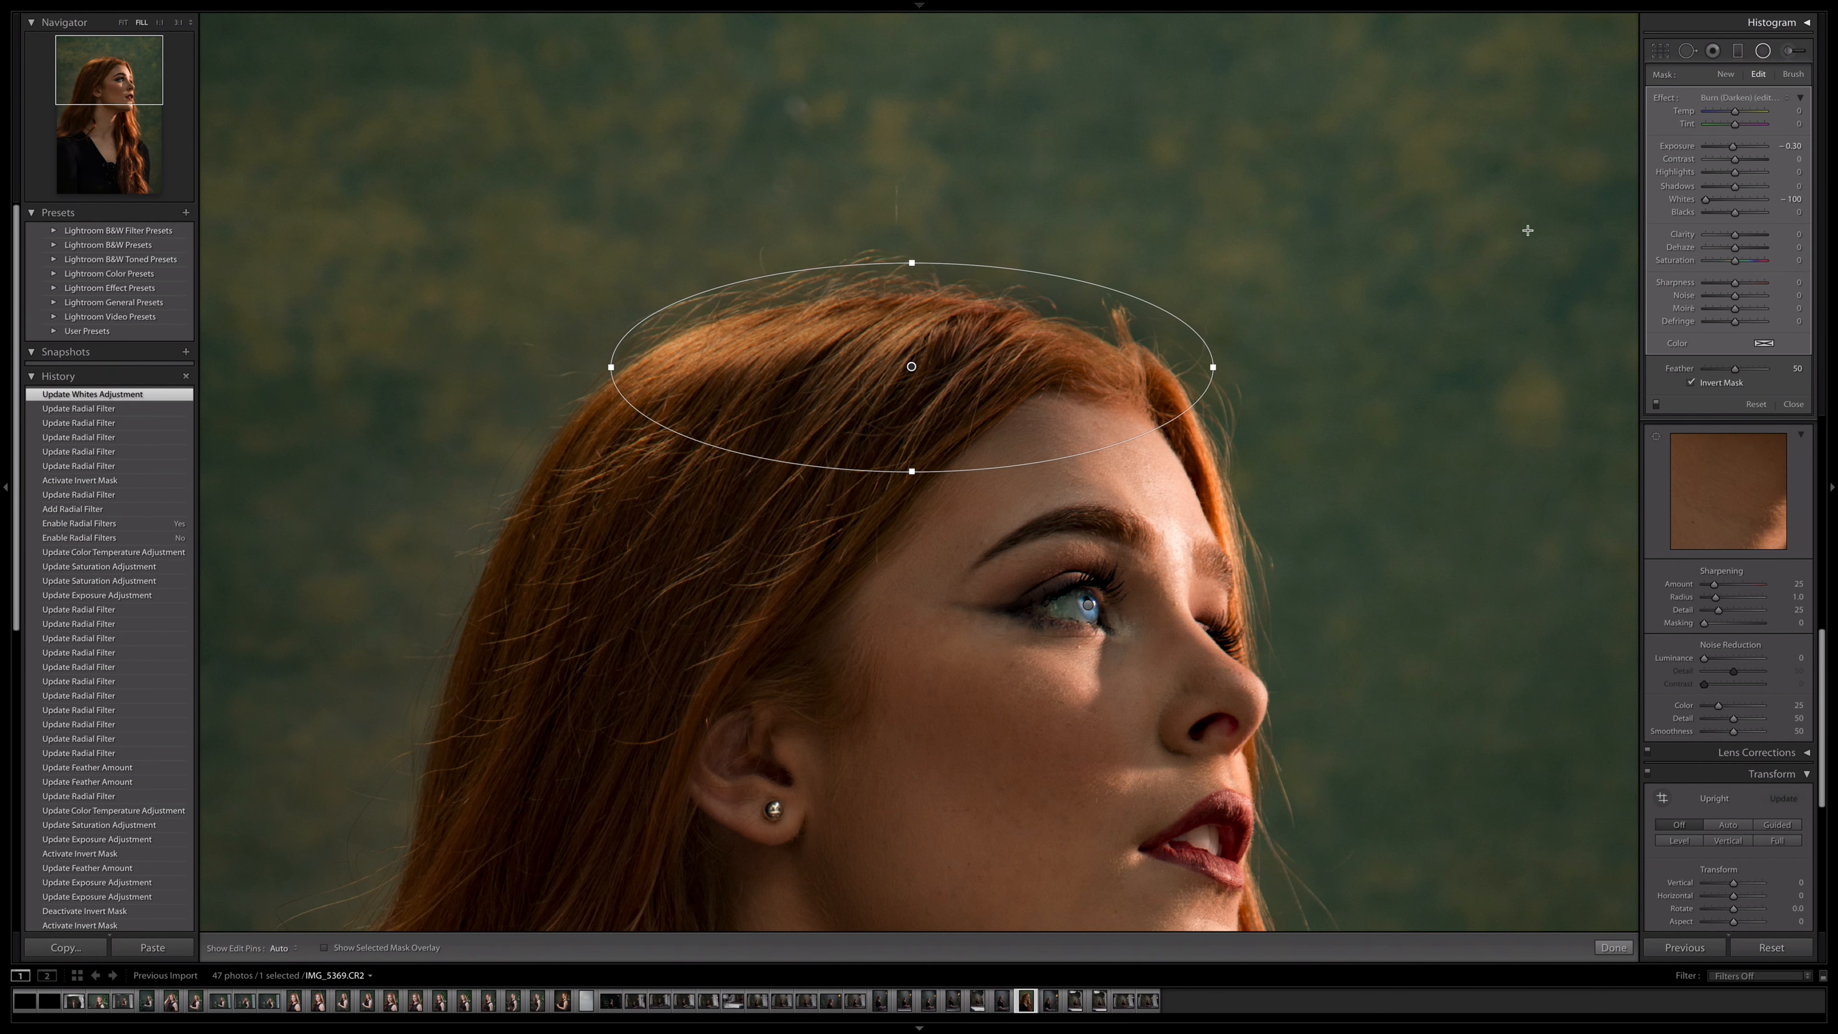
# Step: Add a tall, slightly tilted radial filter along the hair edge beside the forehead and nose, and invert its mask
pyautogui.moveTo(1279, 420); pyautogui.dragTo(1334, 494)
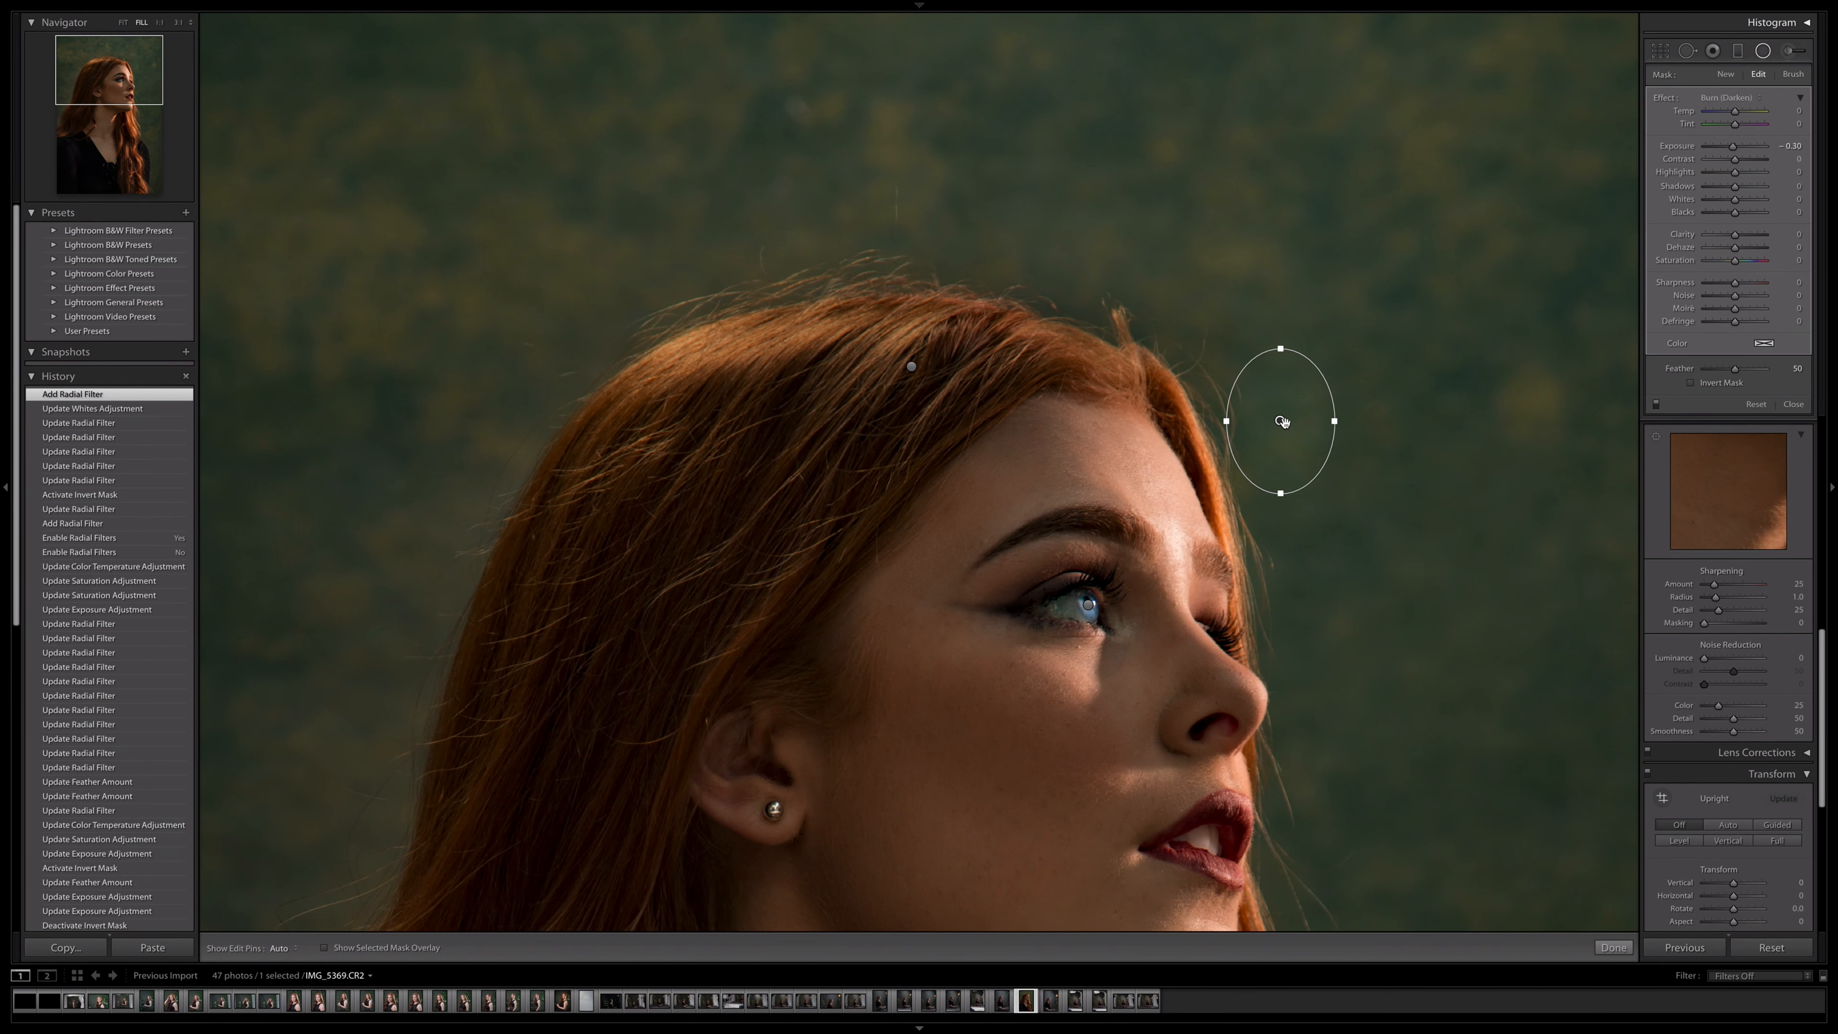
pyautogui.moveTo(1279, 420); pyautogui.dragTo(1216, 465)
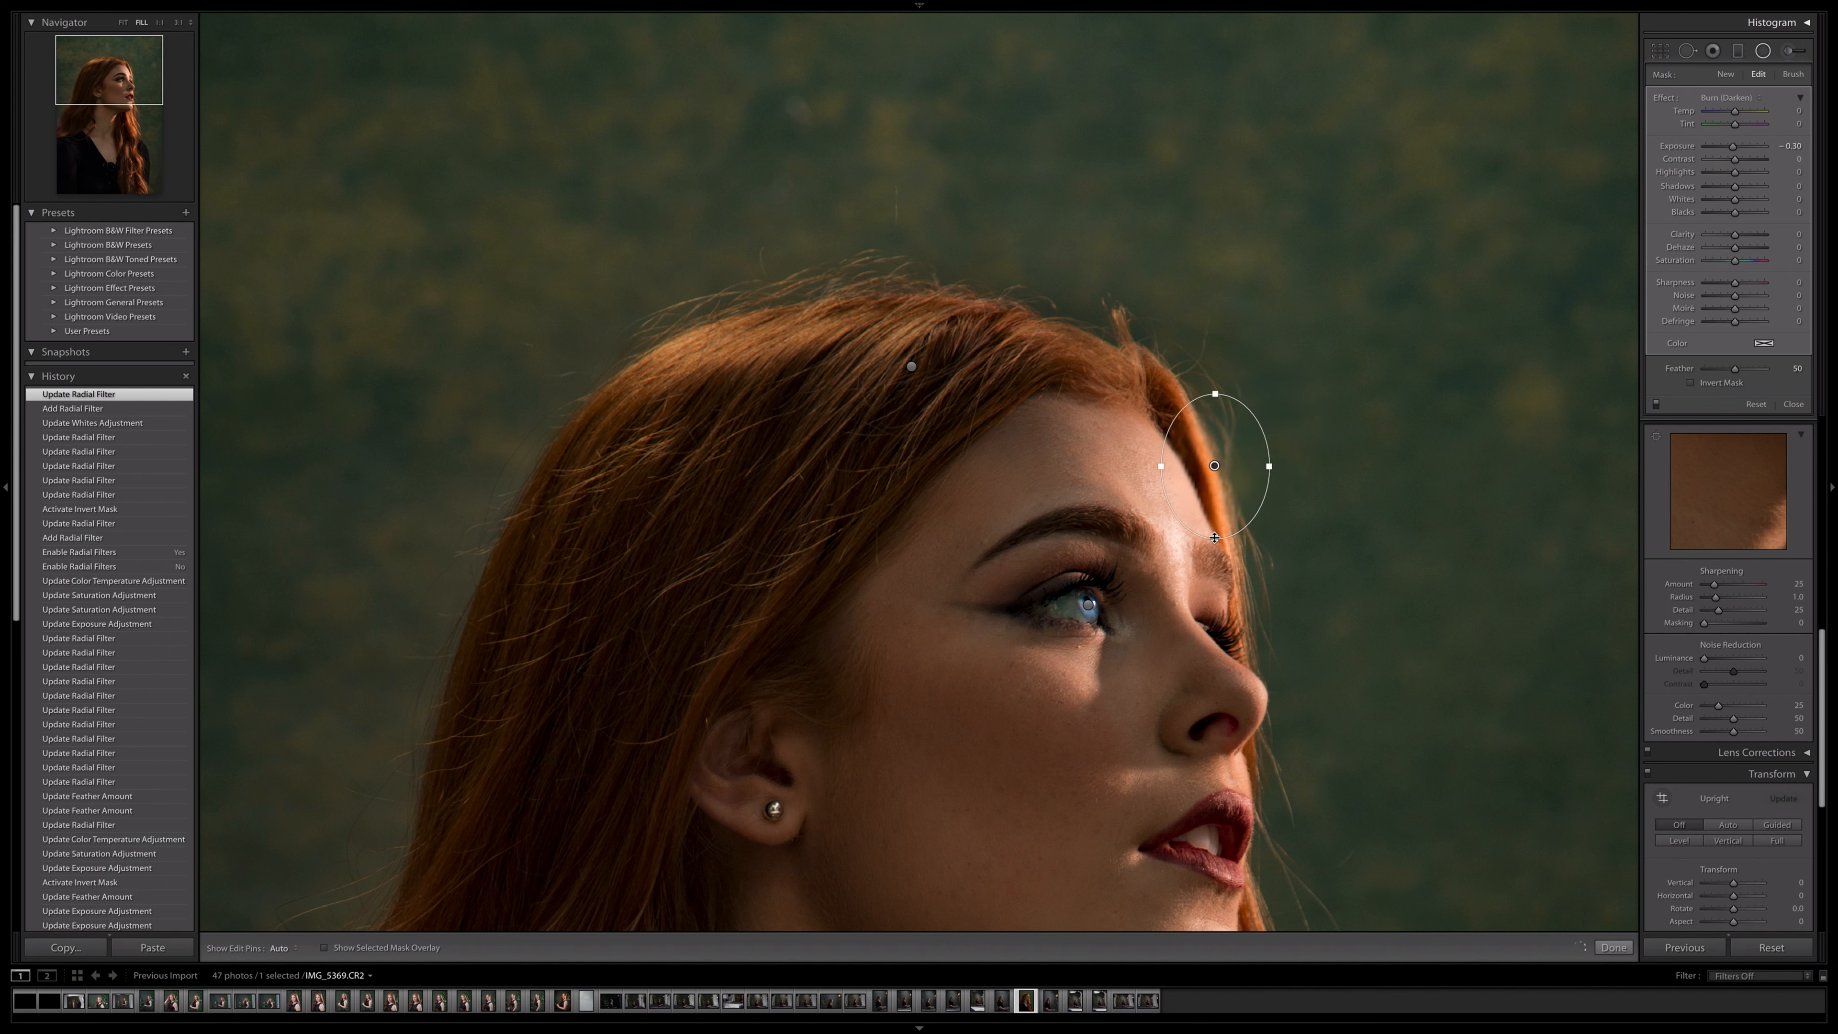
pyautogui.moveTo(1215, 539); pyautogui.dragTo(1214, 632)
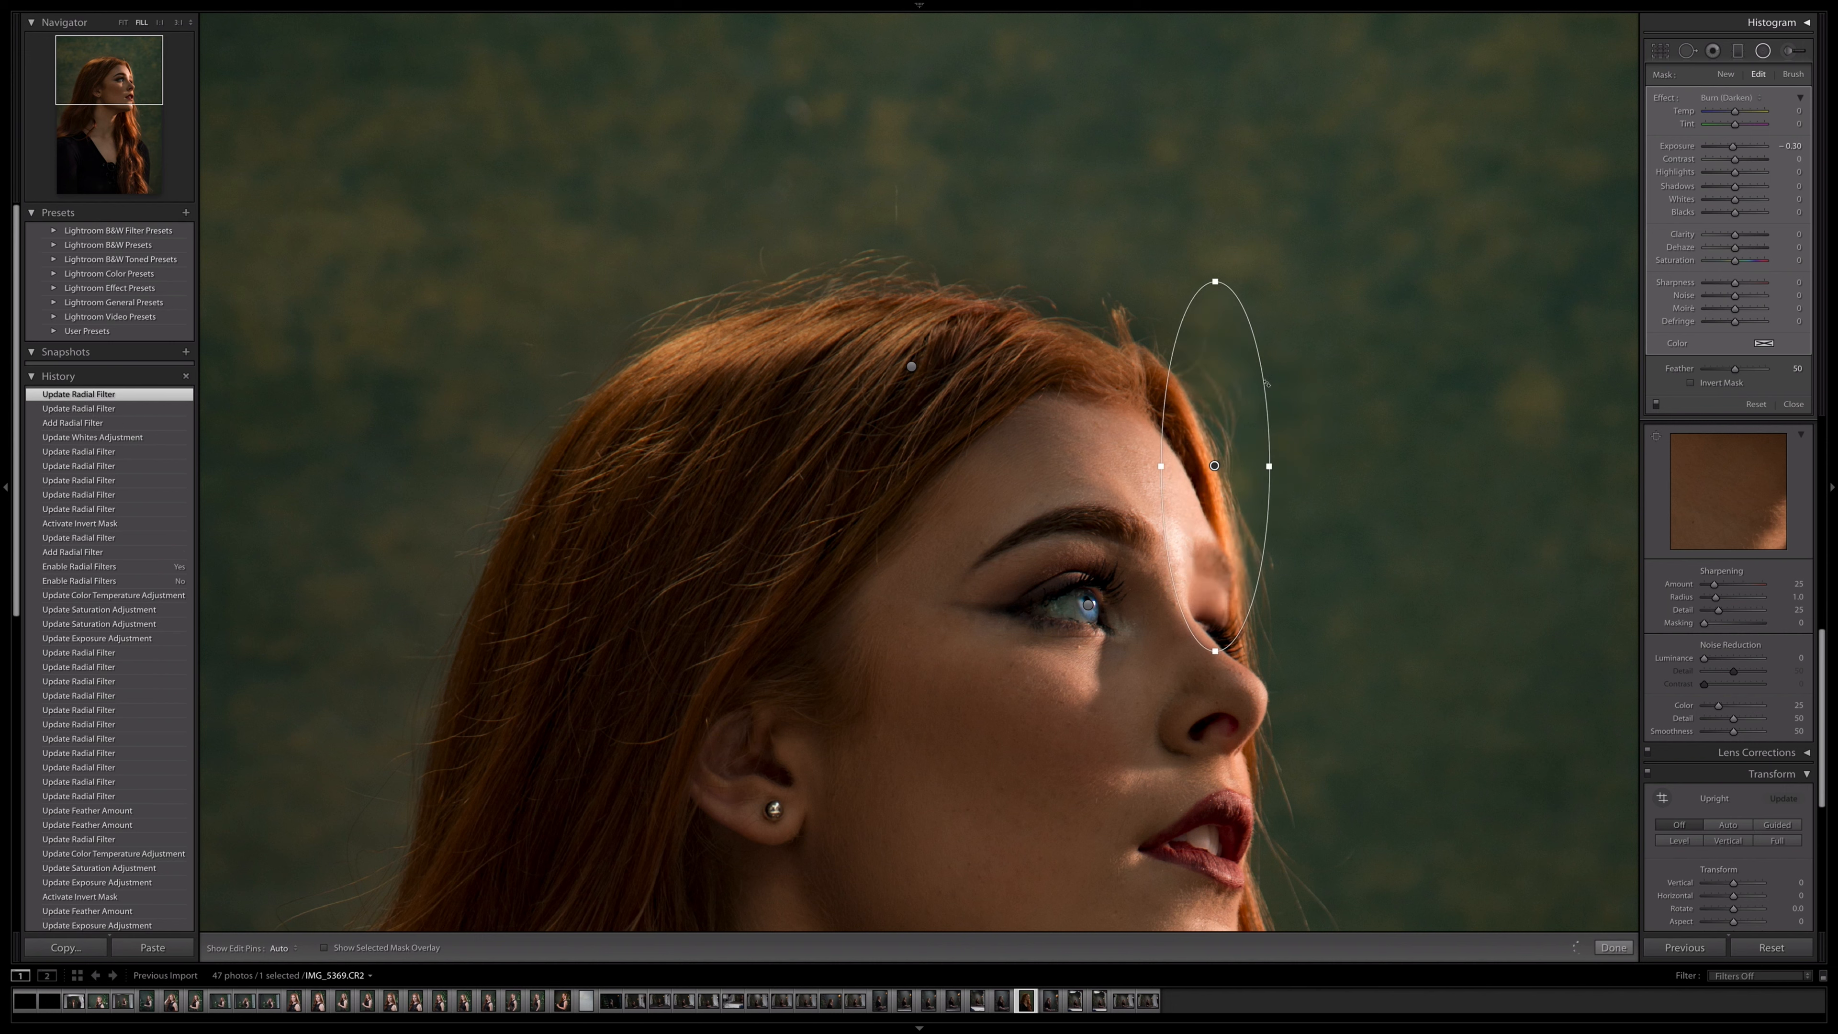
pyautogui.moveTo(1223, 271); pyautogui.dragTo(1191, 281)
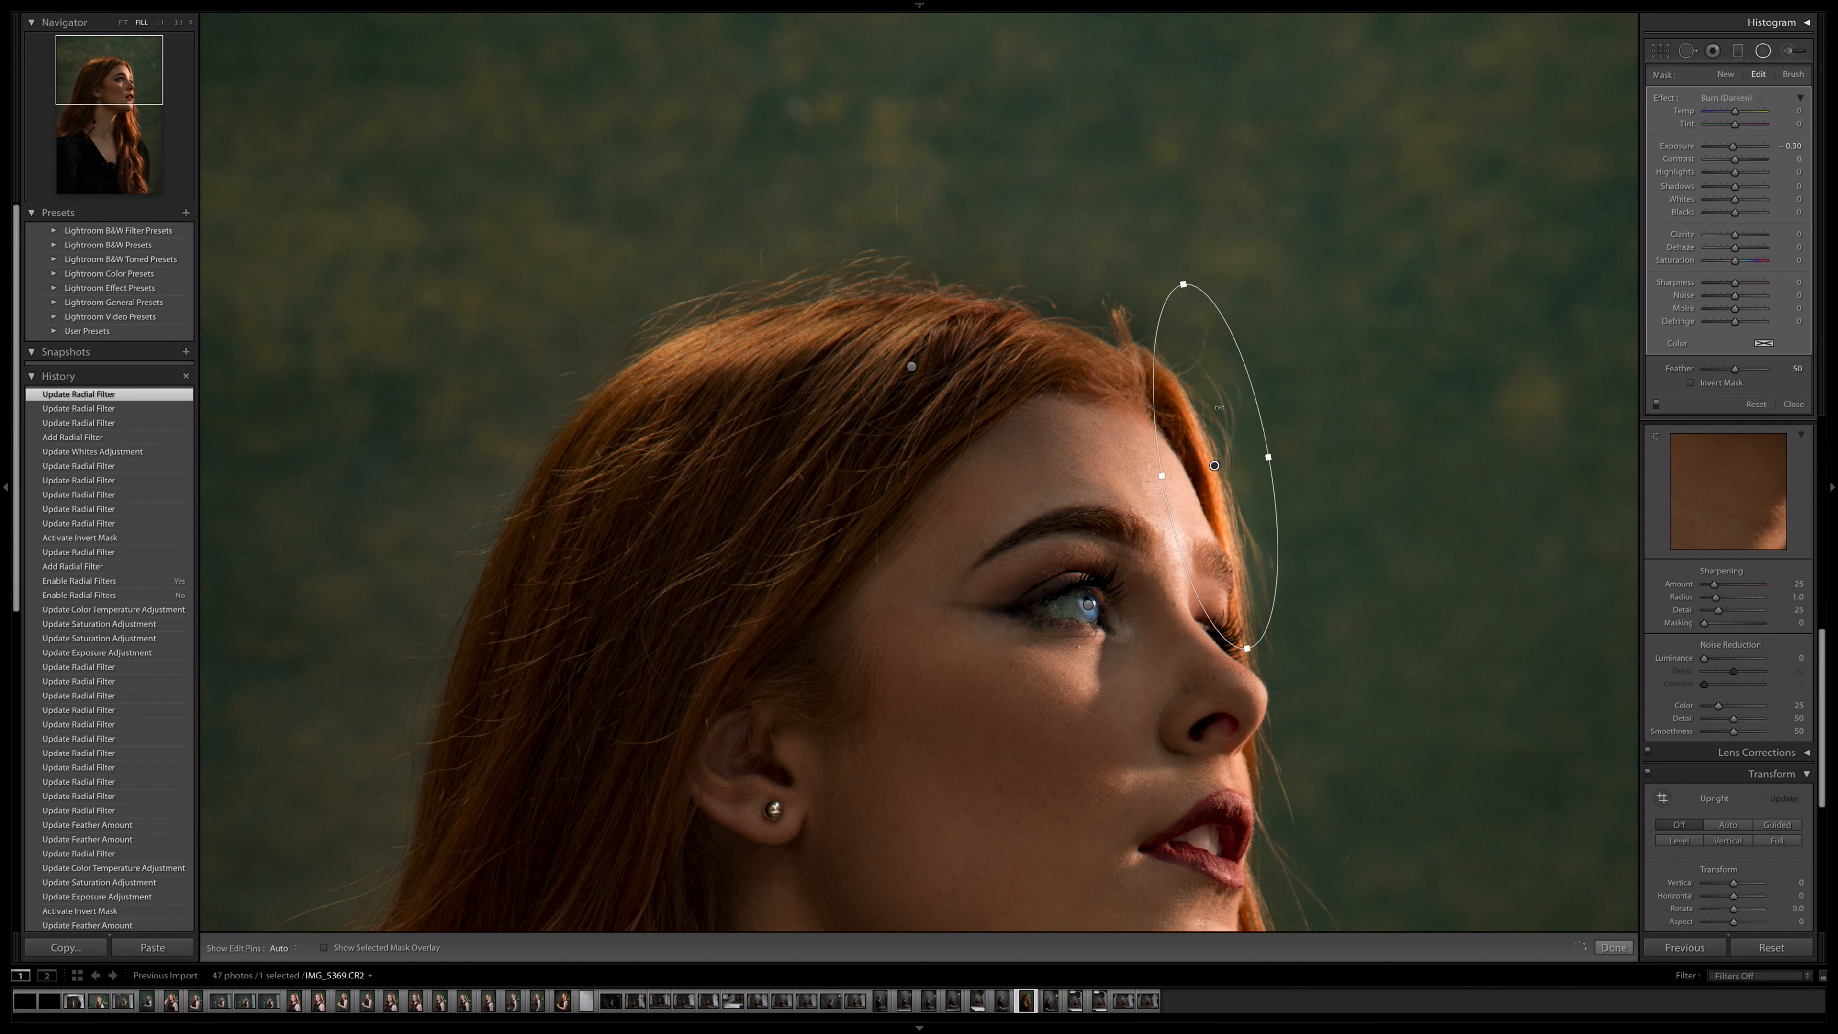
pyautogui.moveTo(1217, 443); pyautogui.dragTo(1229, 529)
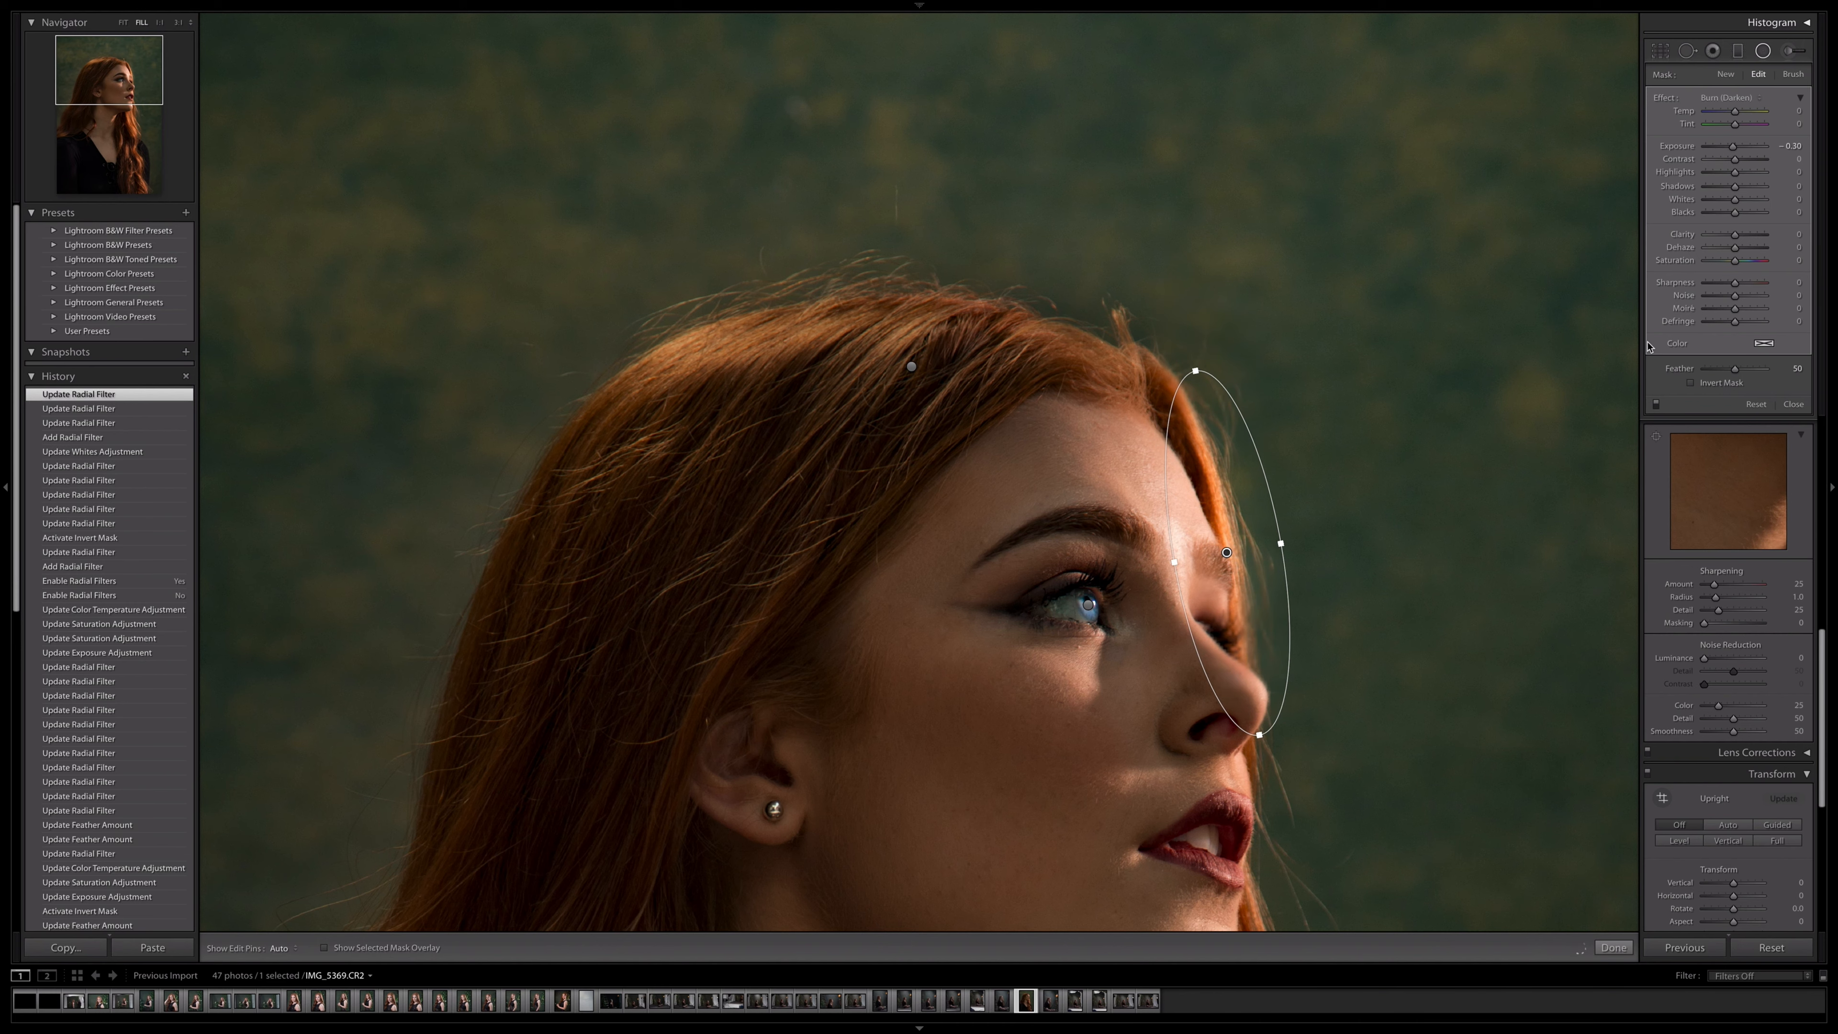
pyautogui.click(1712, 385)
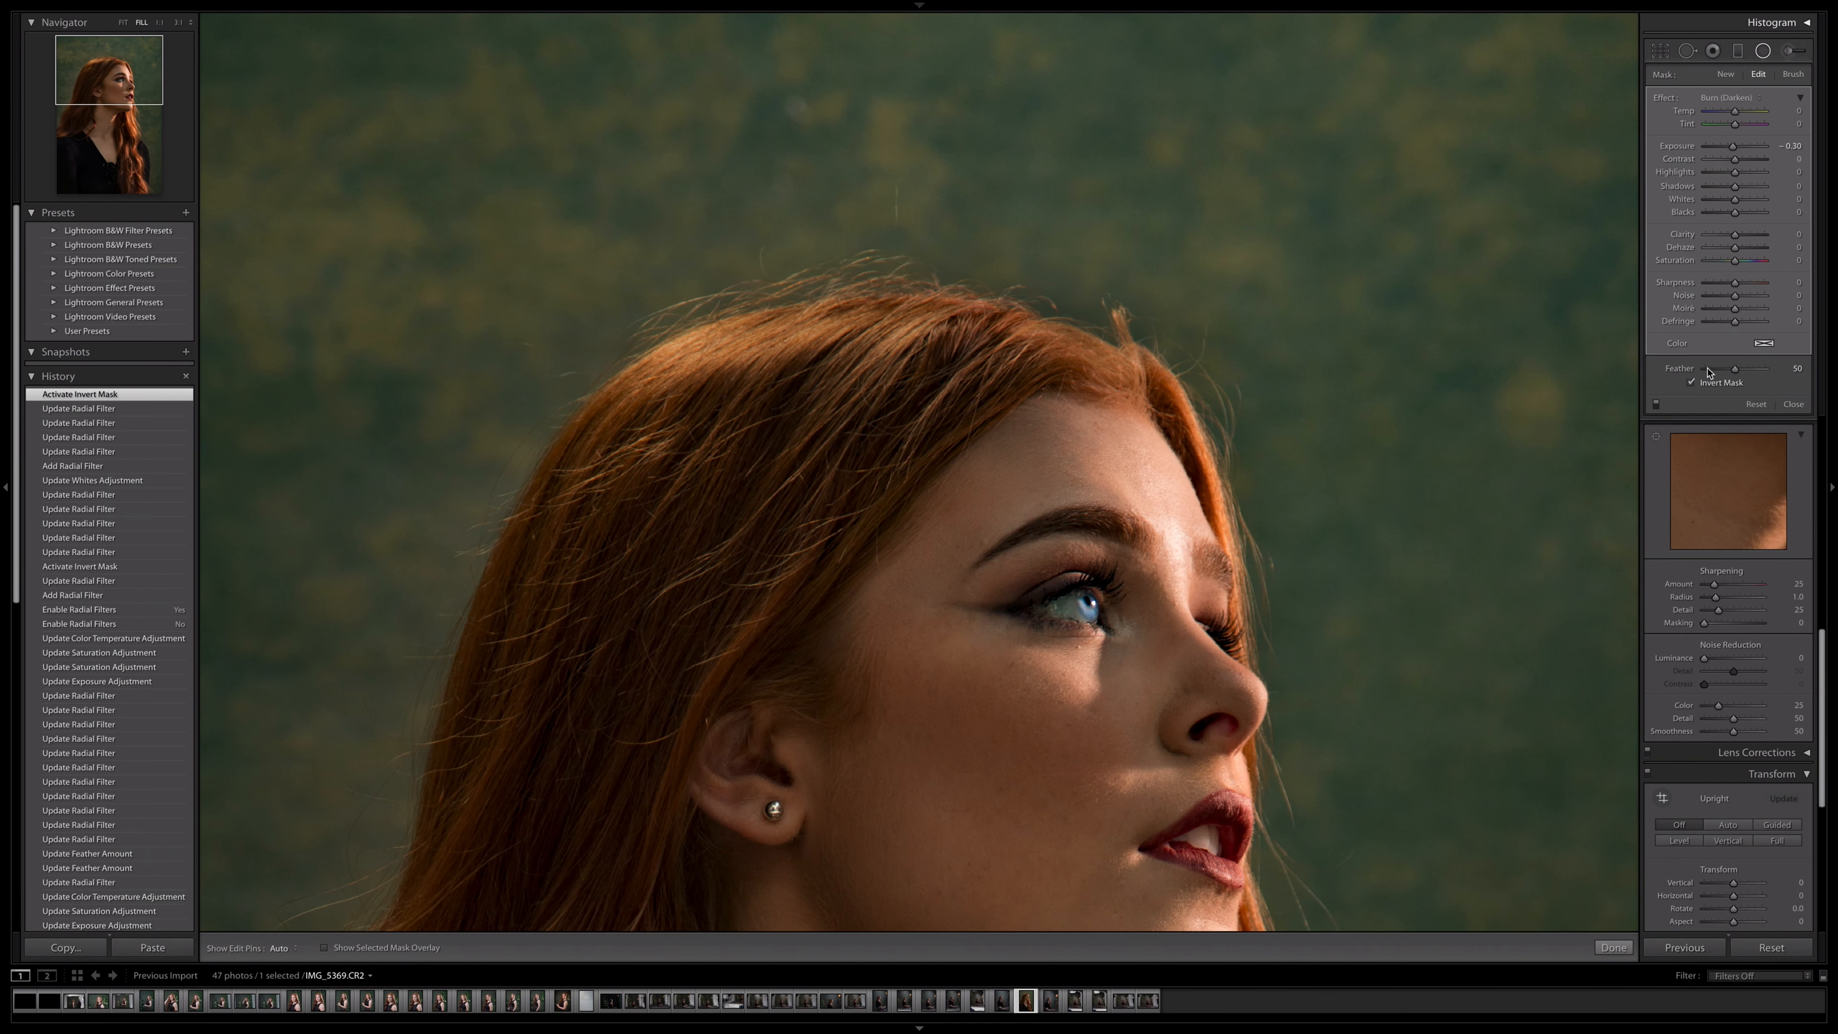
# Step: Reset the face-edge filter's exposure to 0 and lower its whites to -86
pyautogui.moveTo(1733, 148); pyautogui.dragTo(1734, 154)
pyautogui.doubleClick(1734, 154)
pyautogui.click(1787, 145)
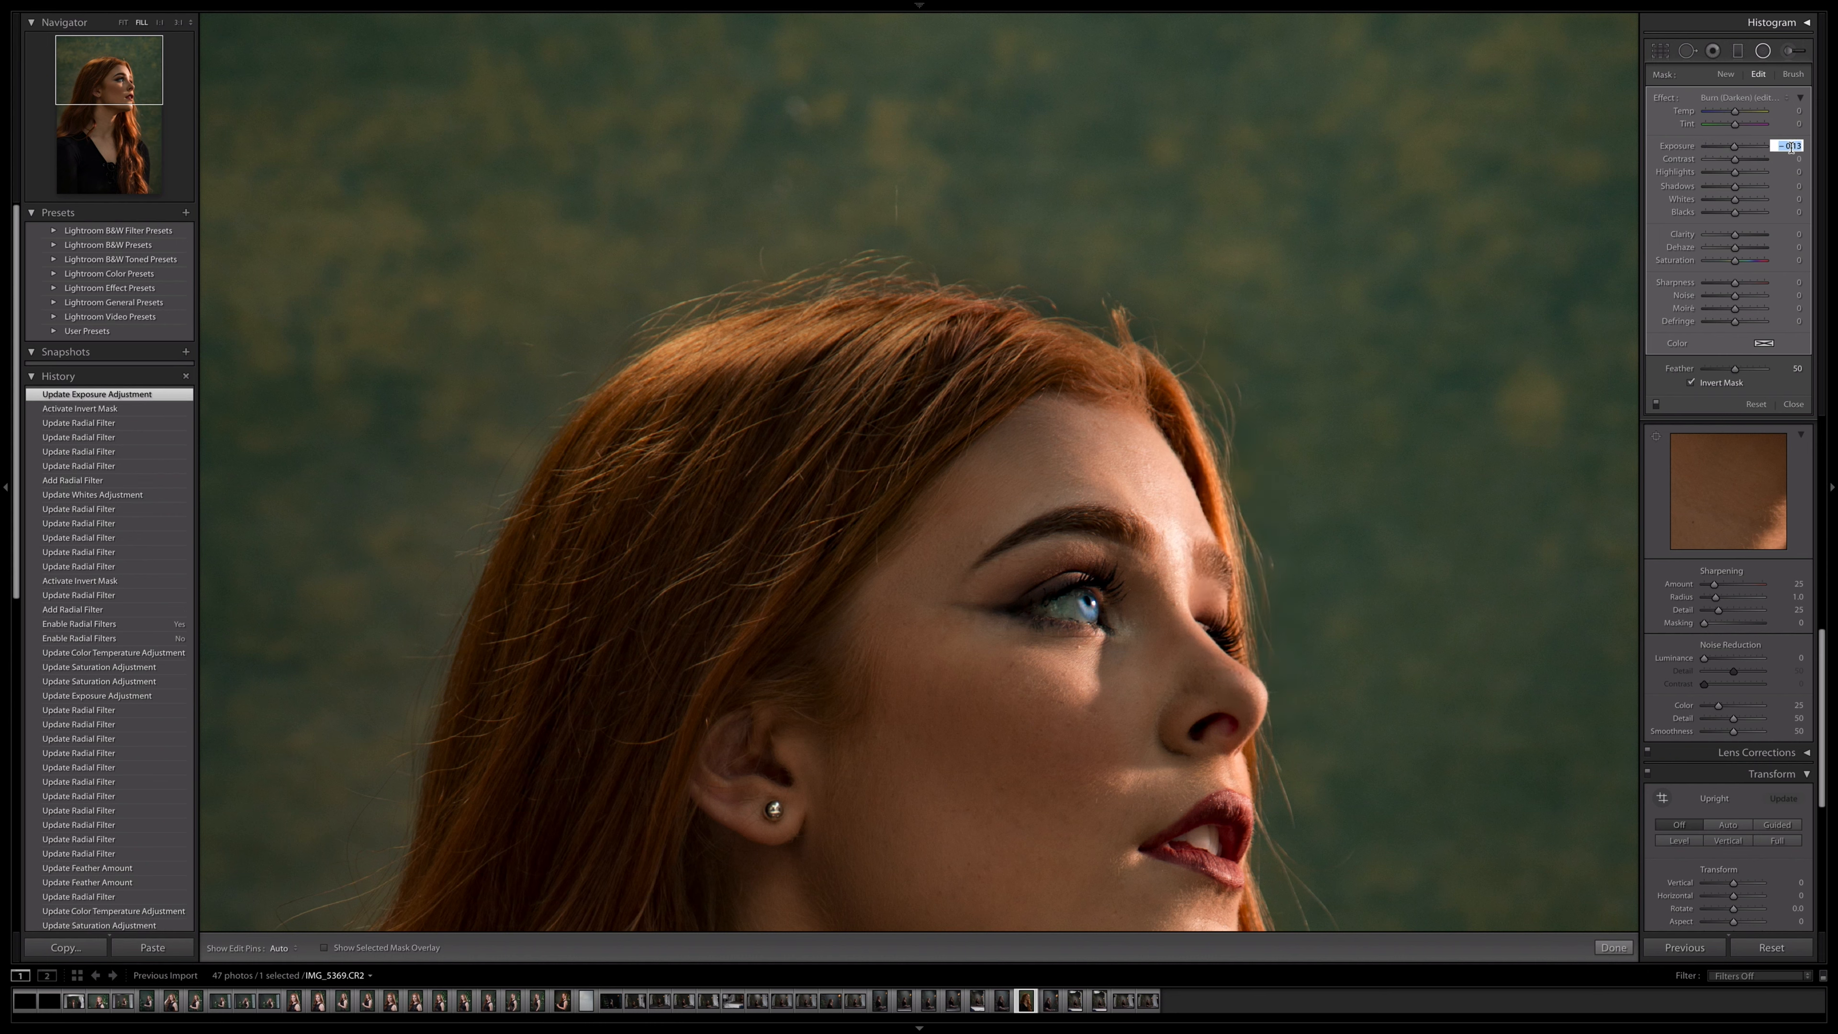
pyautogui.moveTo(1734, 200); pyautogui.dragTo(1708, 211)
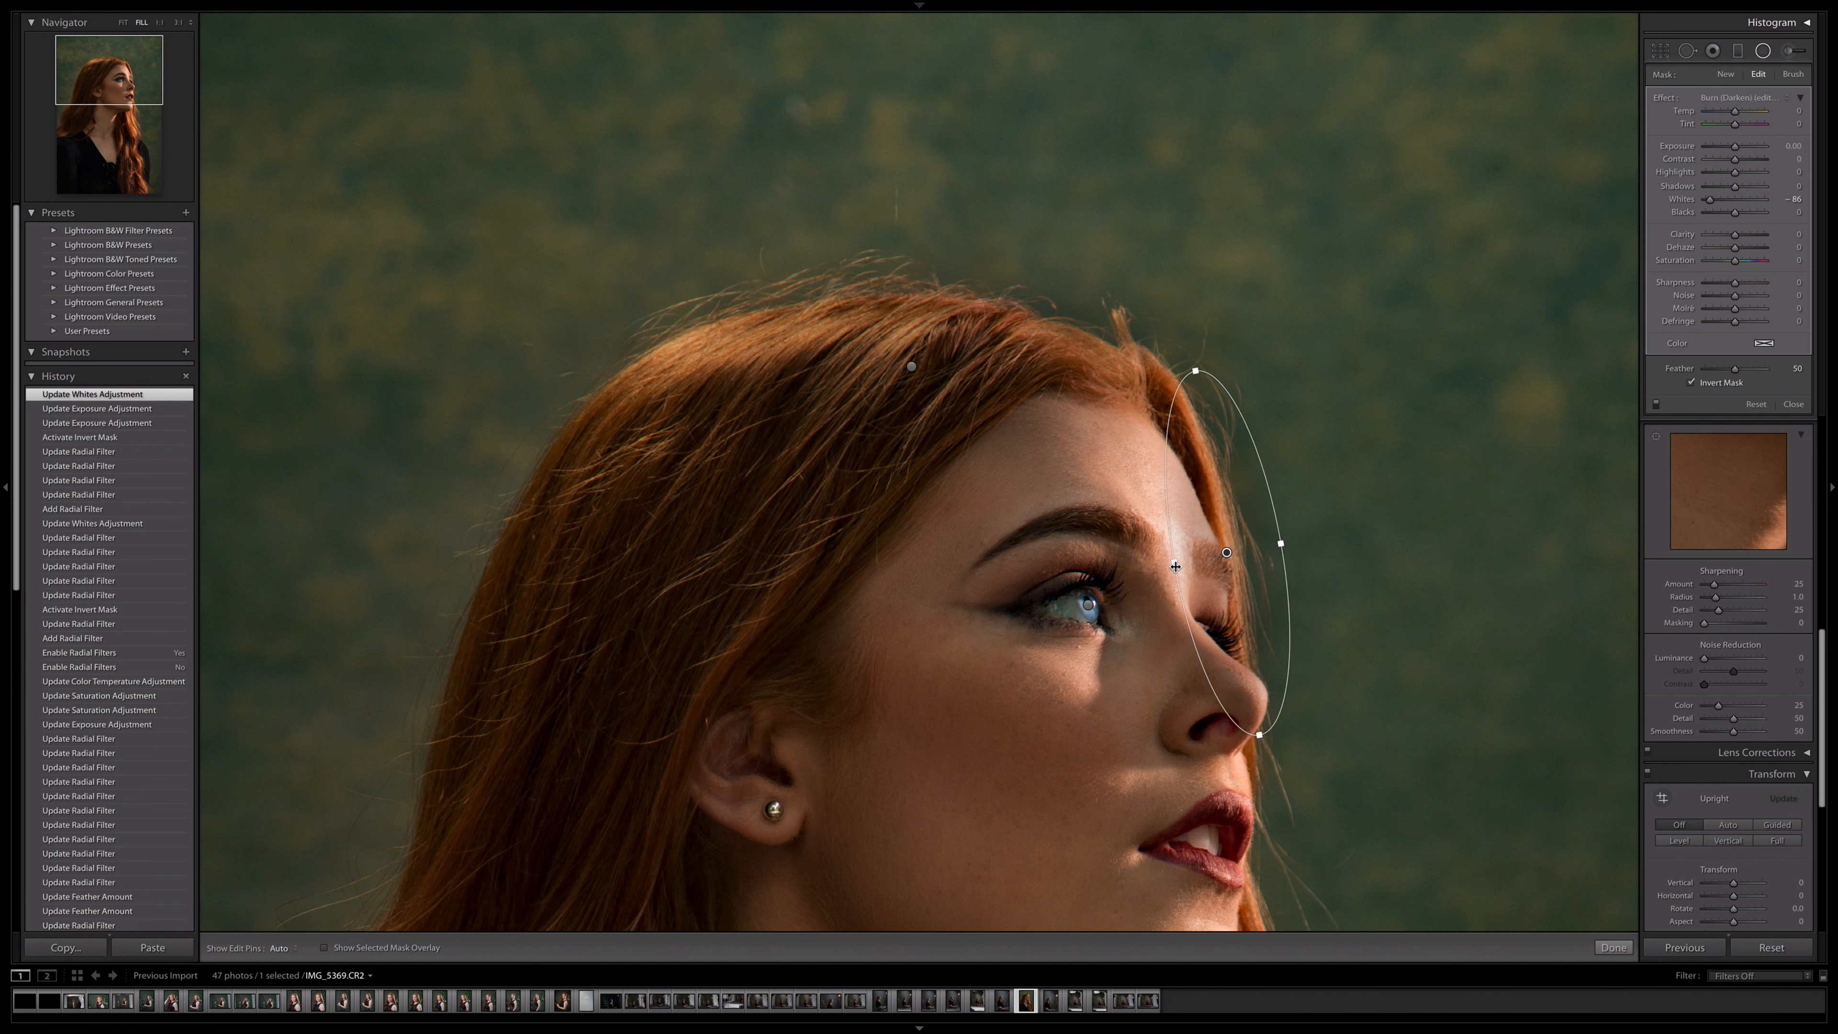
# Step: Narrow, shorten and reposition the face-edge ellipse along the lit hair strand beside the forehead, and finish the filter
pyautogui.moveTo(1173, 562); pyautogui.dragTo(1232, 543)
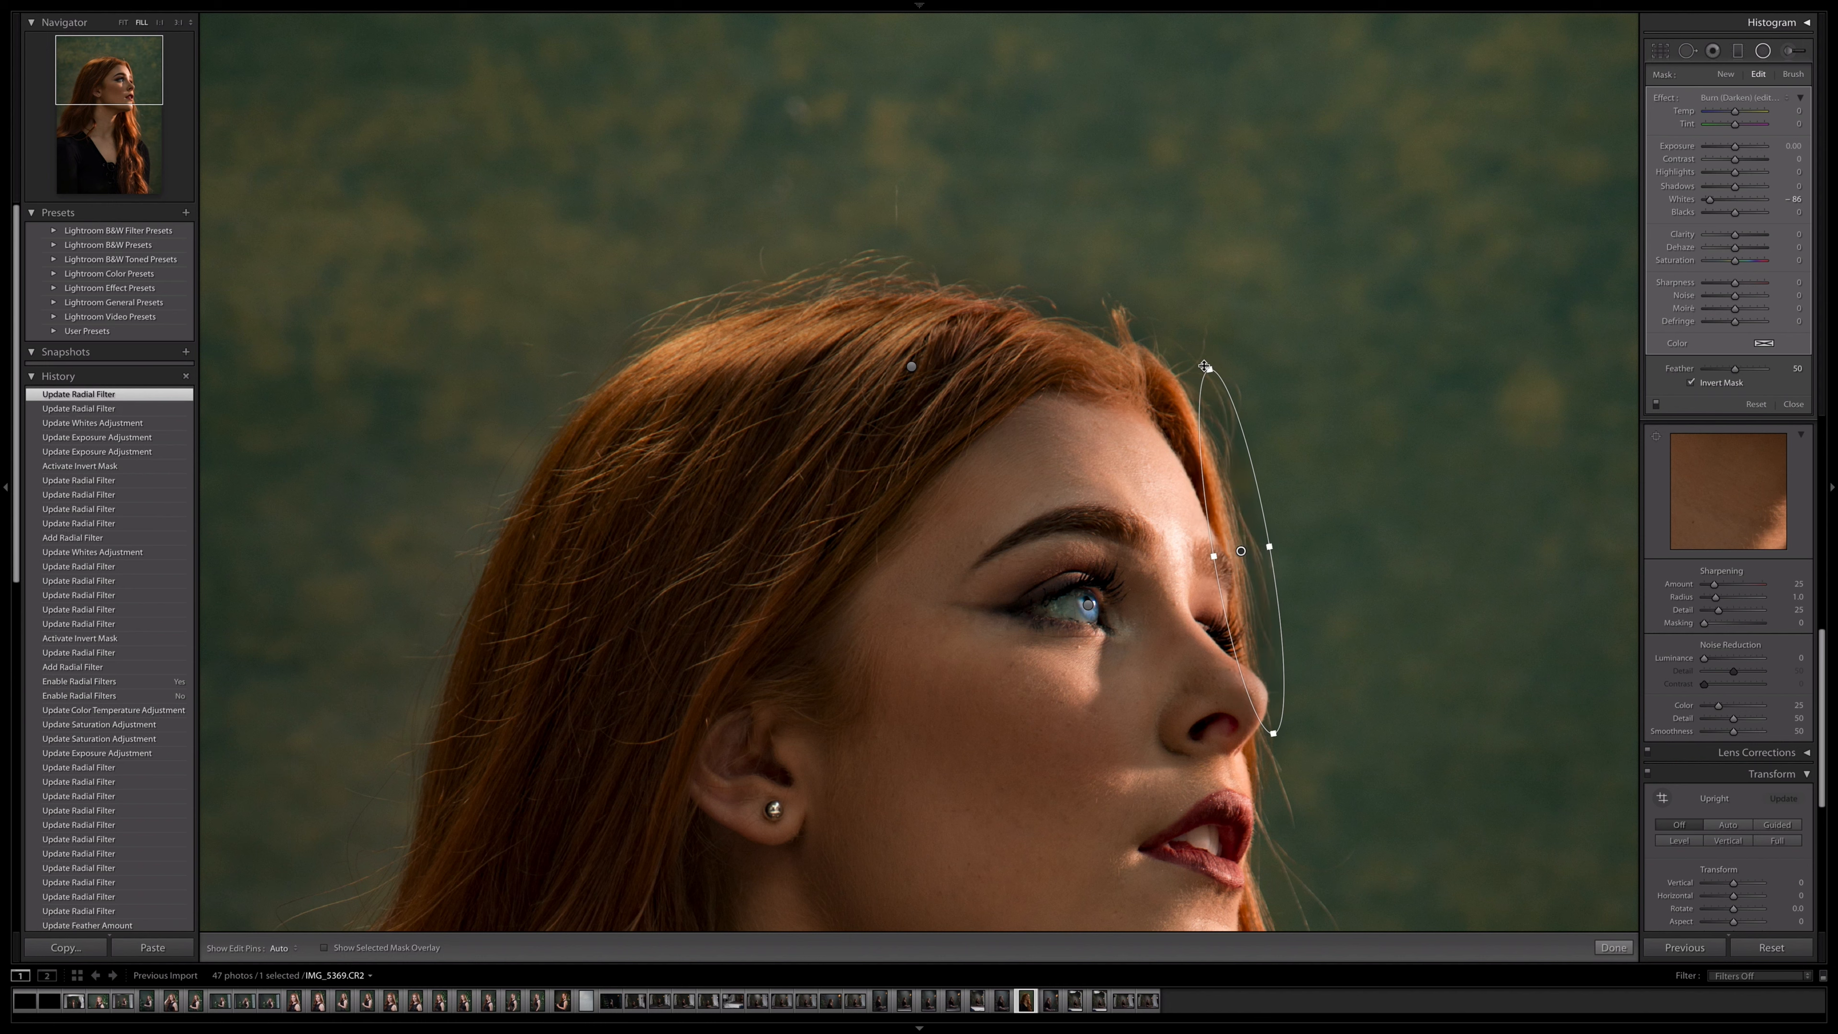
pyautogui.moveTo(1204, 366); pyautogui.dragTo(1203, 369)
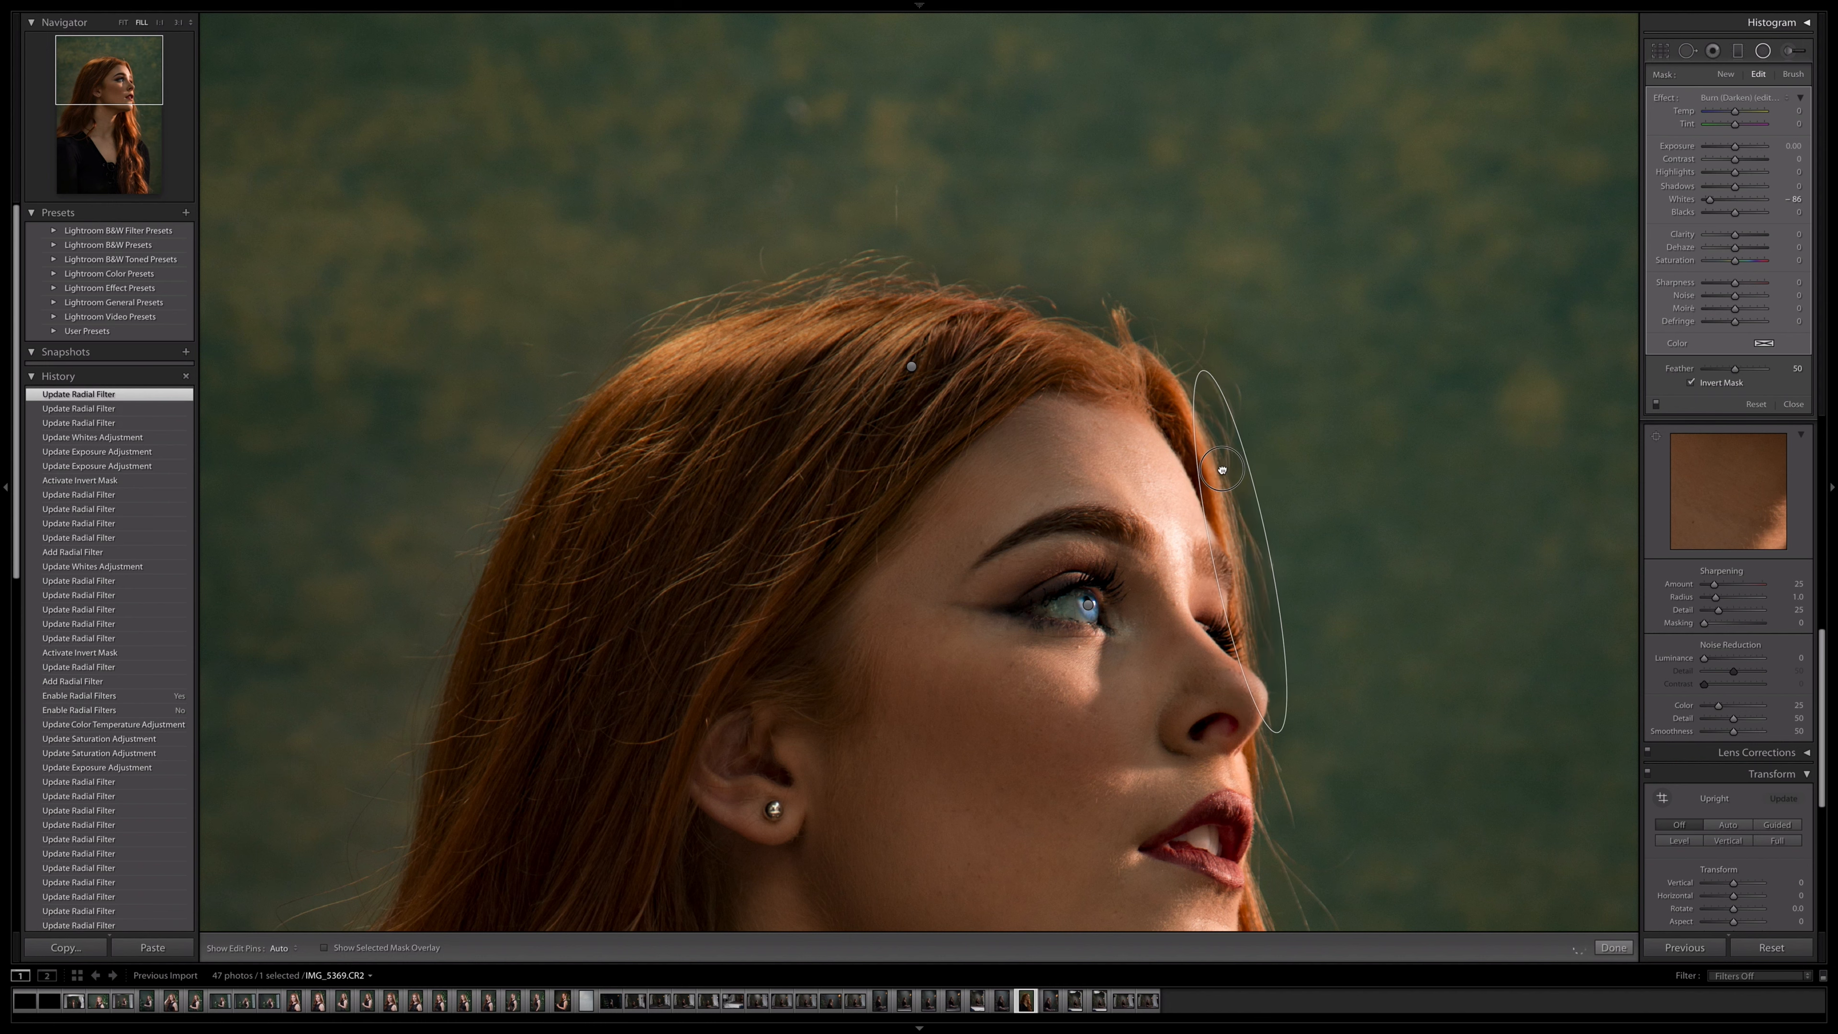
pyautogui.moveTo(1222, 470); pyautogui.dragTo(1209, 468)
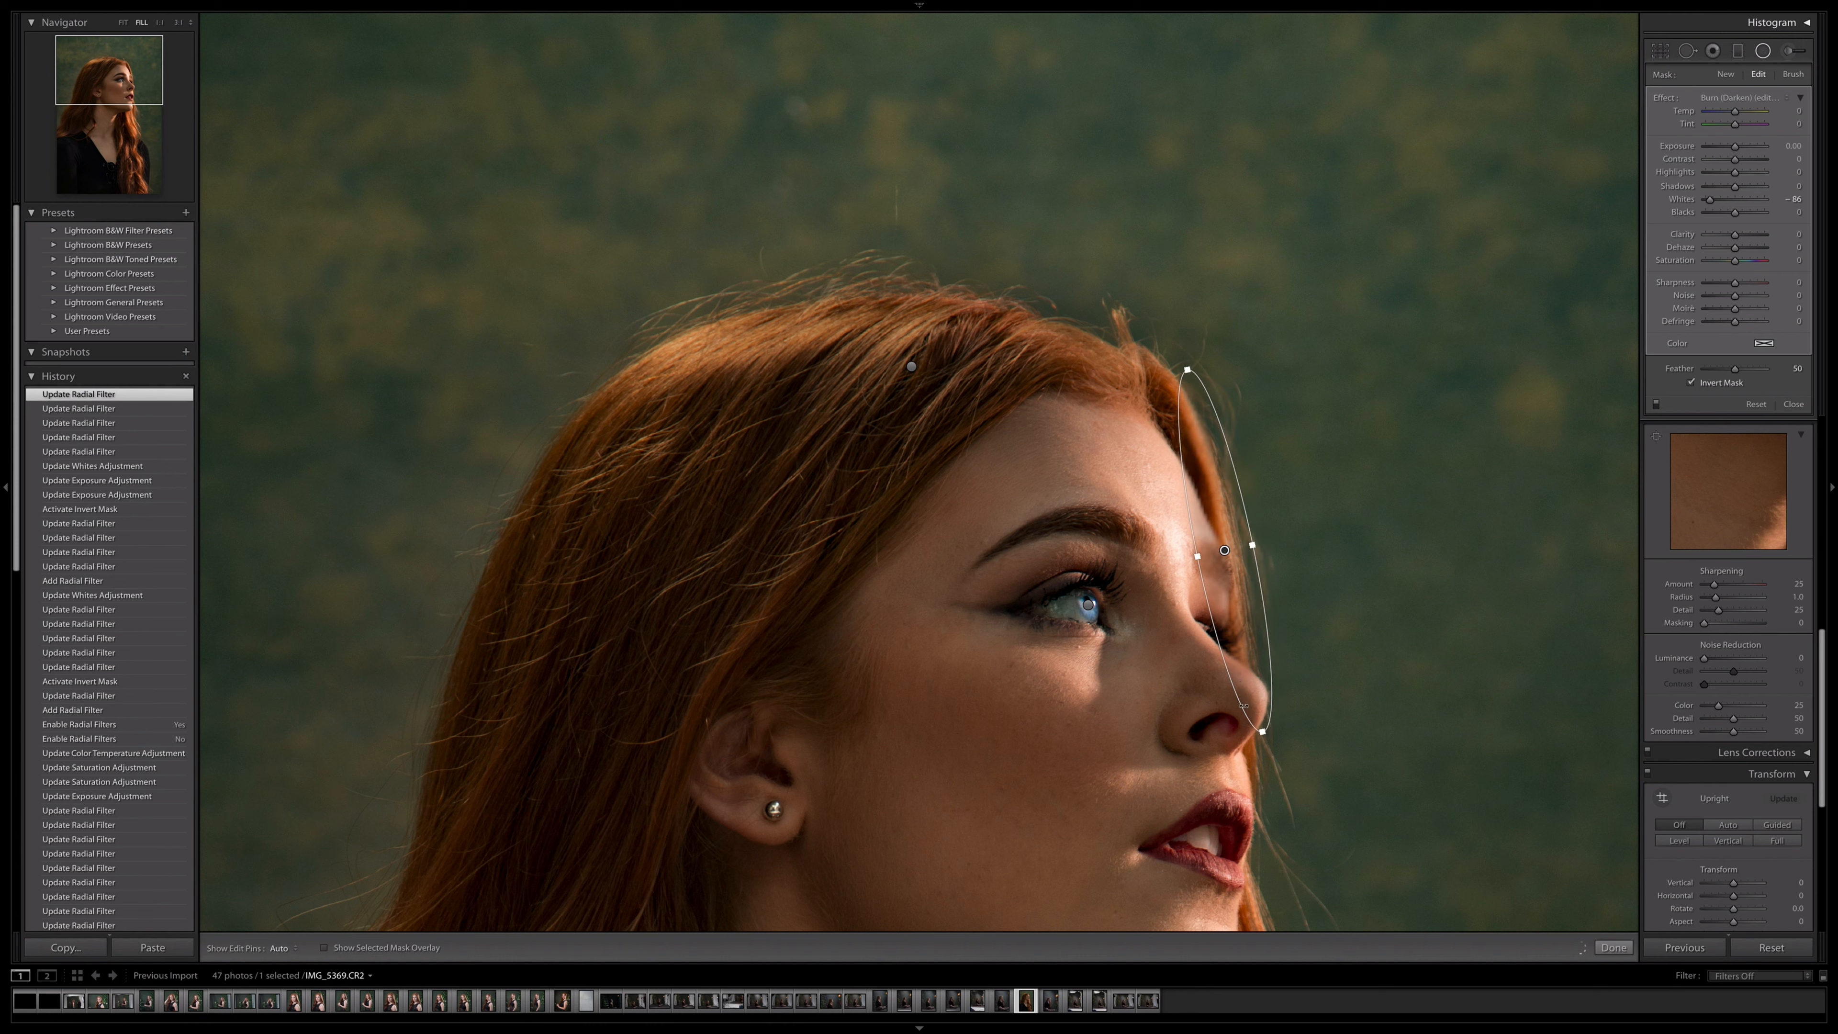
pyautogui.moveTo(1262, 731); pyautogui.dragTo(1259, 703)
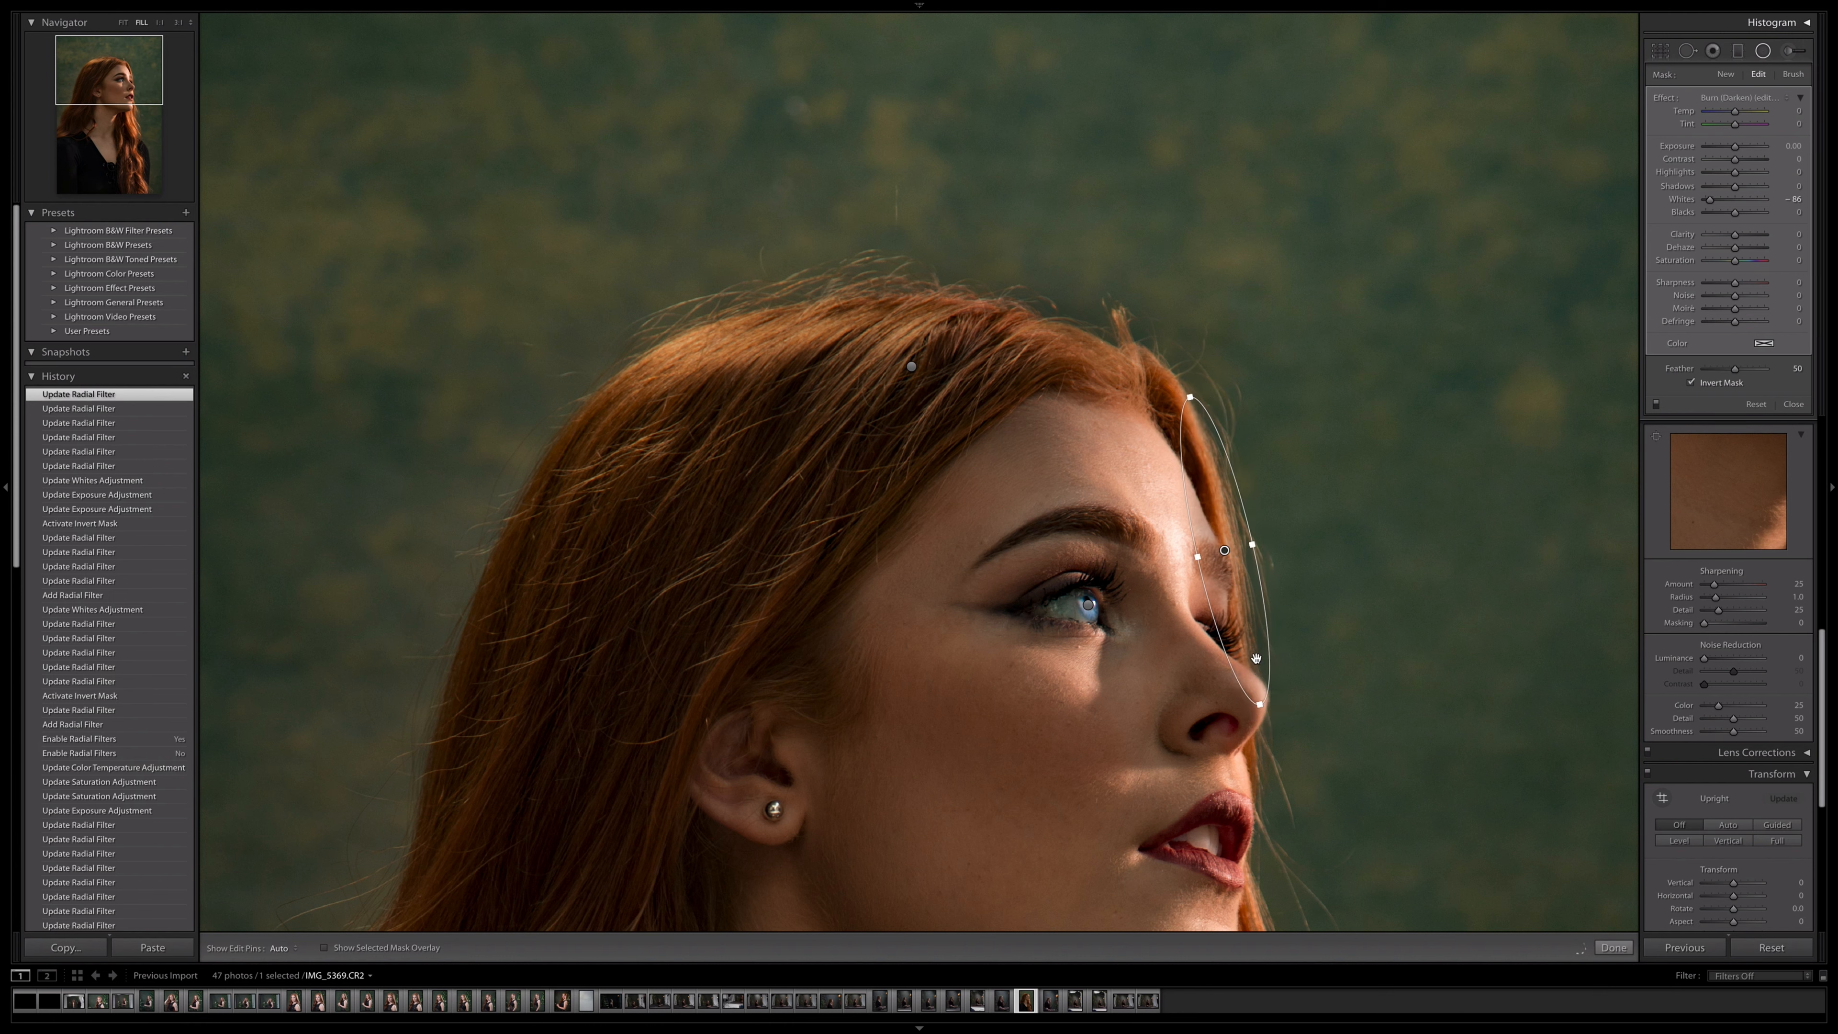
pyautogui.moveTo(1252, 639); pyautogui.dragTo(1245, 599)
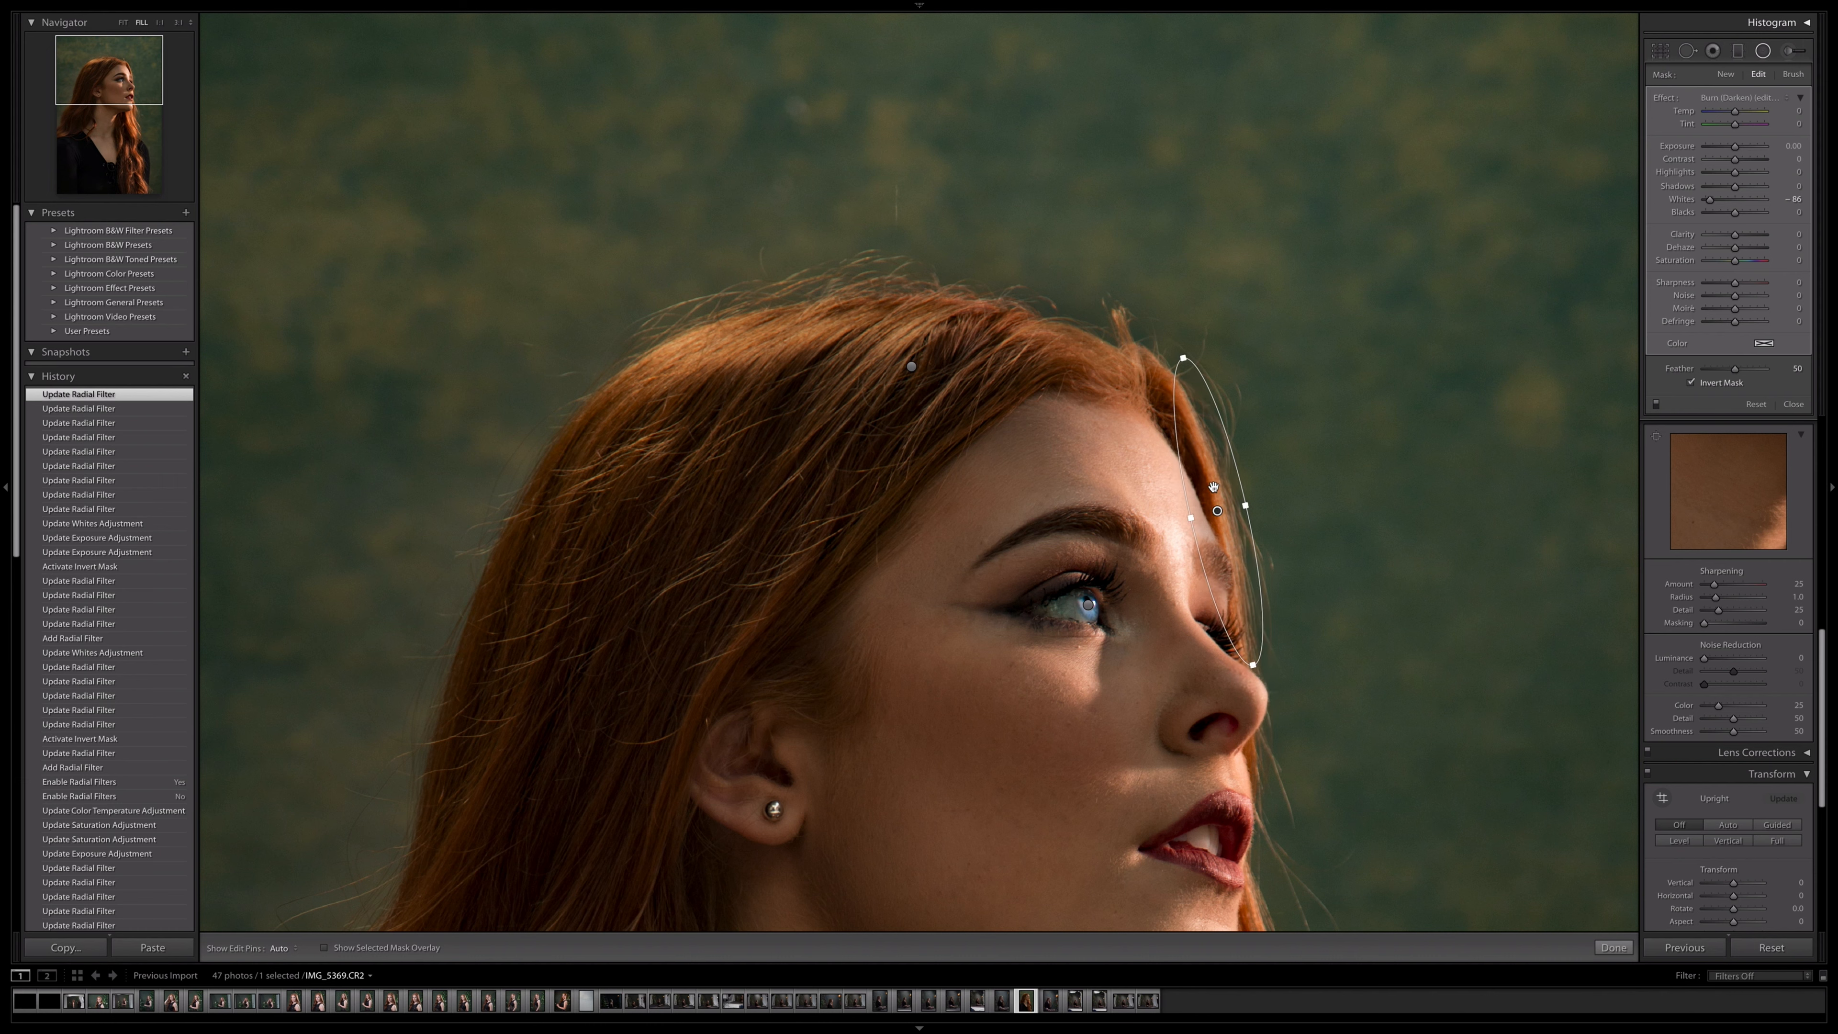
pyautogui.click(1792, 404)
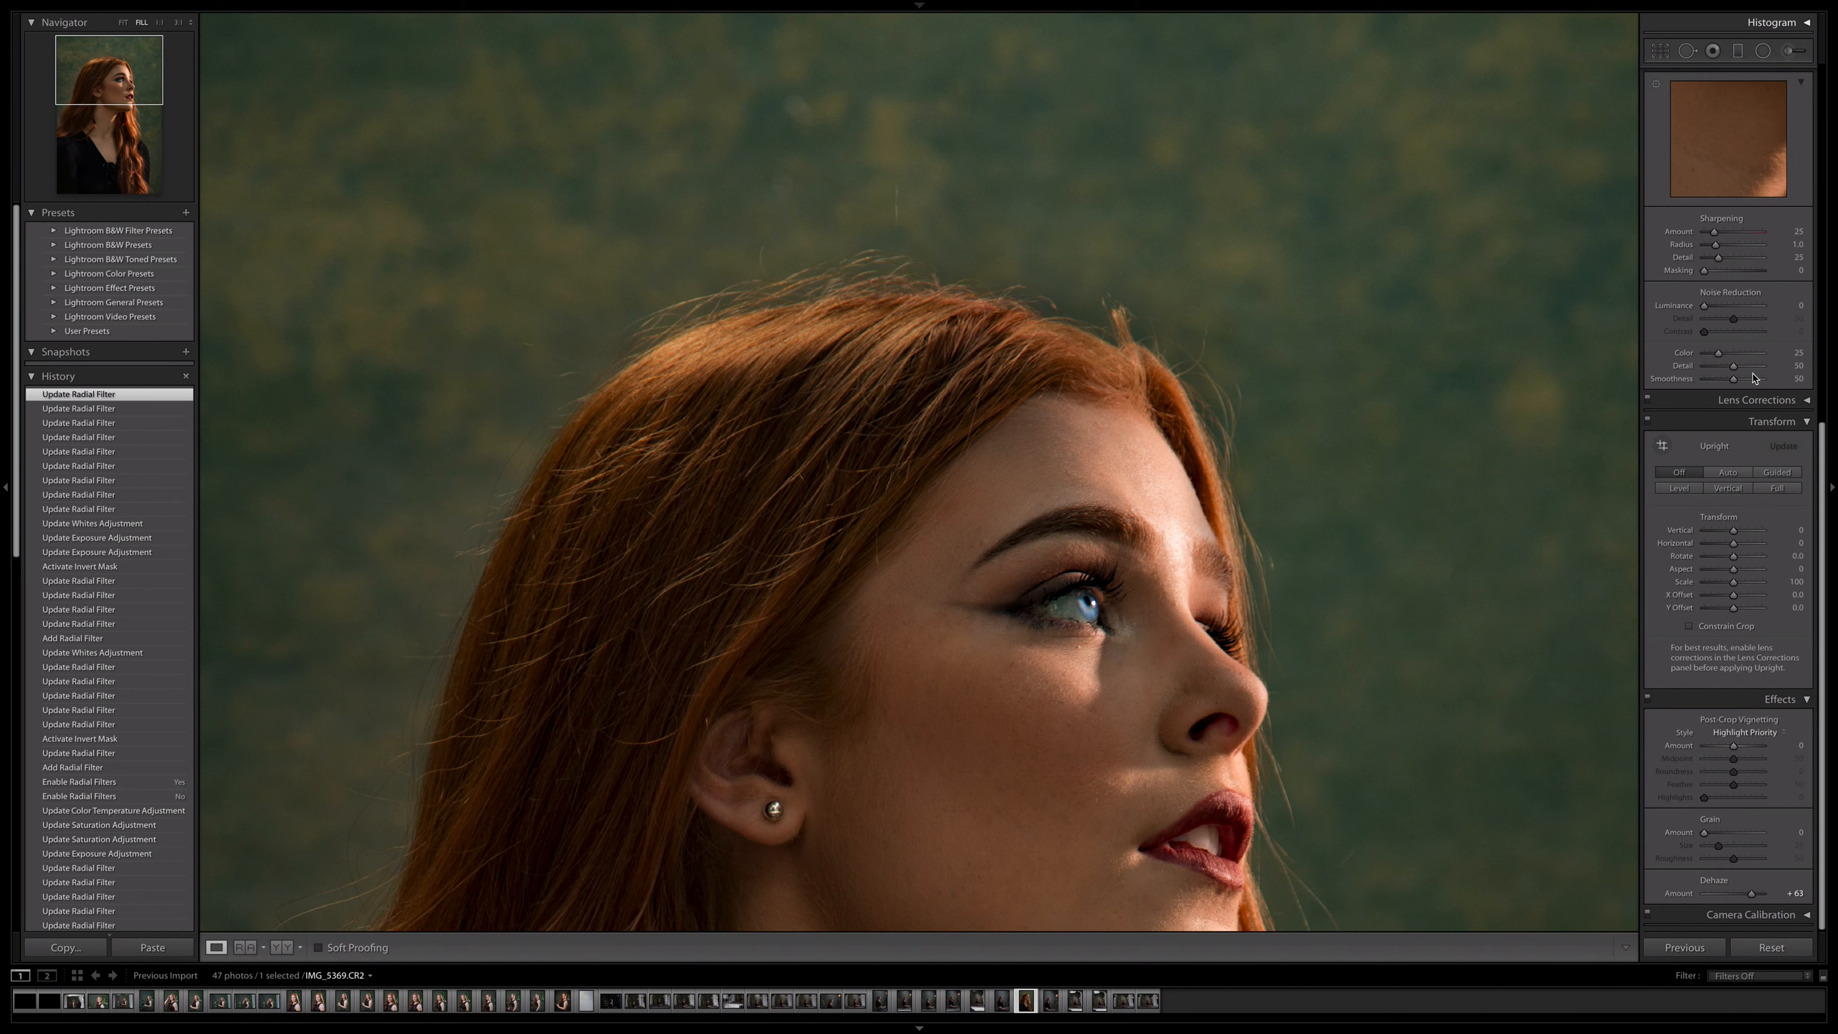
# Step: Compare the whole photo with the radial filters off and on, leave them on and close the Radial Filter
pyautogui.press('z')
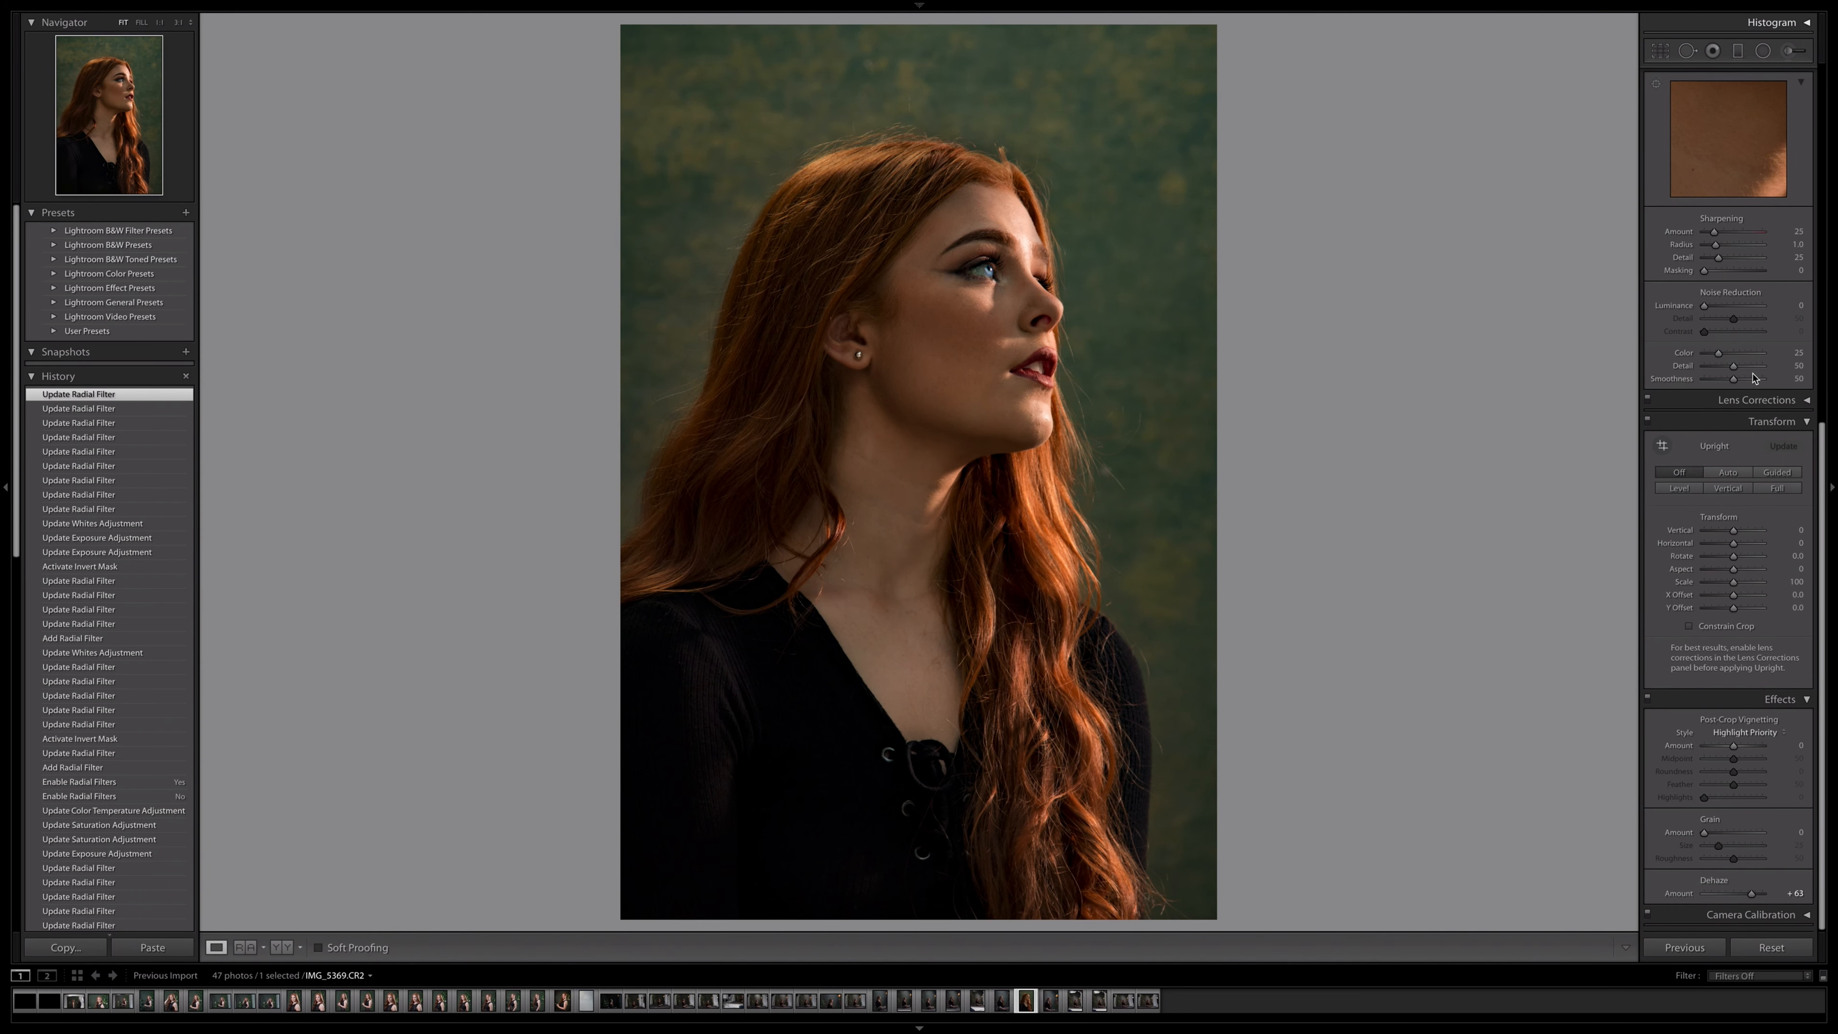
pyautogui.click(1762, 50)
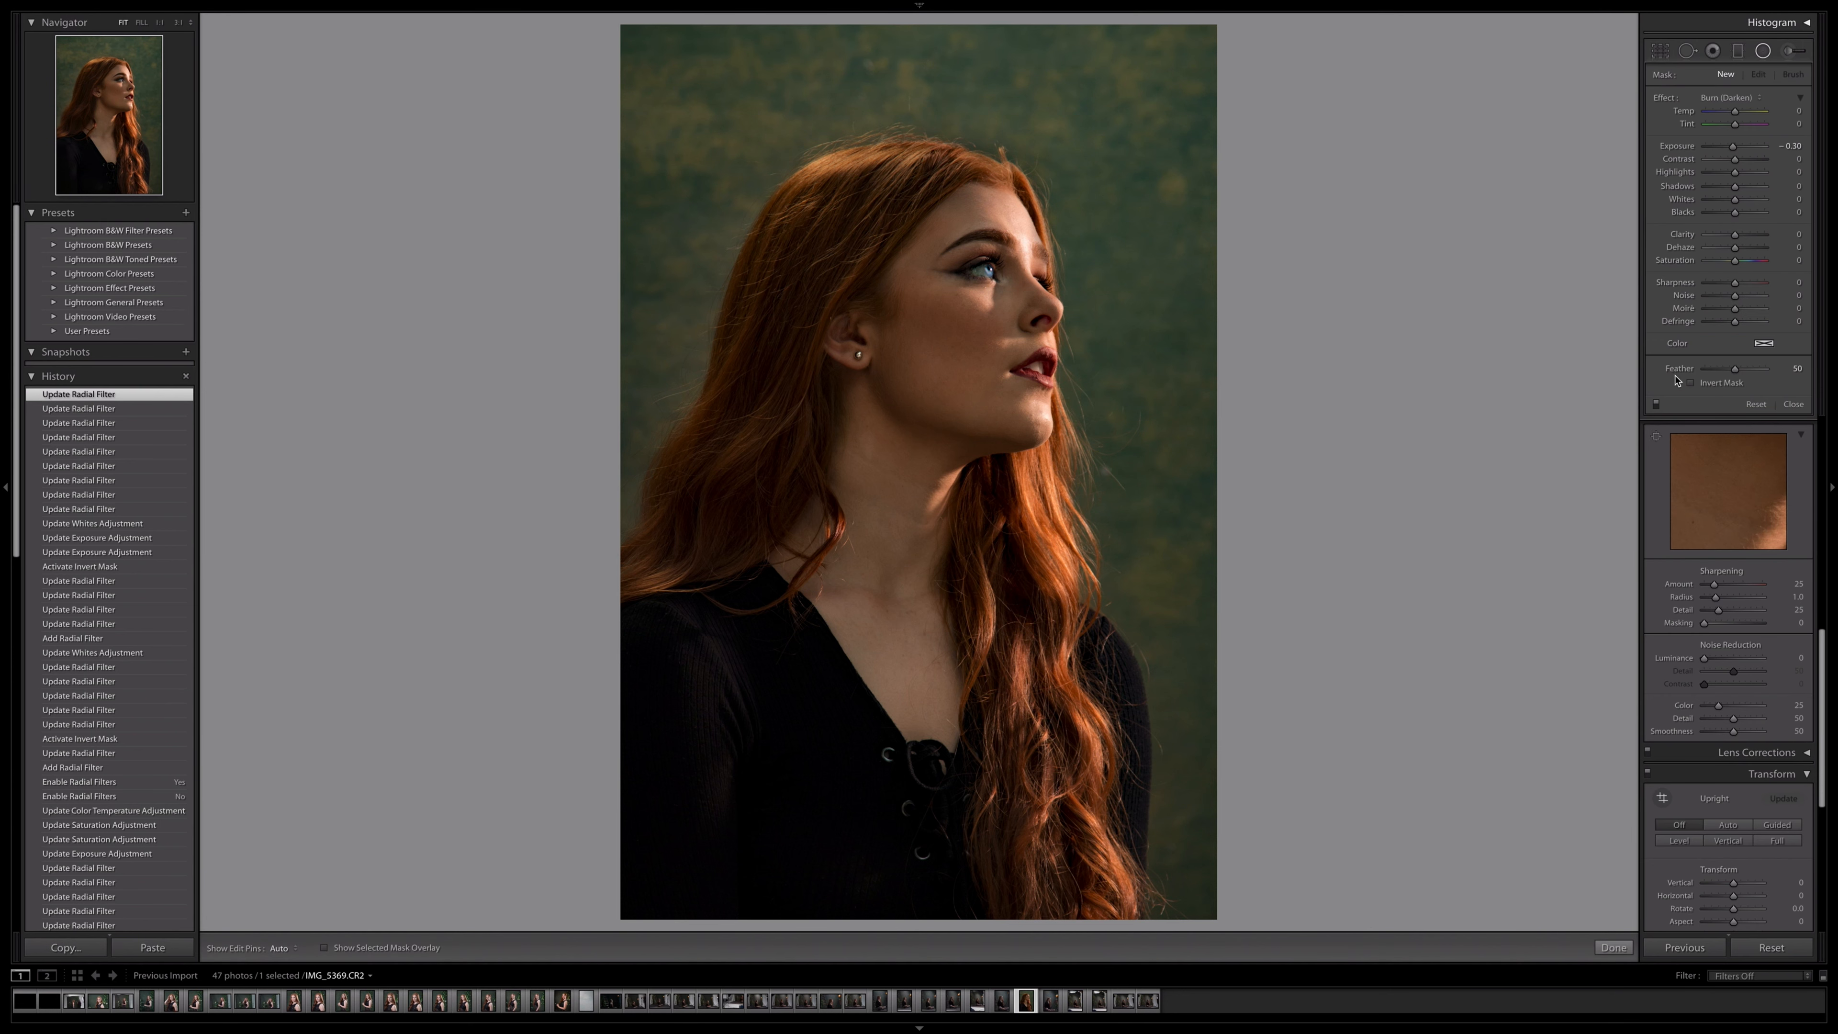
pyautogui.click(1657, 405)
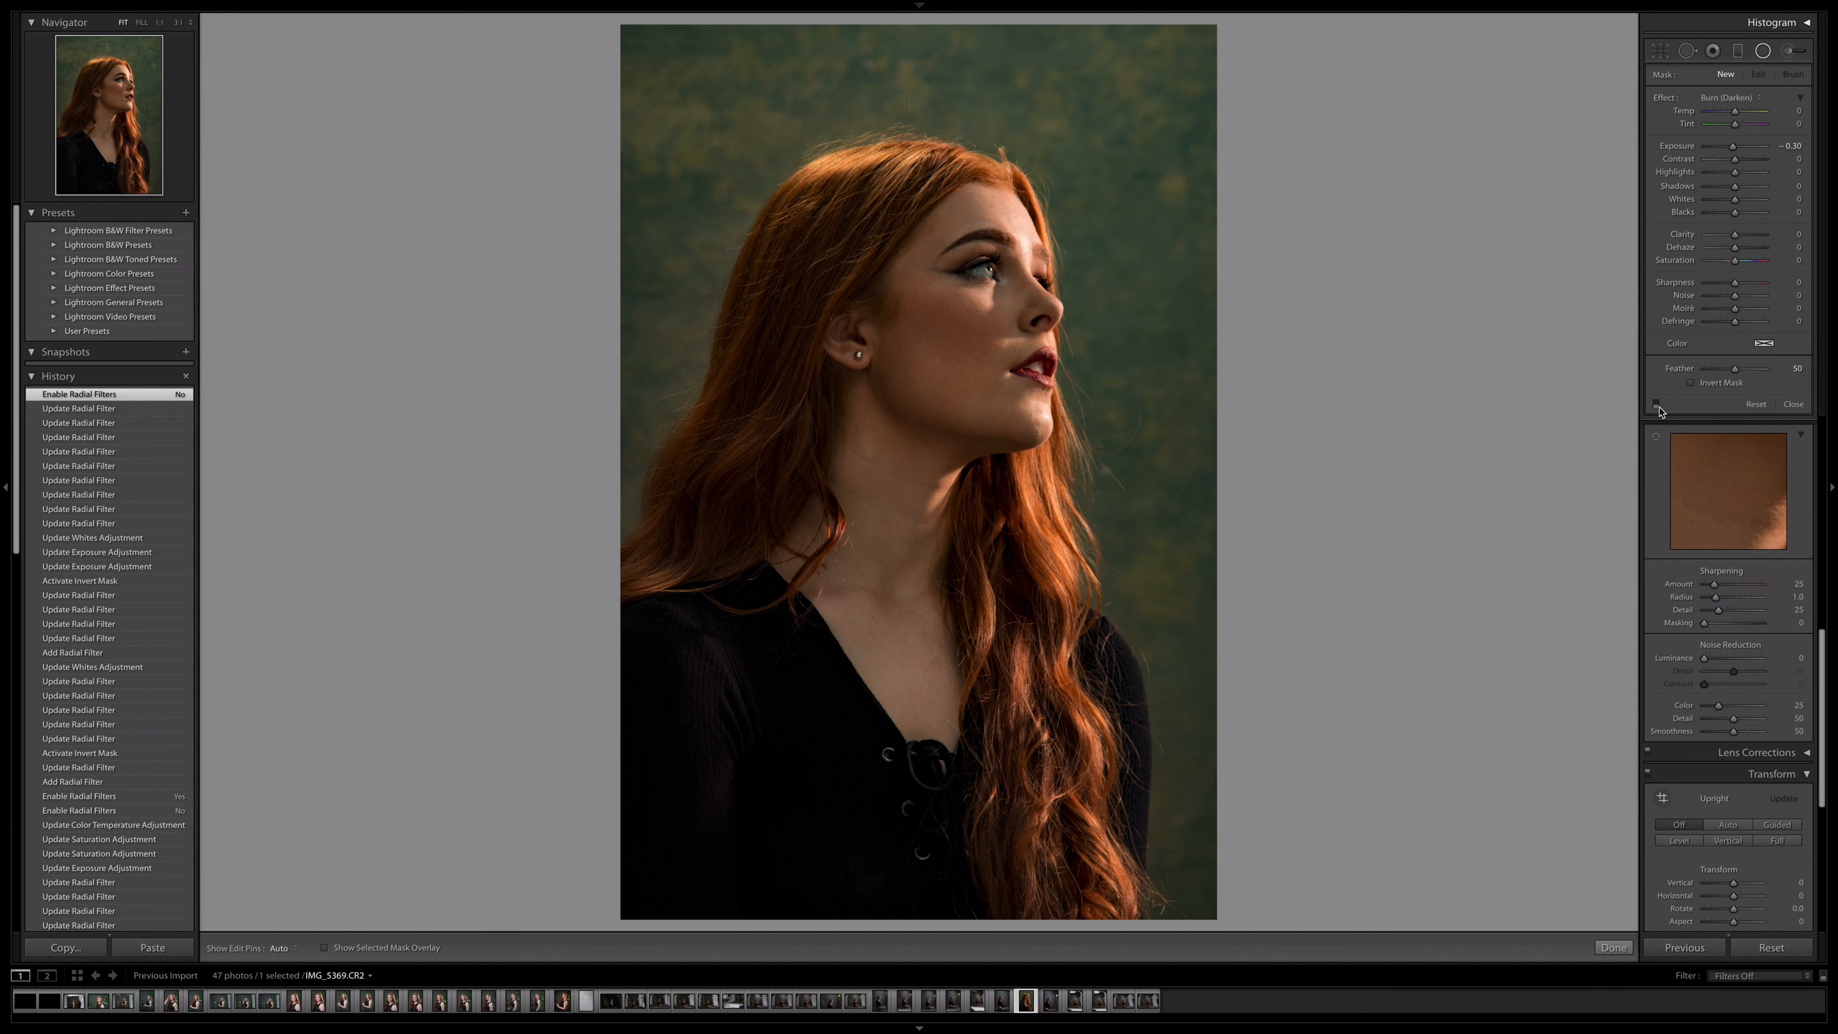
pyautogui.click(1656, 404)
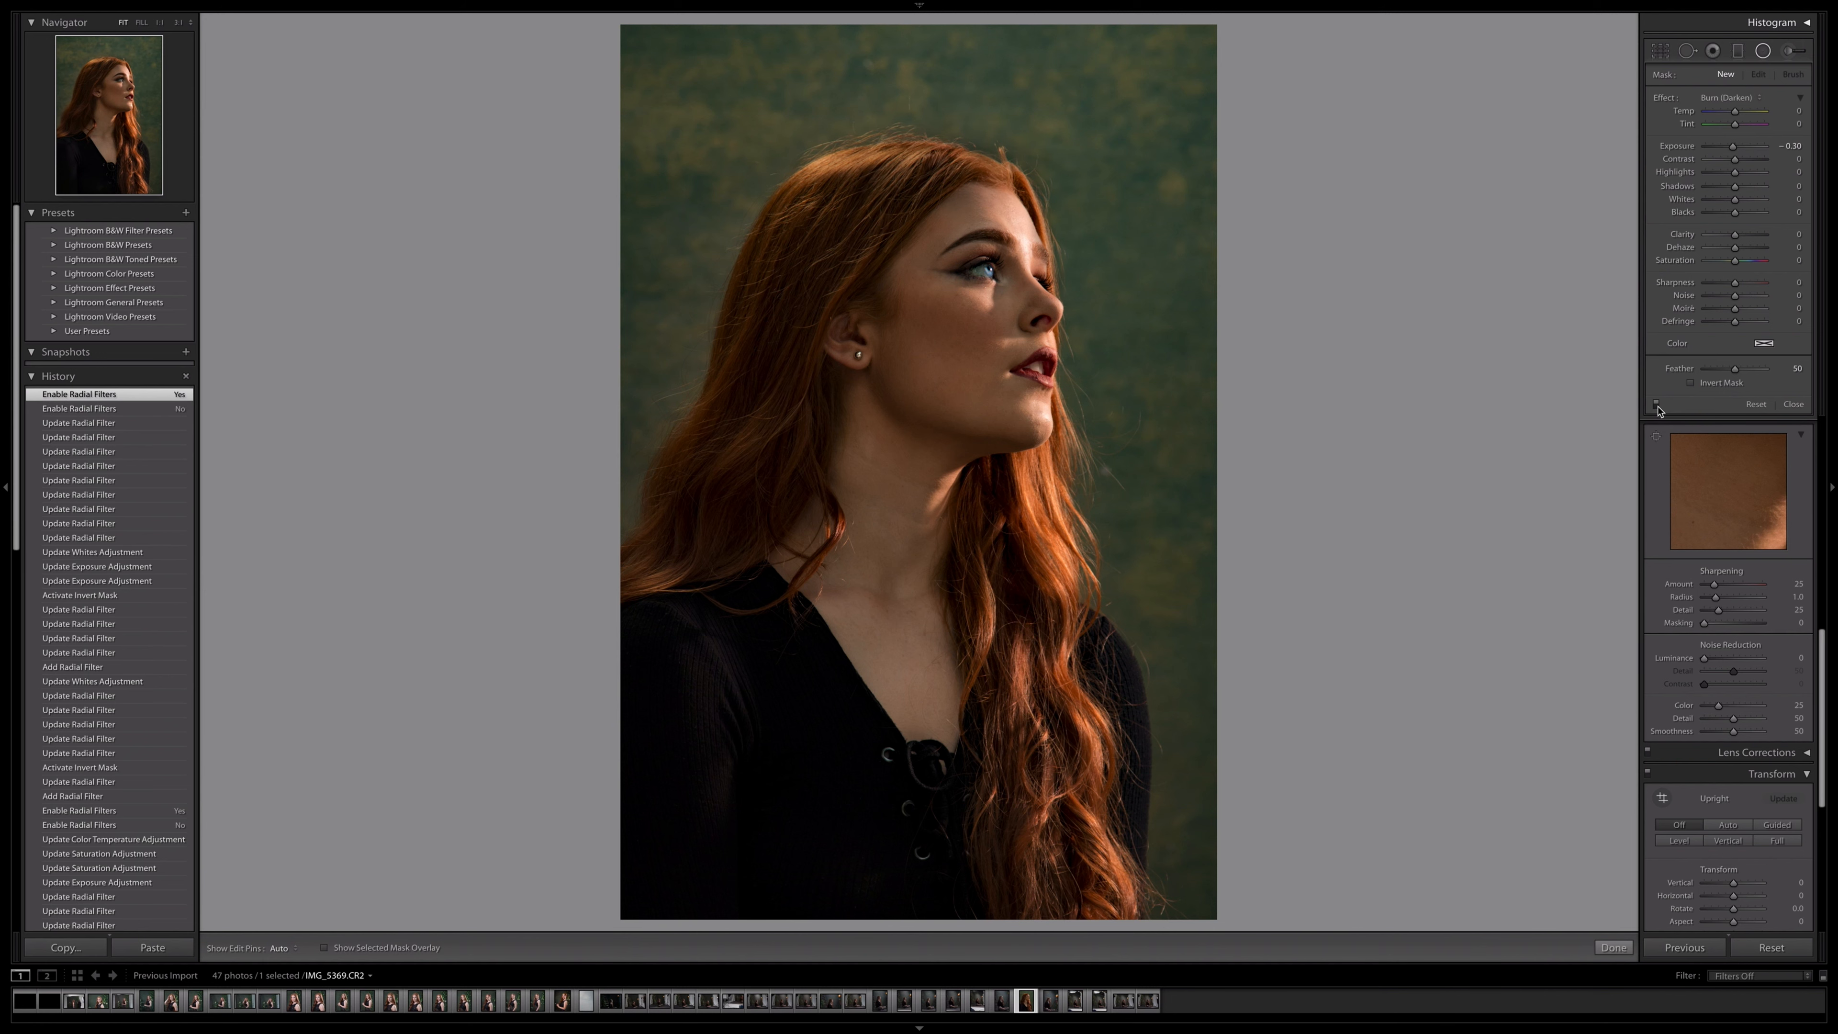
pyautogui.click(1657, 405)
pyautogui.click(1657, 405)
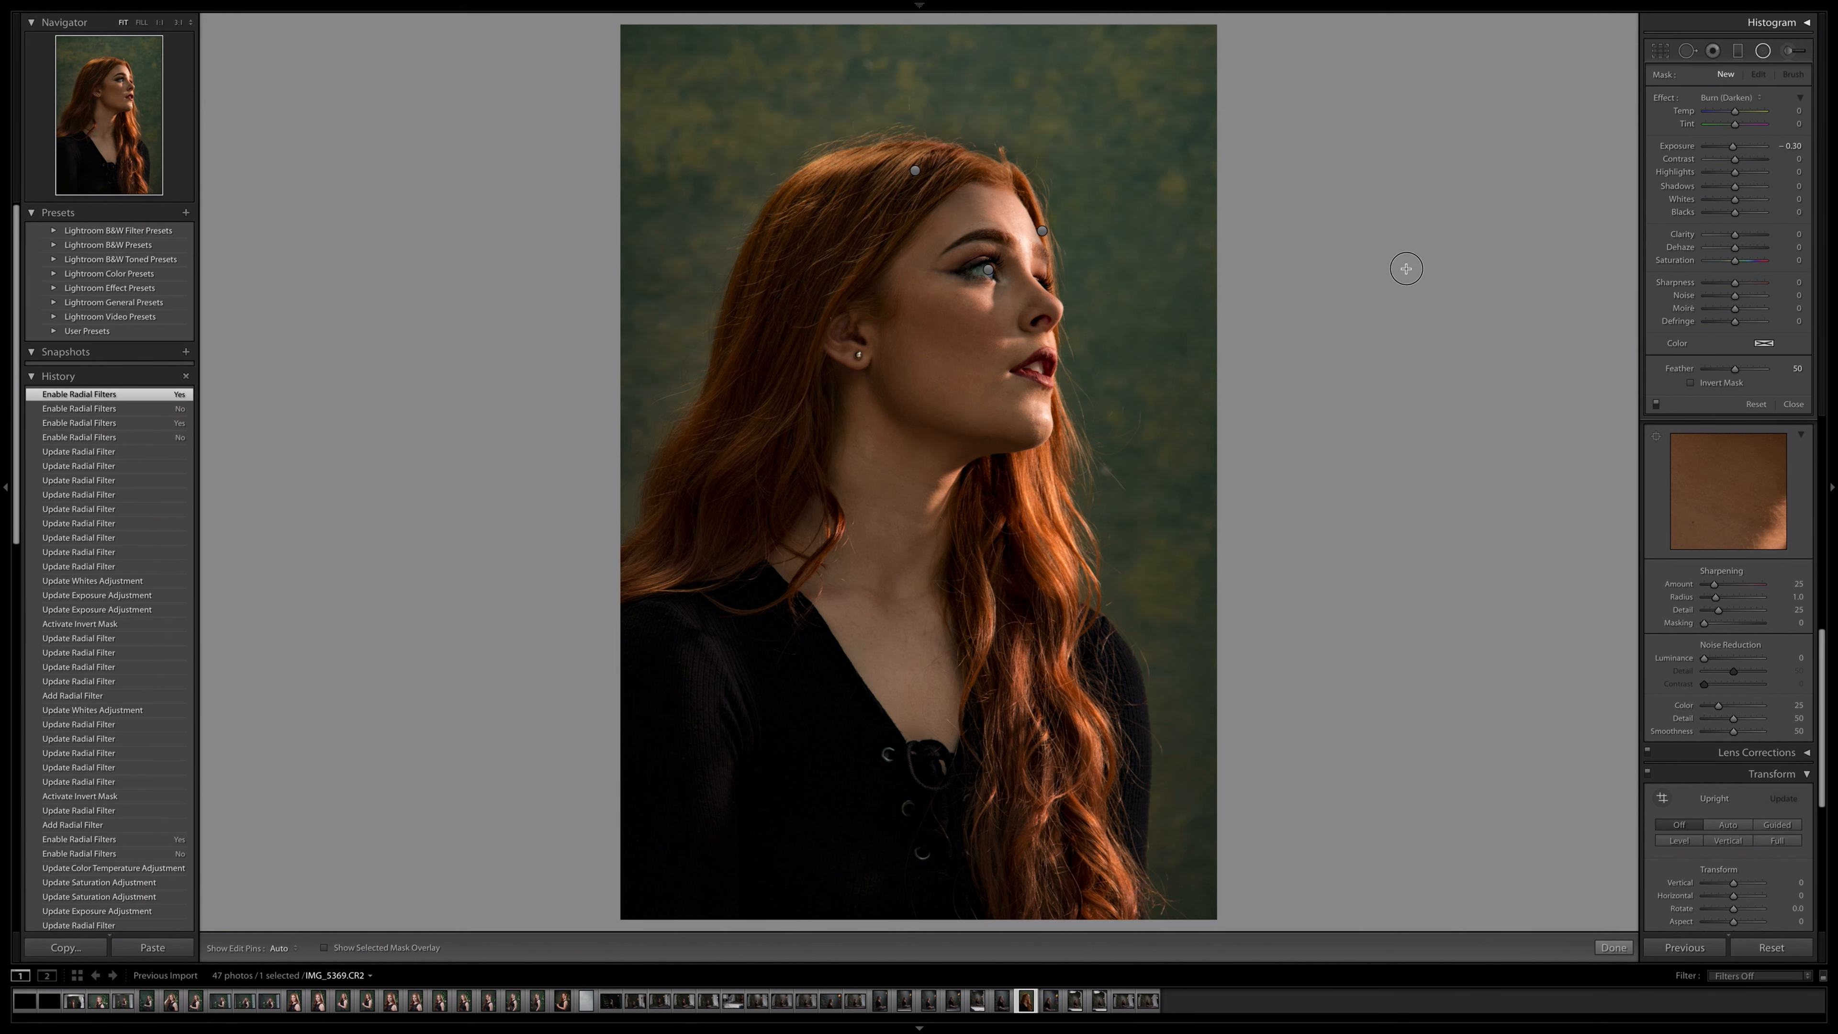
pyautogui.click(1791, 403)
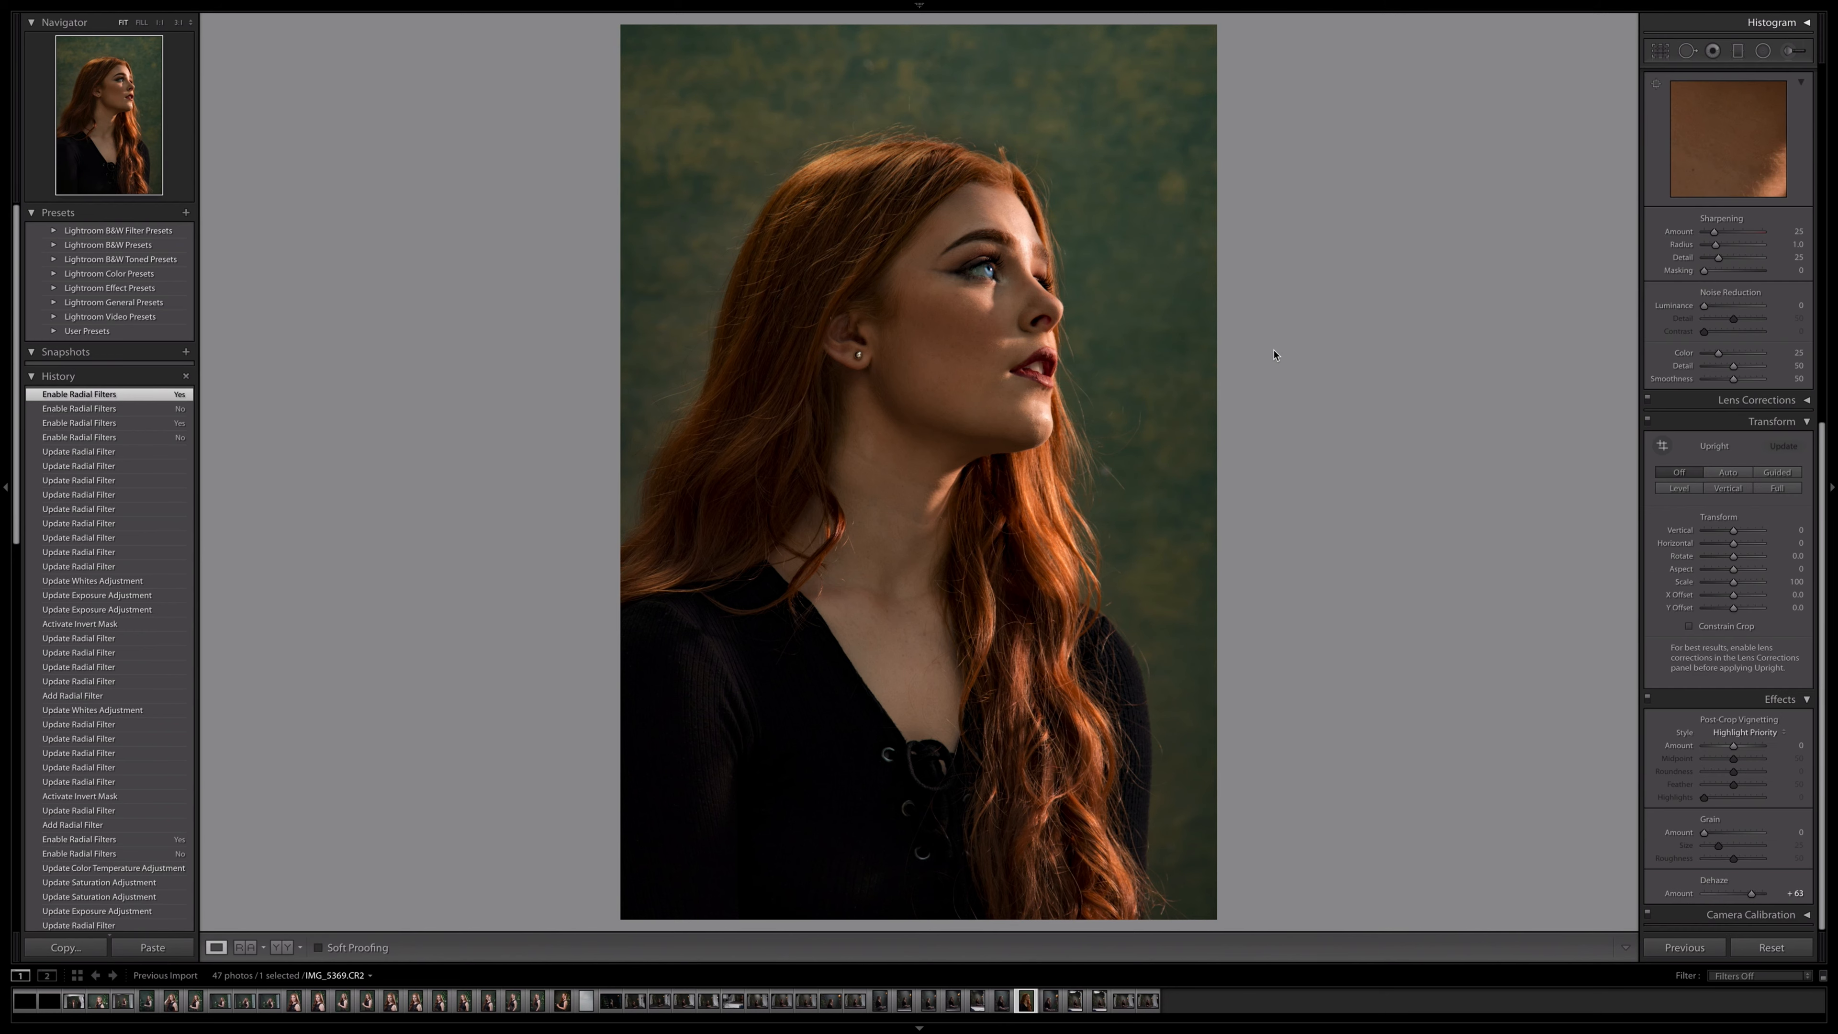
# Step: Add a small radial filter over the highlight between the eyebrows and invert its mask
pyautogui.click(945, 198)
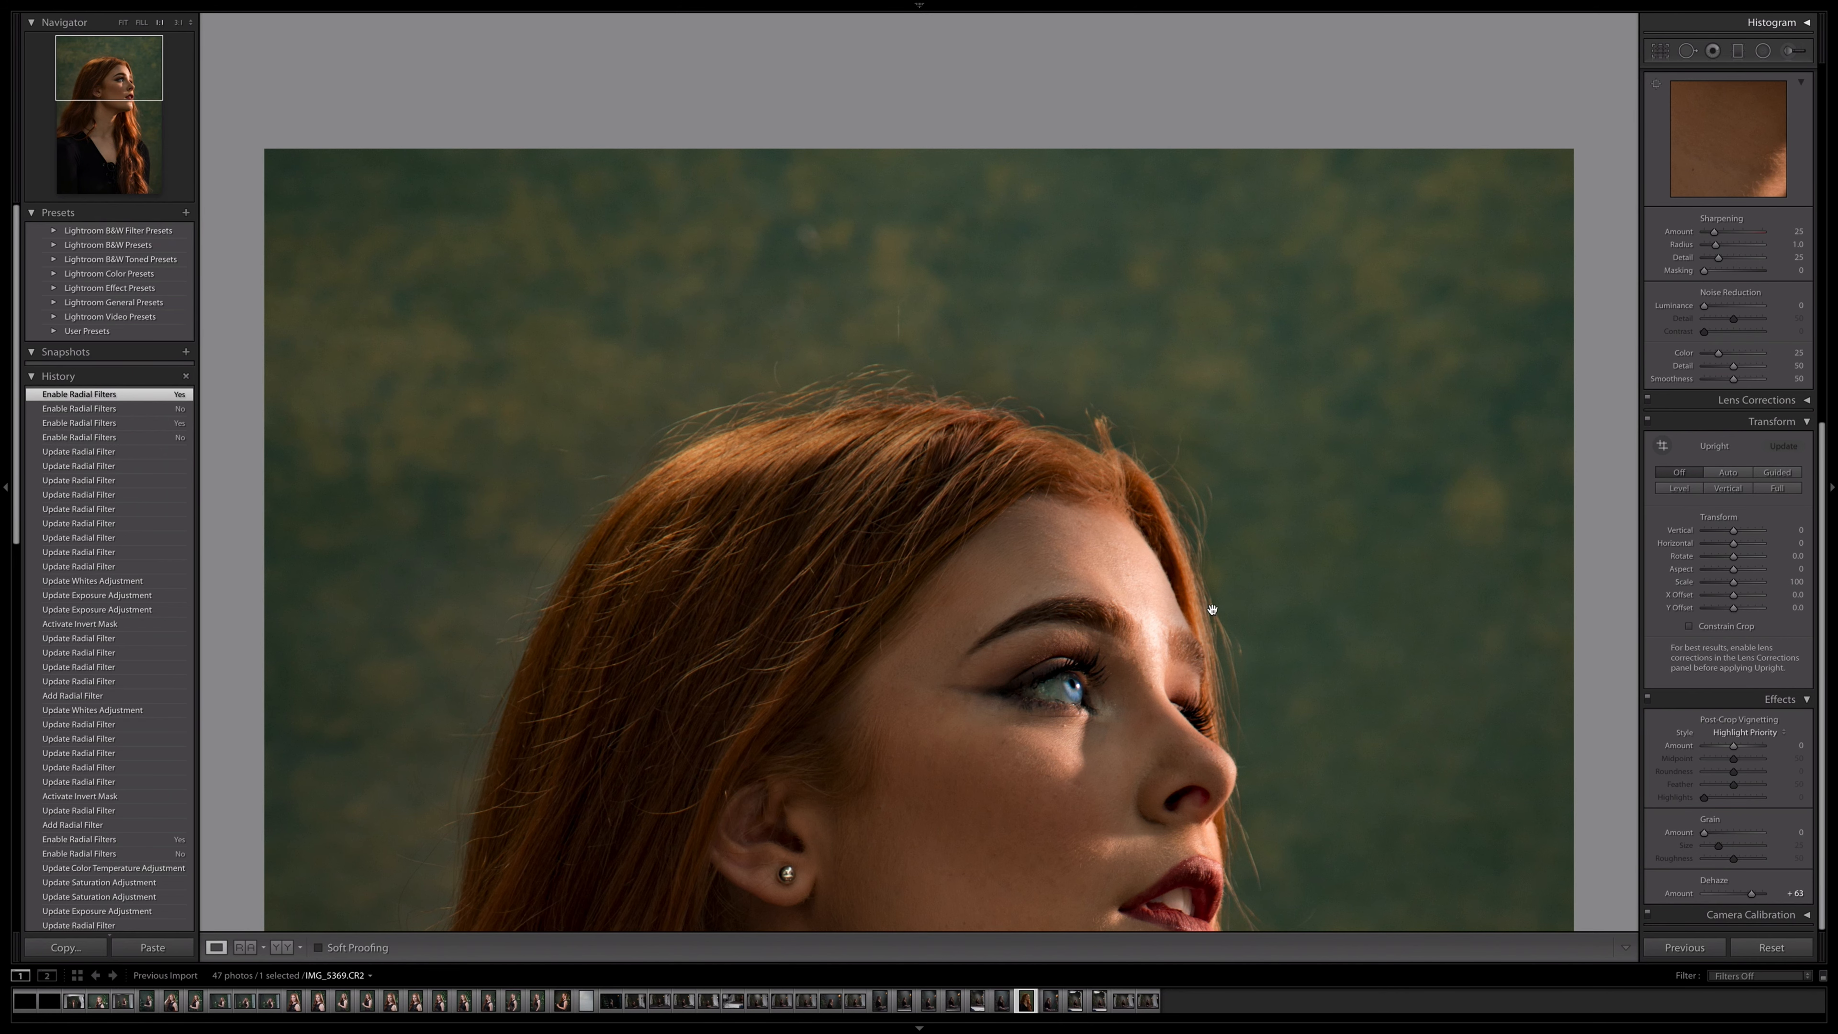
pyautogui.hotkey('shift', 'm')
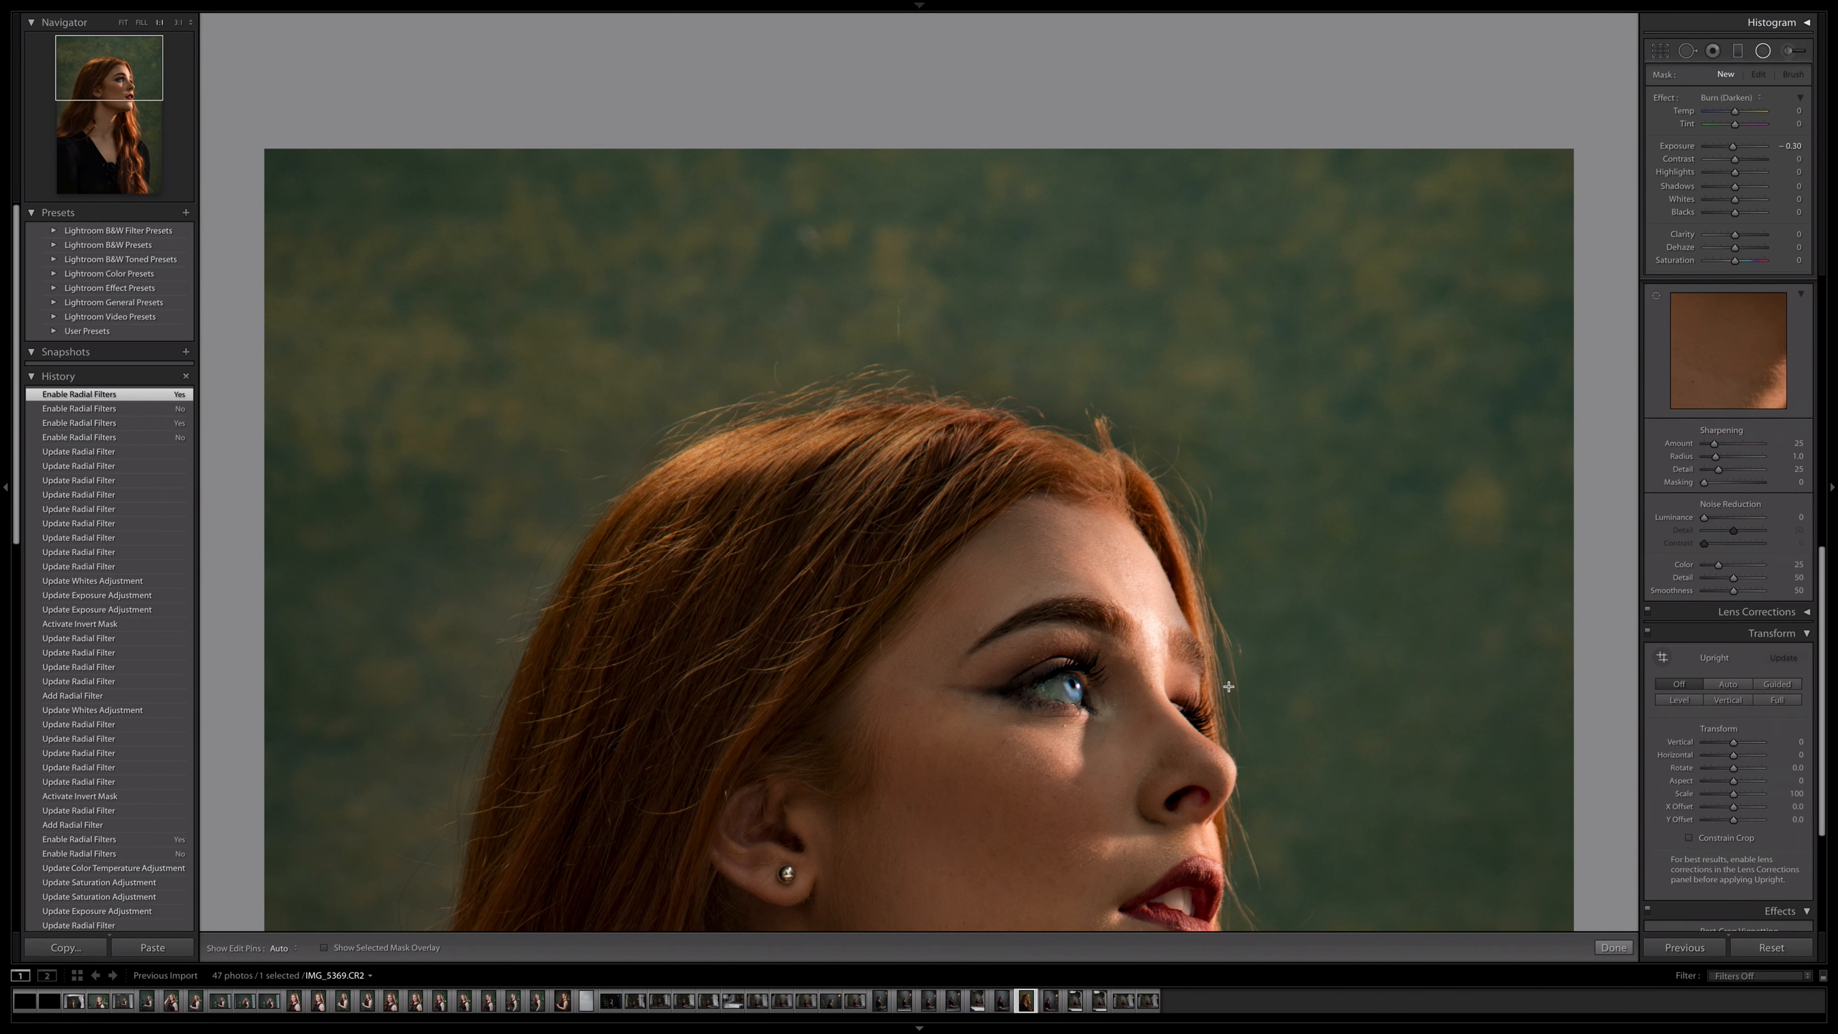
pyautogui.moveTo(1143, 616)
pyautogui.mouseDown()
pyautogui.moveTo(1167, 665)
pyautogui.moveTo(1155, 640)
pyautogui.mouseUp()
pyautogui.click(1692, 382)
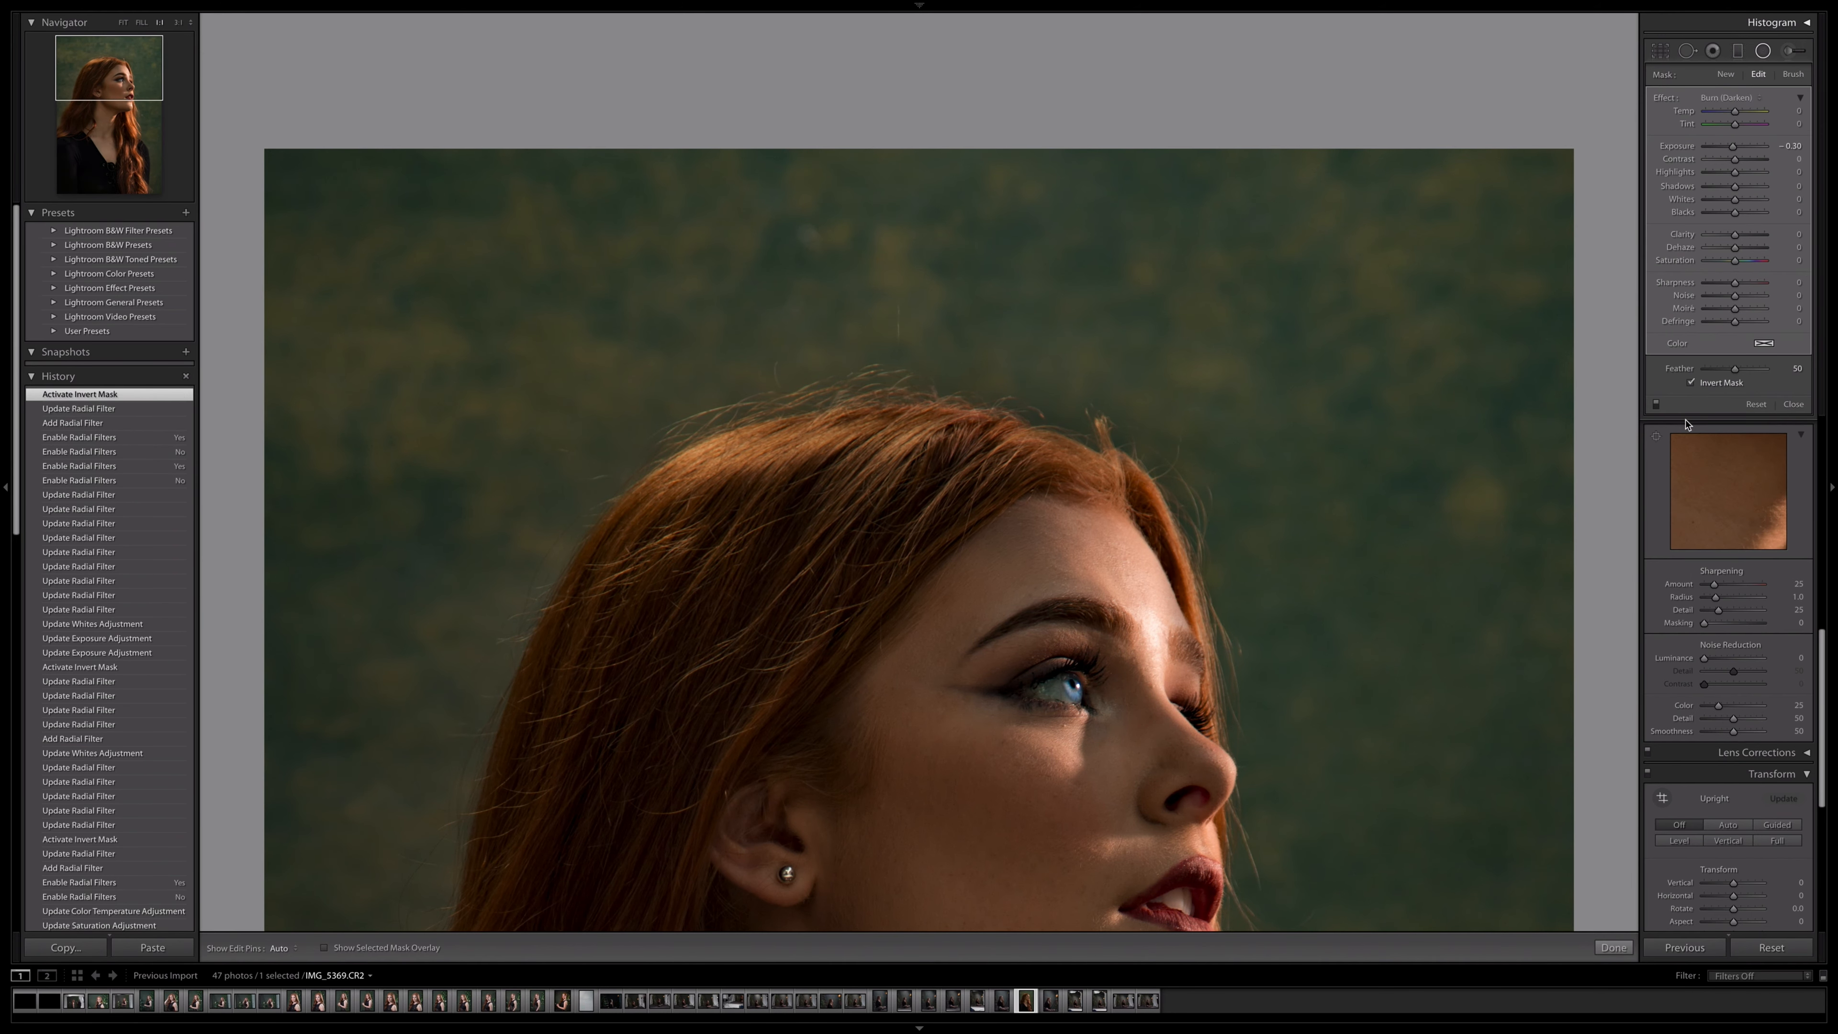
# Step: Set the brow highlight filter's exposure to 0, whites to -51 and temperature to 18, and refit its ellipse over the highlight
pyautogui.click(1796, 146)
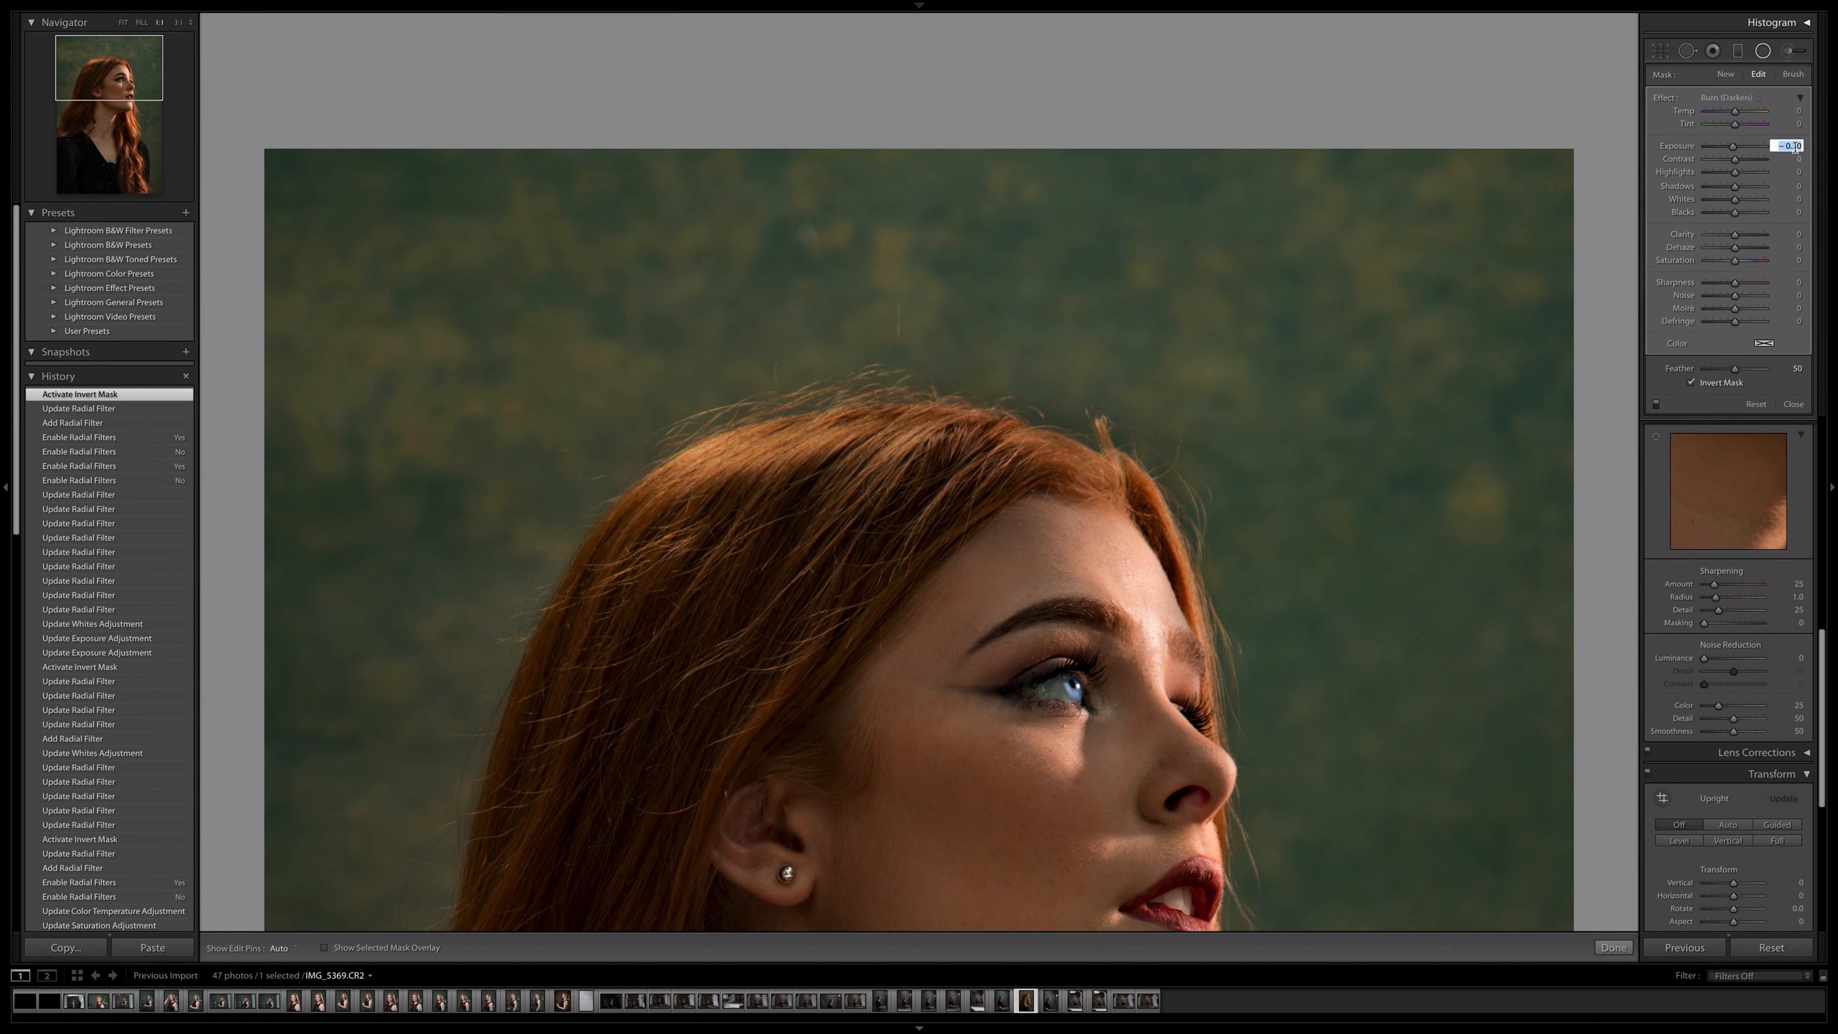
pyautogui.write('0')
pyautogui.press('Return')
pyautogui.moveTo(1734, 199); pyautogui.dragTo(1719, 203)
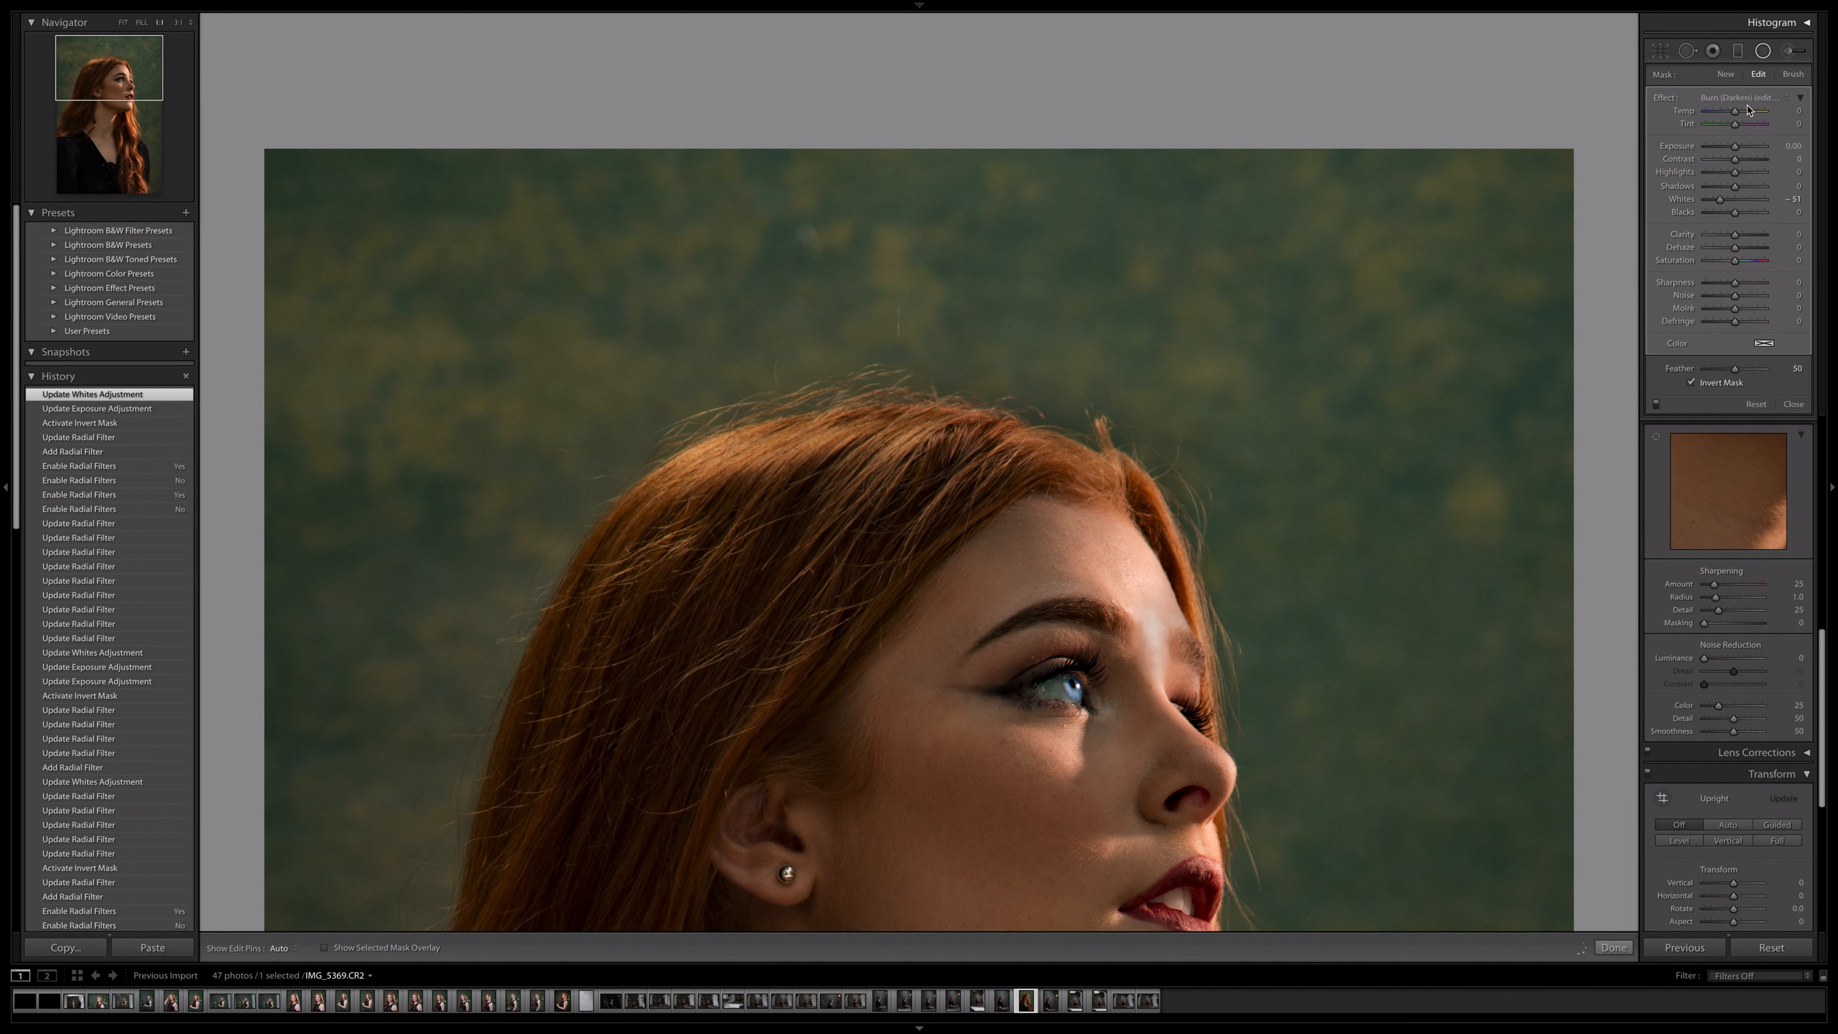
pyautogui.moveTo(1735, 113); pyautogui.dragTo(1740, 114)
pyautogui.moveTo(1153, 701); pyautogui.dragTo(1157, 645)
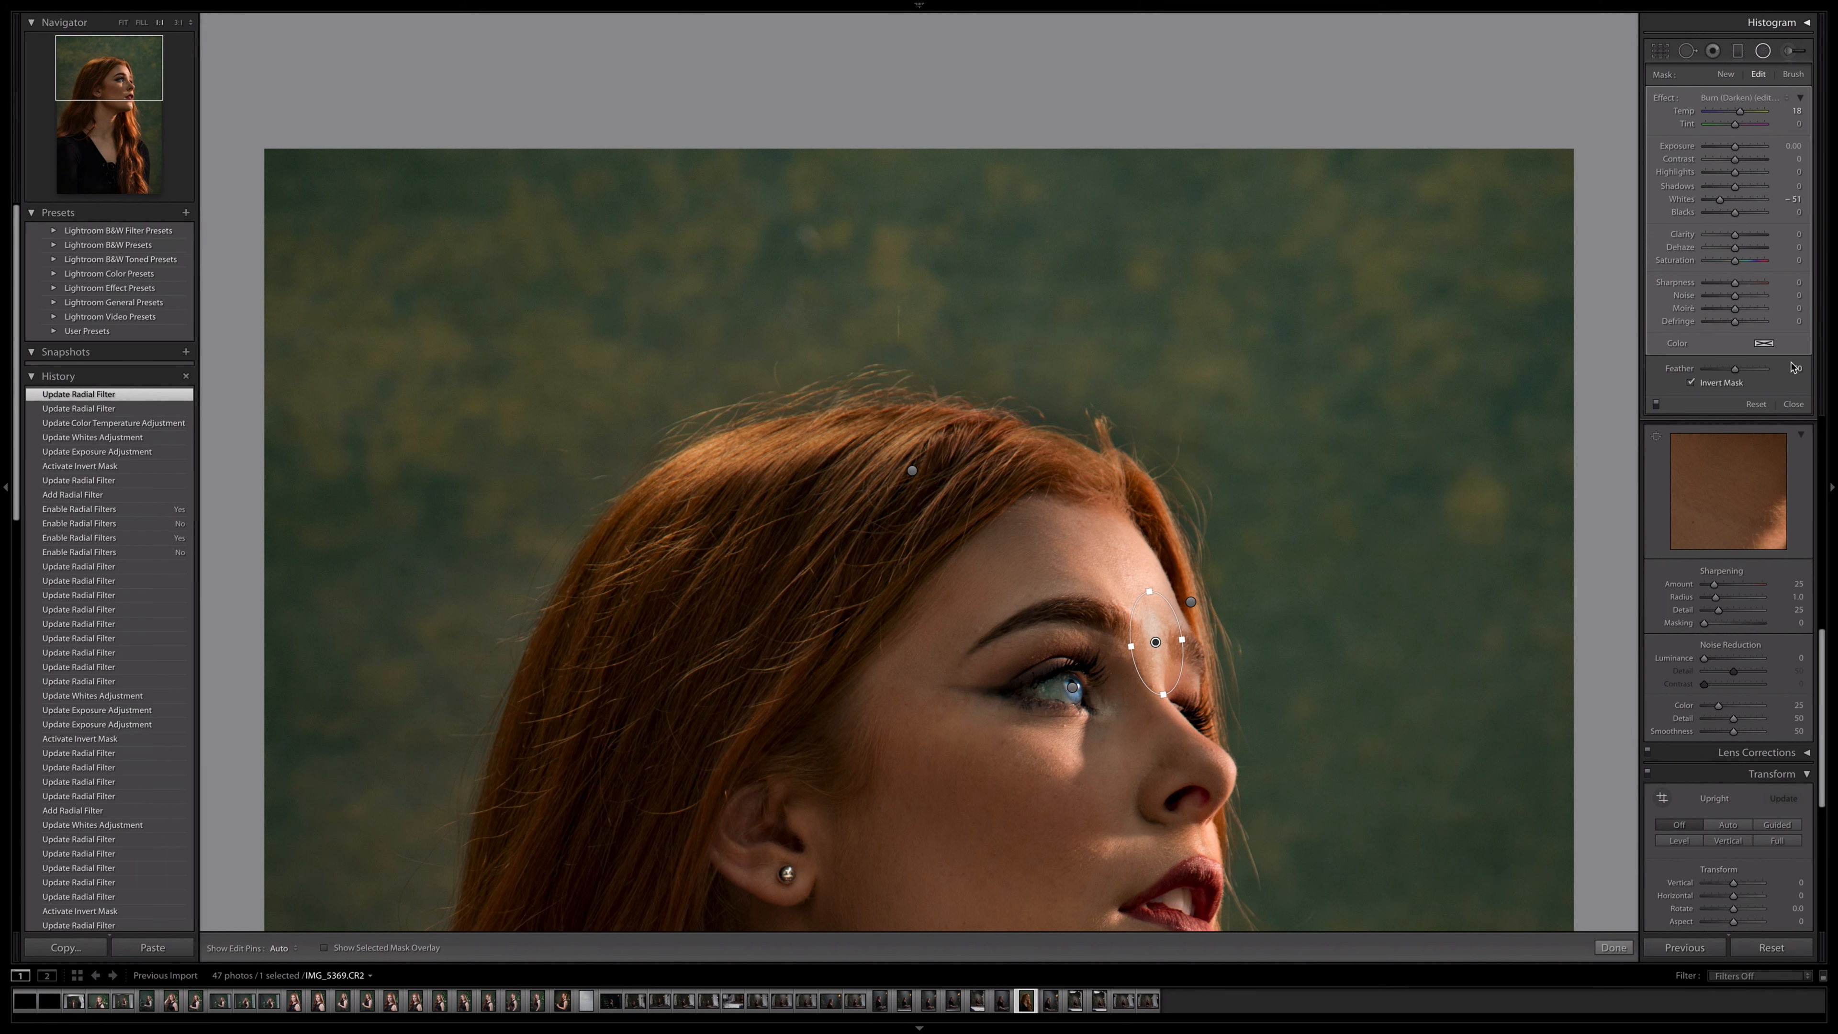
pyautogui.click(1787, 406)
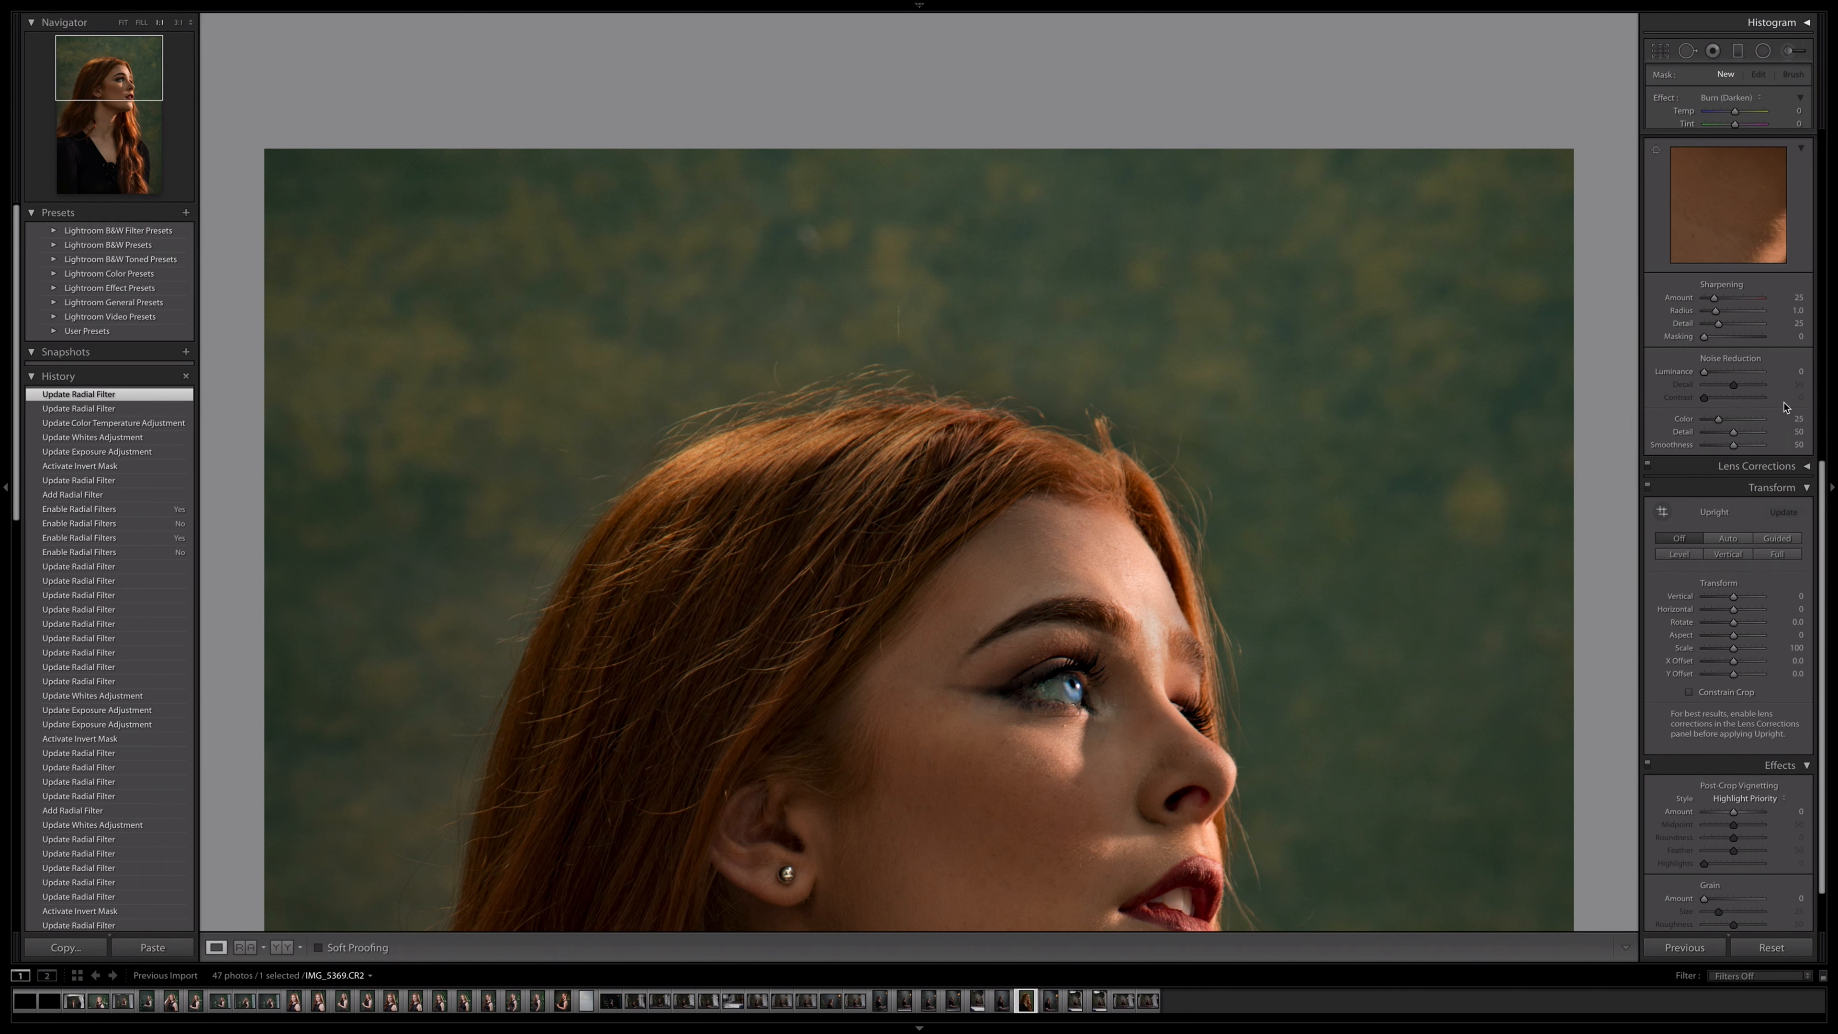
# Step: Check the whole portrait by switching all radial filters off and on, leaving them enabled
pyautogui.press('super+0')
pyautogui.press('super+minus')
pyautogui.press('super+minus')
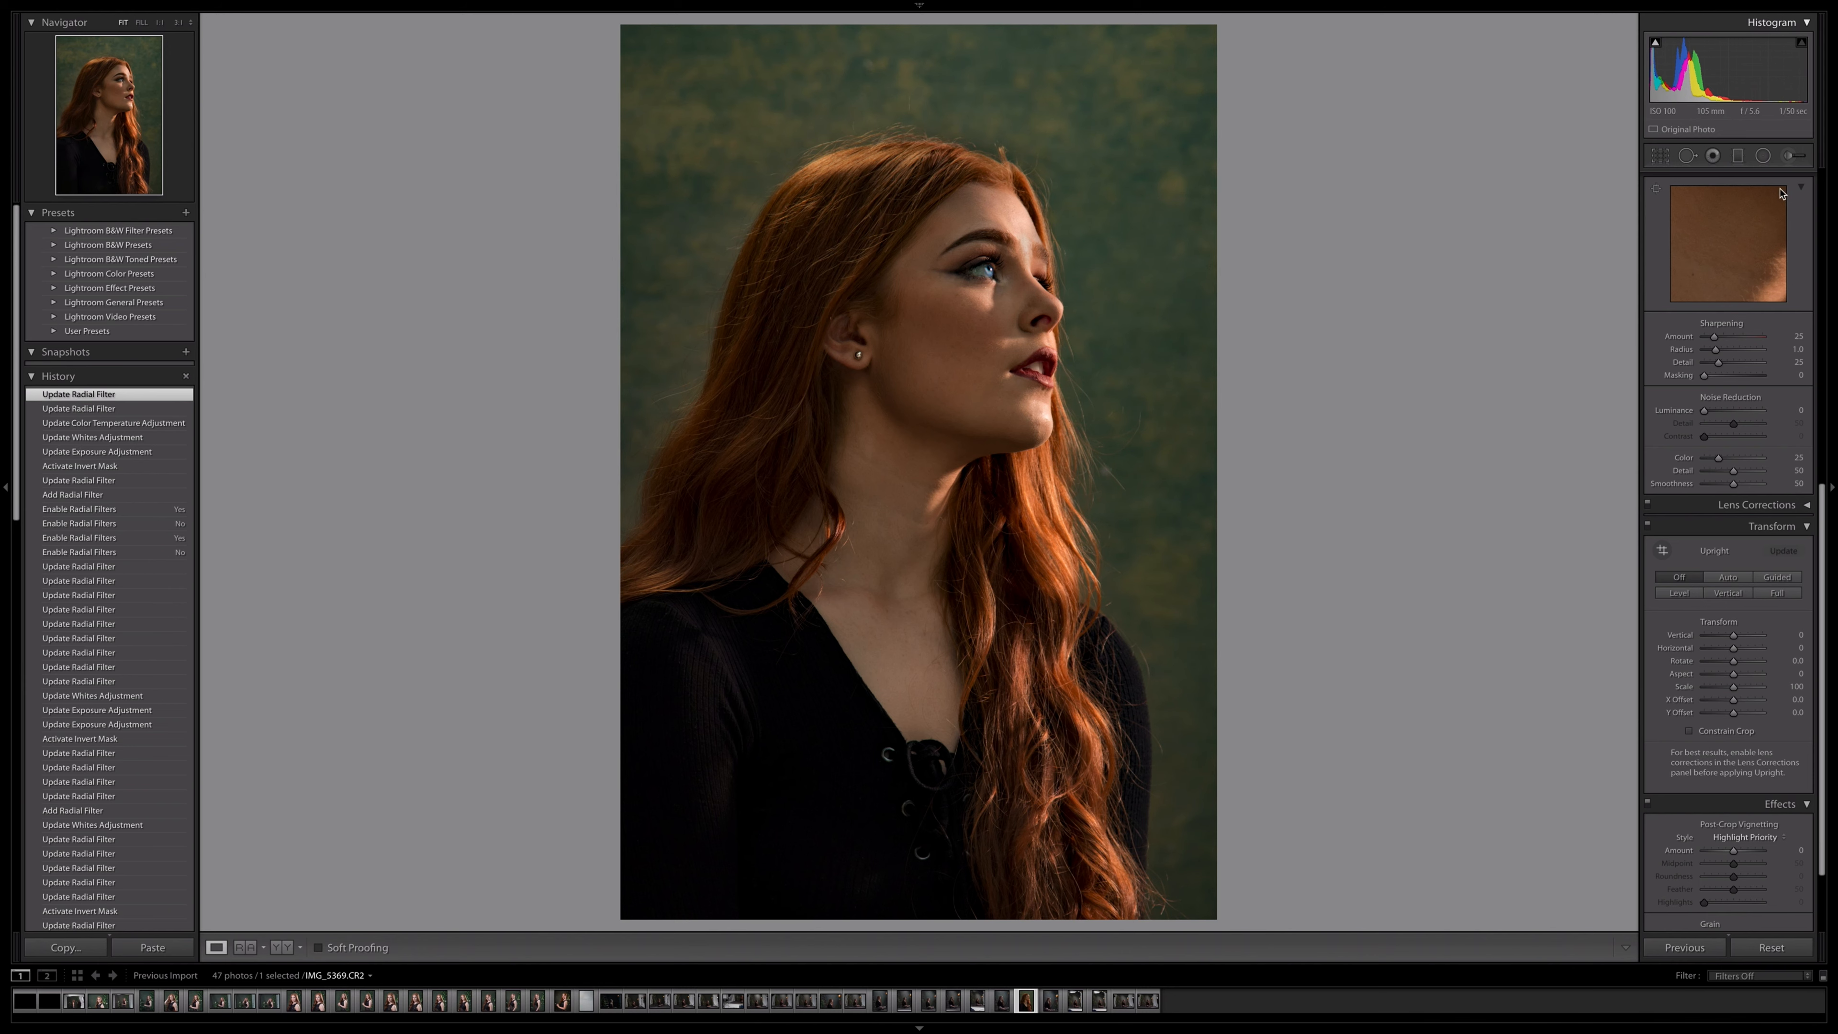
pyautogui.click(1765, 159)
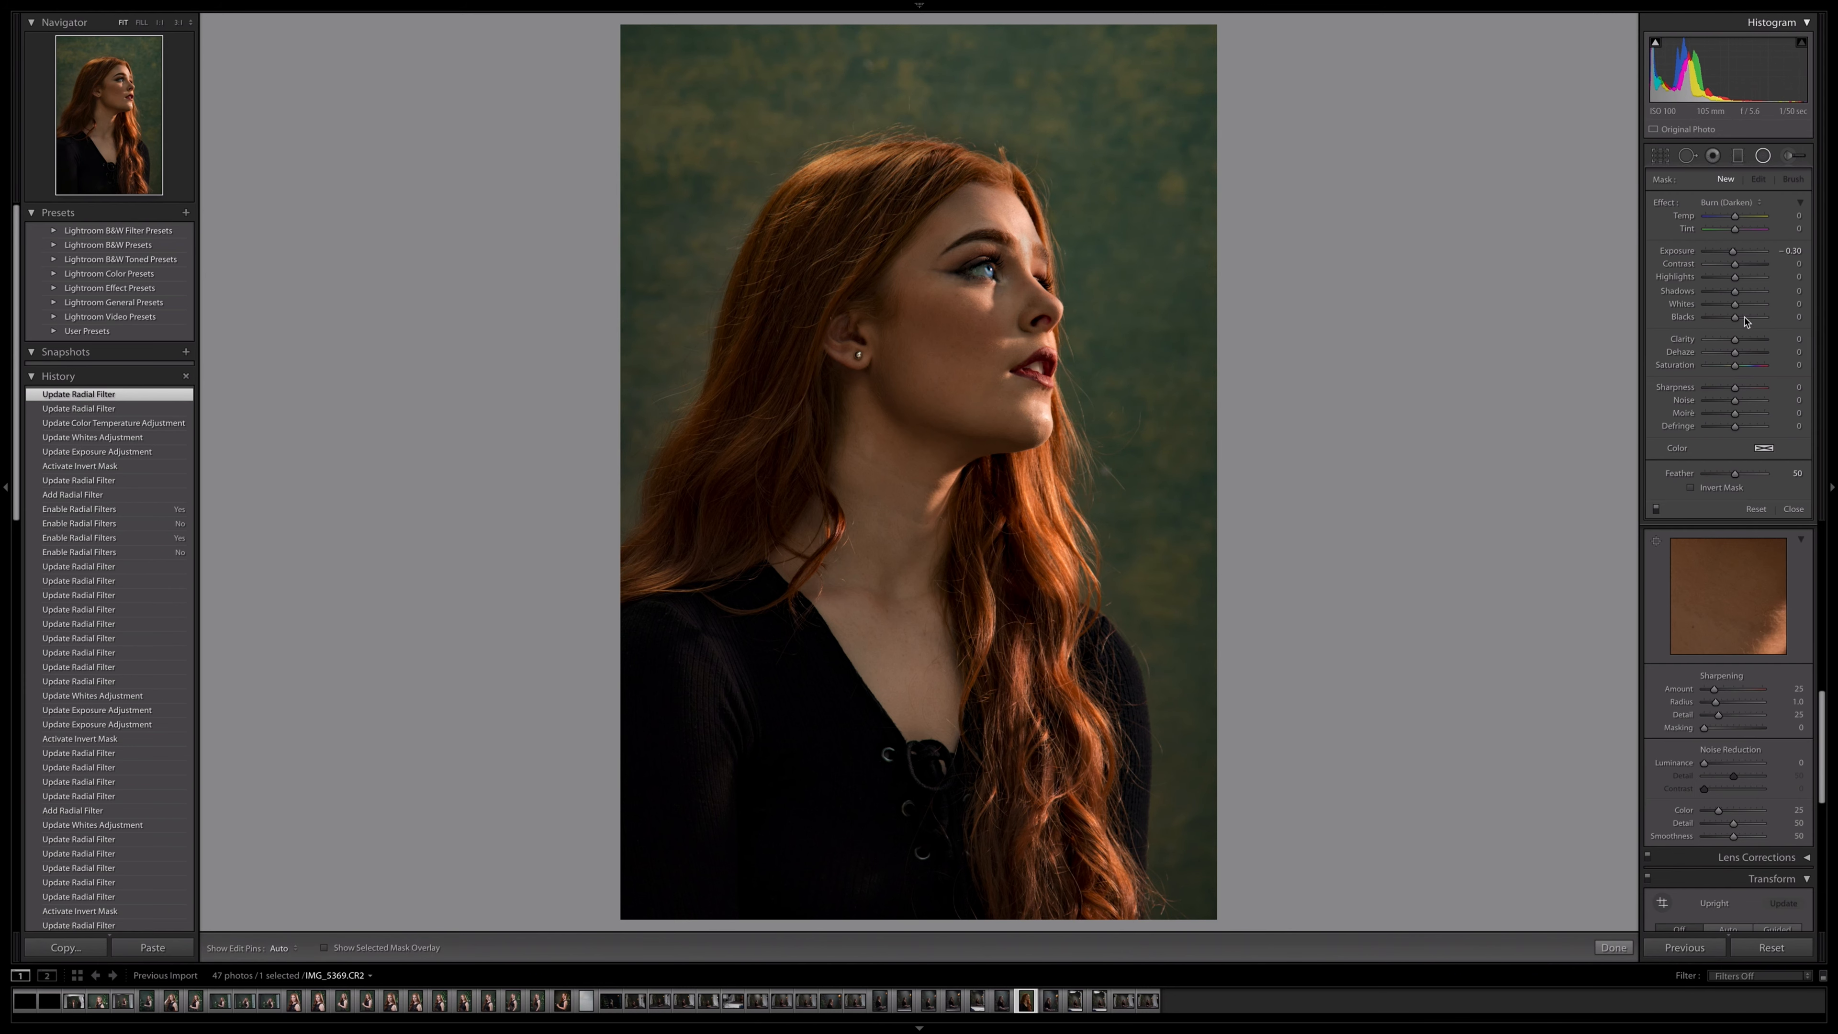
pyautogui.click(1655, 508)
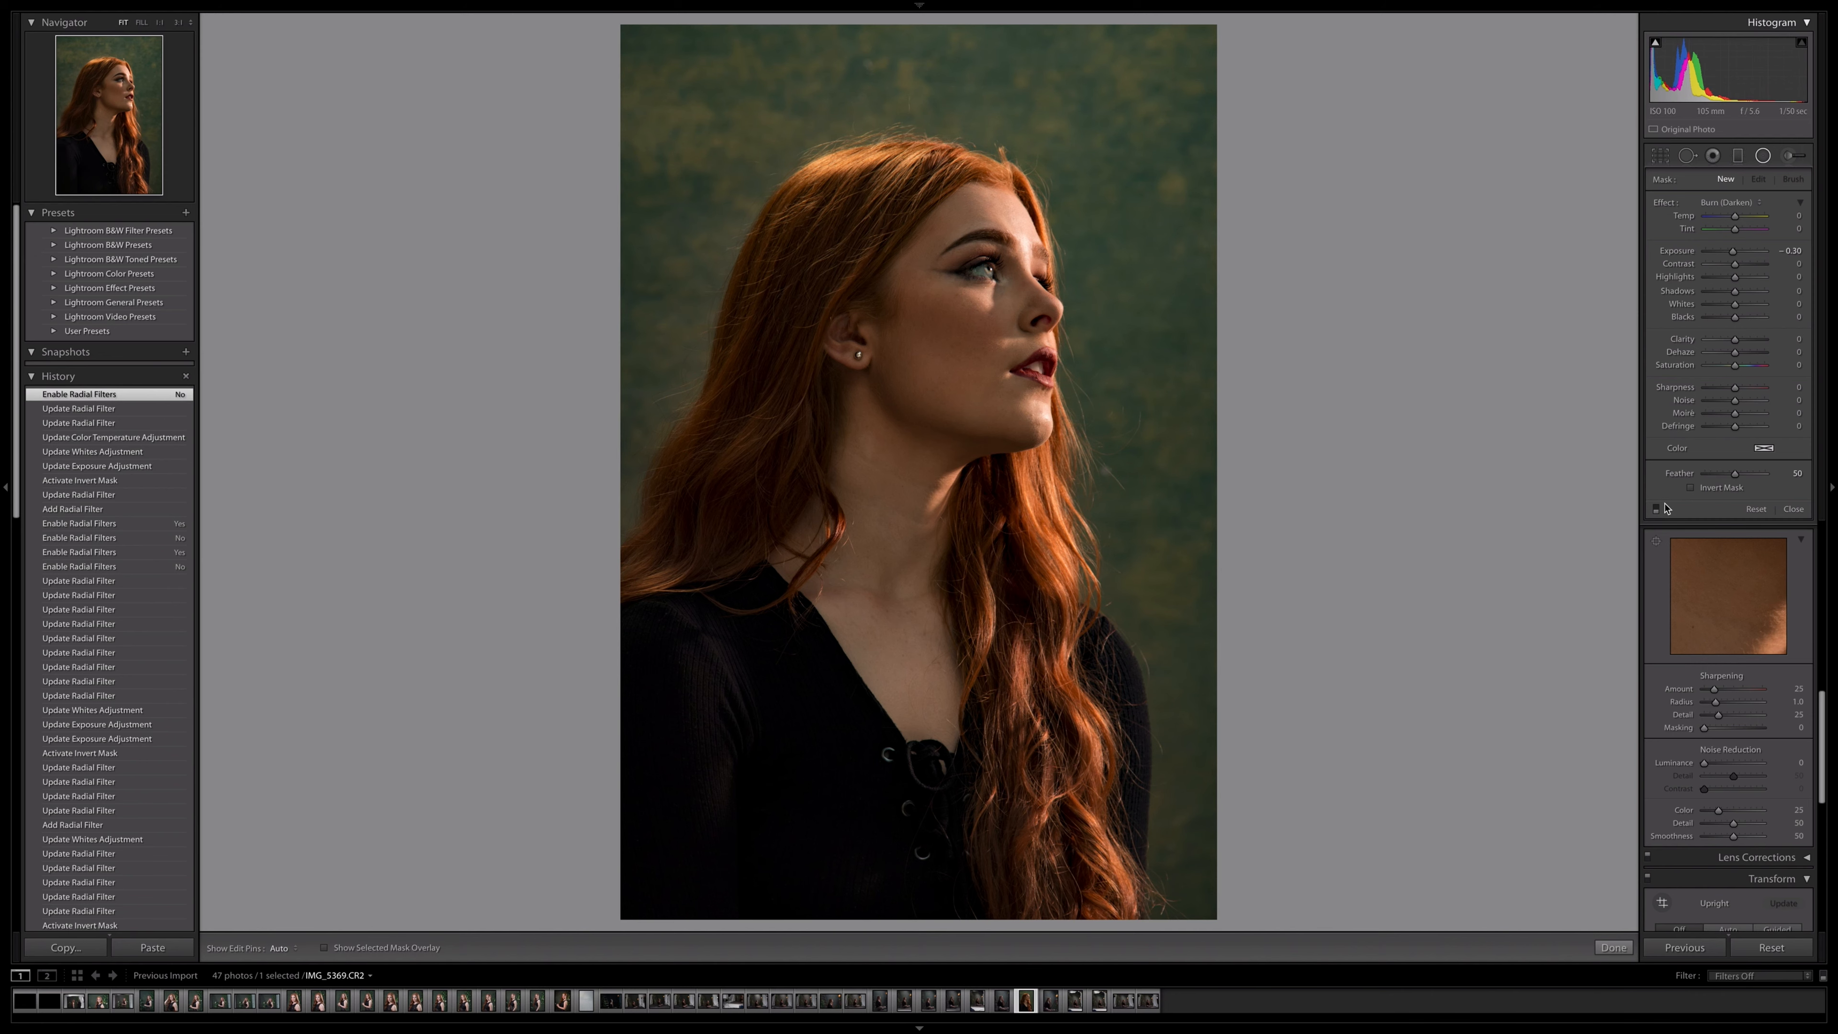
pyautogui.click(1656, 510)
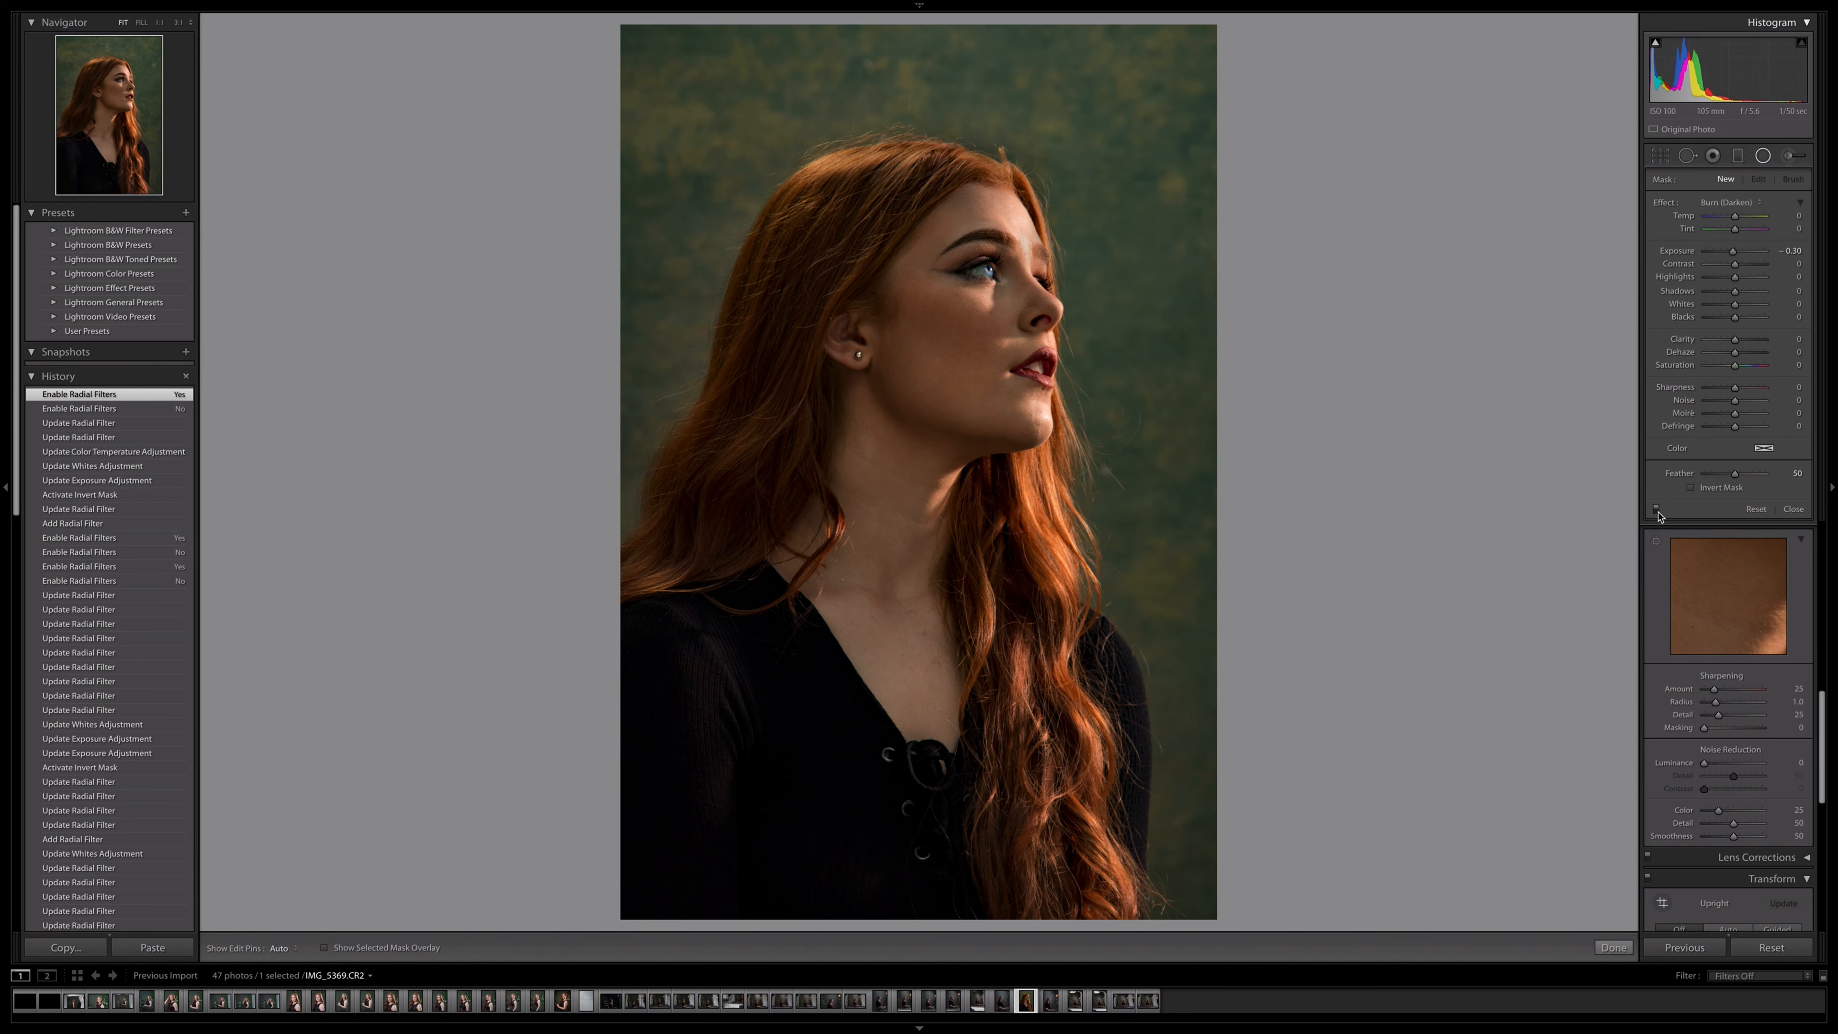
pyautogui.click(1657, 510)
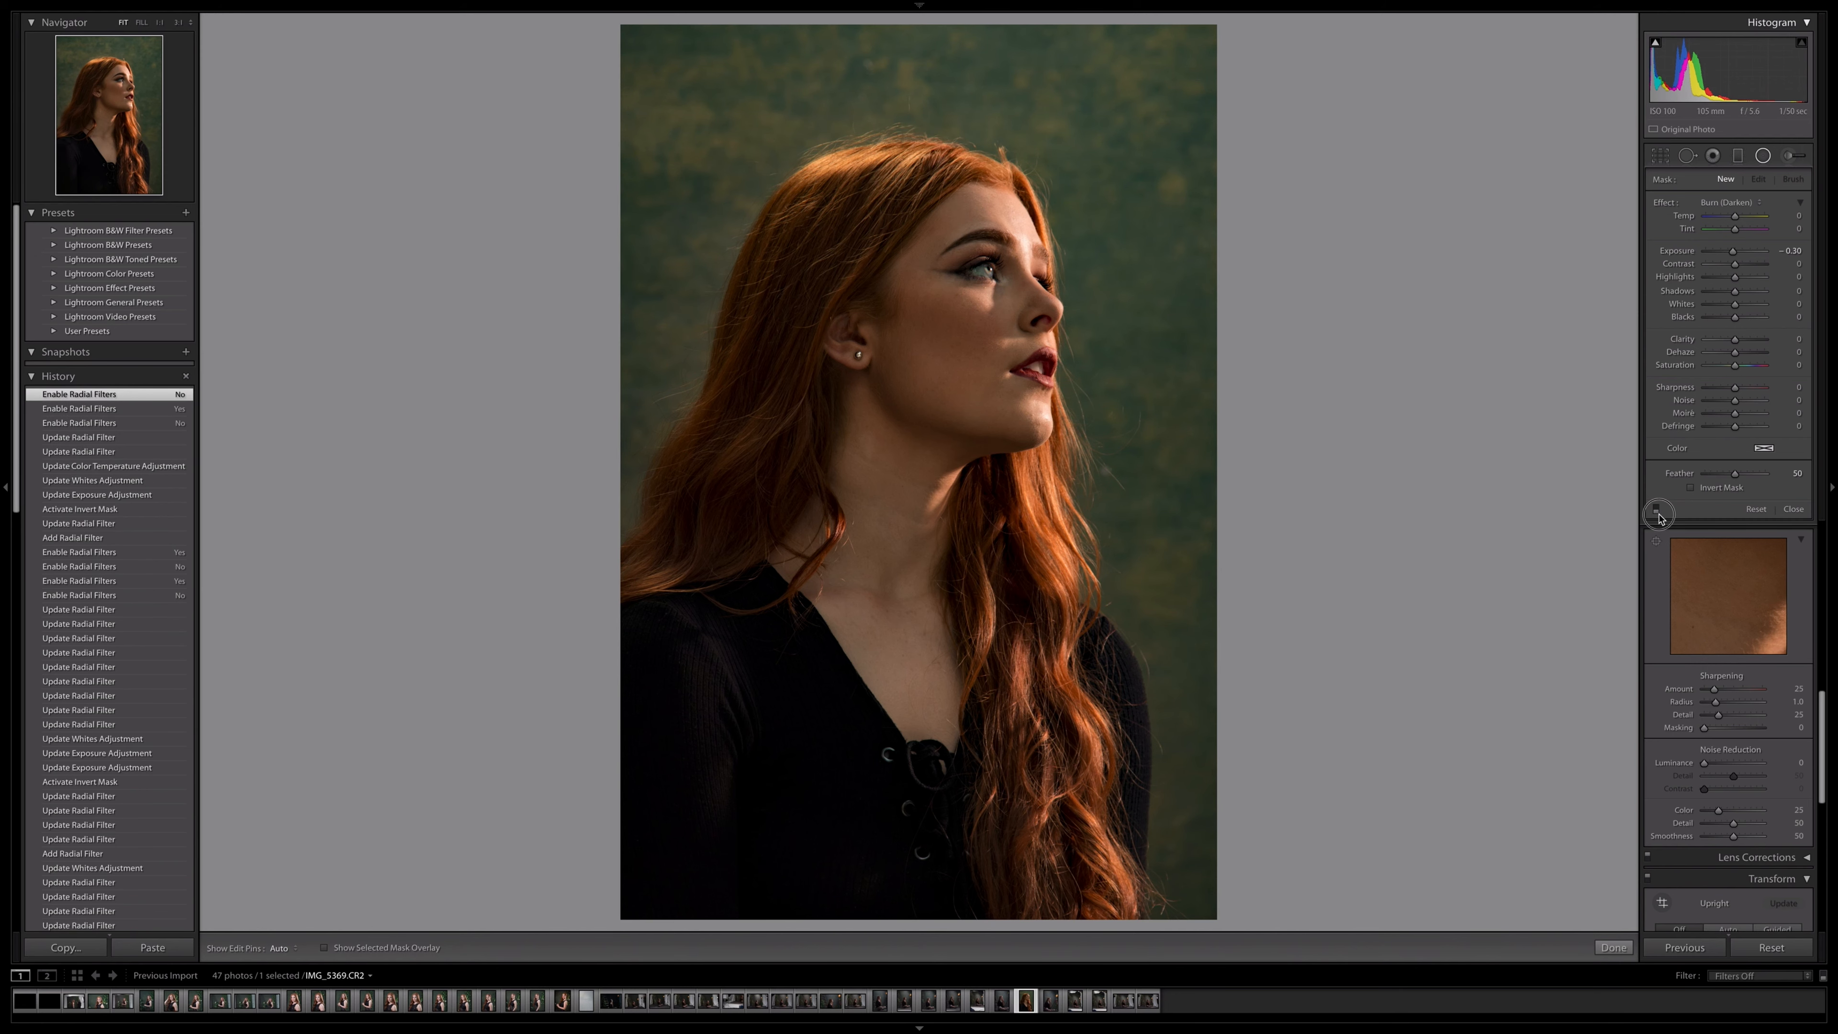
pyautogui.click(1656, 510)
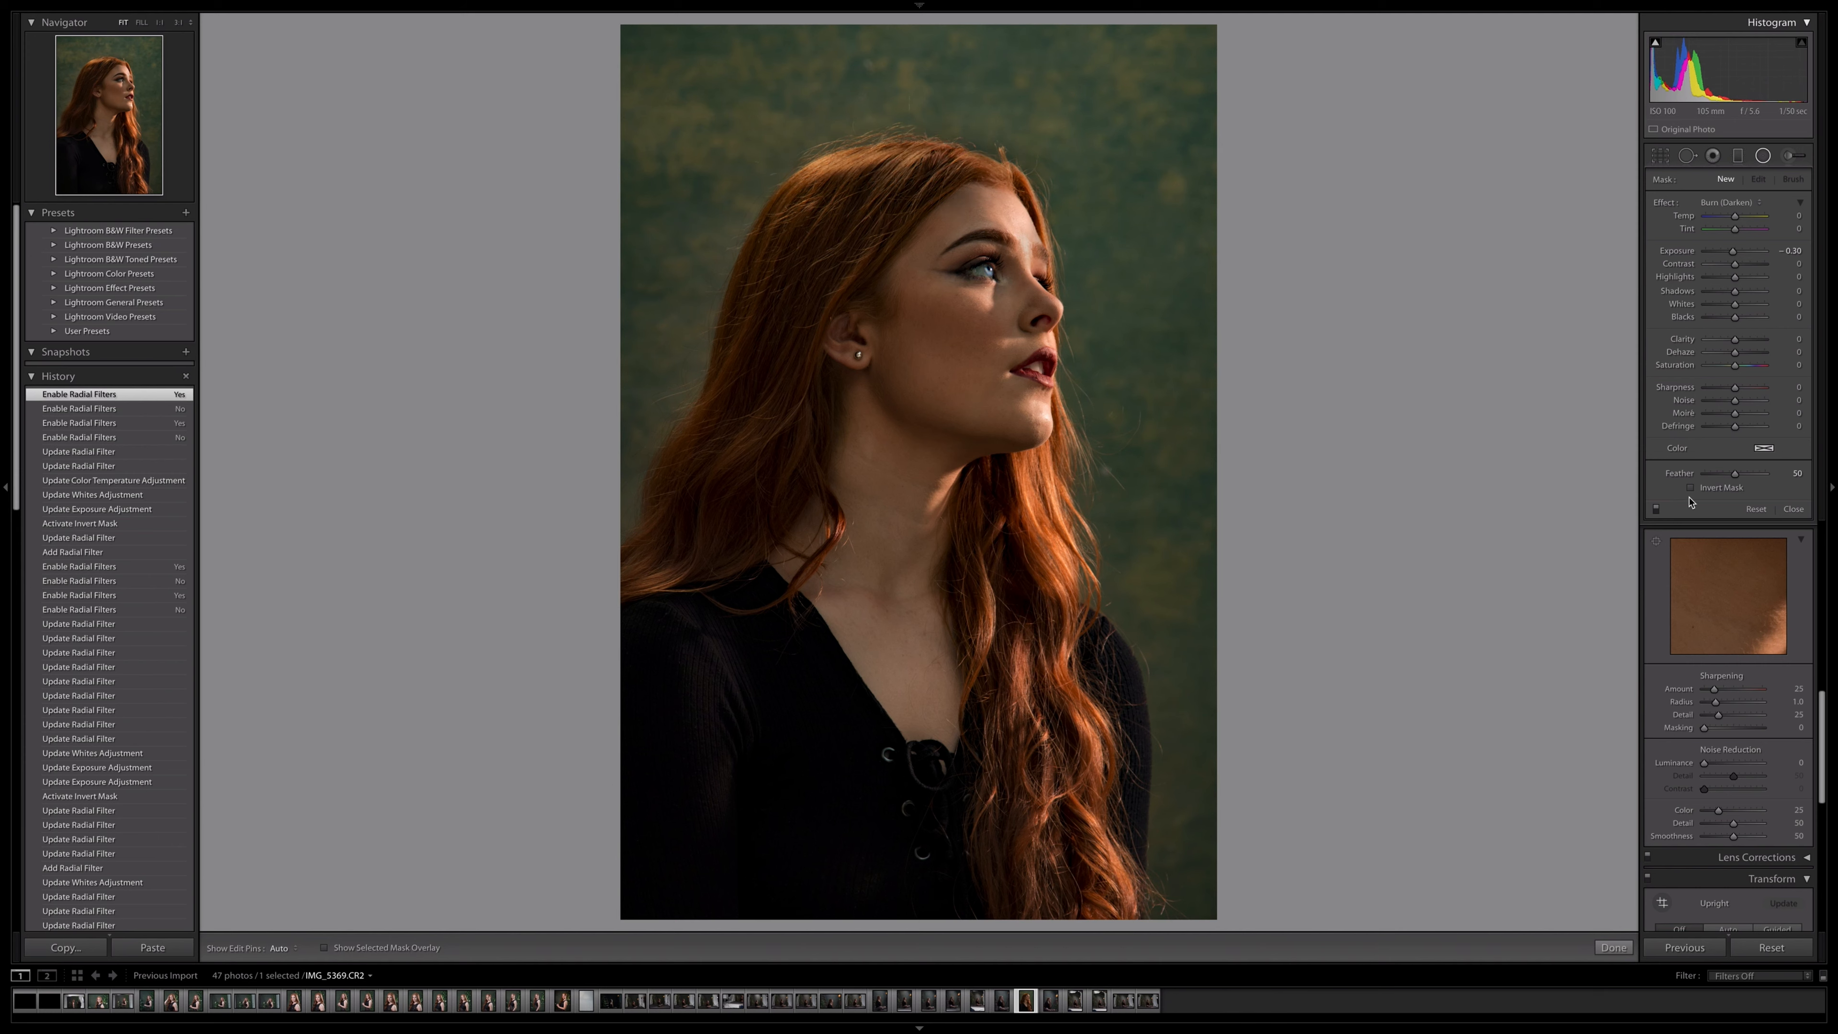
# Step: Refit the radial filter over the crown of the hair as a flatter ellipse and close the Radial Filter
pyautogui.click(915, 170)
pyautogui.moveTo(916, 219); pyautogui.dragTo(911, 135)
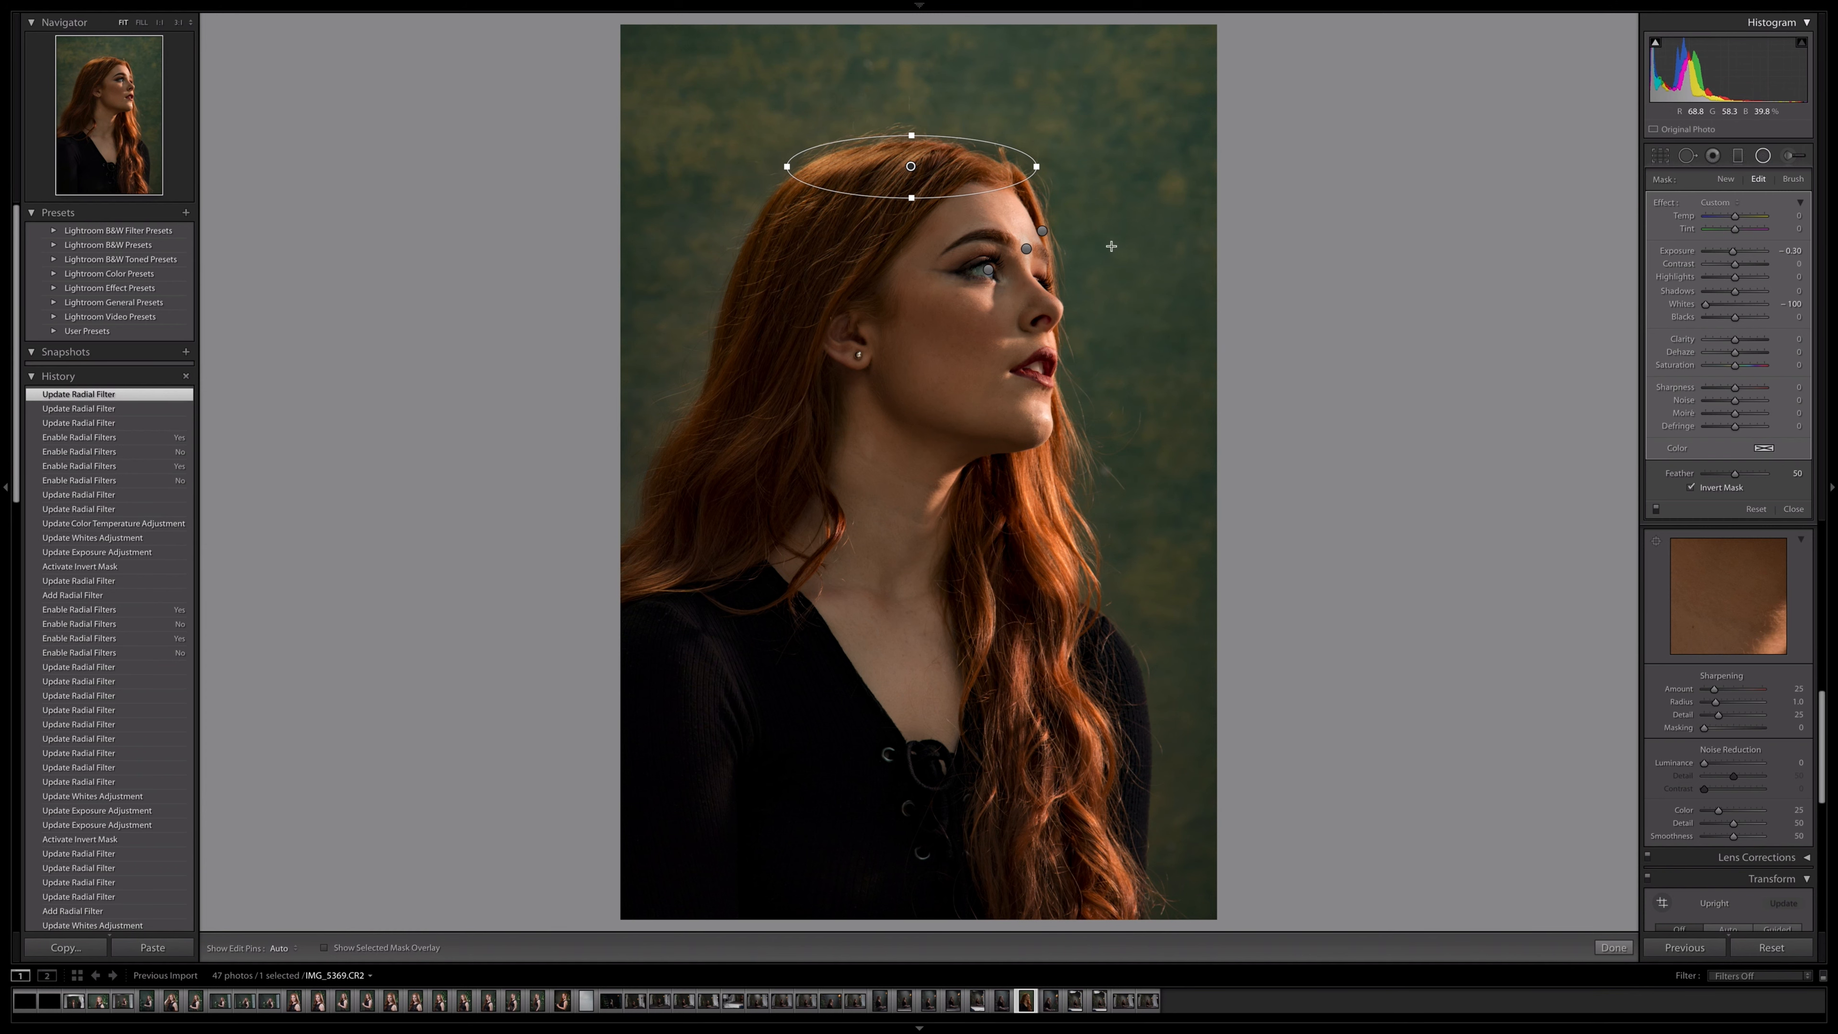
pyautogui.click(1793, 508)
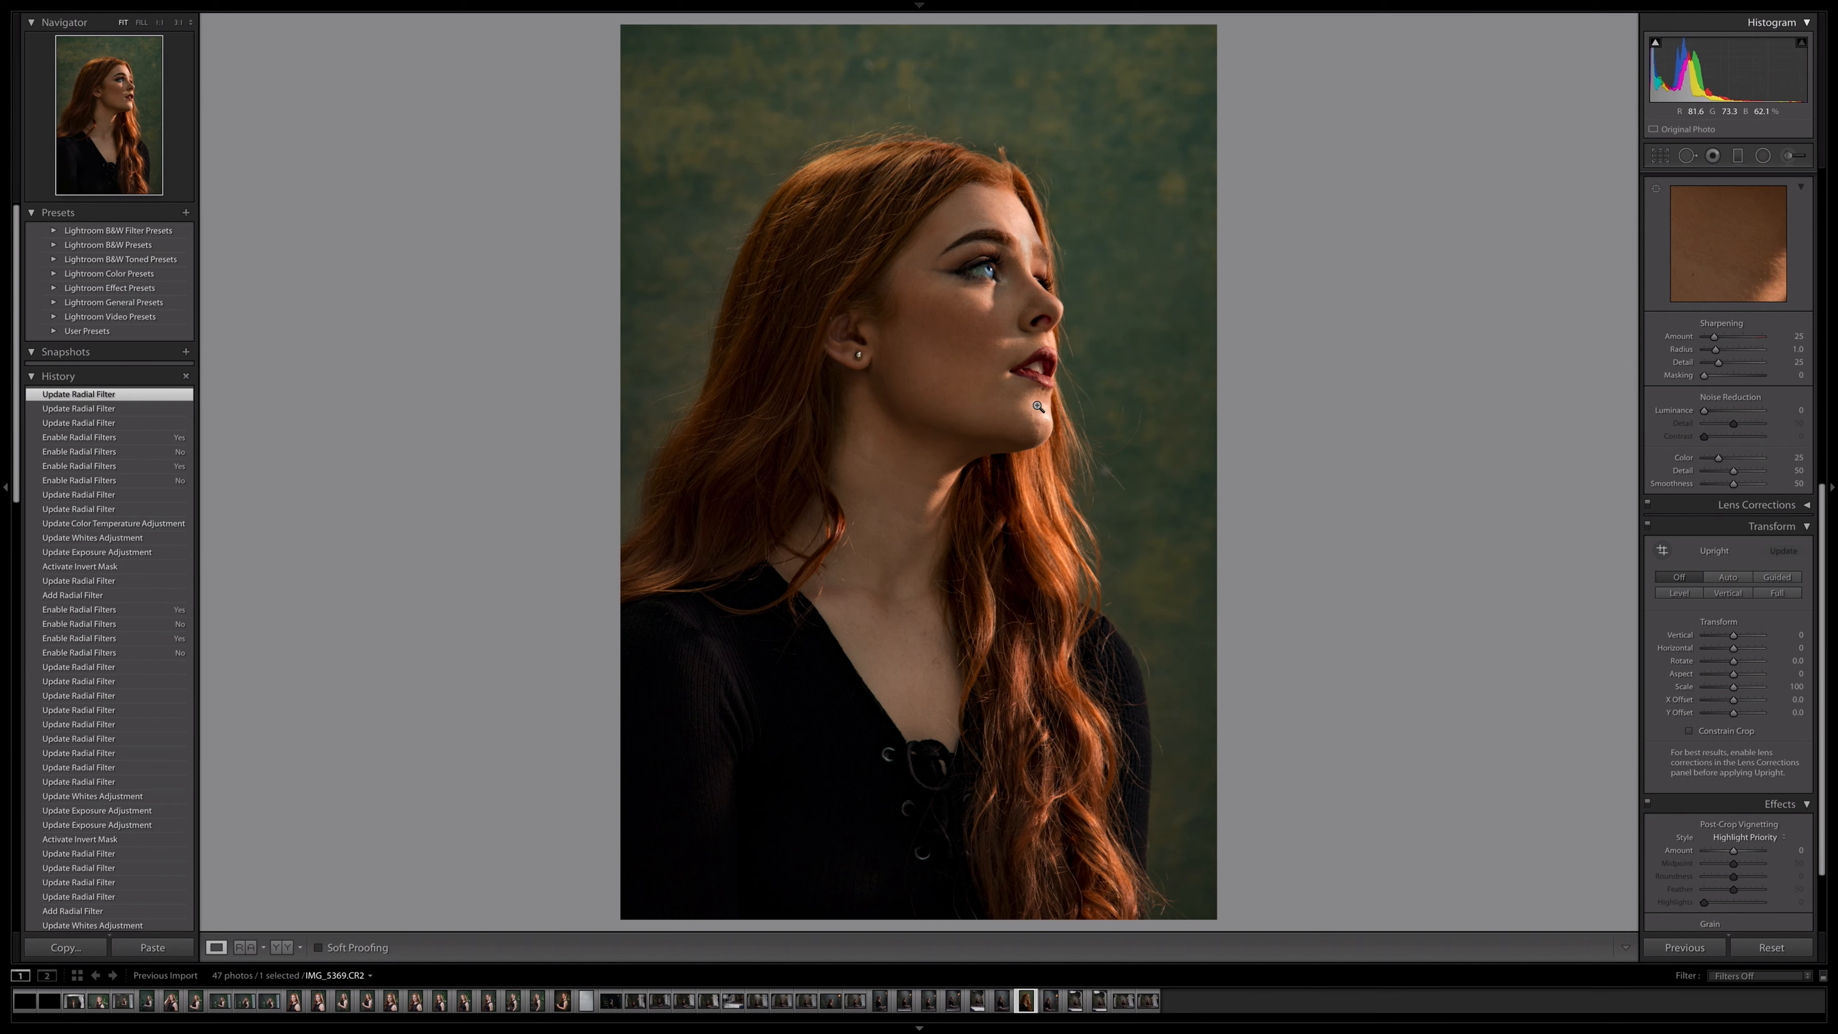
# Step: Examine the skin up close from the forehead and eye down over the cheek and lips to the chin and neck
pyautogui.click(1033, 310)
pyautogui.moveTo(894, 588)
pyautogui.mouseDown()
pyautogui.moveTo(1004, 268)
pyautogui.moveTo(1079, 172)
pyautogui.mouseUp()
pyautogui.moveTo(890, 471); pyautogui.dragTo(935, 427)
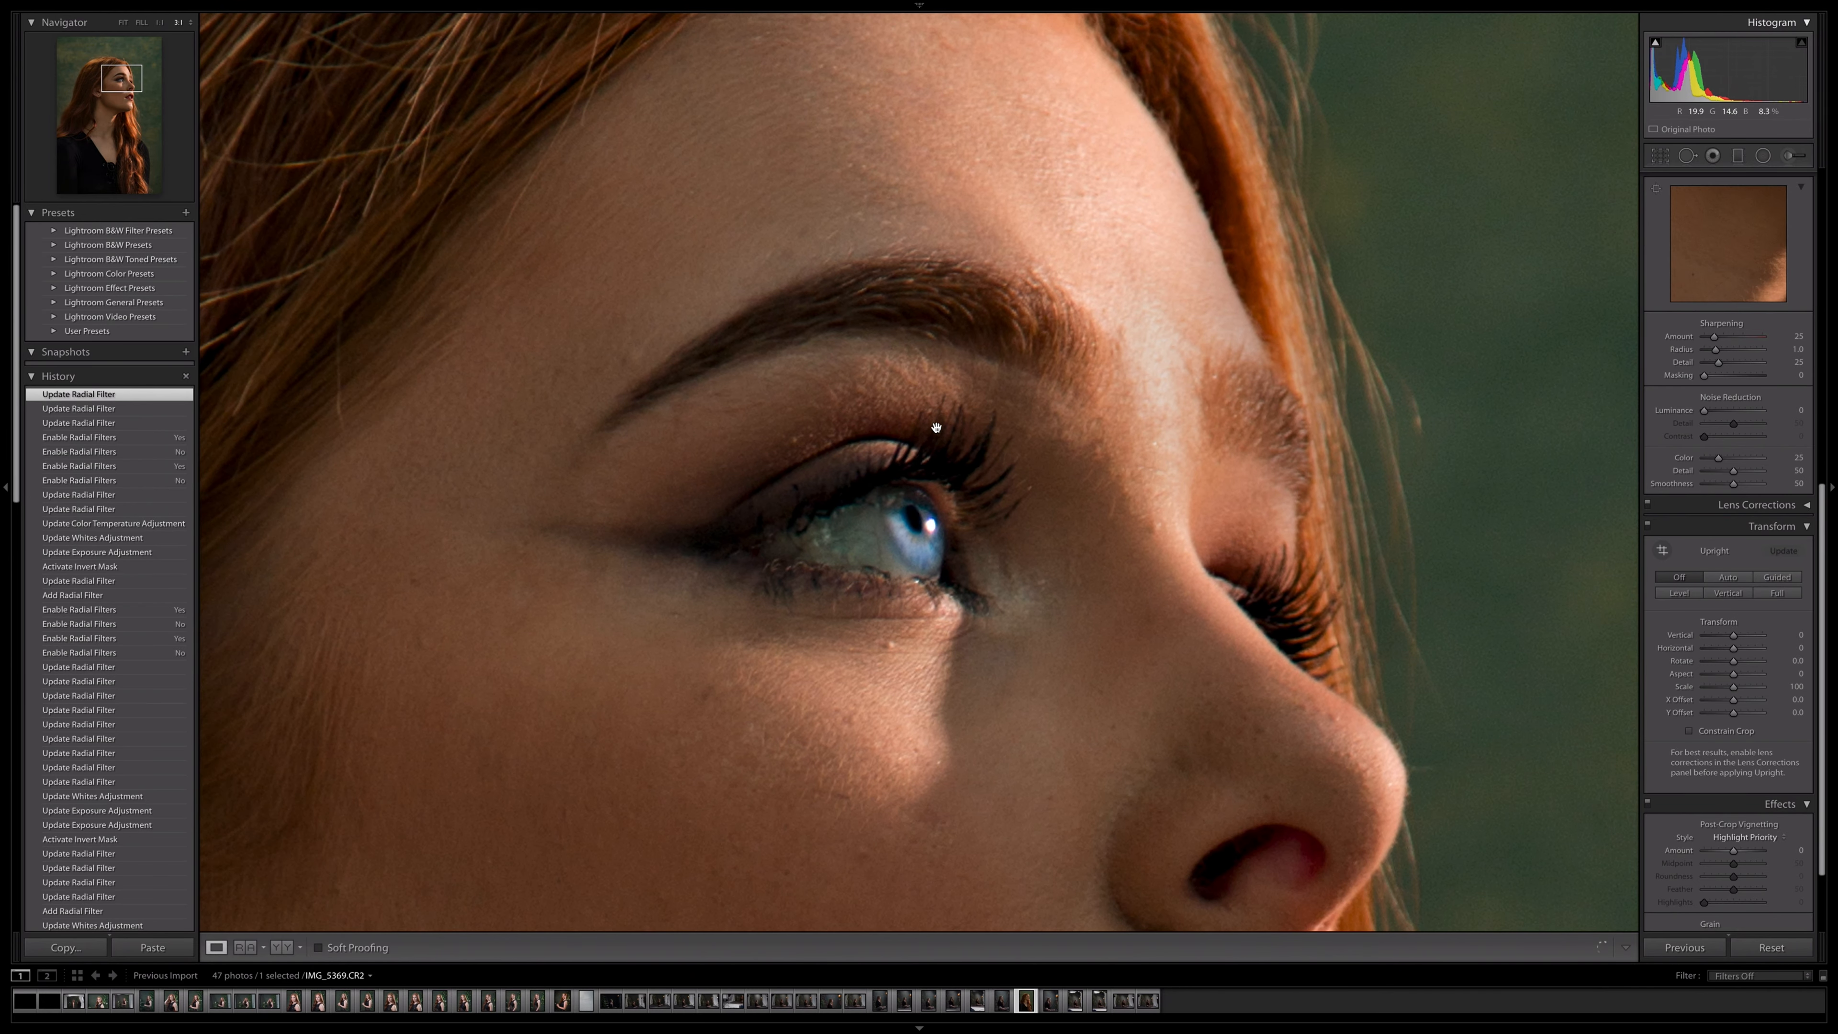
pyautogui.moveTo(944, 544); pyautogui.dragTo(898, 303)
pyautogui.moveTo(883, 417); pyautogui.dragTo(946, 174)
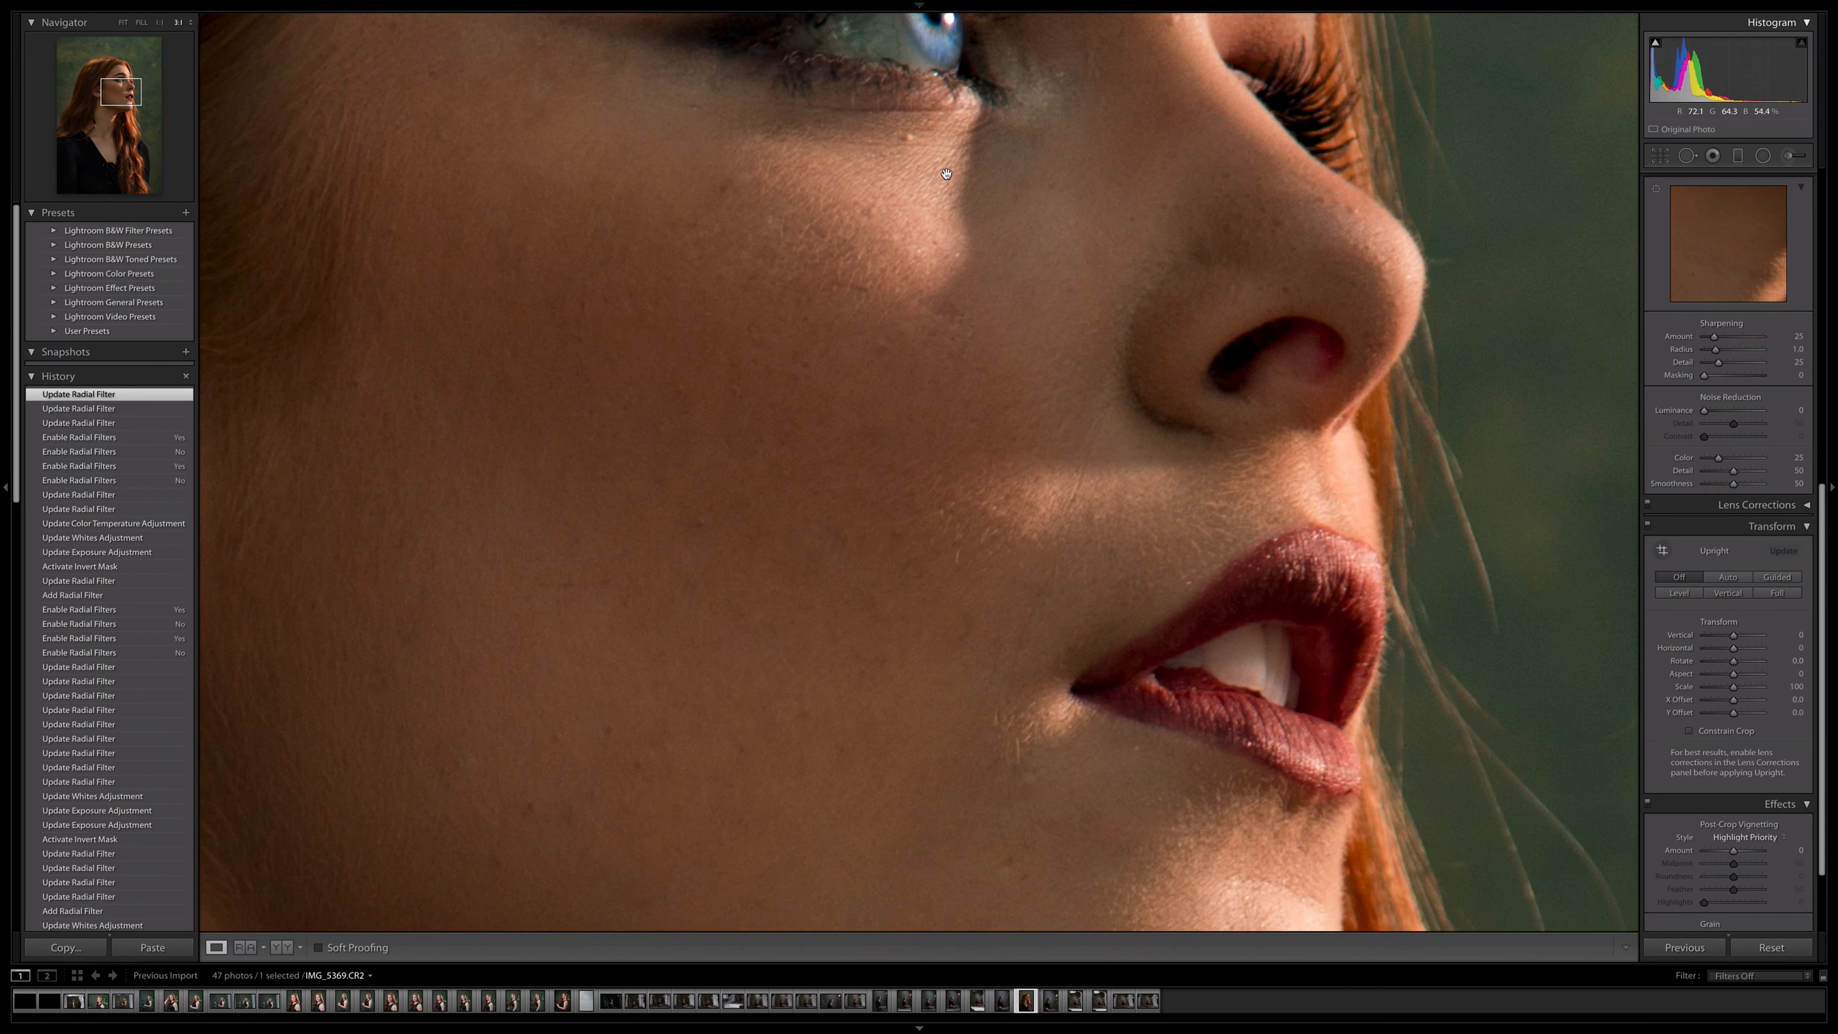
pyautogui.moveTo(927, 253); pyautogui.dragTo(968, 78)
pyautogui.moveTo(957, 241); pyautogui.dragTo(968, 104)
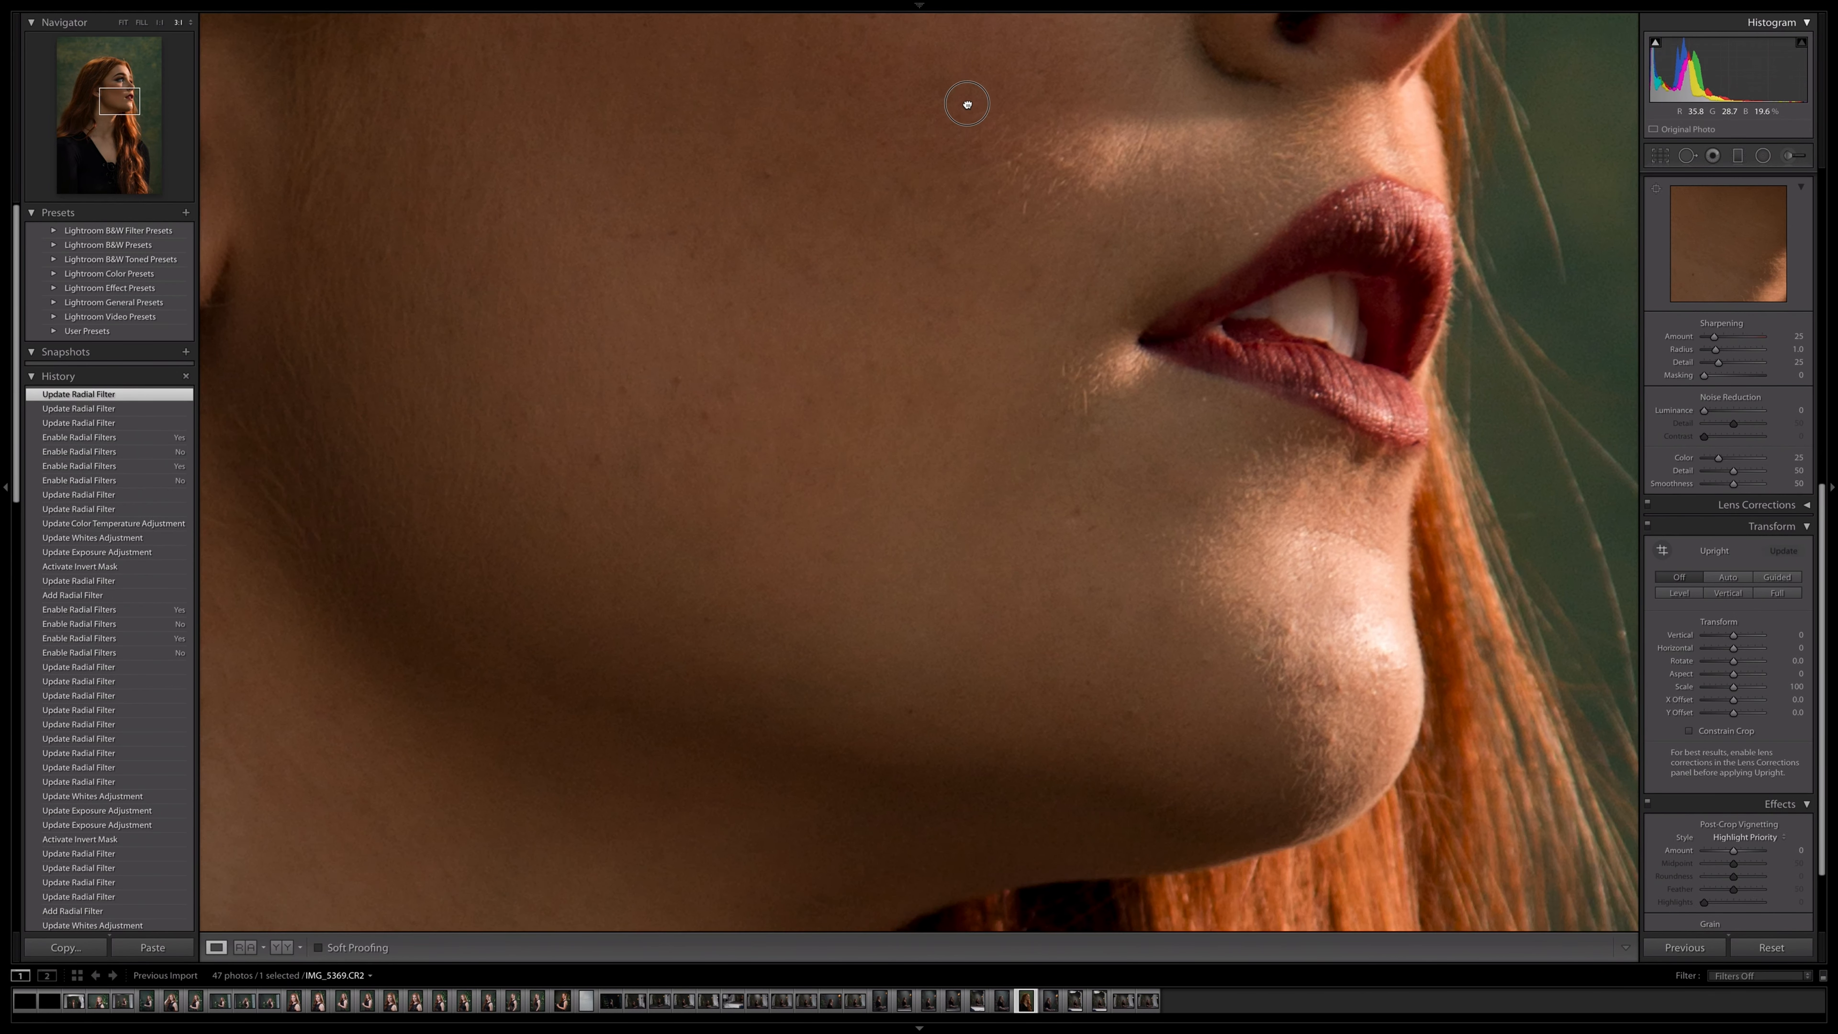
pyautogui.moveTo(923, 225); pyautogui.dragTo(976, 12)
pyautogui.moveTo(960, 82); pyautogui.dragTo(1048, 9)
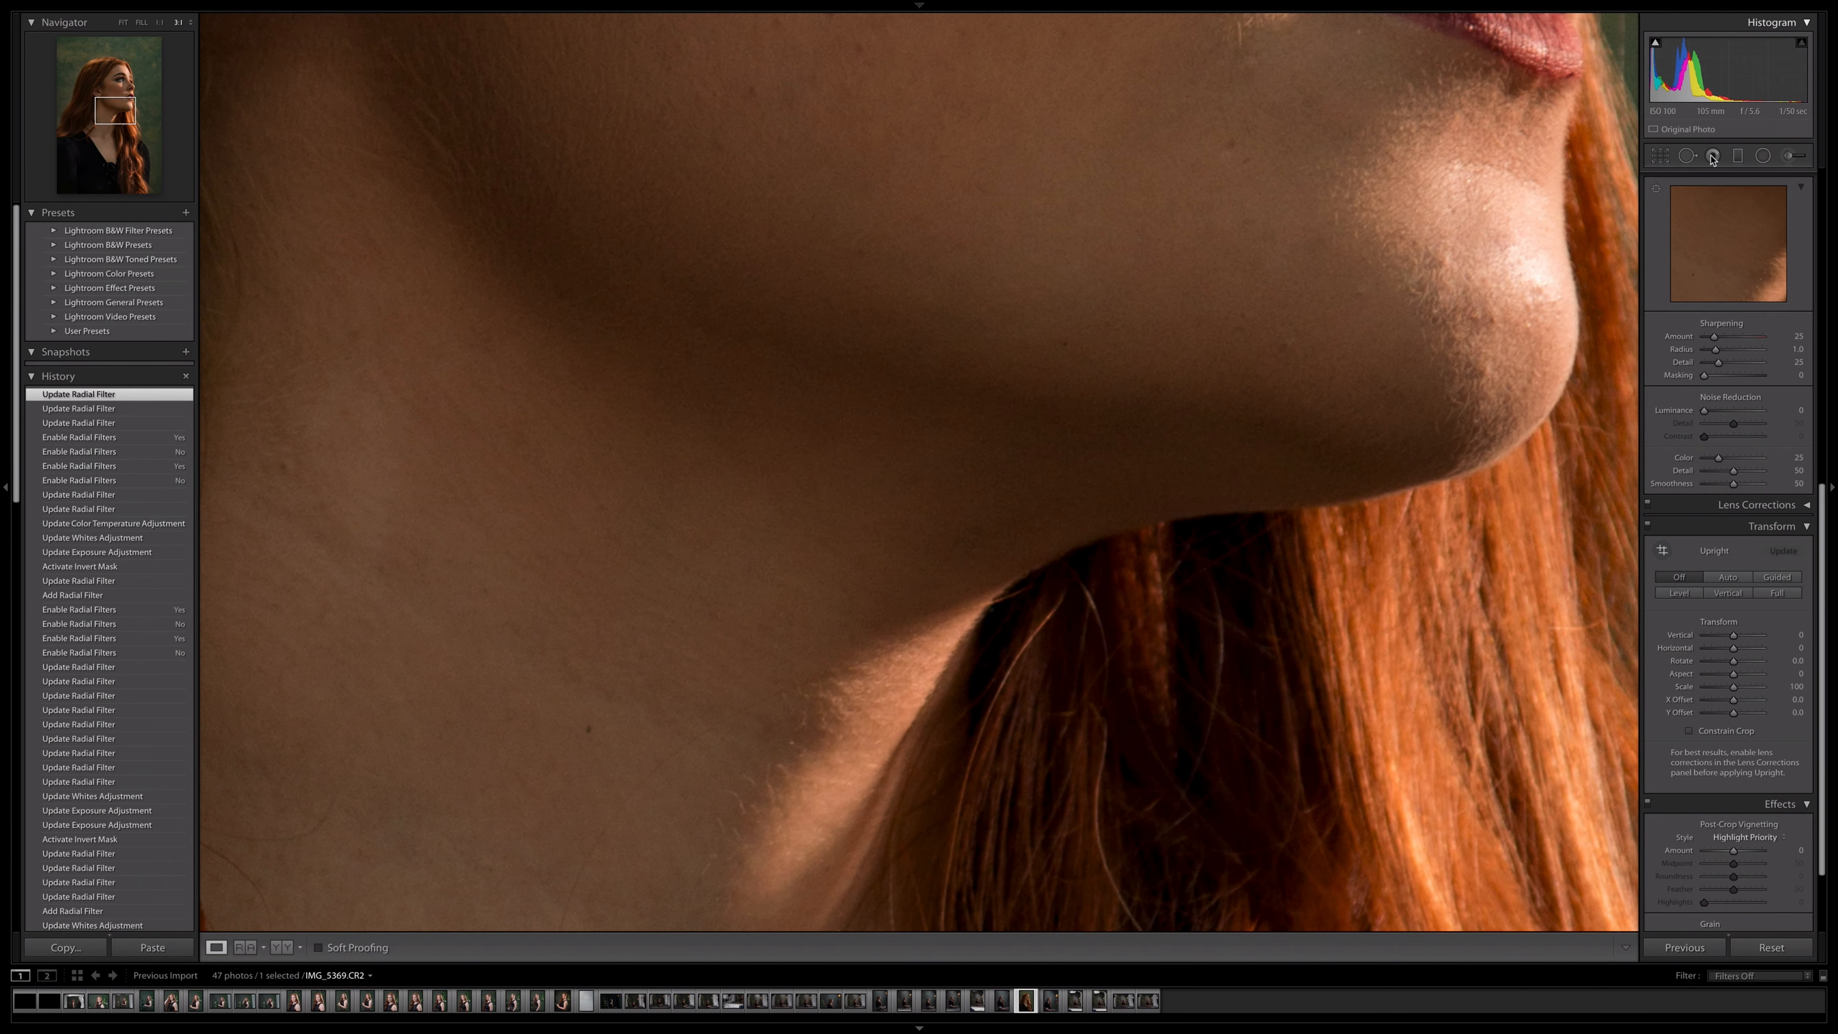
# Step: Heal the small blemishes on the jaw, neck, cheek and chin with Spot Removal at brush size 14, and close the tool
pyautogui.click(1686, 155)
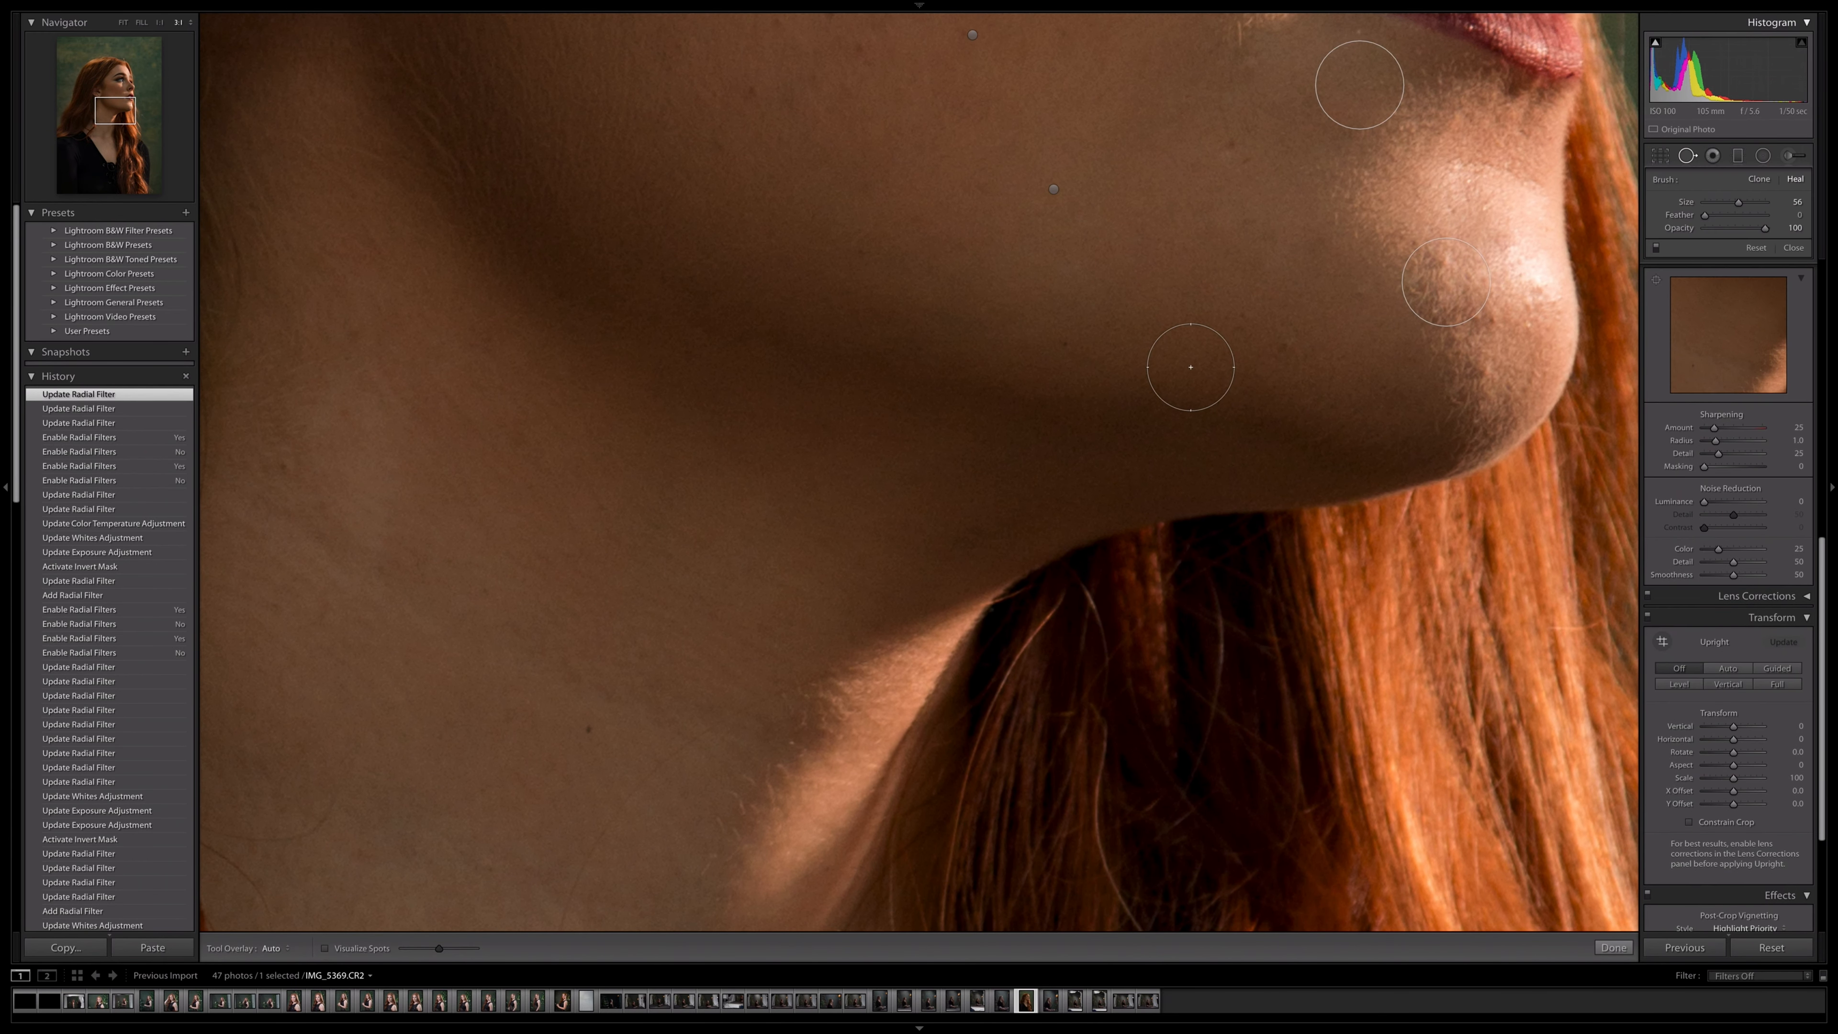
pyautogui.click(1712, 203)
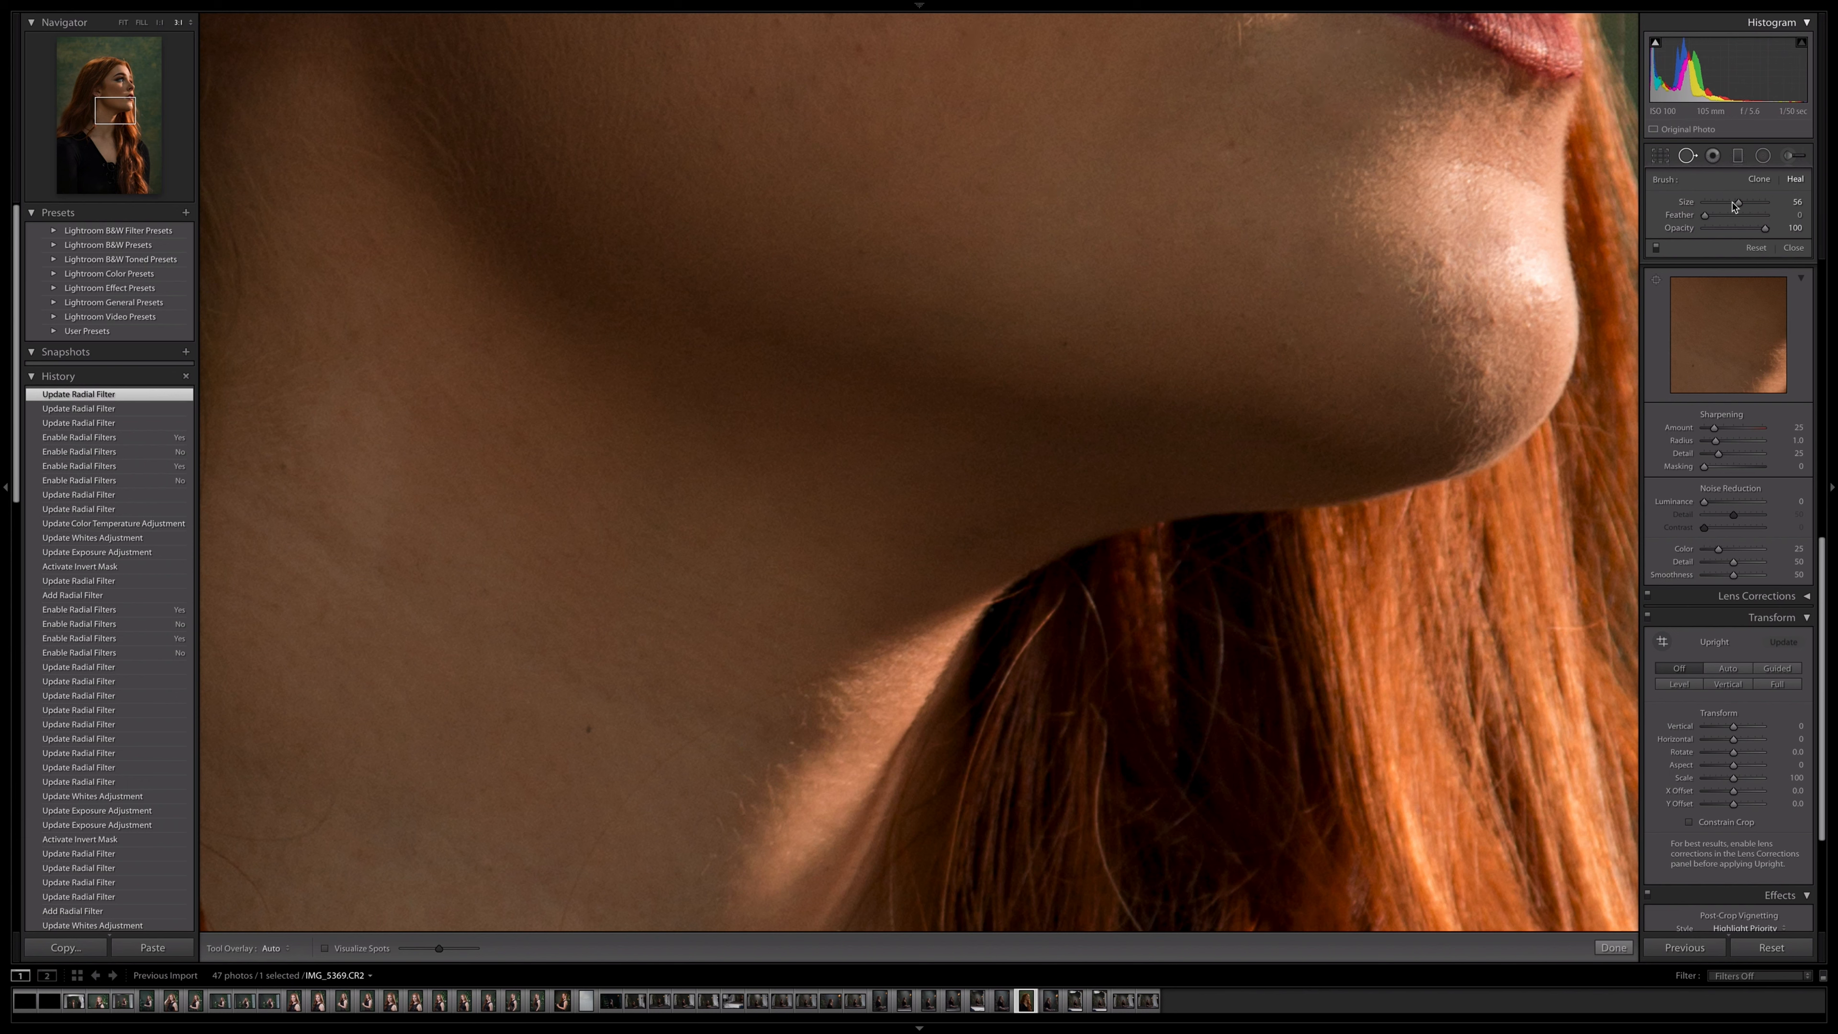
pyautogui.click(1062, 345)
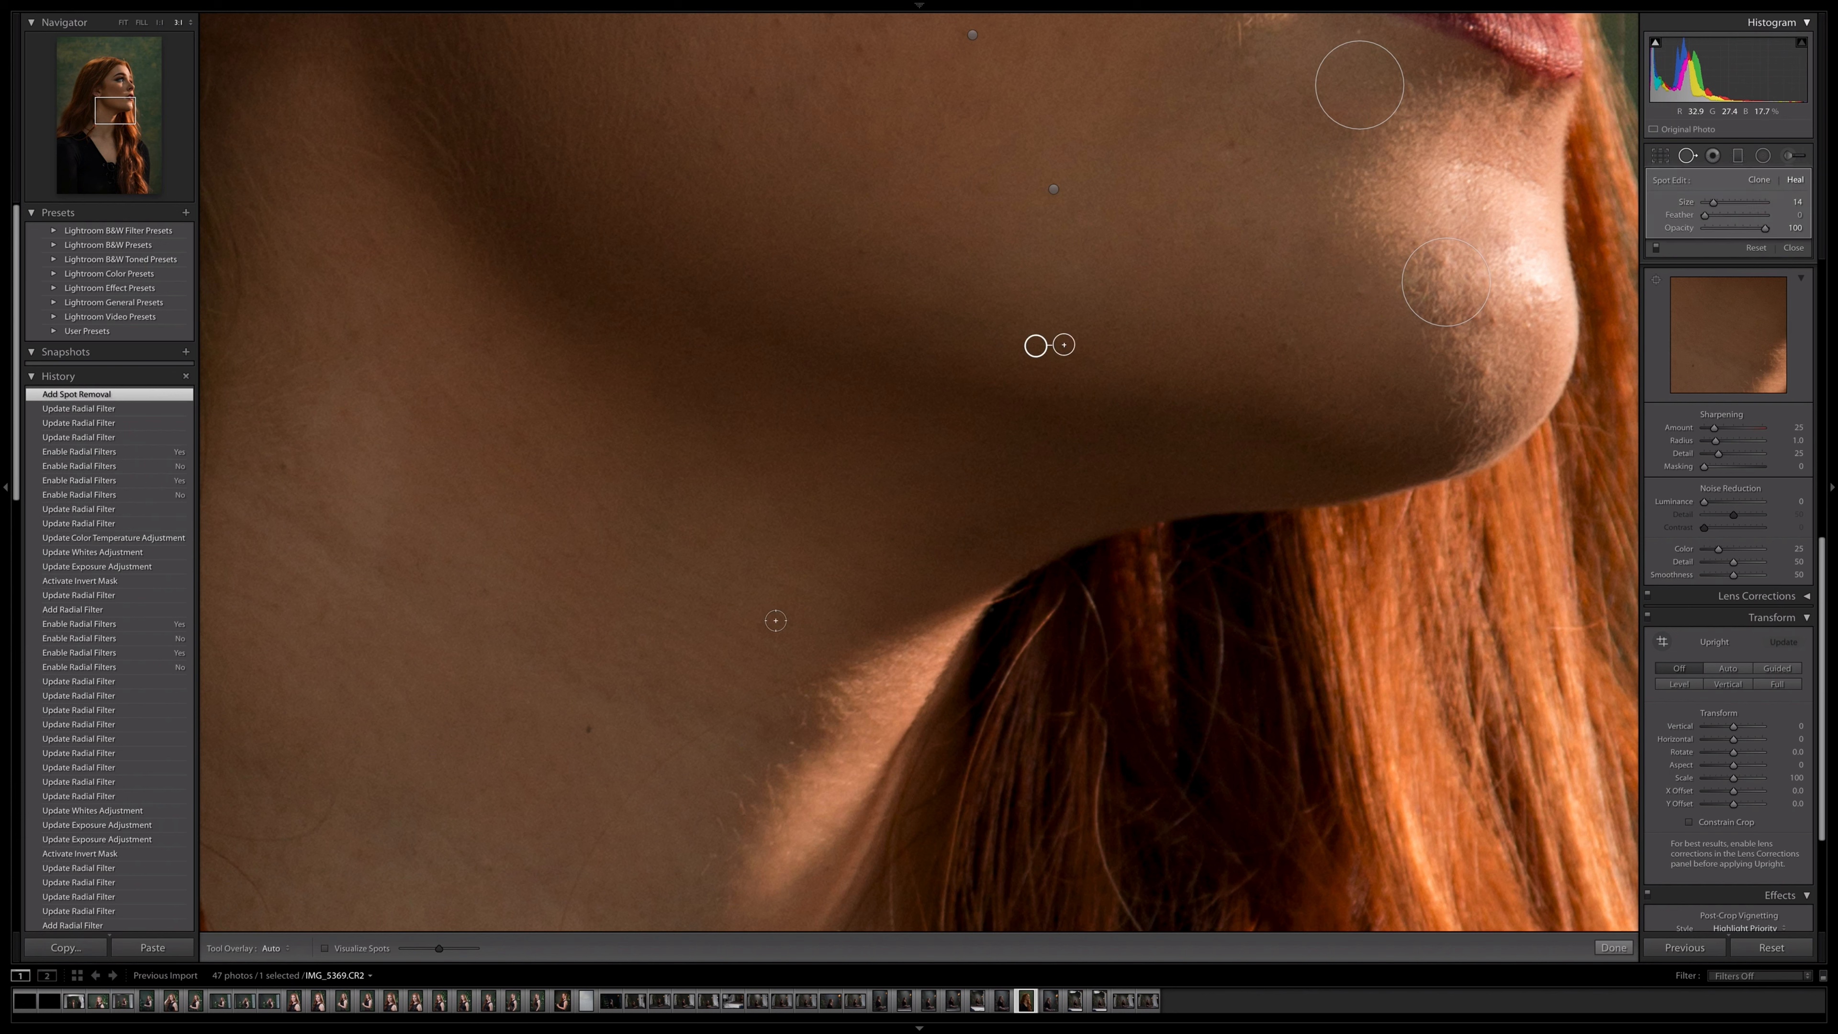
pyautogui.click(588, 728)
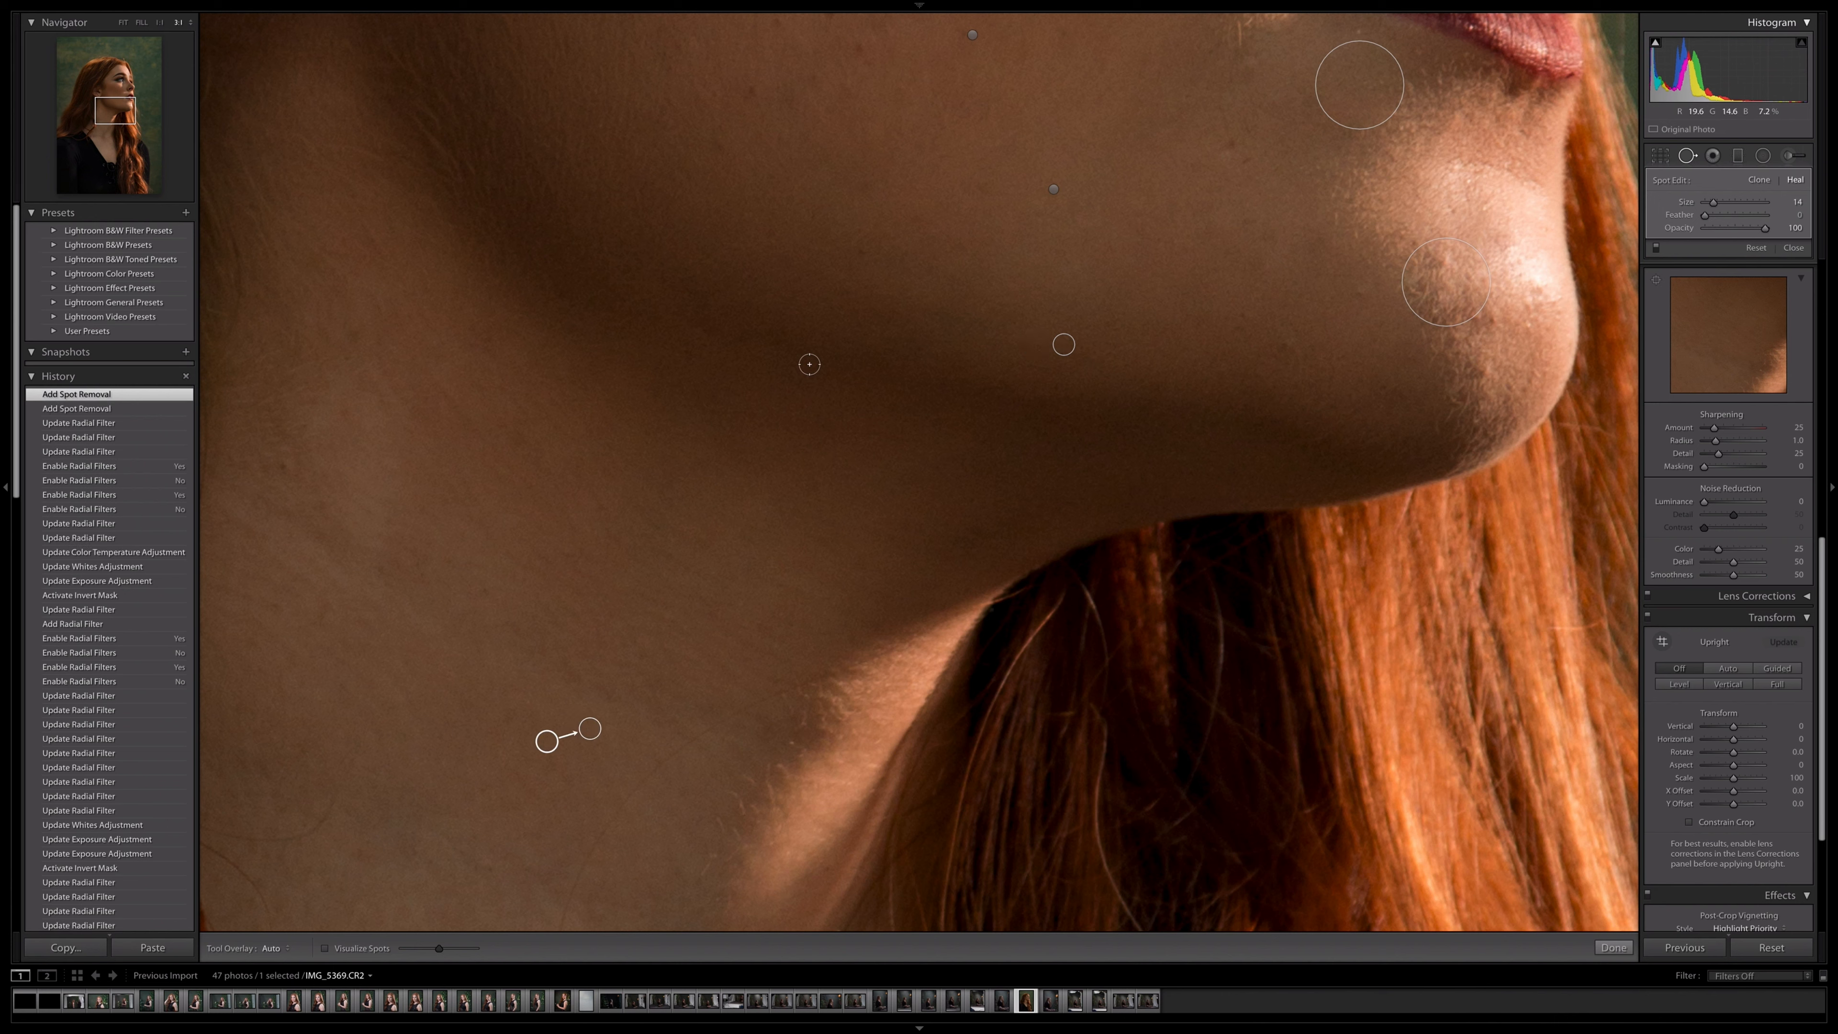
pyautogui.click(751, 90)
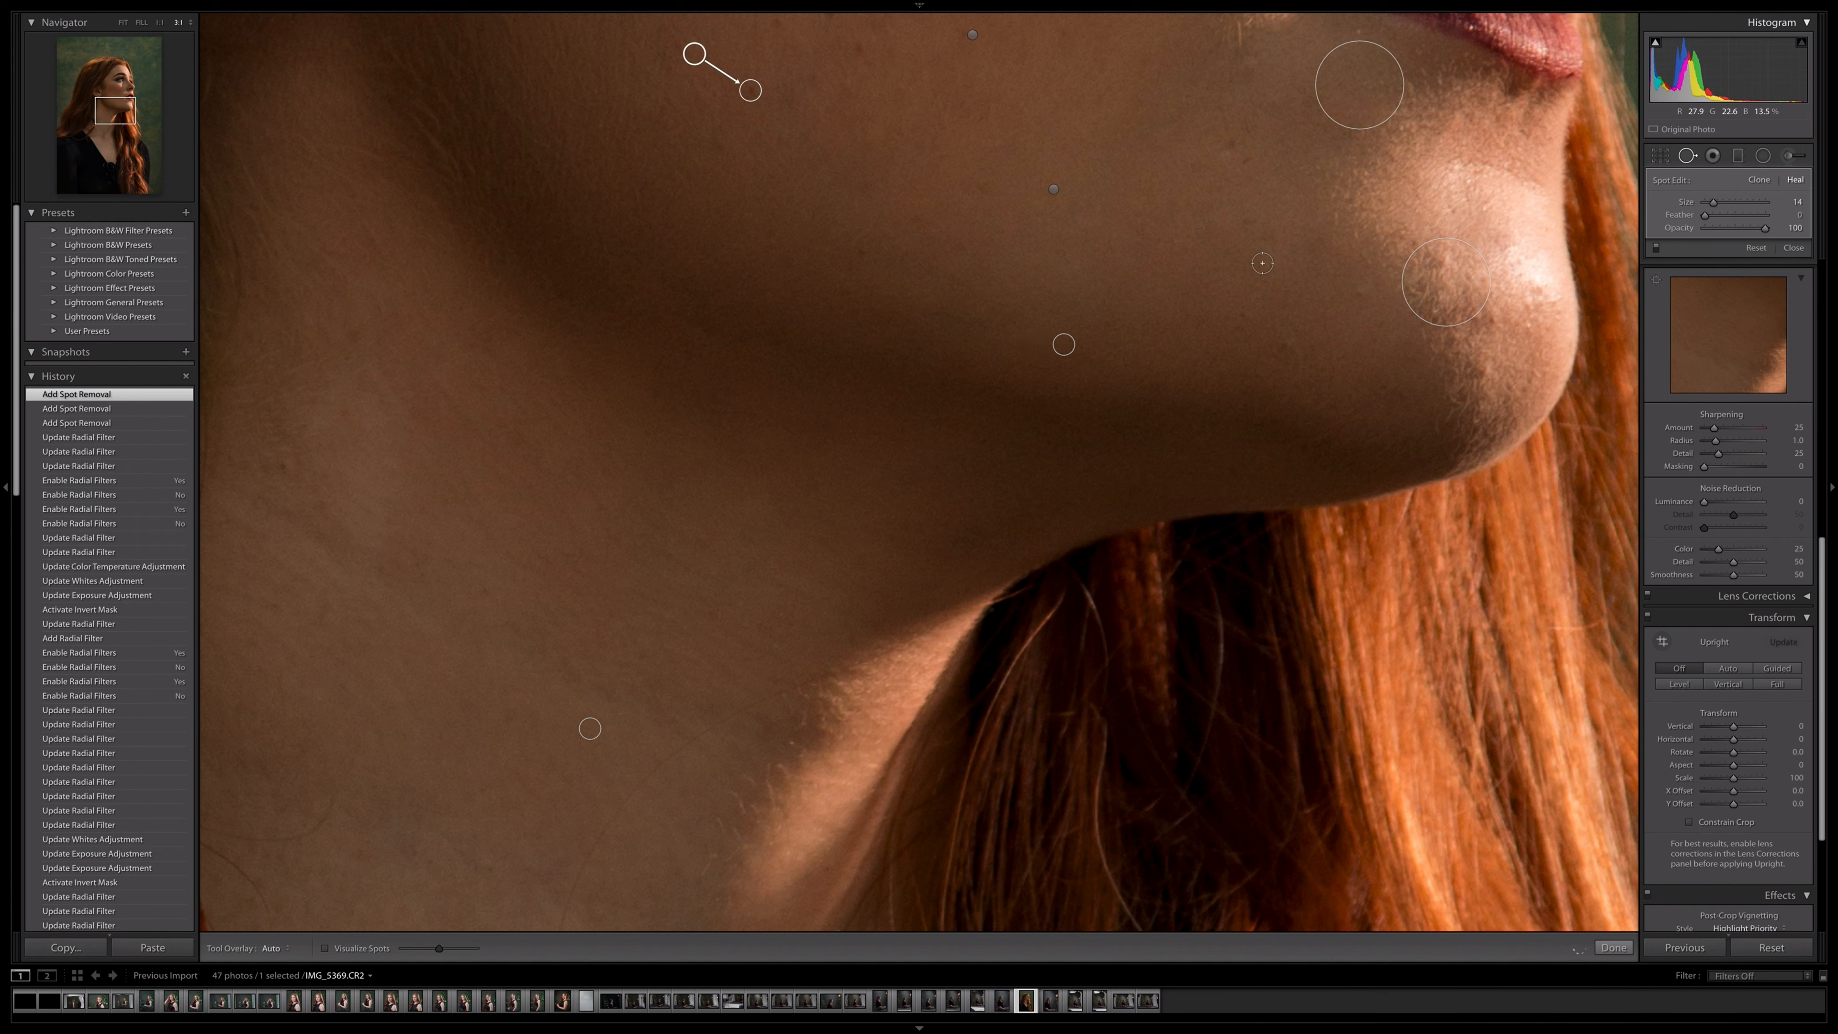
pyautogui.click(1284, 347)
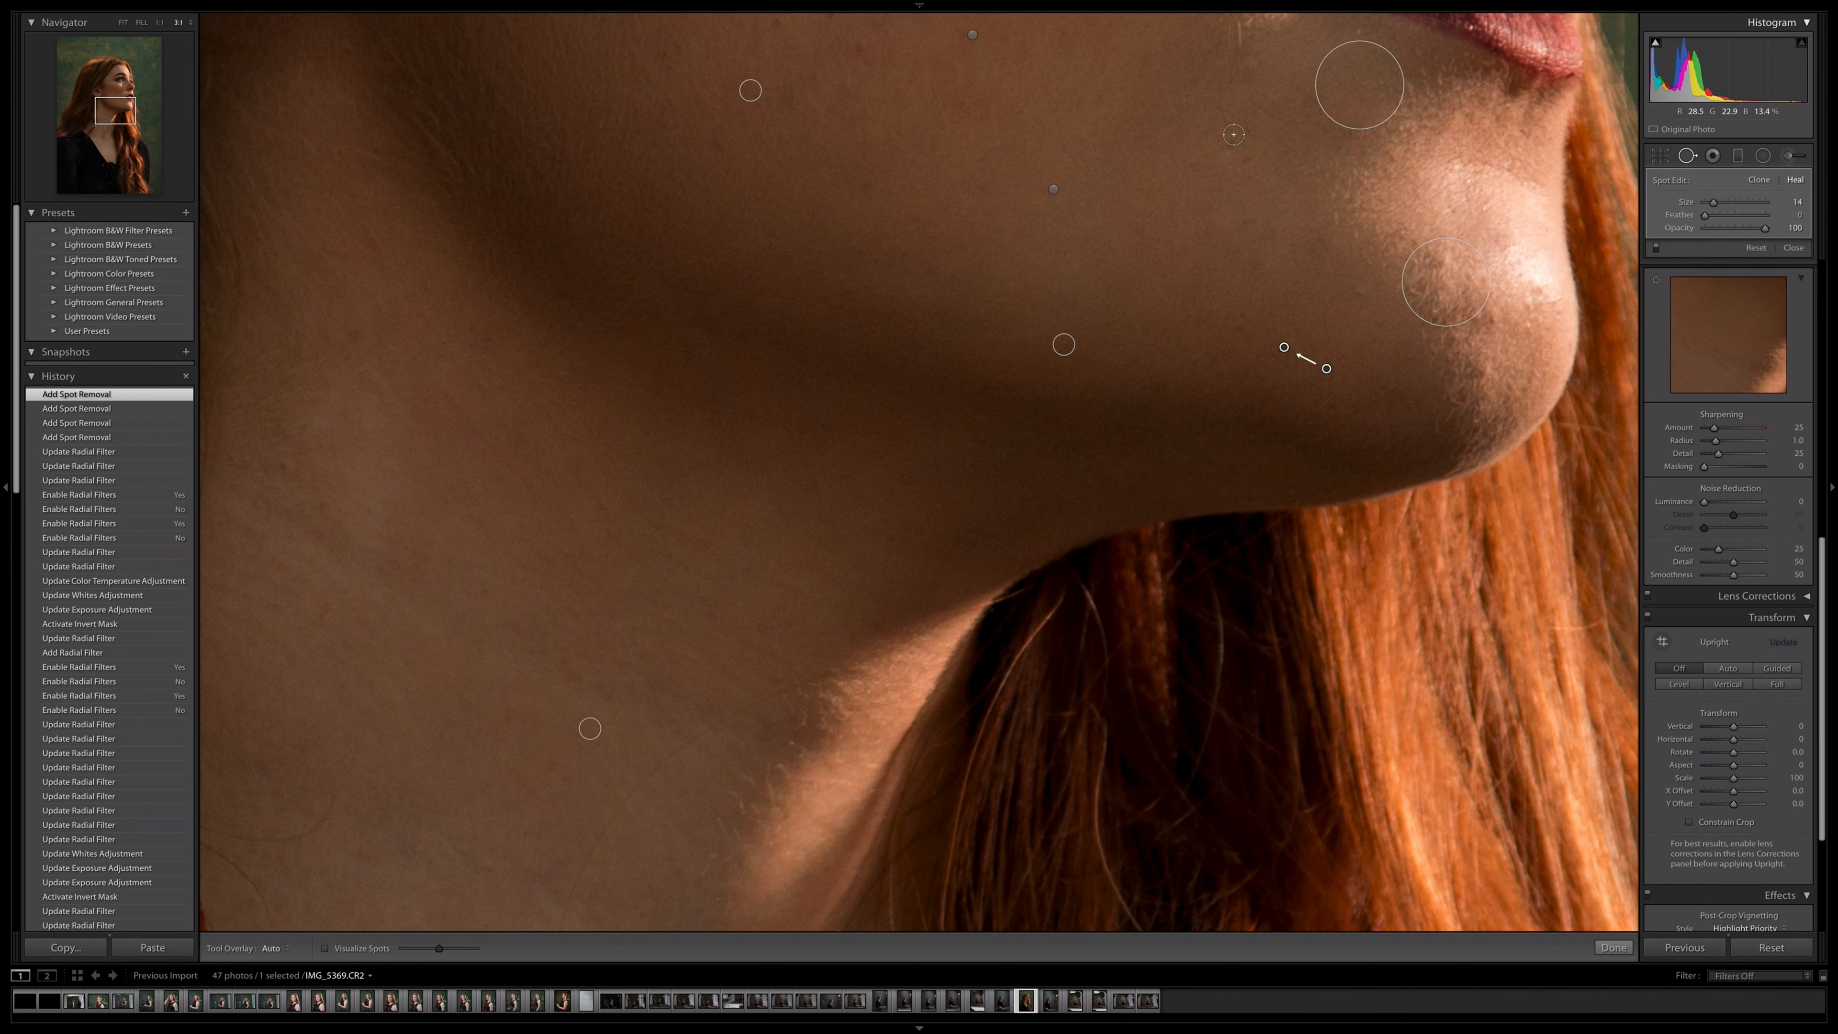
pyautogui.click(1230, 141)
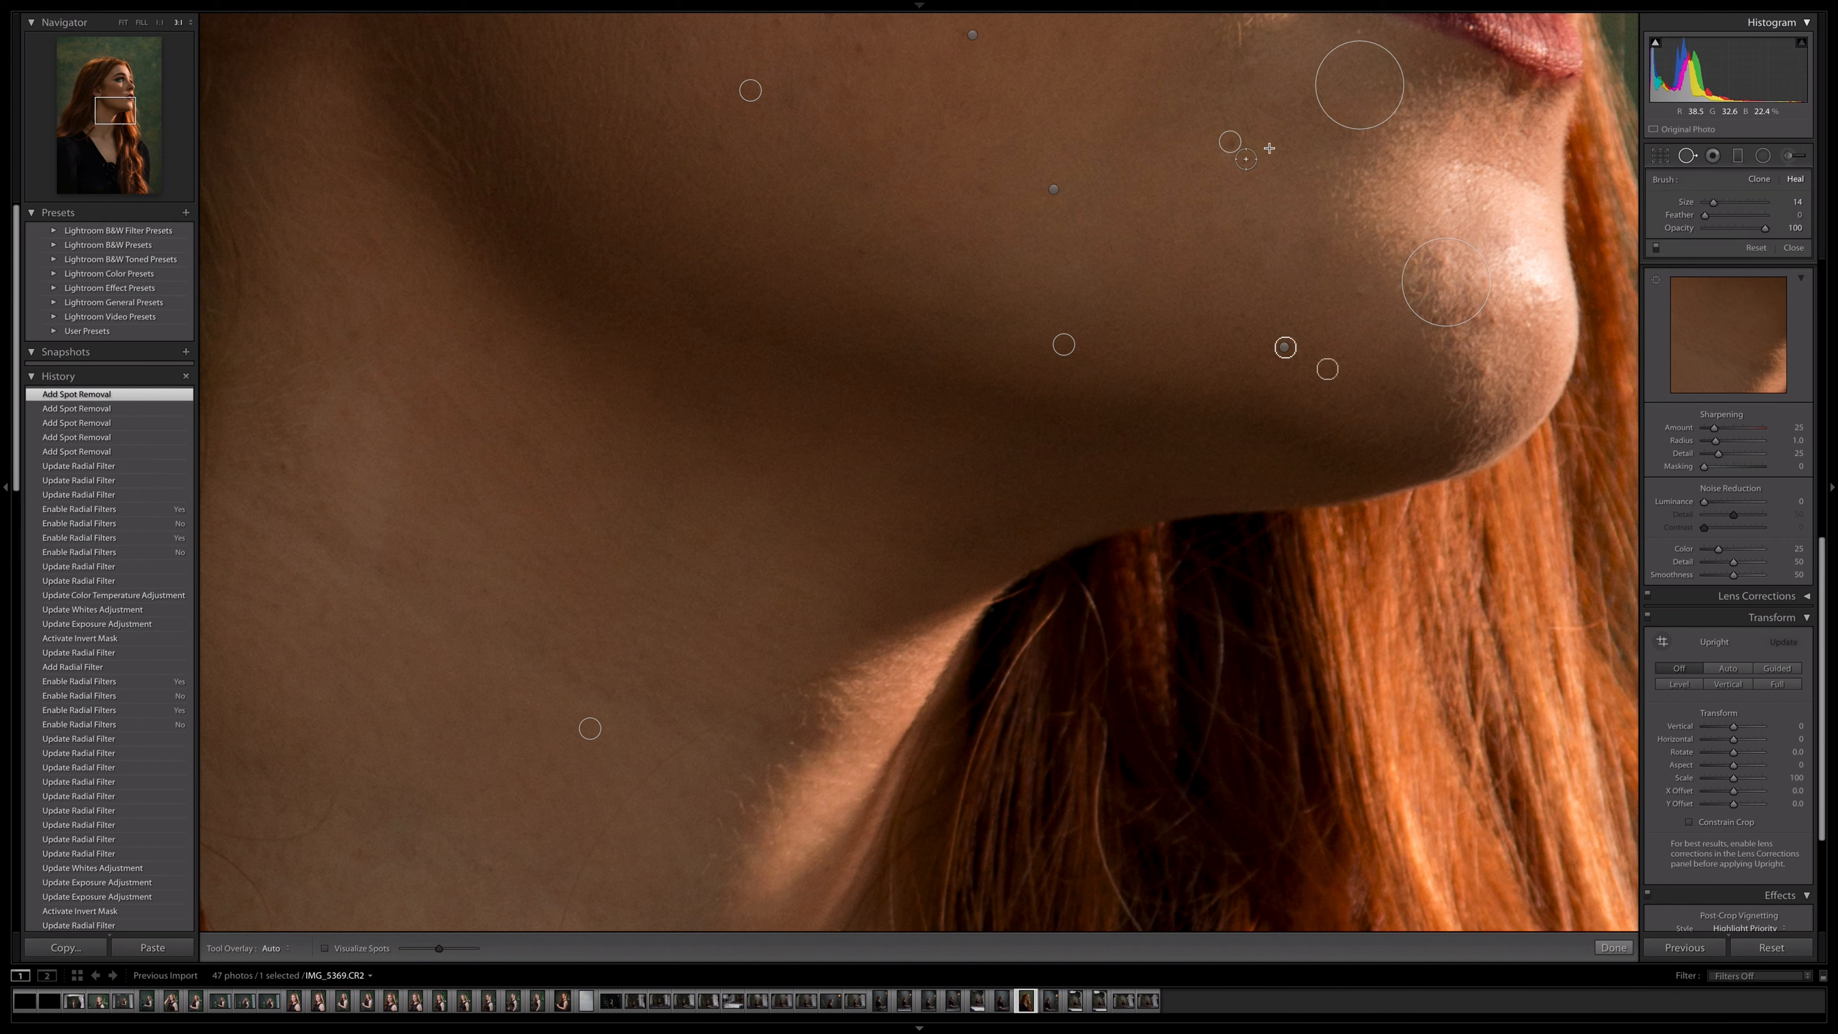
pyautogui.click(1792, 247)
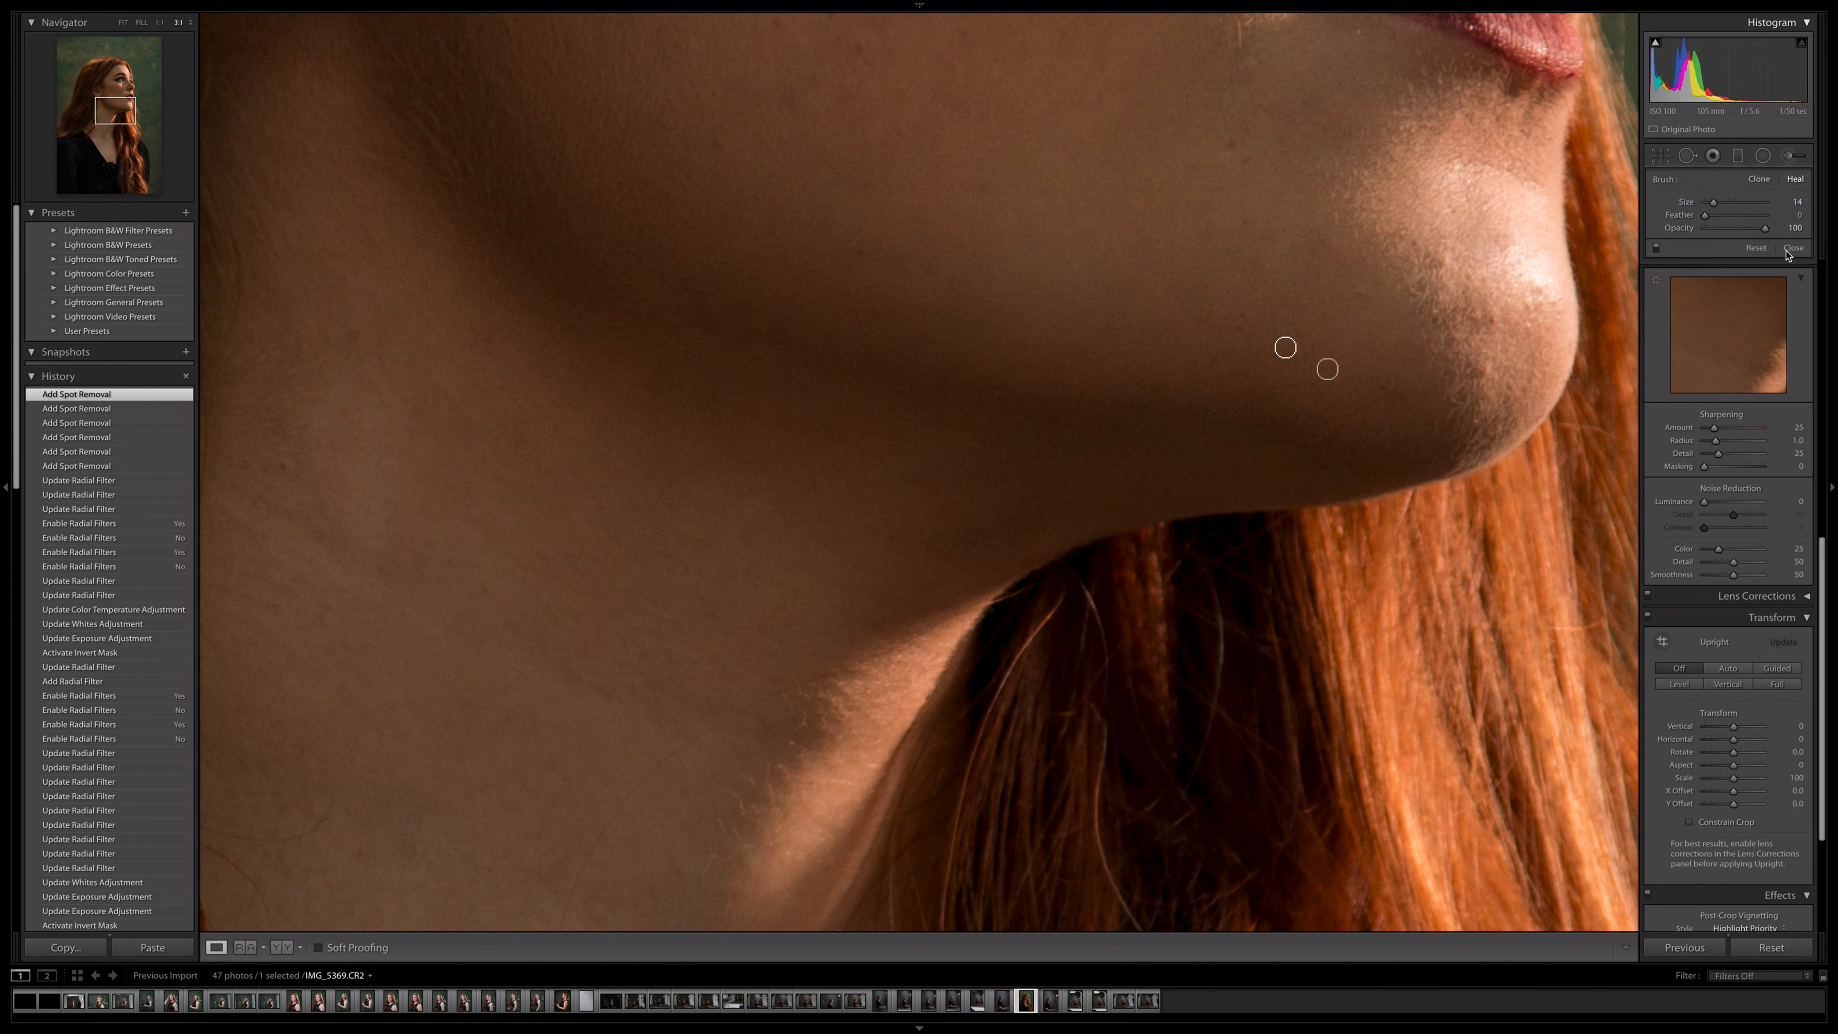
# Step: Straighten the whole photo to a crop angle of -0.03 and close the crop tool
pyautogui.press('z')
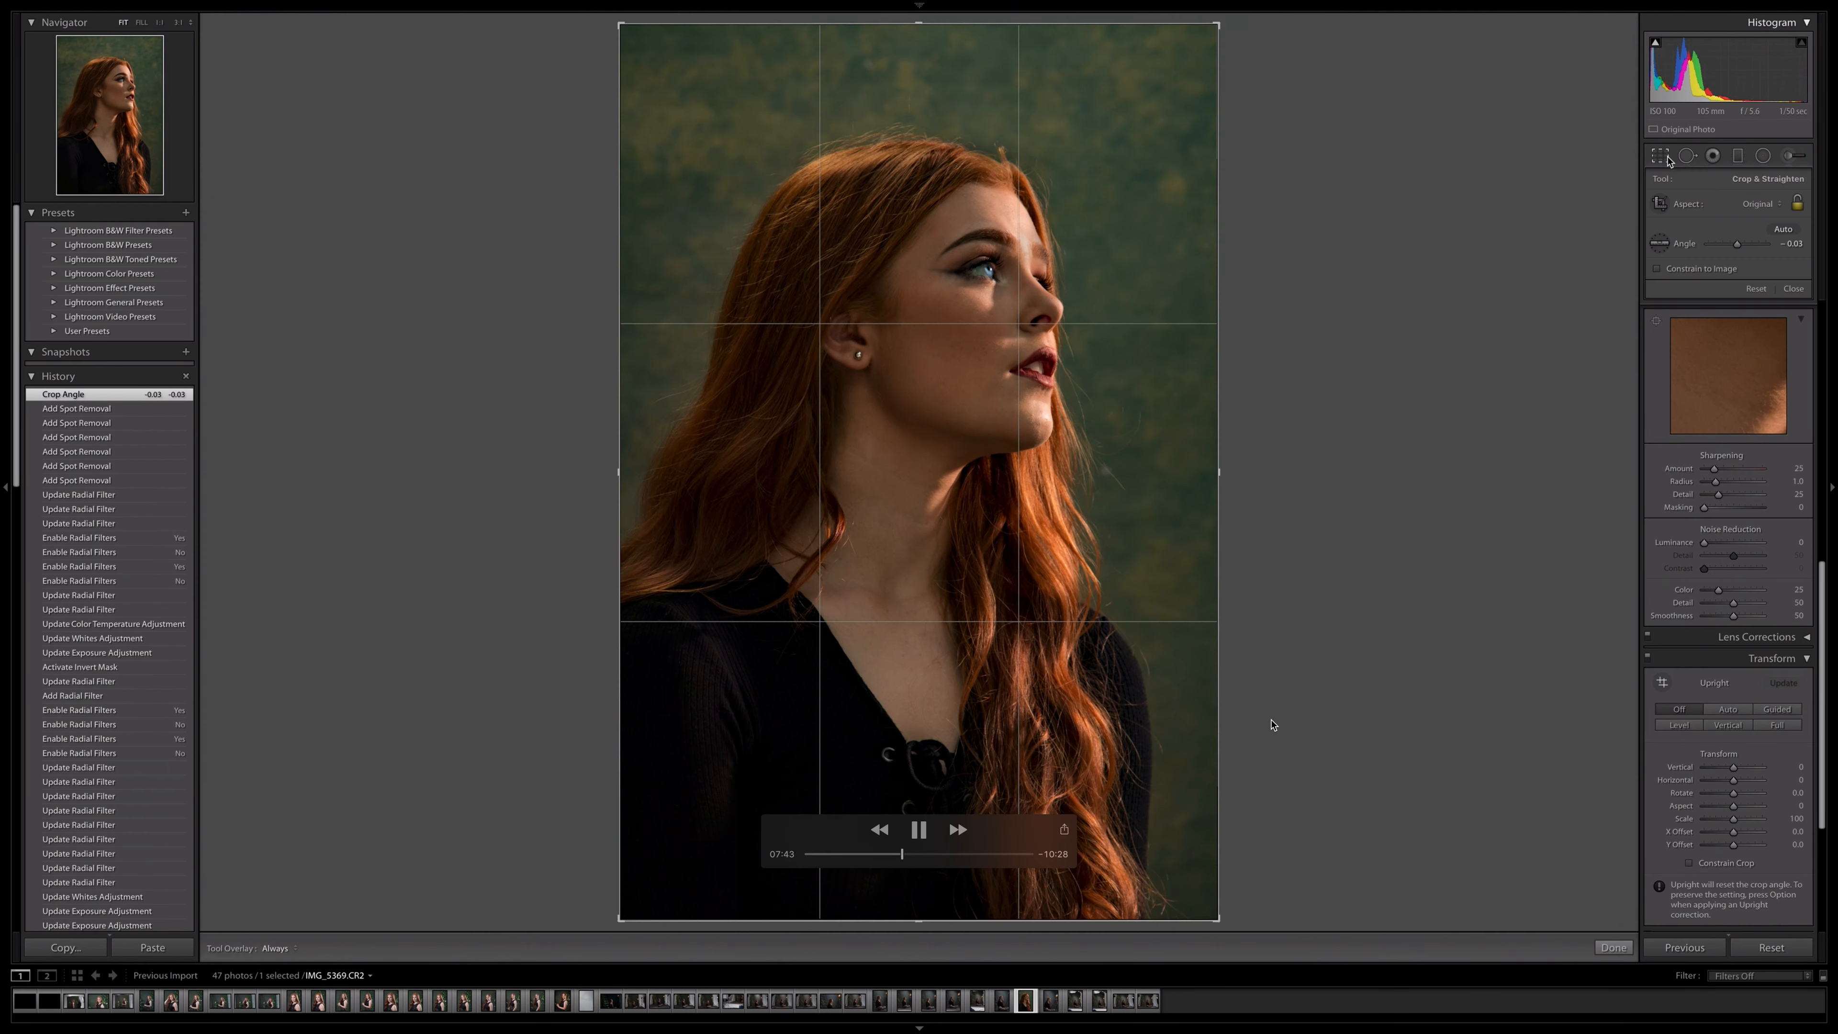
pyautogui.click(1789, 288)
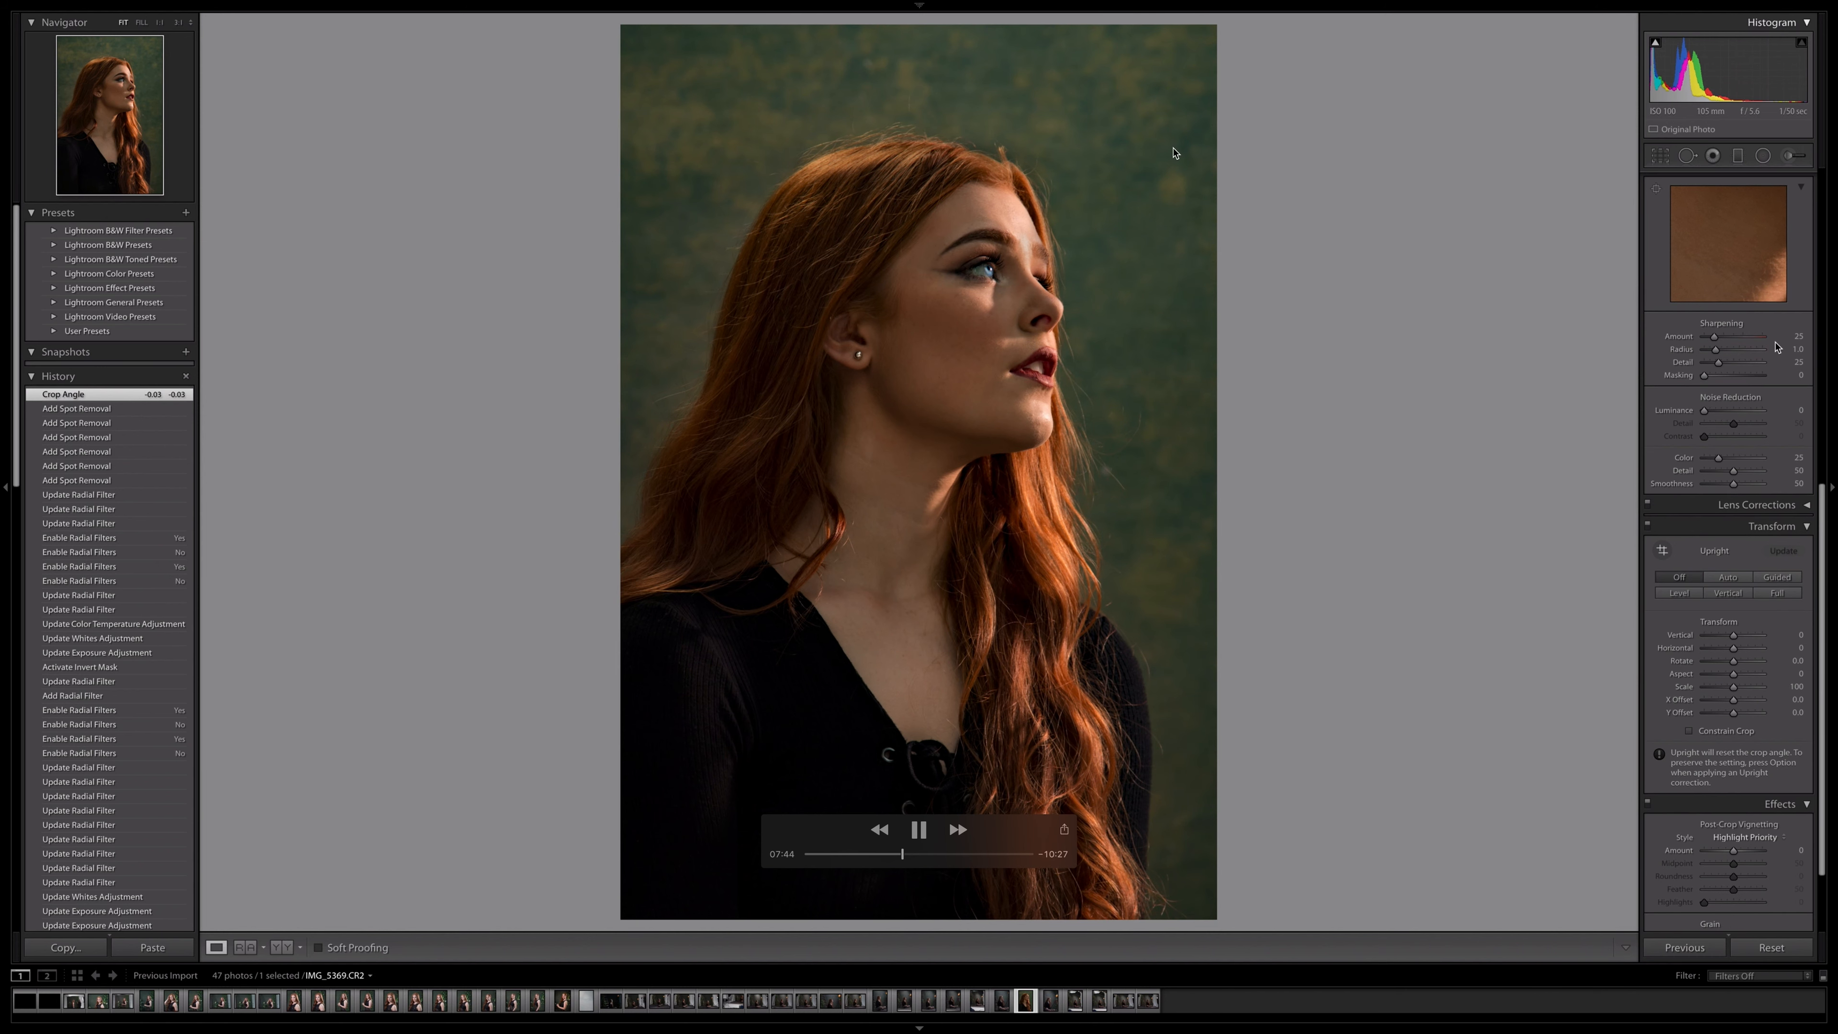
pyautogui.moveTo(1072, 5)
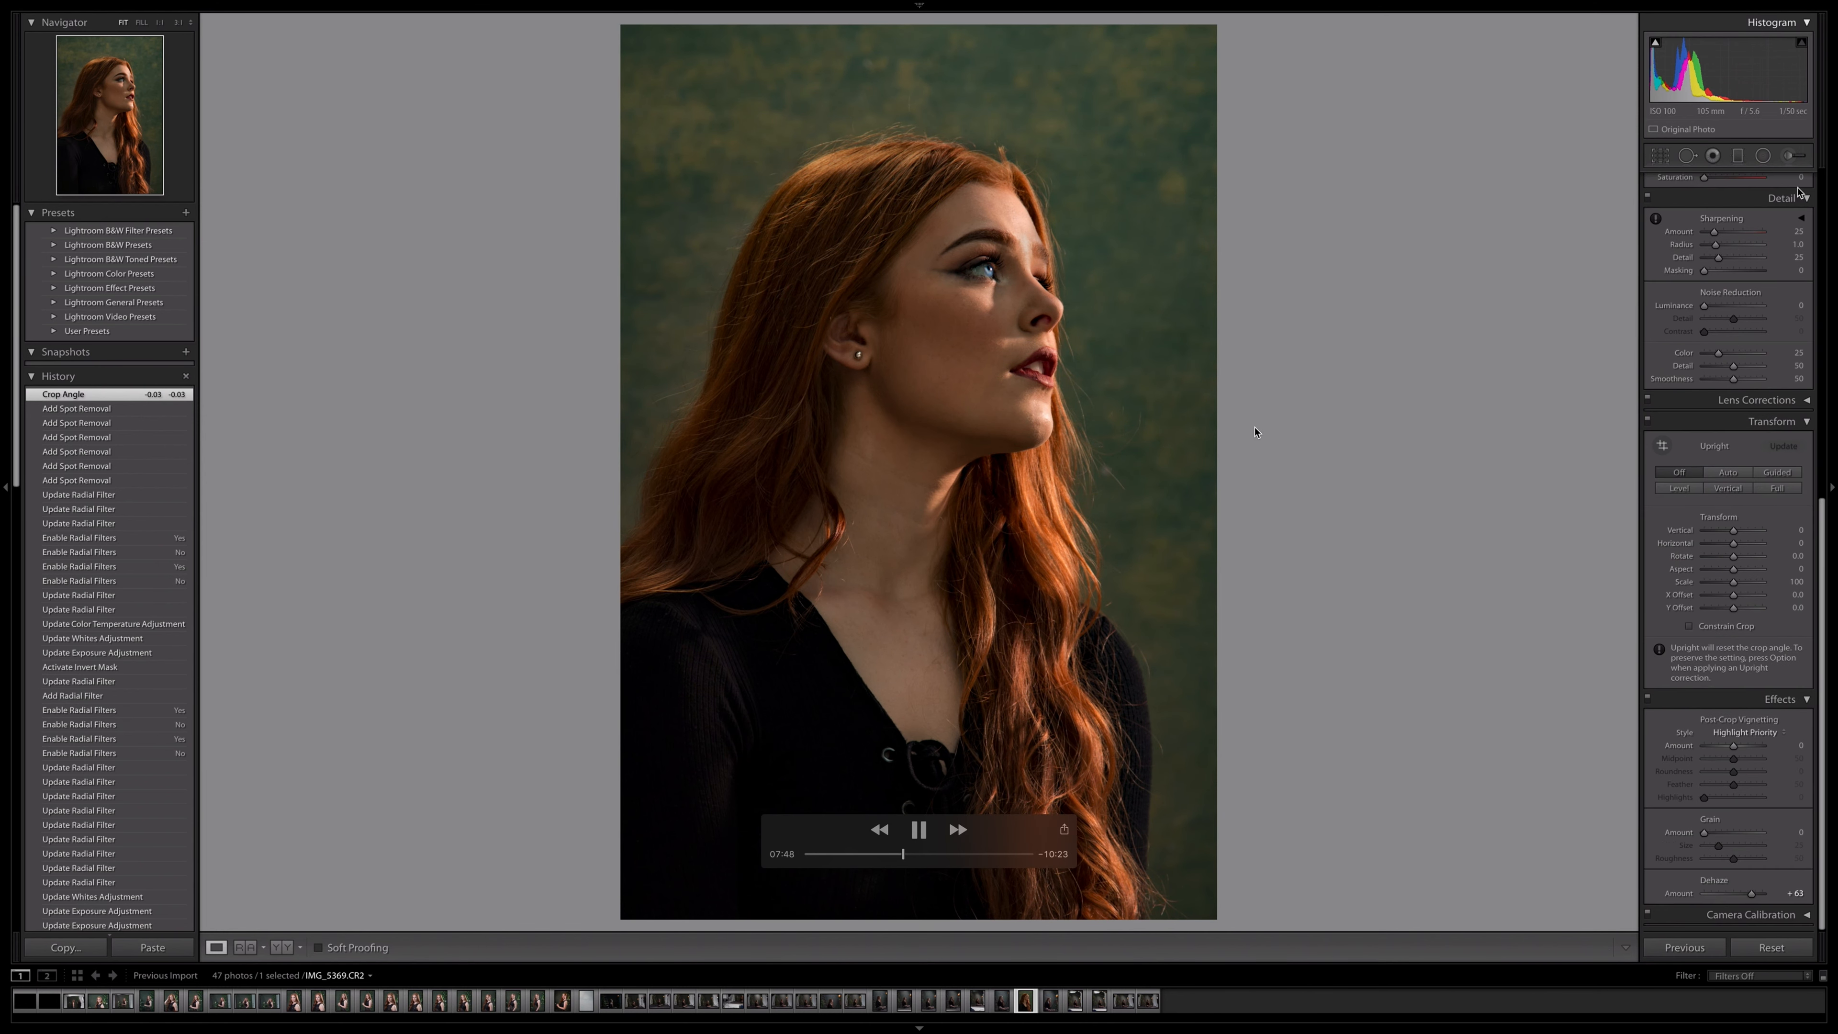
pyautogui.press('space')
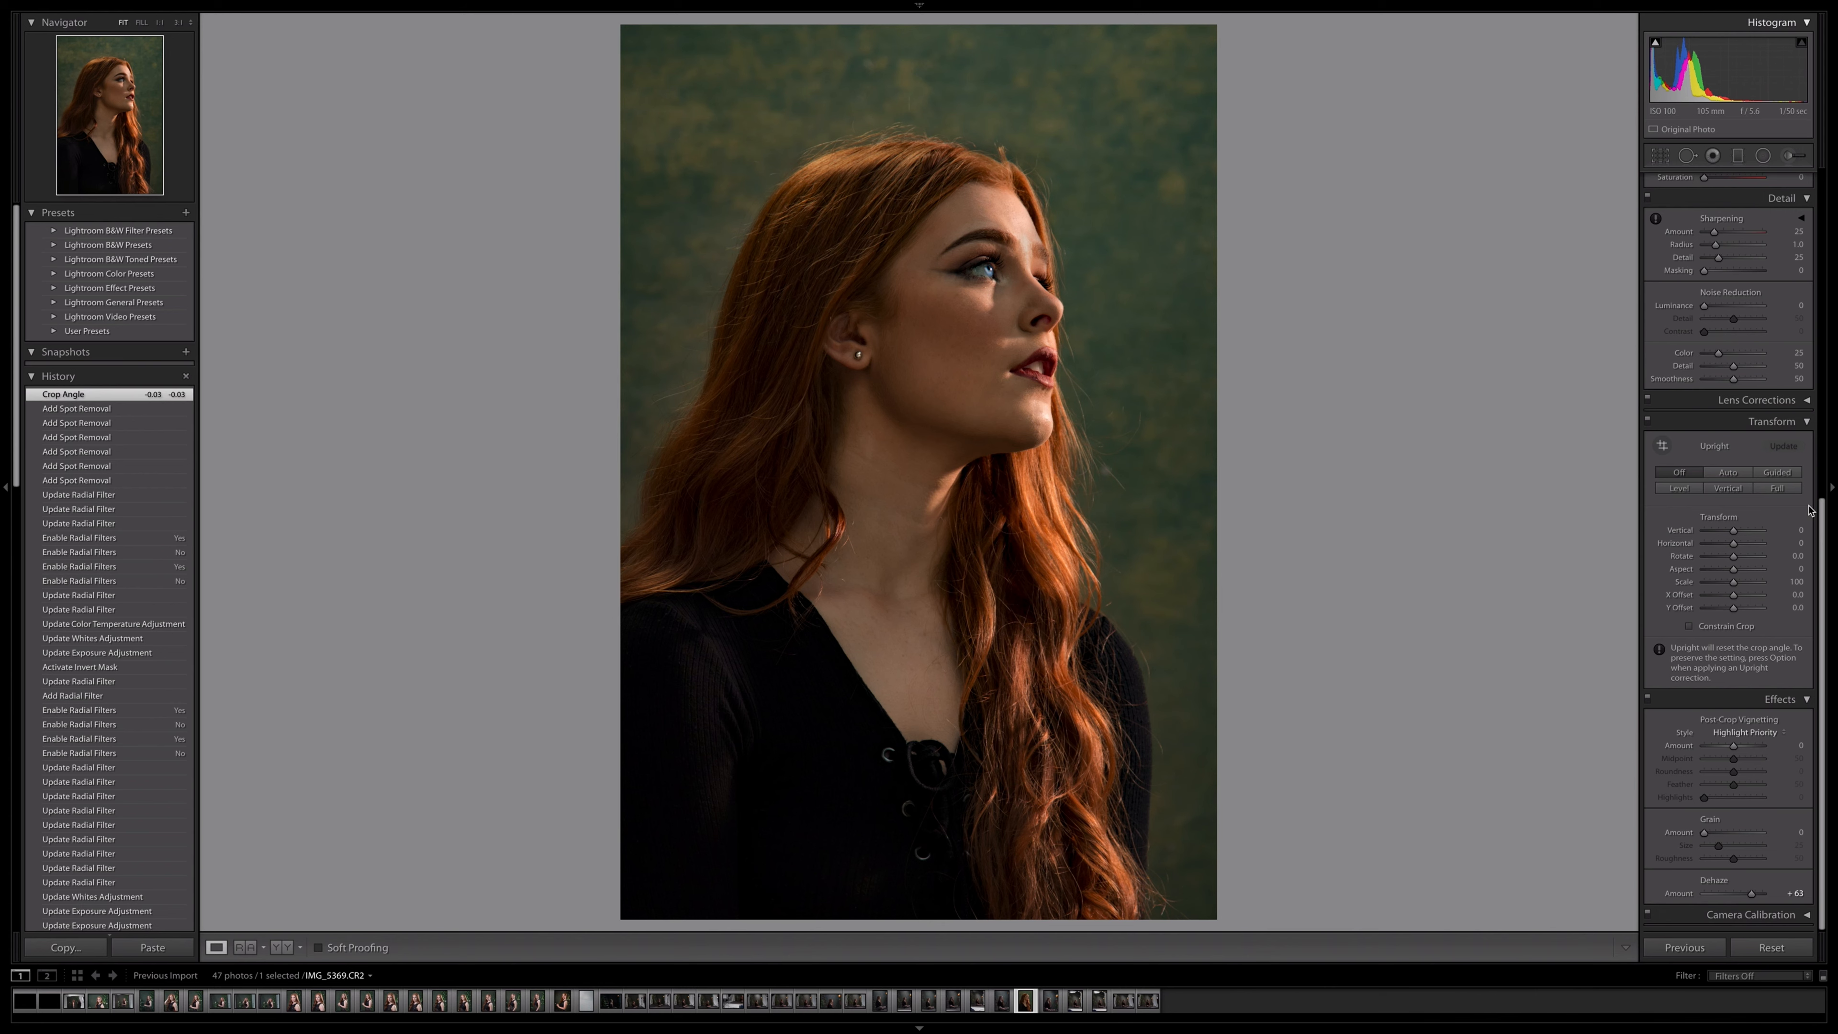
# Step: Set the photo's basic Blacks adjustment to -25
pyautogui.moveTo(1820, 504); pyautogui.dragTo(1823, 391)
pyautogui.click(1821, 559)
pyautogui.moveTo(1821, 559); pyautogui.dragTo(1818, 177)
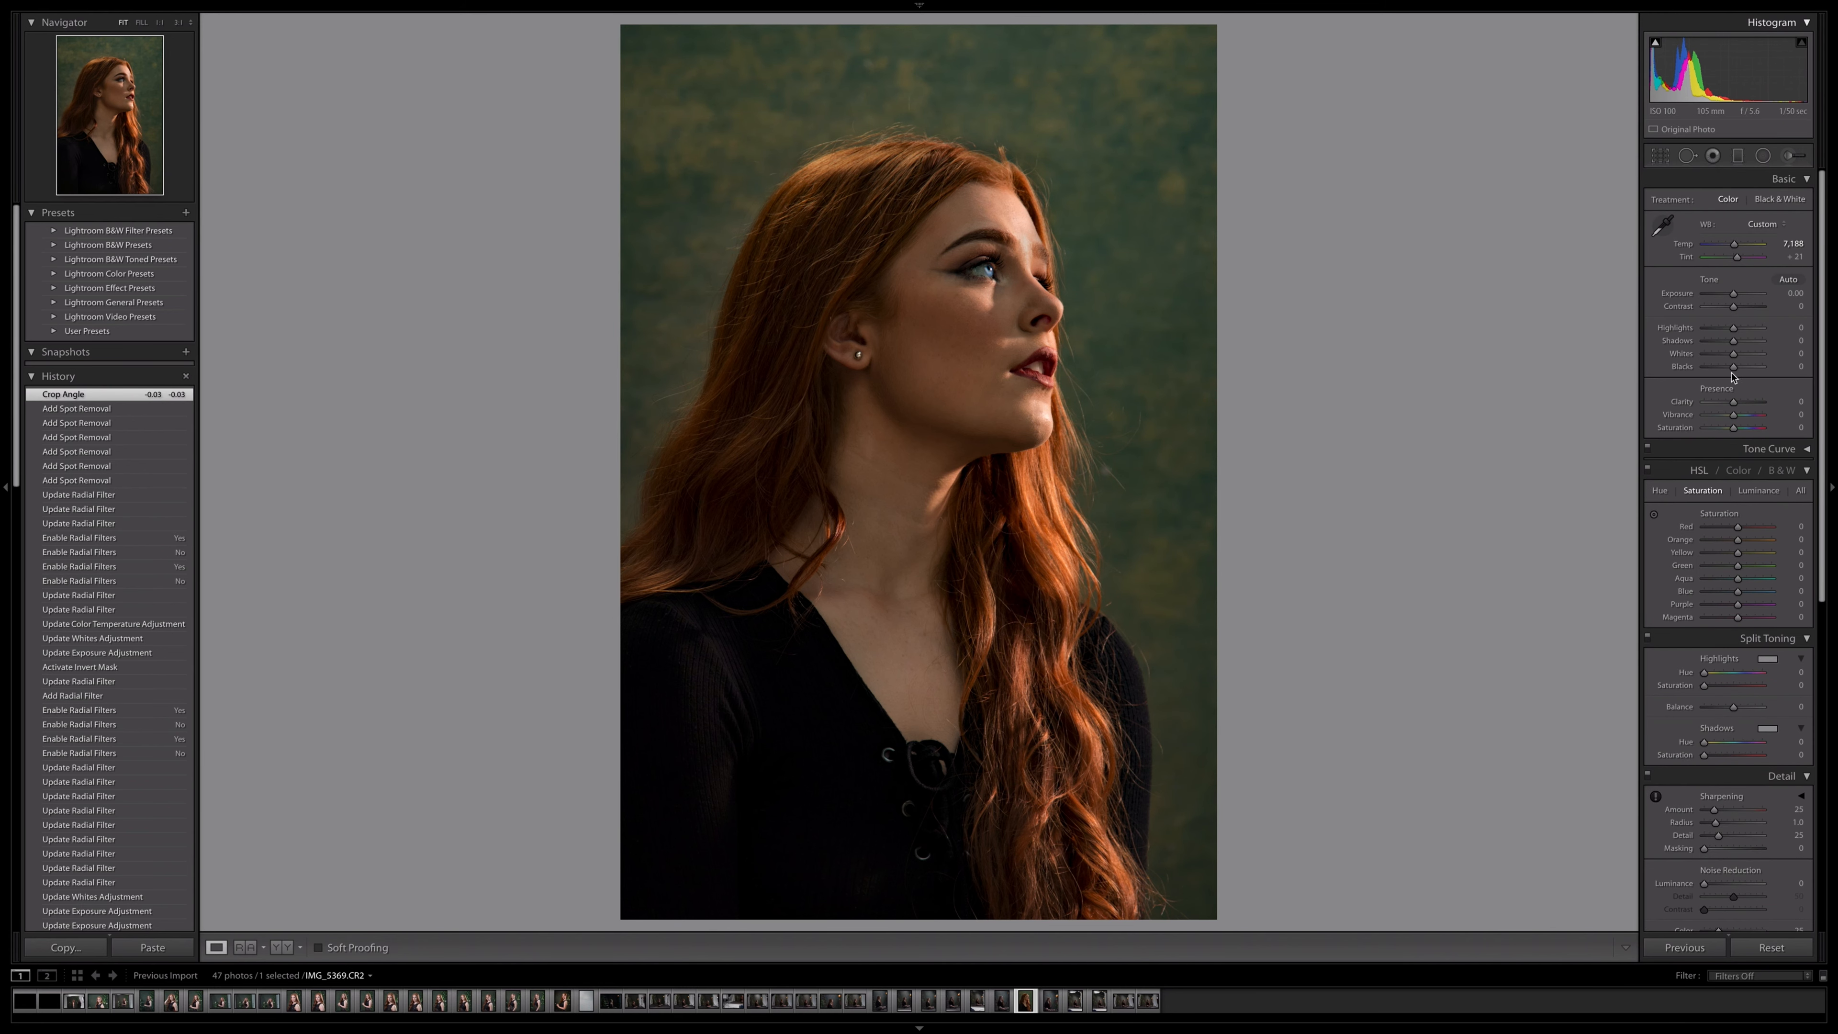
pyautogui.moveTo(1733, 367); pyautogui.dragTo(1727, 369)
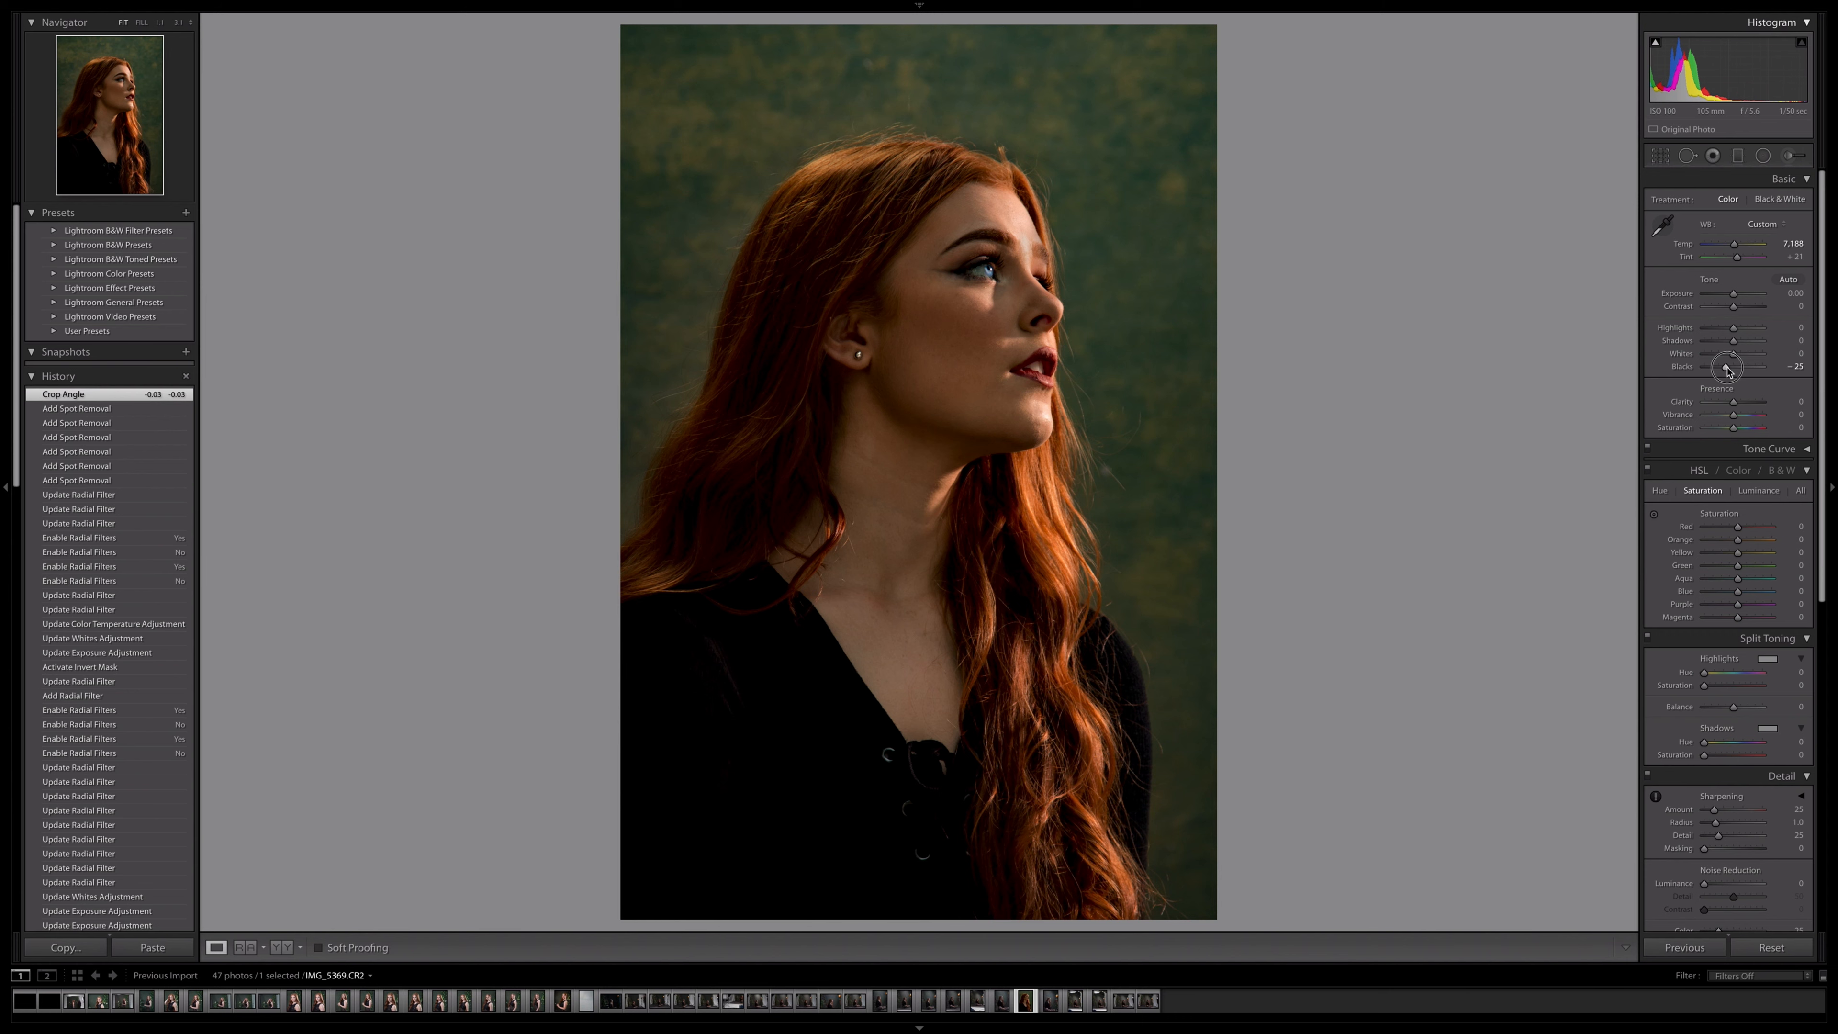
pyautogui.moveTo(1727, 370); pyautogui.dragTo(1726, 371)
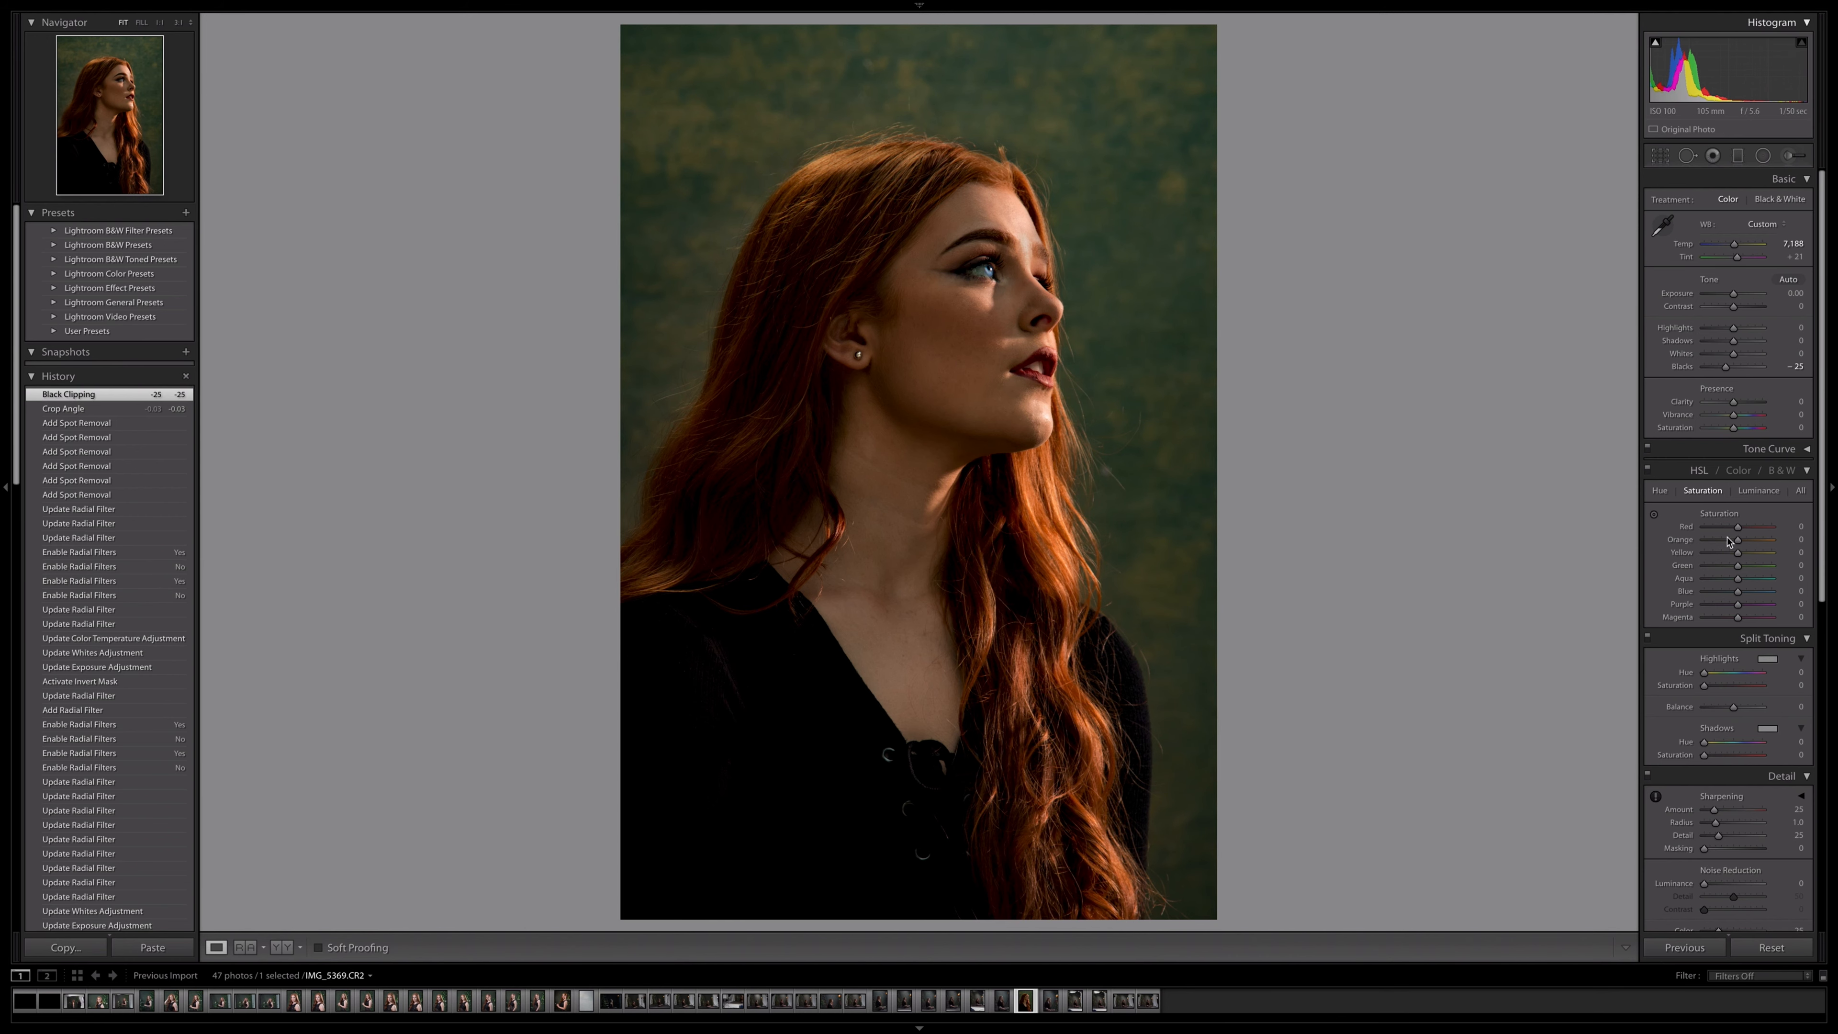
# Step: Shift the hue of the photo's greens to -52 to warm the backdrop
pyautogui.click(1663, 492)
pyautogui.moveTo(1738, 566); pyautogui.dragTo(1729, 572)
pyautogui.moveTo(1729, 571); pyautogui.dragTo(1720, 572)
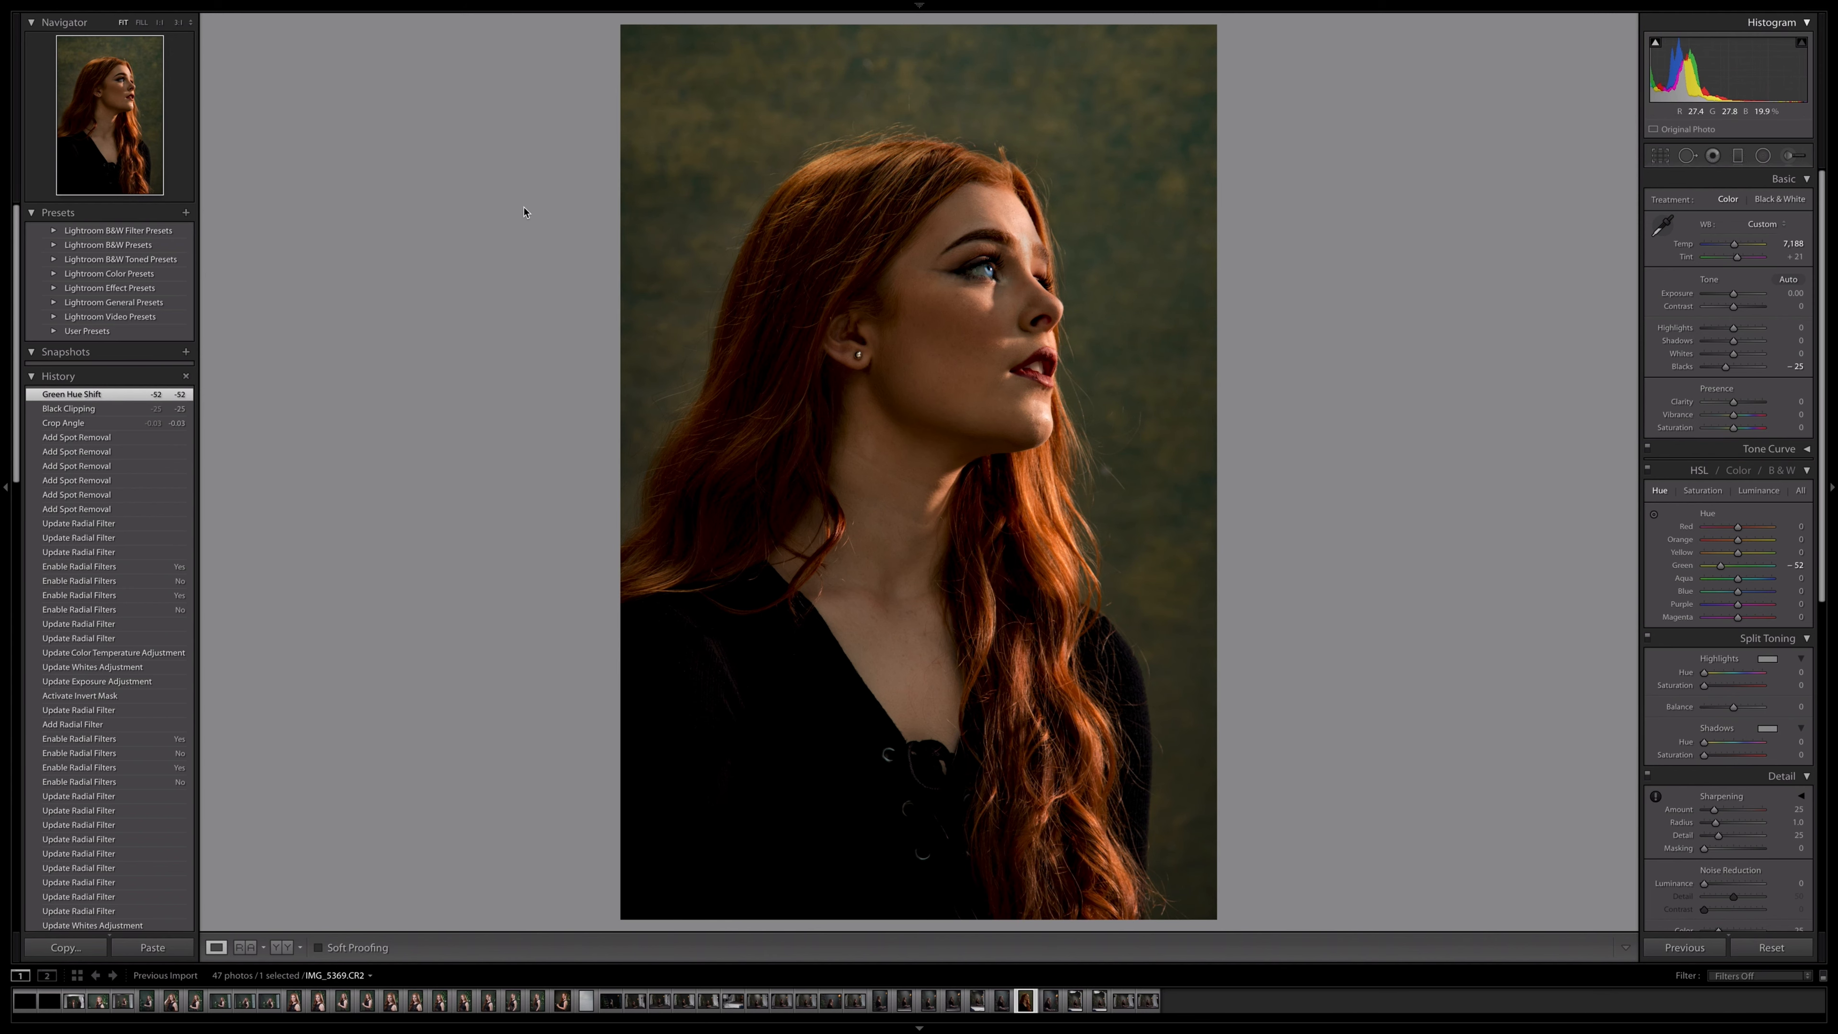
# Step: Export the edited portrait to the specific folder on the hard drive, renaming the file with custom text
pyautogui.click(110, 8)
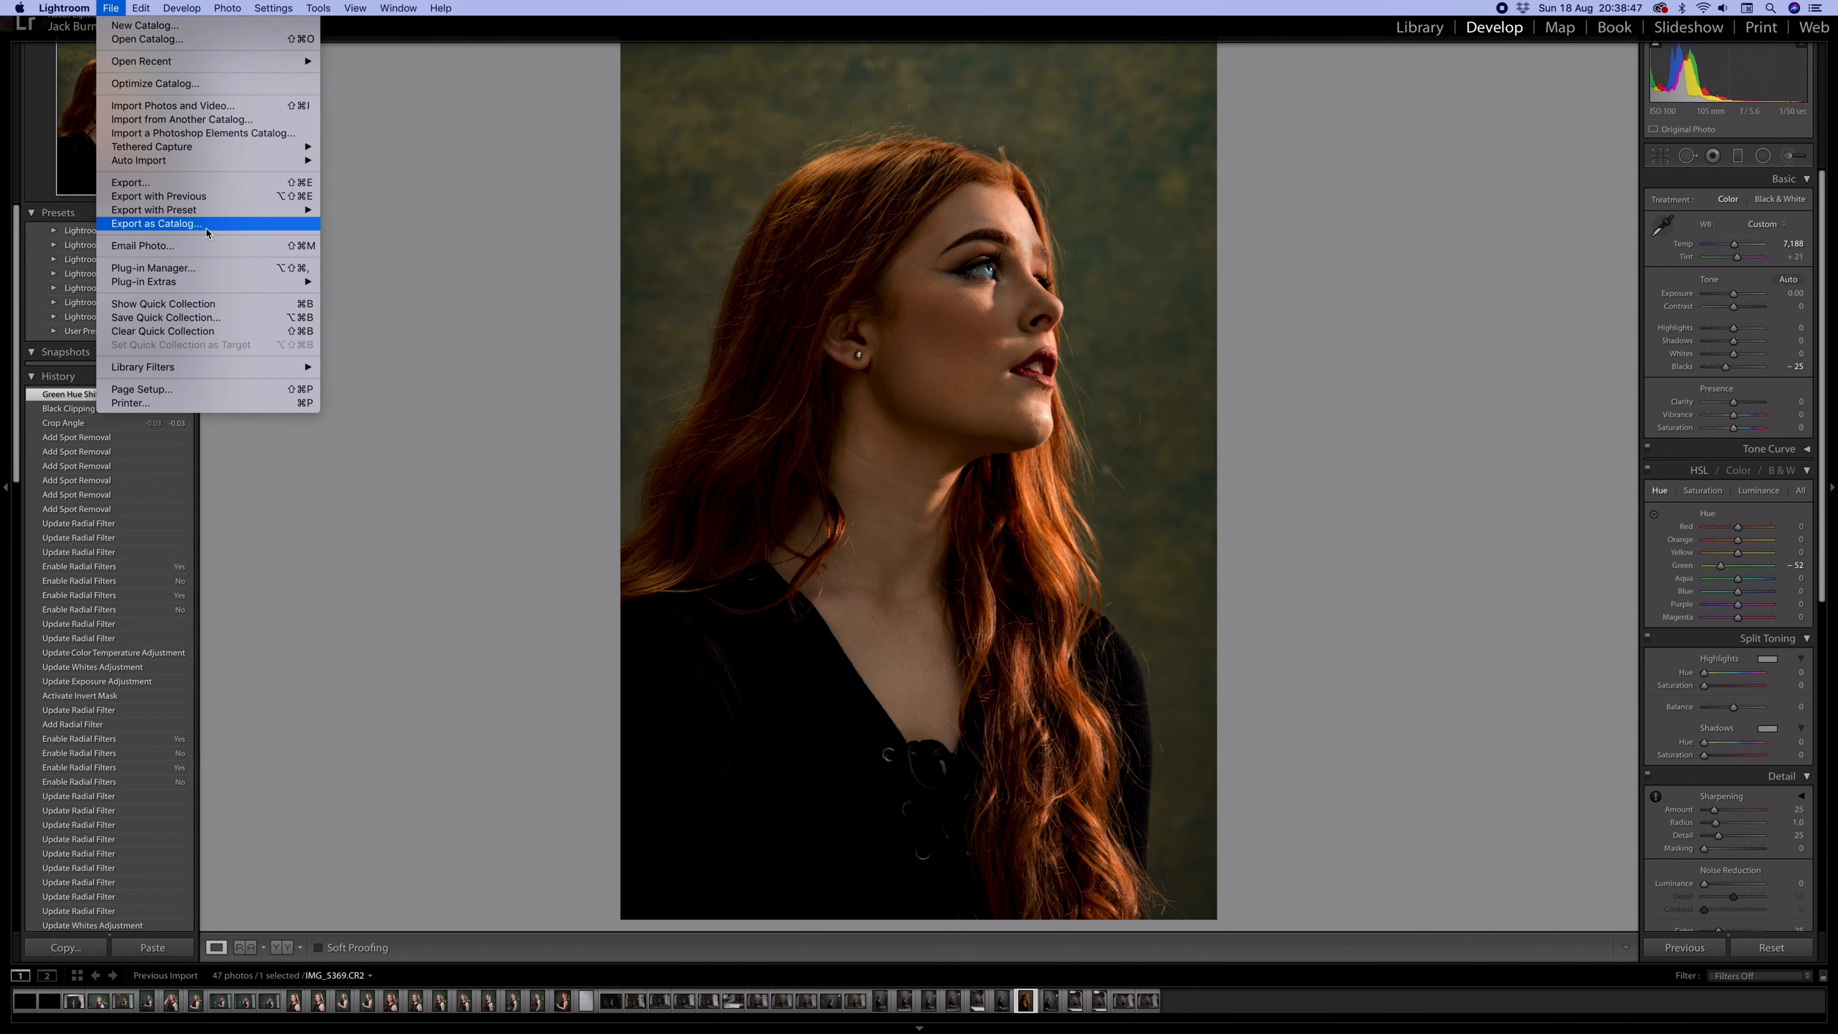
pyautogui.click(250, 183)
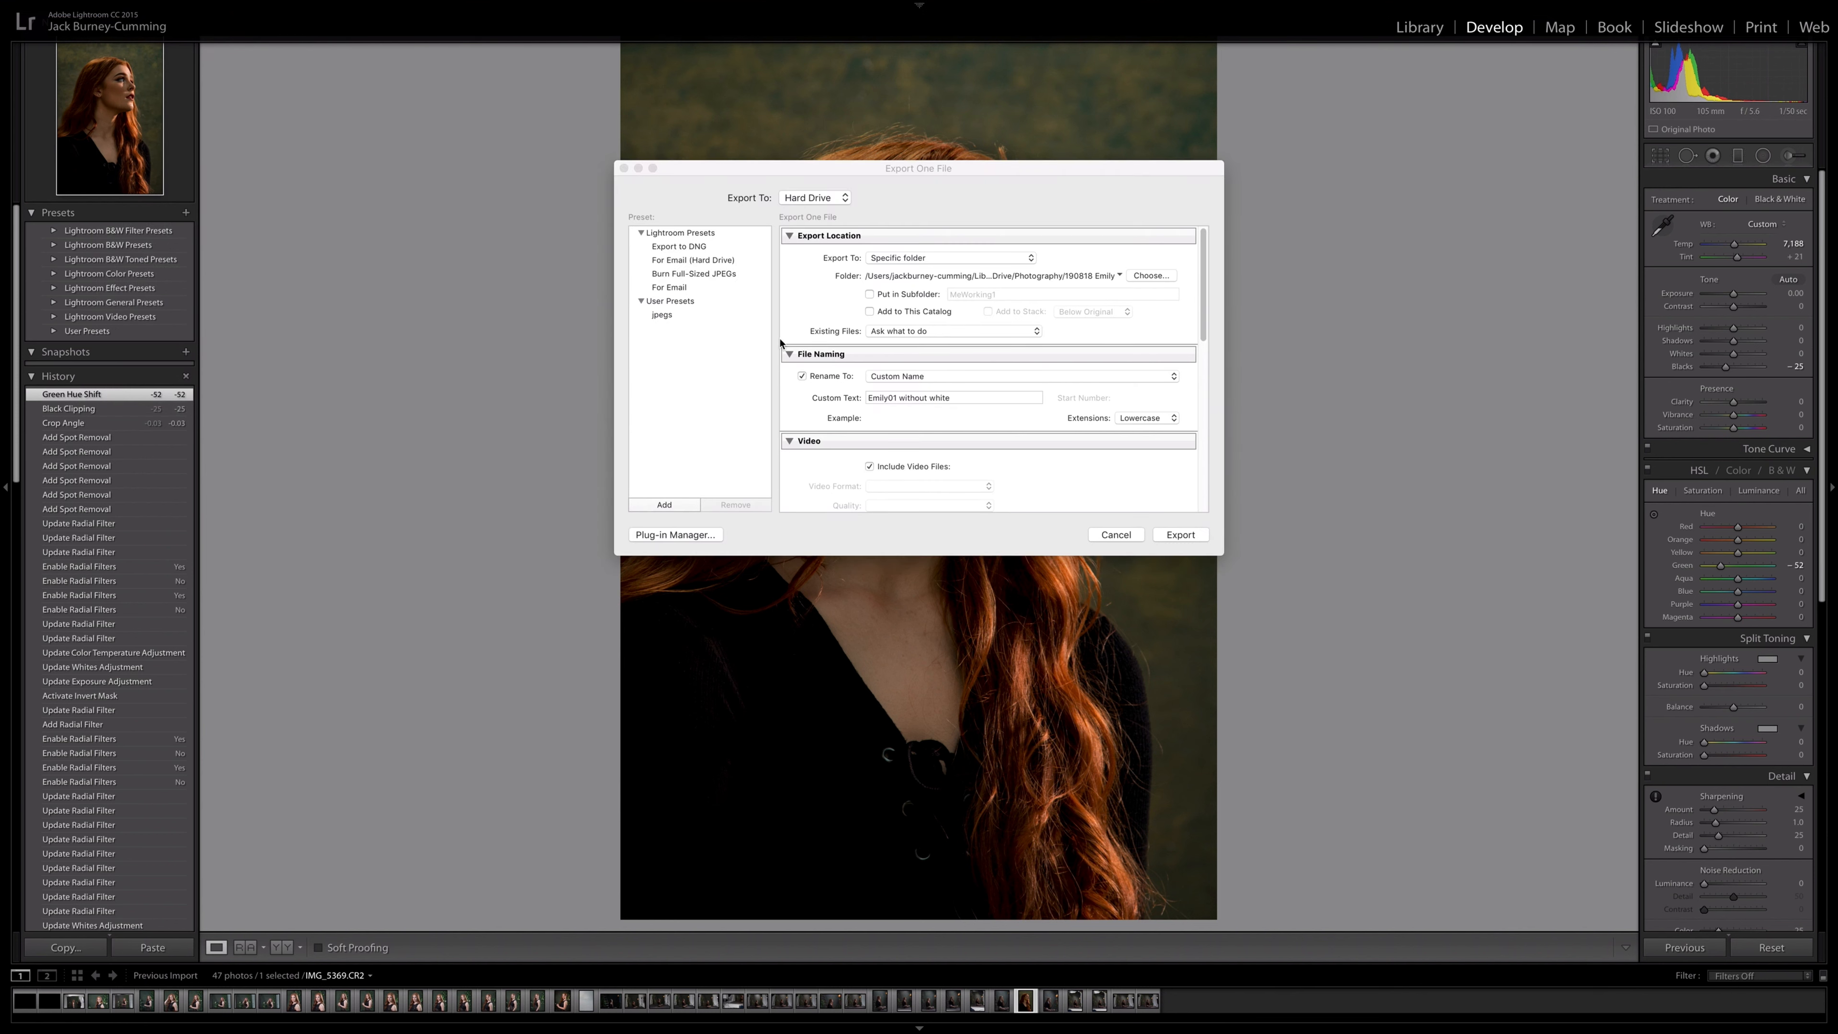
pyautogui.click(940, 399)
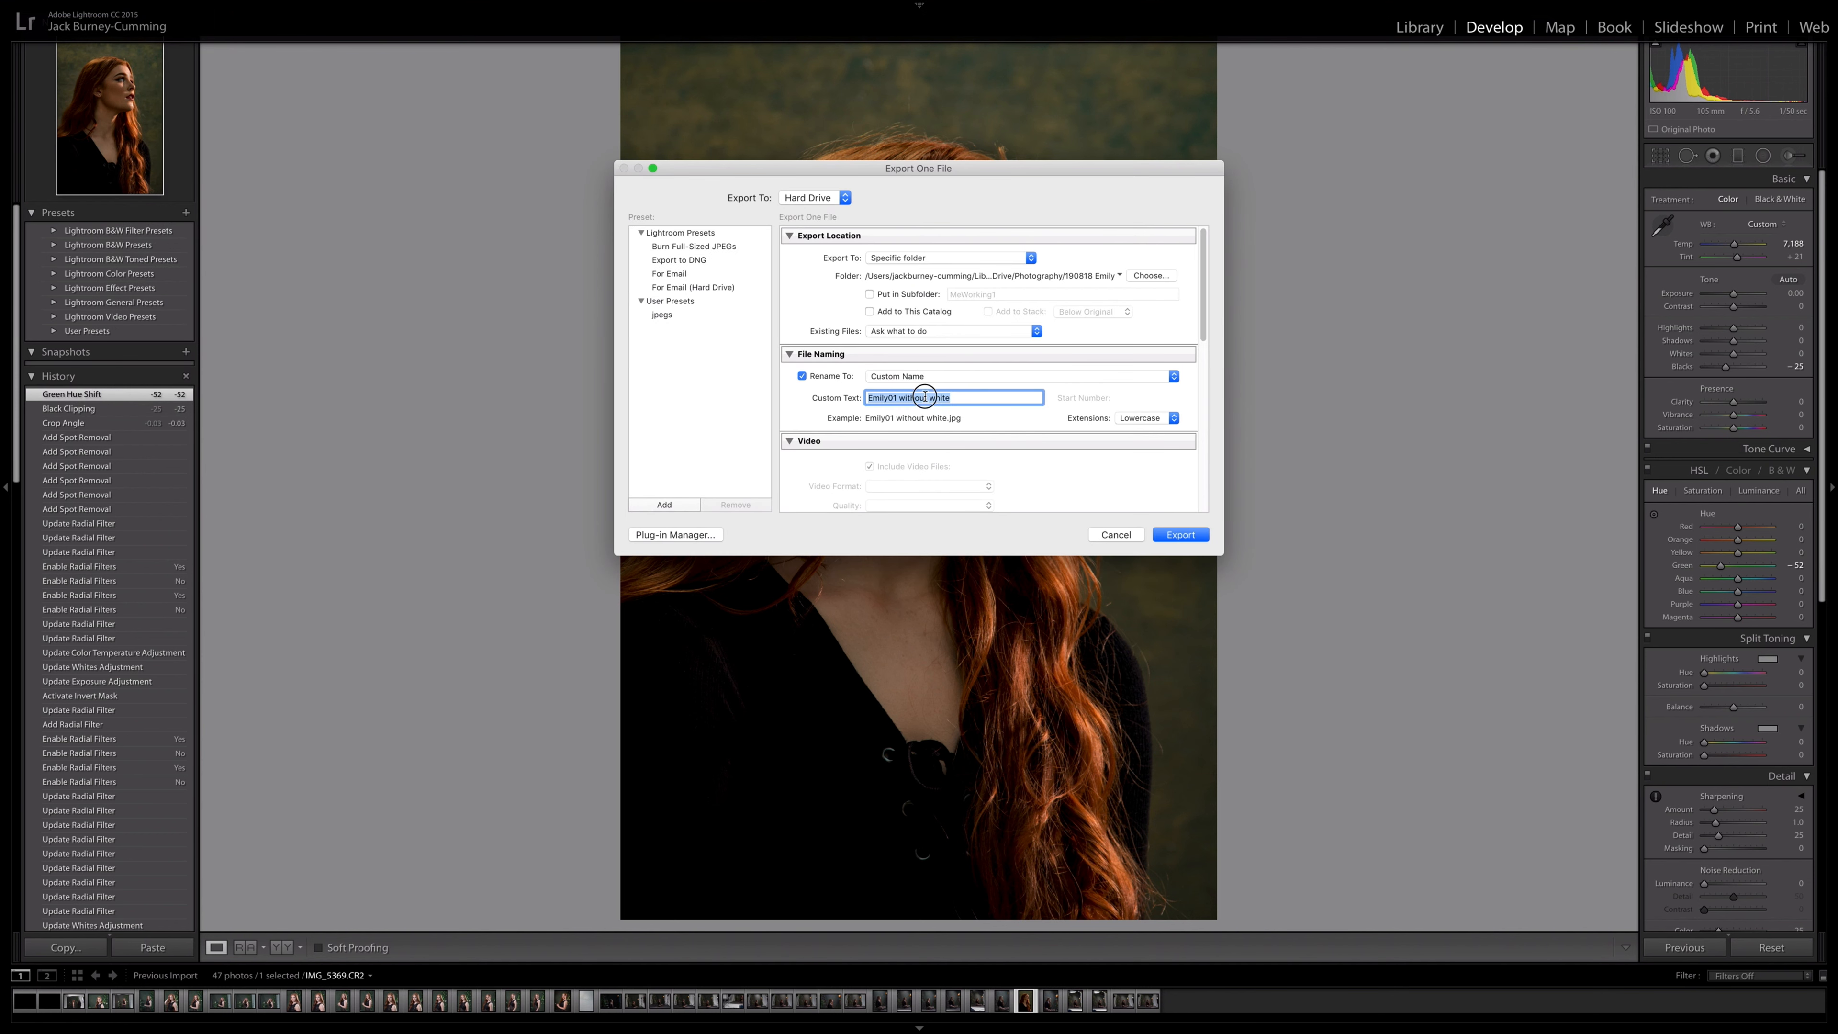
pyautogui.click(936, 398)
pyautogui.press('Return')
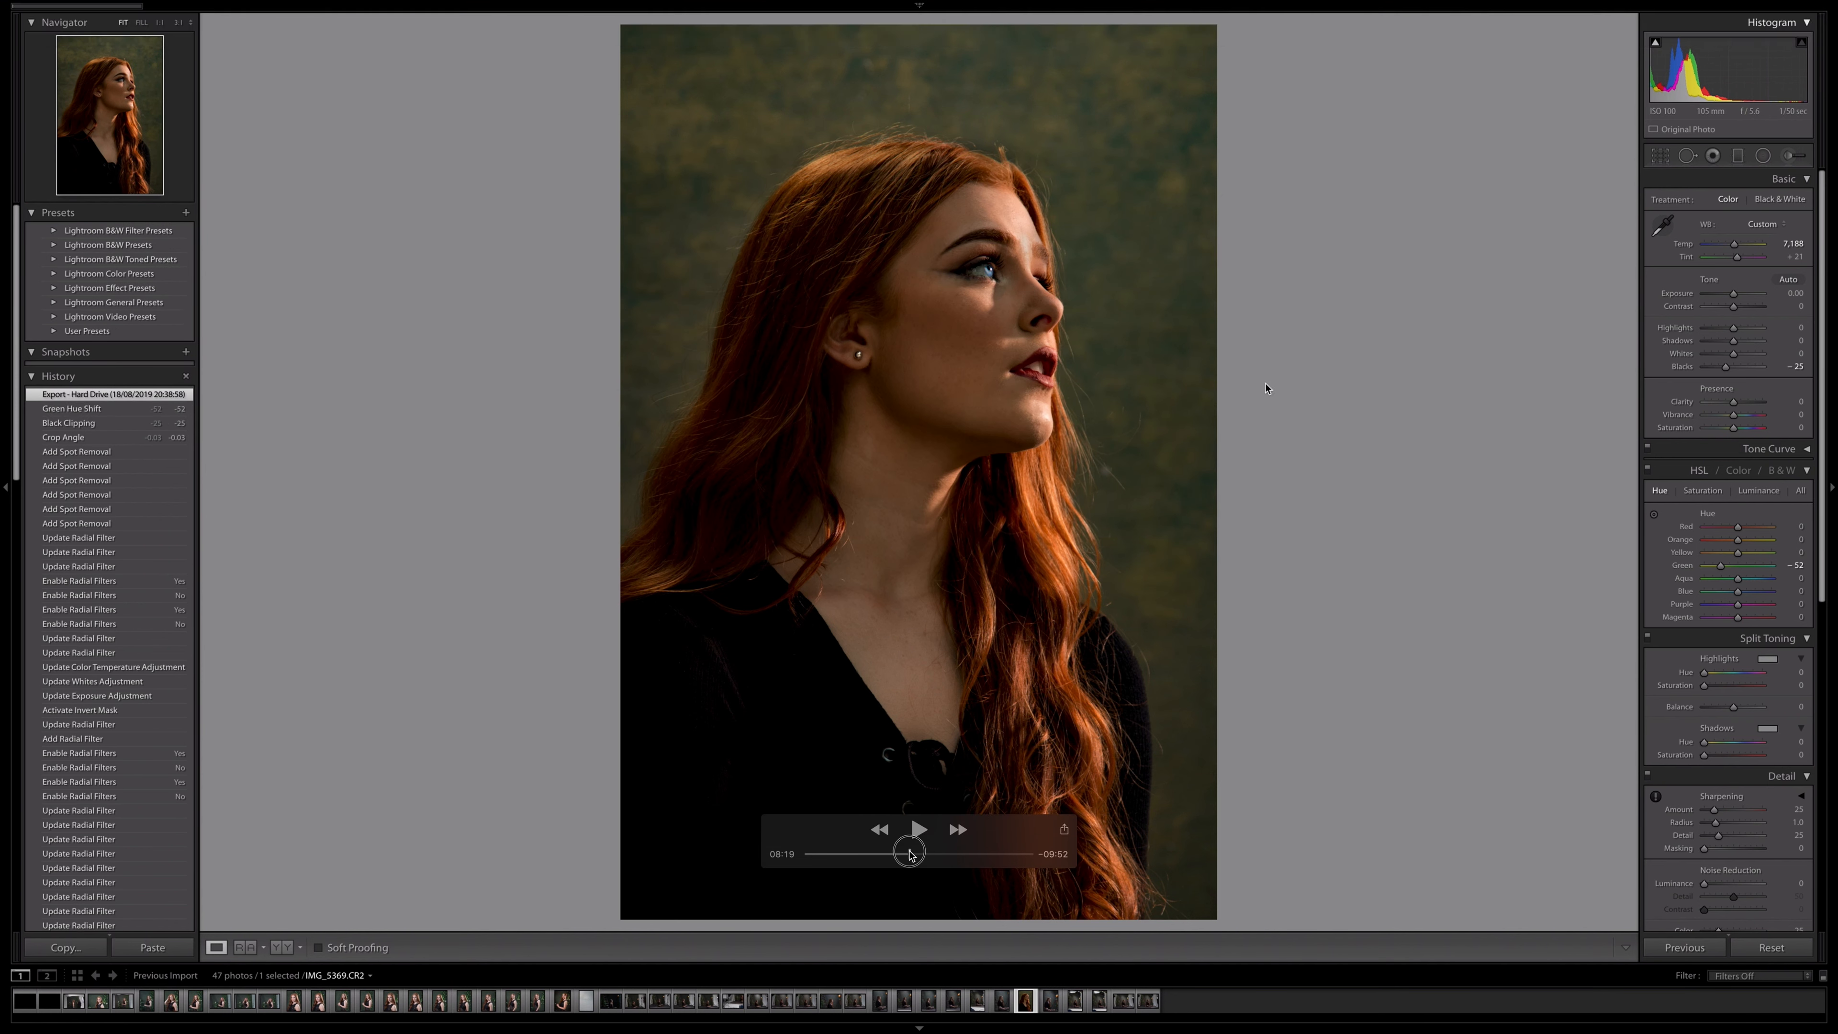
pyautogui.click(919, 829)
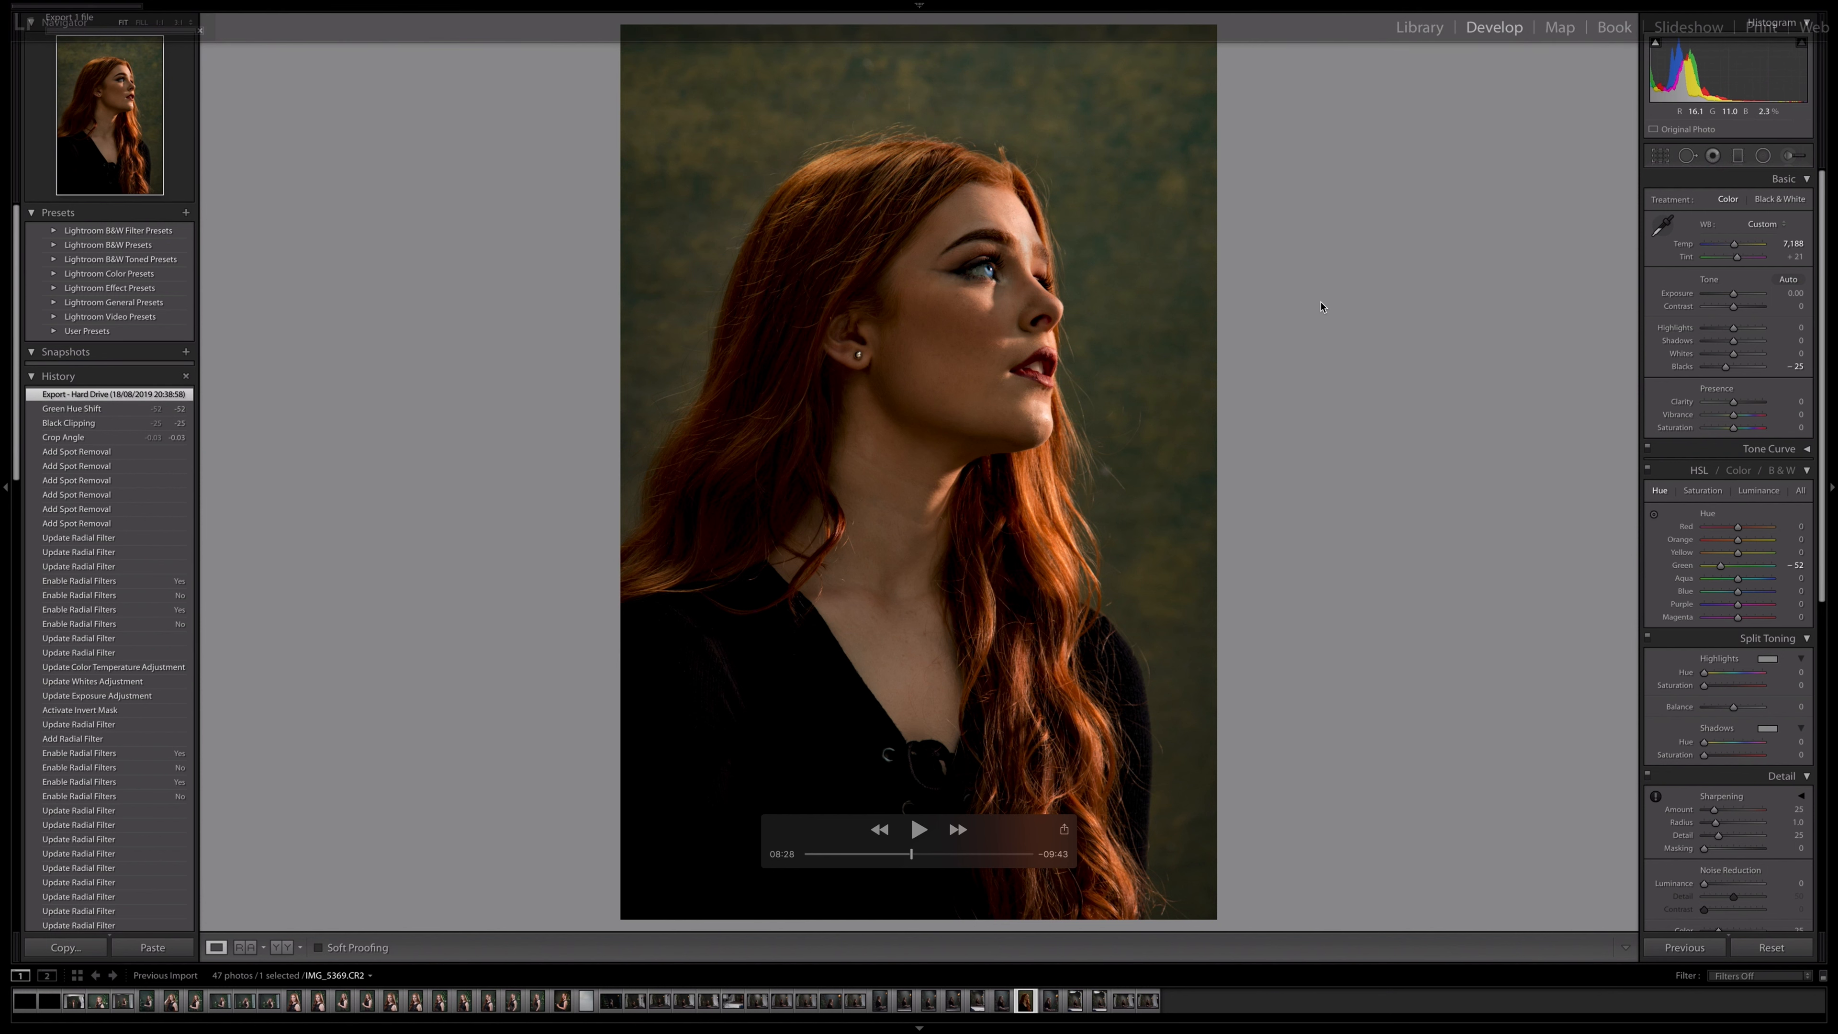